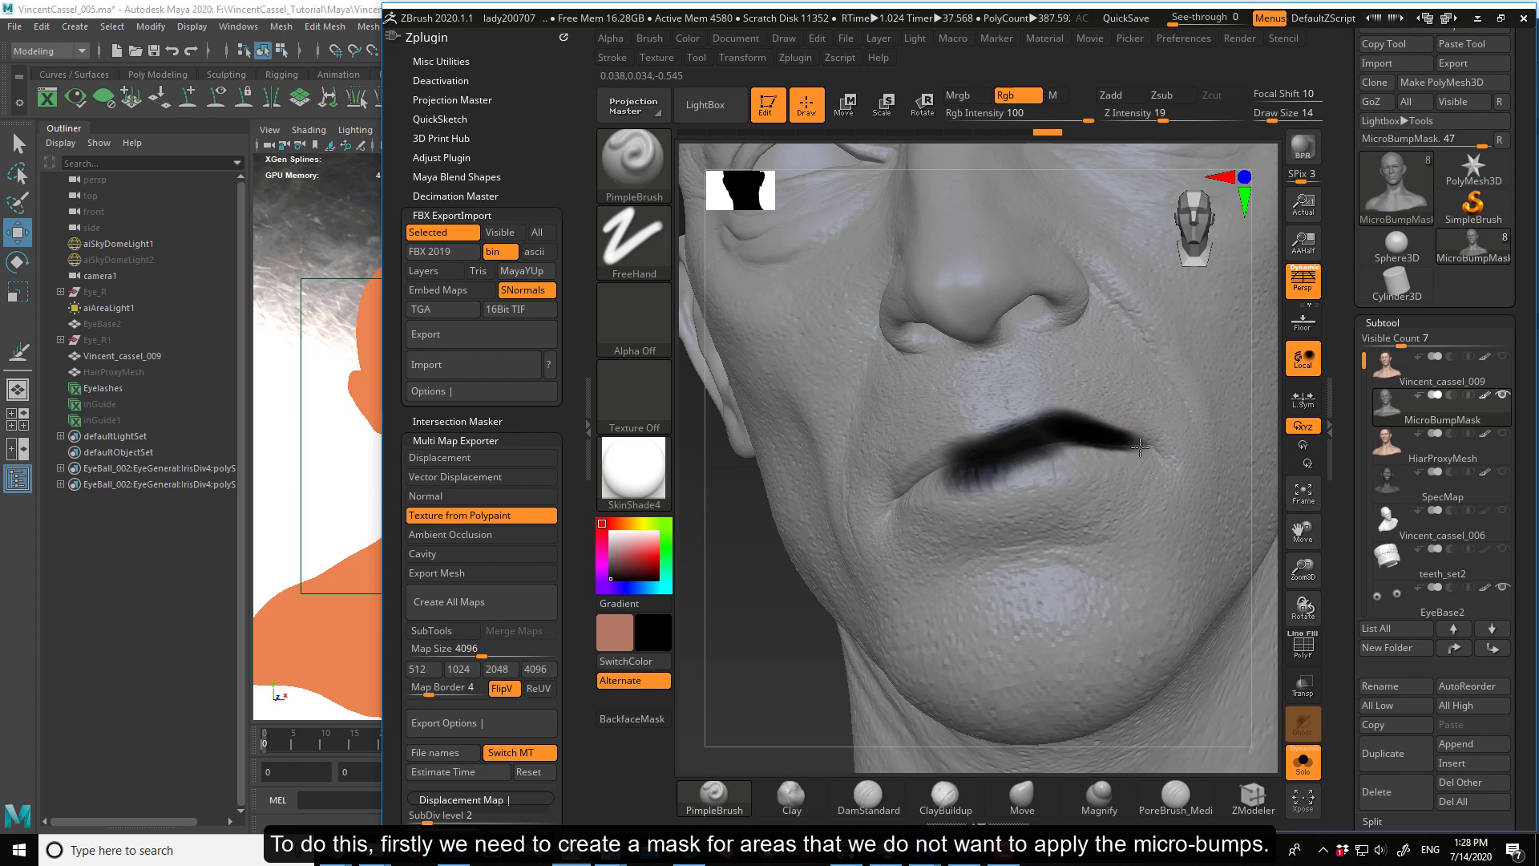
Paint the lips solid black on the MicroBumpMask head, covering them out to both mouth corners.
{"action": "mouse_move", "coordinate": [1140, 447]}
{"action": "left_mouse_down", "text": "ctrl"}
{"action": "mouse_move", "coordinate": [1026, 469]}
{"action": "mouse_move", "coordinate": [999, 471]}
{"action": "mouse_move", "coordinate": [997, 451]}
{"action": "mouse_move", "coordinate": [936, 460]}
{"action": "mouse_move", "coordinate": [901, 484]}
{"action": "mouse_move", "coordinate": [1010, 474]}
{"action": "left_mouse_up", "text": "ctrl"}
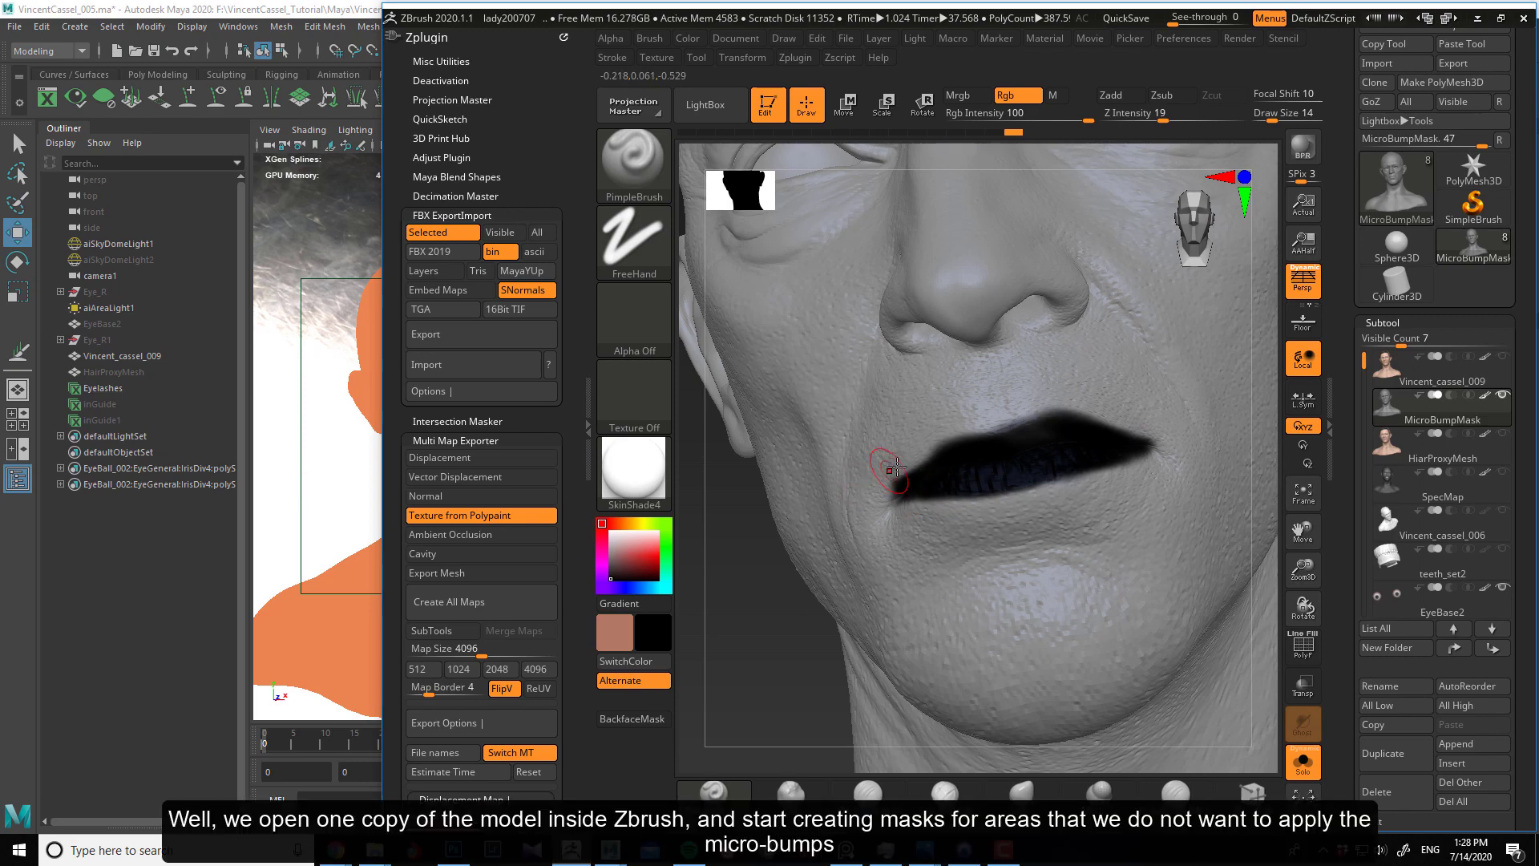
{"action": "key", "text": "c"}
{"action": "left_click_drag", "start_coordinate": [898, 463], "coordinate": [879, 489]}
{"action": "key", "text": "c"}
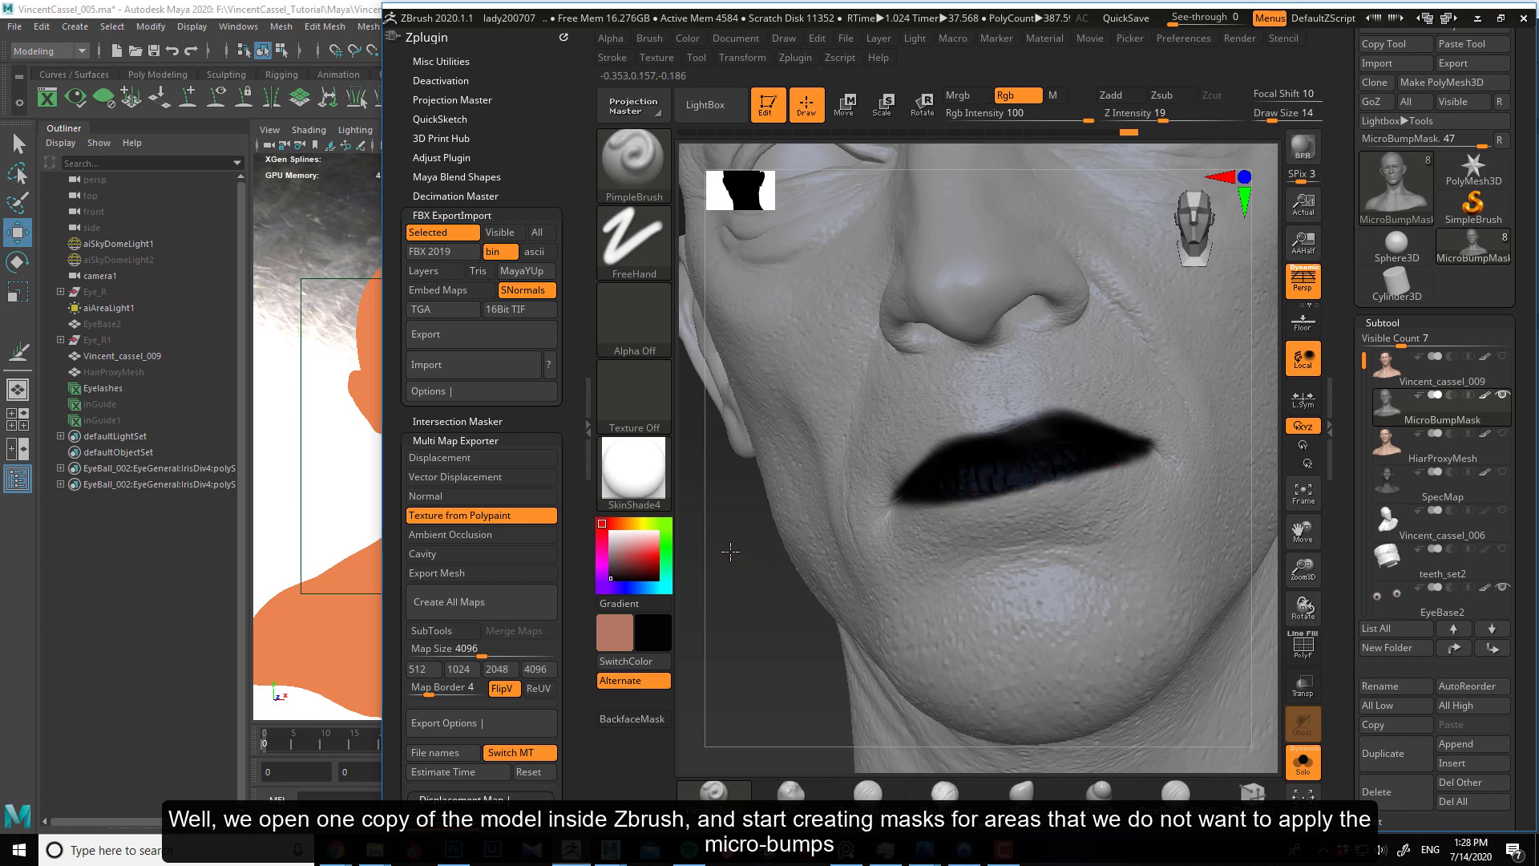
Paint black along the upper and lower eyelid rims of both eyes.
{"action": "left_click_drag", "start_coordinate": [730, 551], "coordinate": [787, 580], "text": "alt"}
{"action": "left_click_drag", "start_coordinate": [793, 508], "coordinate": [830, 487]}
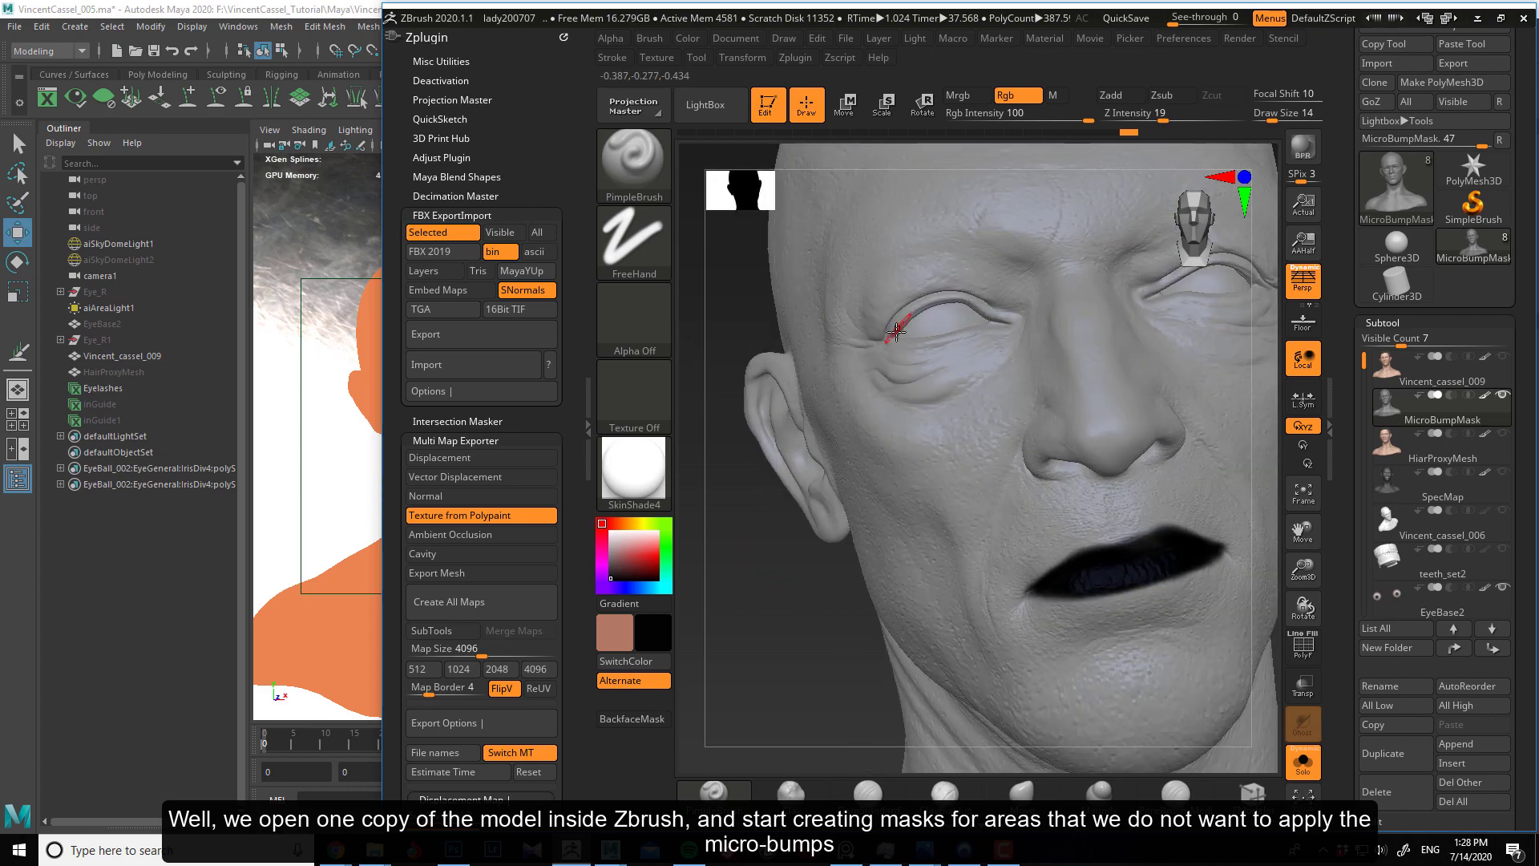
{"action": "mouse_move", "coordinate": [892, 325]}
{"action": "left_mouse_down"}
{"action": "mouse_move", "coordinate": [974, 303]}
{"action": "mouse_move", "coordinate": [975, 324]}
{"action": "mouse_move", "coordinate": [896, 340]}
{"action": "left_mouse_up"}
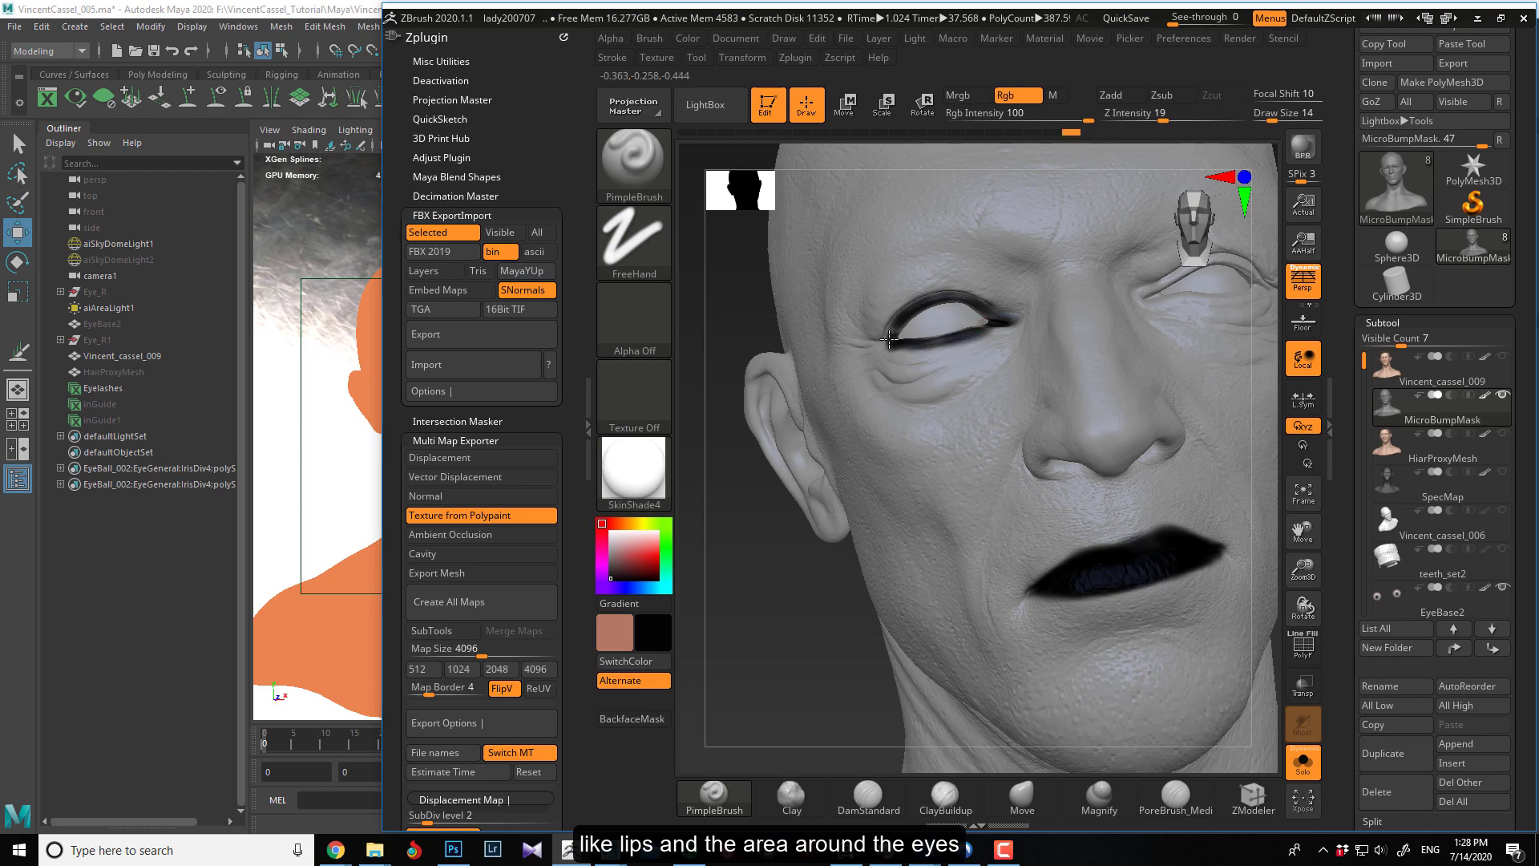
{"action": "left_click_drag", "start_coordinate": [988, 315], "coordinate": [984, 328]}
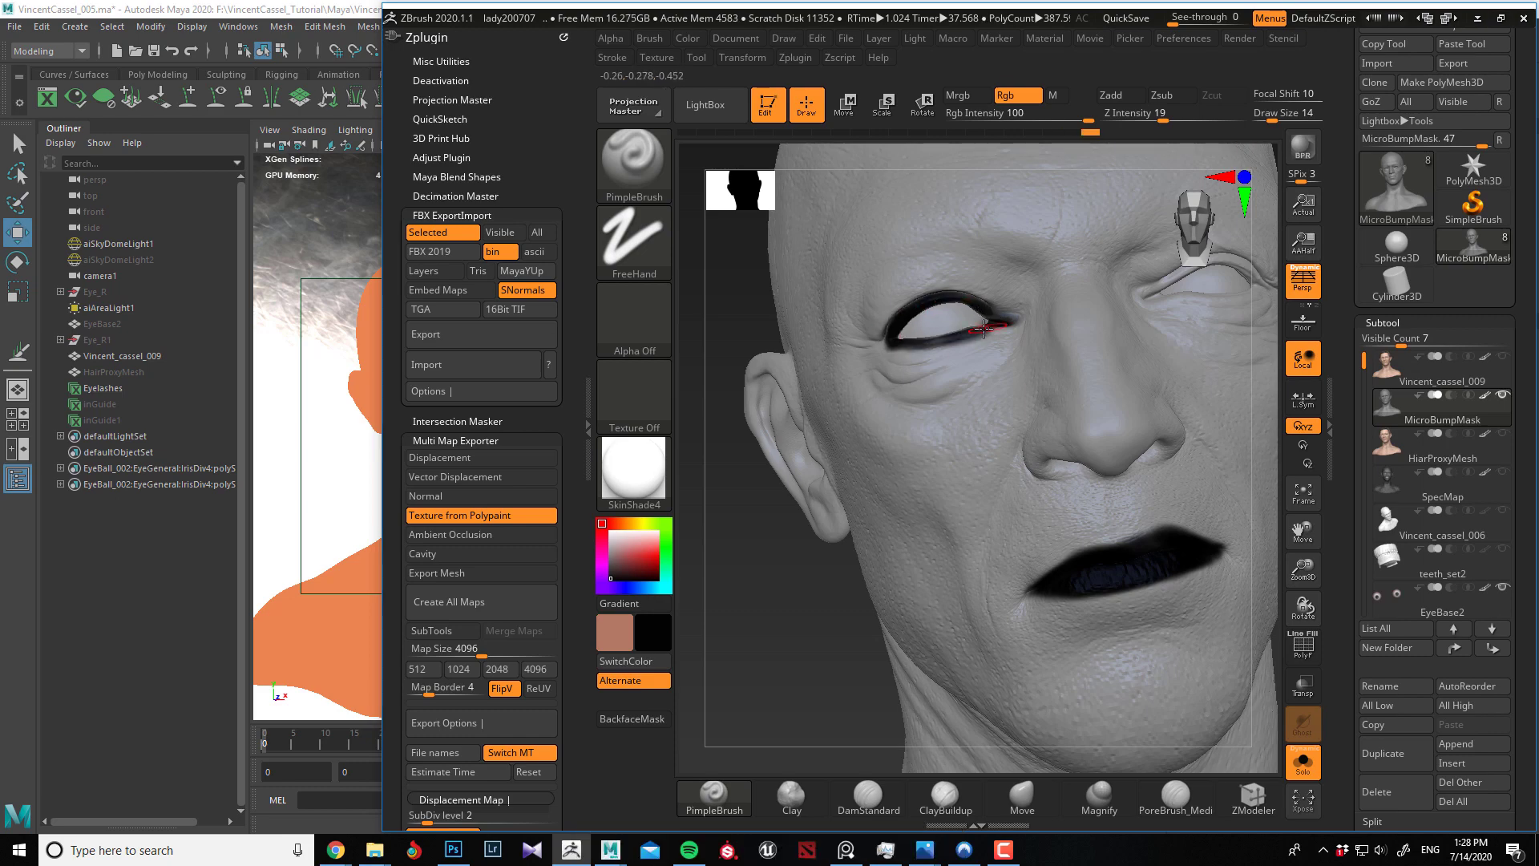
{"action": "left_click_drag", "start_coordinate": [772, 514], "coordinate": [760, 598]}
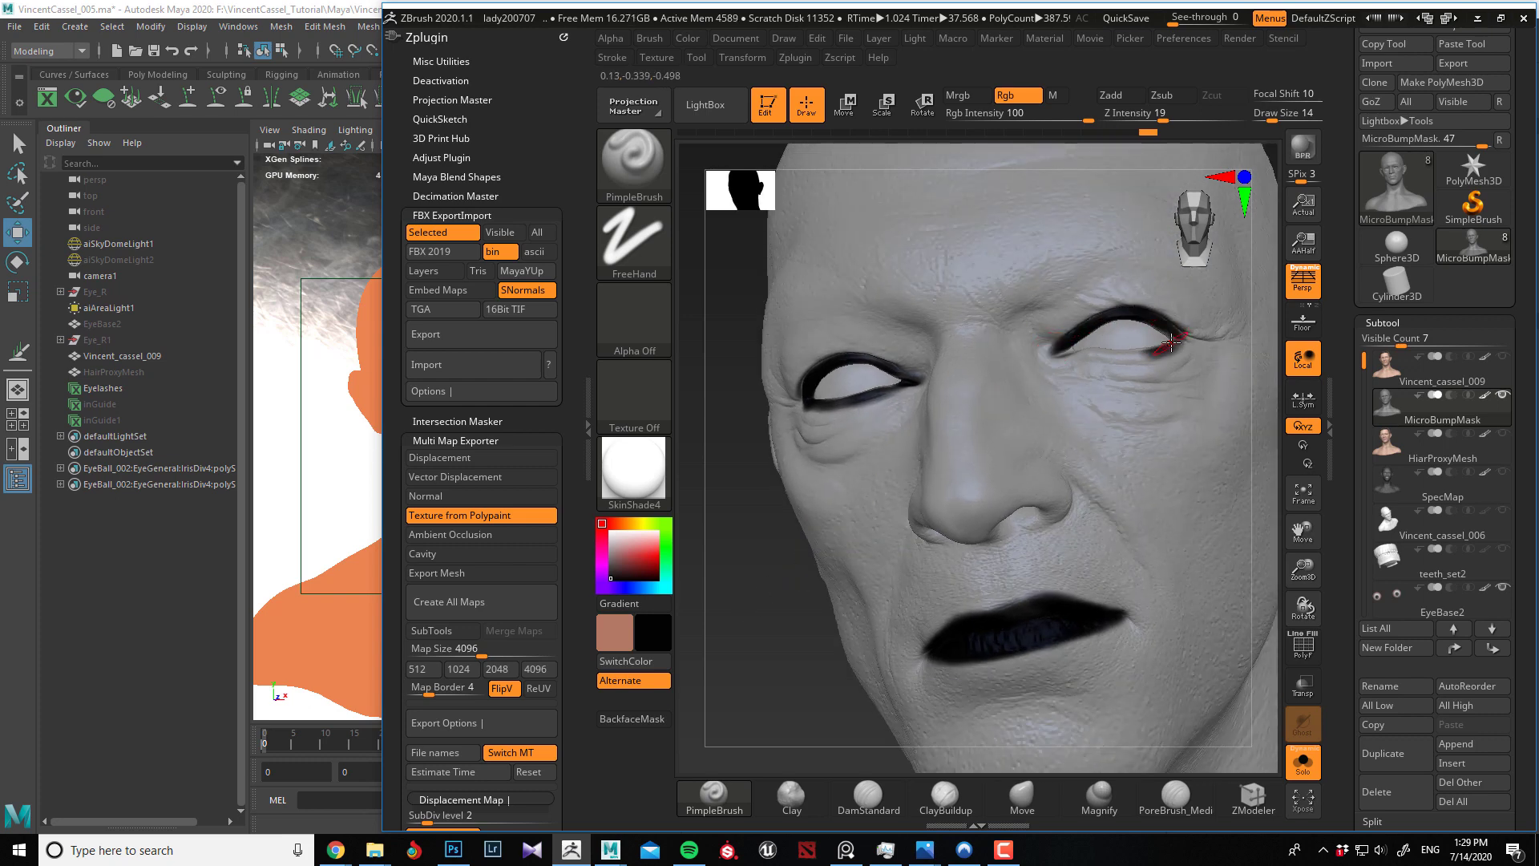
{"action": "left_click_drag", "start_coordinate": [1139, 353], "coordinate": [1090, 352]}
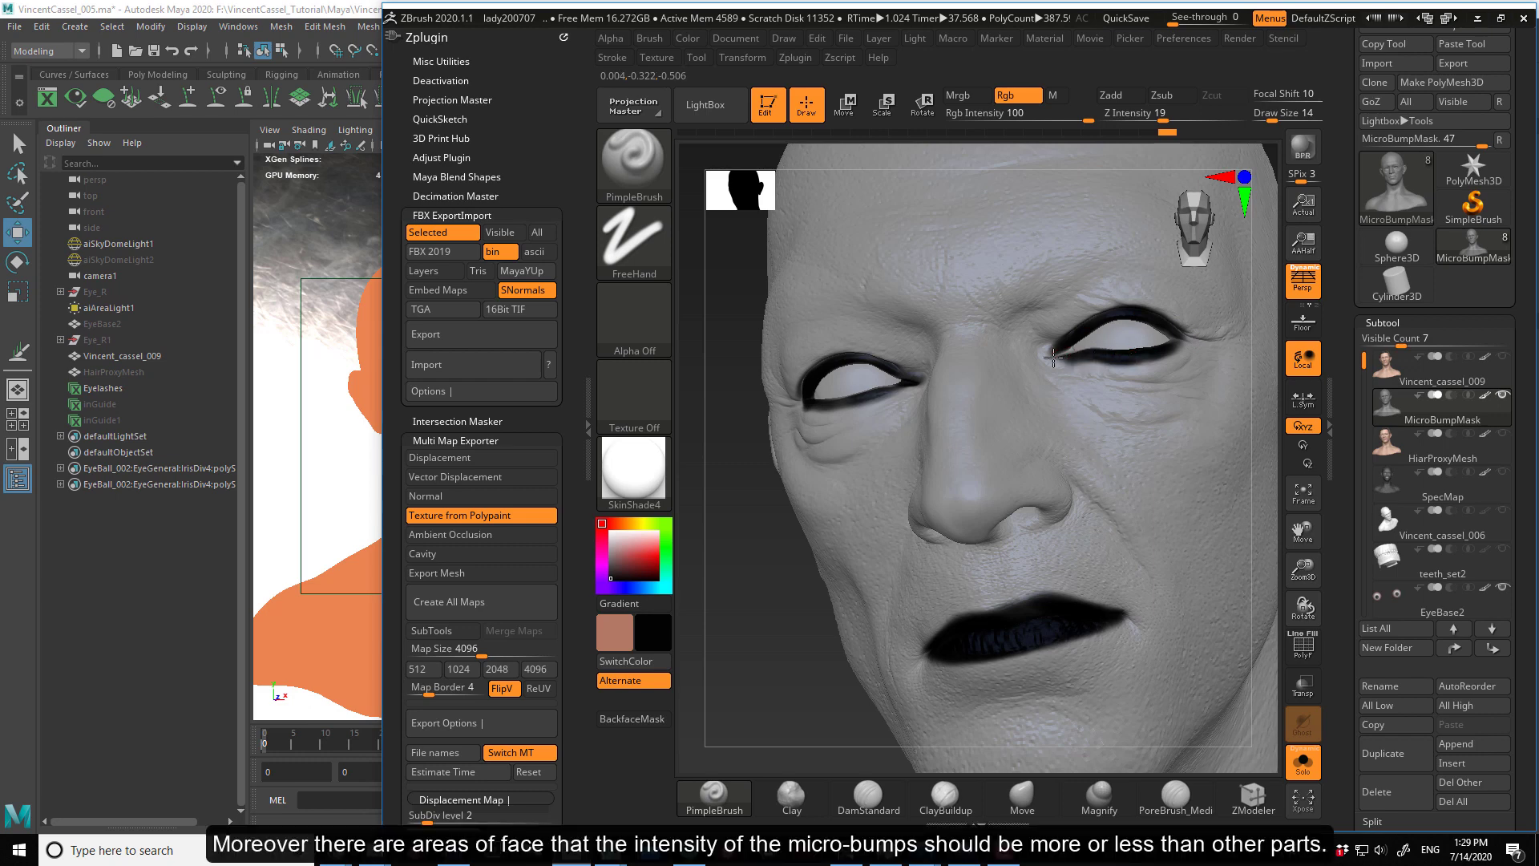
Isolate the eye socket geometry on the head's left side, fill it black with an enlarged brush, and show the whole head again.
{"action": "left_click", "coordinate": [1136, 340], "text": "alt"}
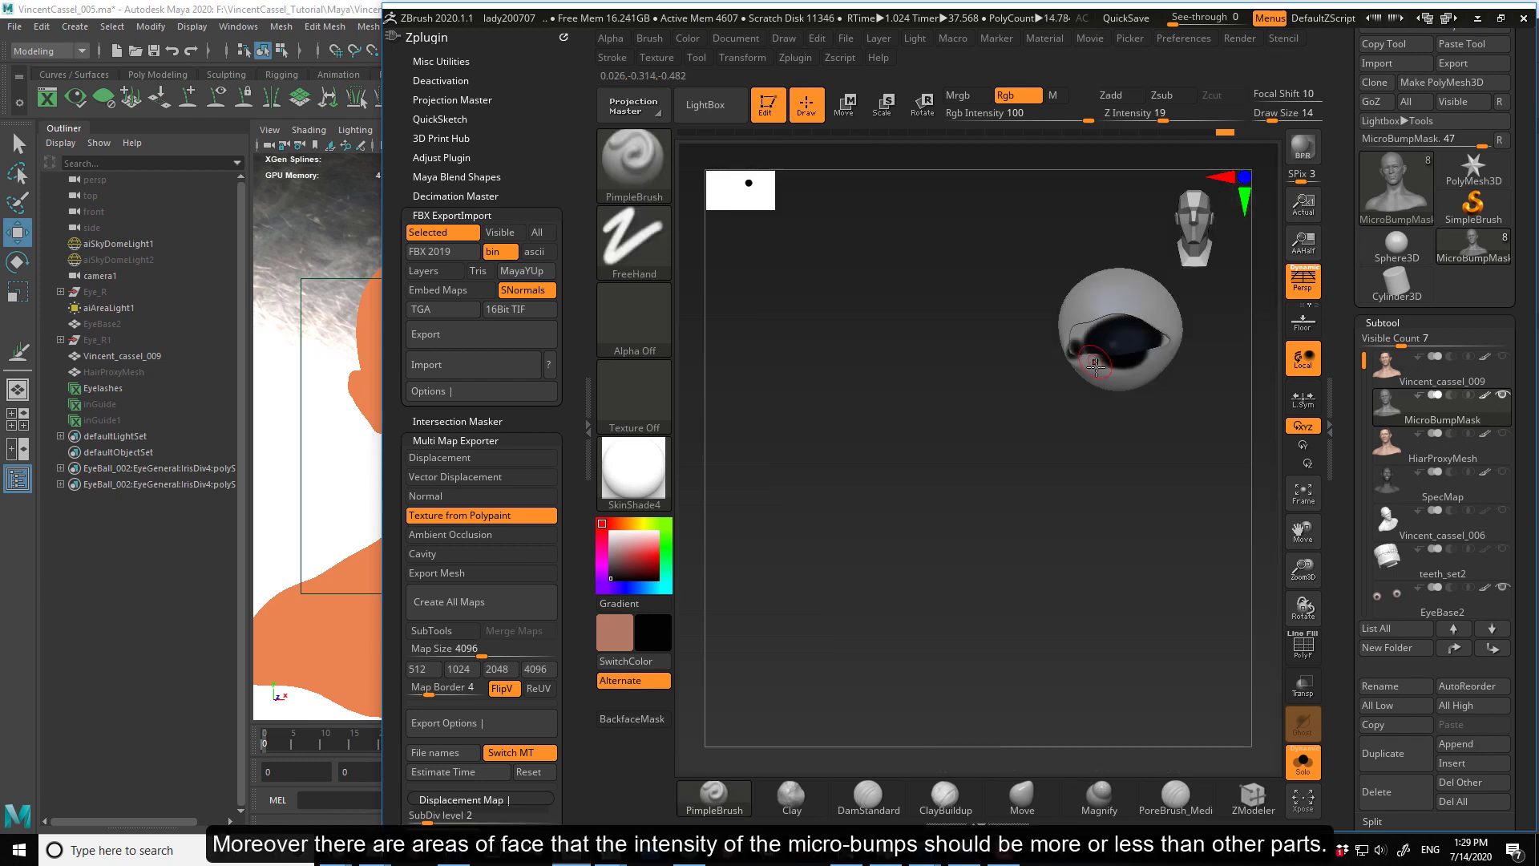
{"action": "key", "text": "bracketright"}
{"action": "key", "text": "bracketright"}
{"action": "key", "text": "bracketright"}
{"action": "key", "text": "bracketright"}
{"action": "key", "text": "bracketright"}
{"action": "key", "text": "bracketright"}
{"action": "key", "text": "bracketright"}
{"action": "key", "text": "bracketright"}
{"action": "mouse_move", "coordinate": [1122, 298]}
{"action": "left_mouse_down"}
{"action": "mouse_move", "coordinate": [1103, 299]}
{"action": "mouse_move", "coordinate": [1127, 312]}
{"action": "left_mouse_up"}
{"action": "left_click", "coordinate": [948, 281], "text": "ctrl+shift"}
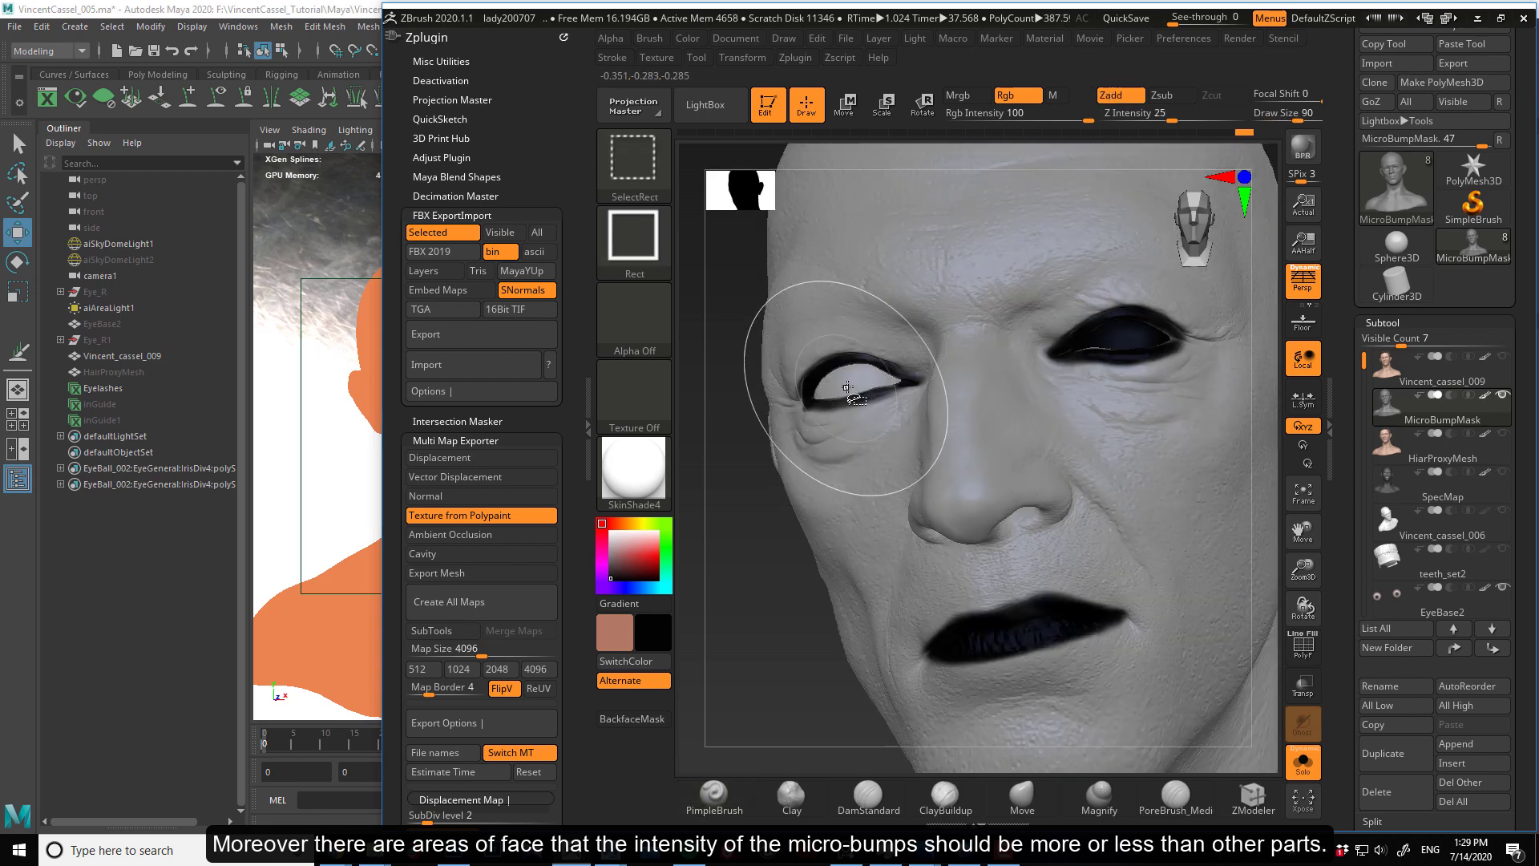
Isolate the eye socket geometry on the head's right side, paint it black, and bring back the full head.
{"action": "left_click", "coordinate": [851, 385], "text": "ctrl+shift"}
{"action": "left_click_drag", "start_coordinate": [849, 380], "coordinate": [902, 387]}
{"action": "left_click", "coordinate": [738, 362], "text": "ctrl+shift"}
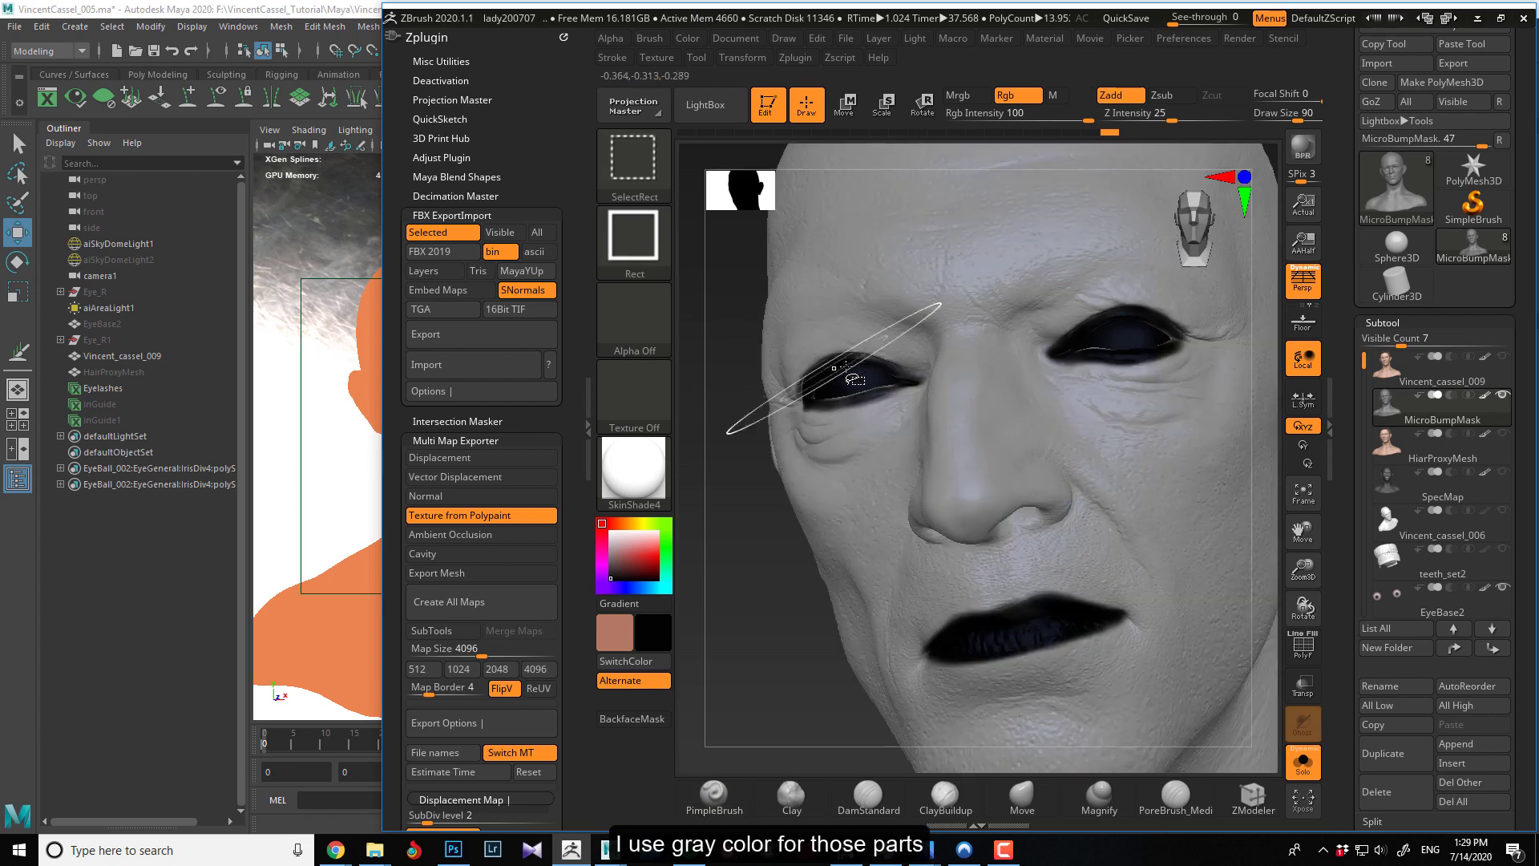
{"action": "left_click", "coordinate": [863, 360], "text": "ctrl+shift"}
{"action": "mouse_move", "coordinate": [826, 357]}
{"action": "left_mouse_down"}
{"action": "mouse_move", "coordinate": [803, 365]}
{"action": "mouse_move", "coordinate": [896, 371]}
{"action": "left_mouse_up"}
{"action": "left_click_drag", "start_coordinate": [1095, 317], "coordinate": [1146, 308]}
{"action": "left_click", "coordinate": [969, 325], "text": "ctrl+shift"}
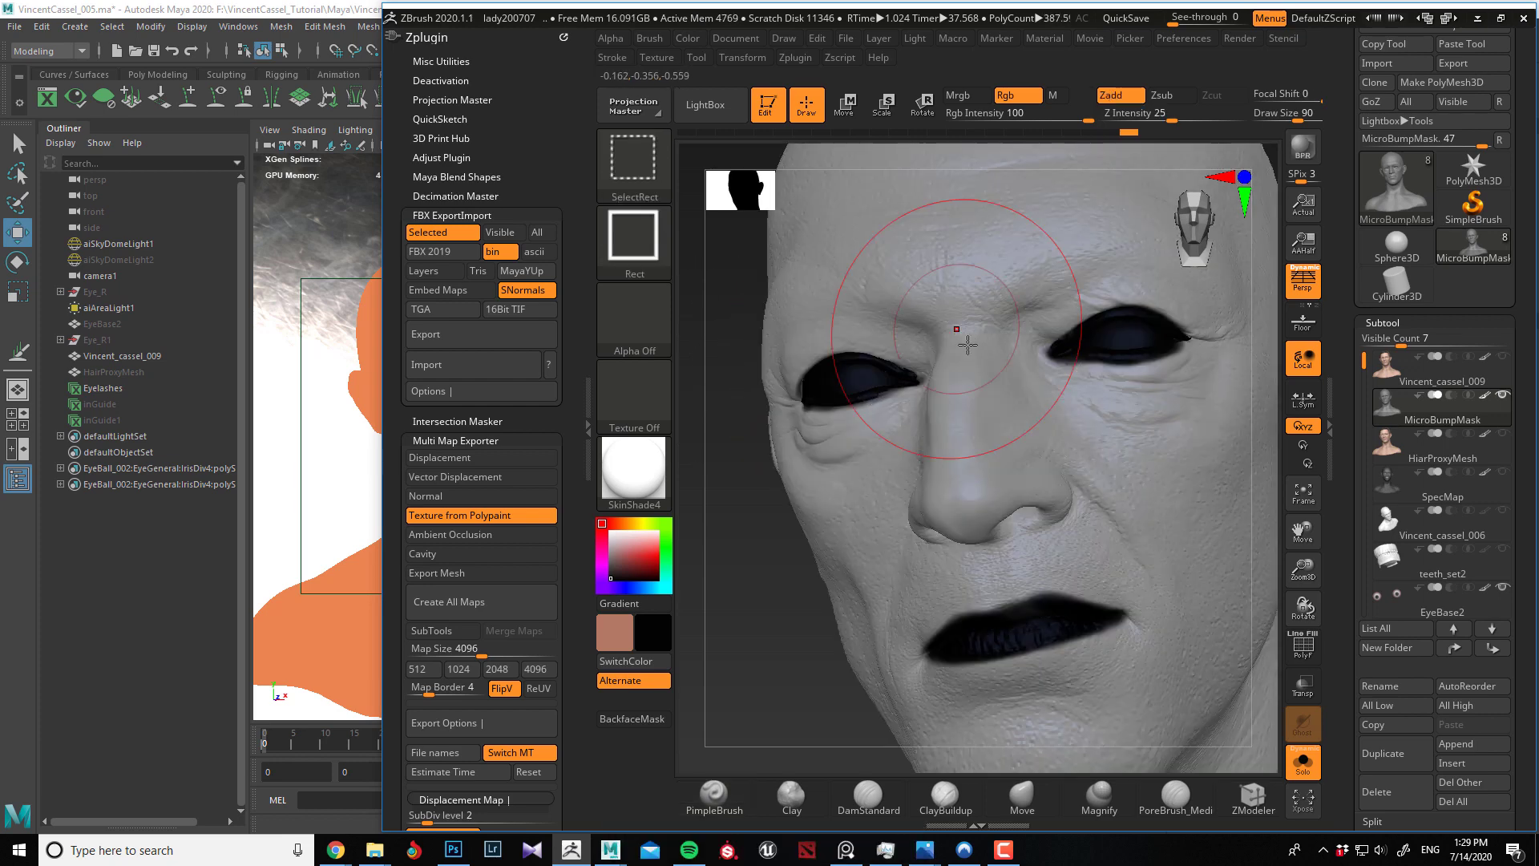
Shade under both eyes and the middle of the forehead soft gray with the draw size reduced to 62.
{"action": "mouse_move", "coordinate": [767, 551]}
{"action": "left_mouse_down"}
{"action": "mouse_move", "coordinate": [778, 481]}
{"action": "mouse_move", "coordinate": [796, 522]}
{"action": "mouse_move", "coordinate": [769, 505]}
{"action": "mouse_move", "coordinate": [838, 438]}
{"action": "mouse_move", "coordinate": [772, 481]}
{"action": "mouse_move", "coordinate": [773, 505]}
{"action": "mouse_move", "coordinate": [804, 519]}
{"action": "mouse_move", "coordinate": [796, 539]}
{"action": "mouse_move", "coordinate": [750, 515]}
{"action": "left_mouse_up"}
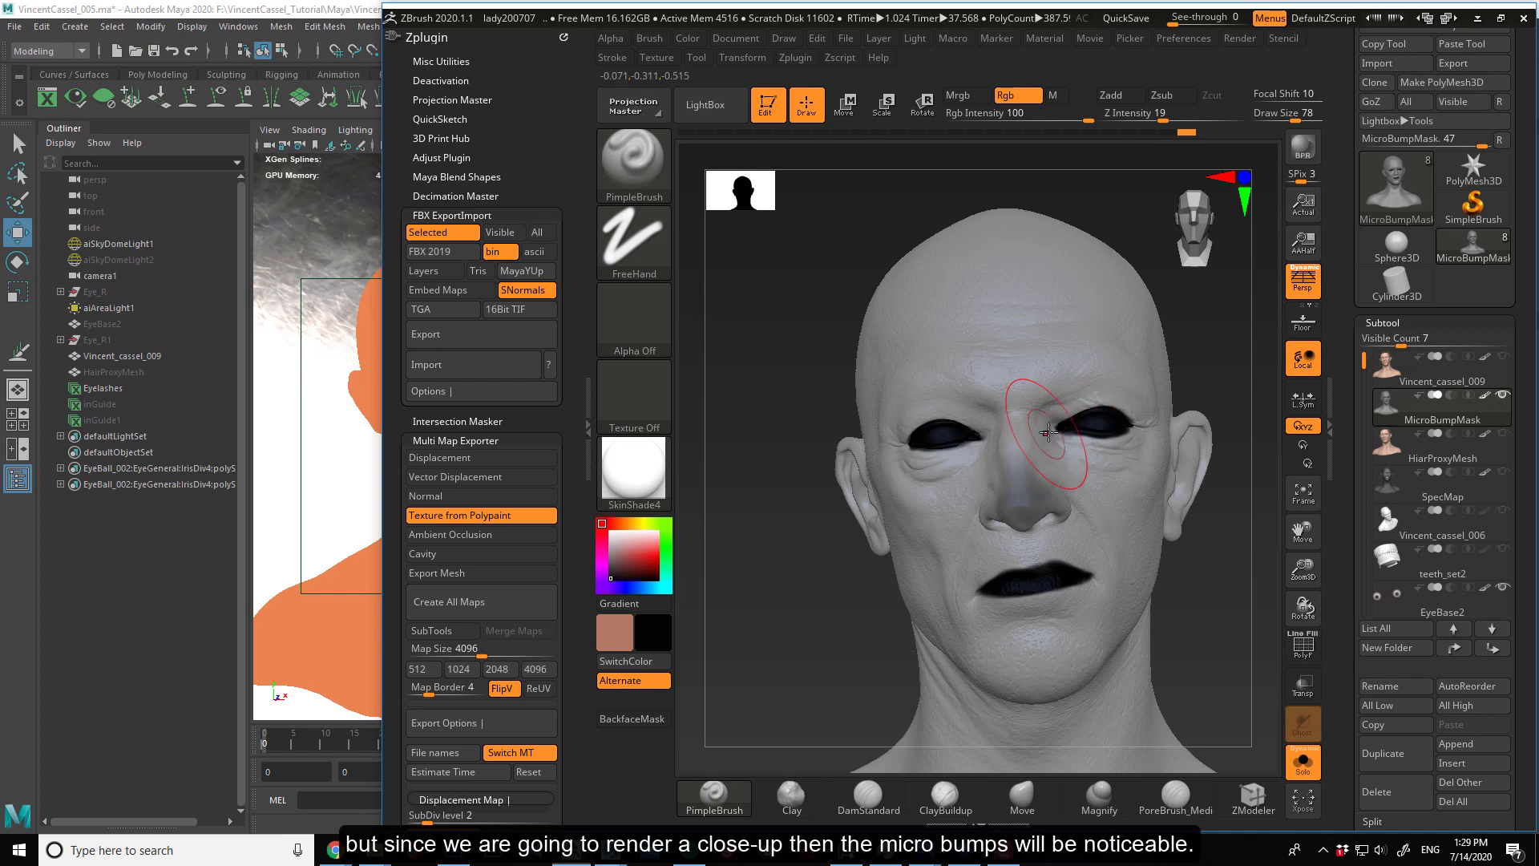
{"action": "key", "text": "bracketleft"}
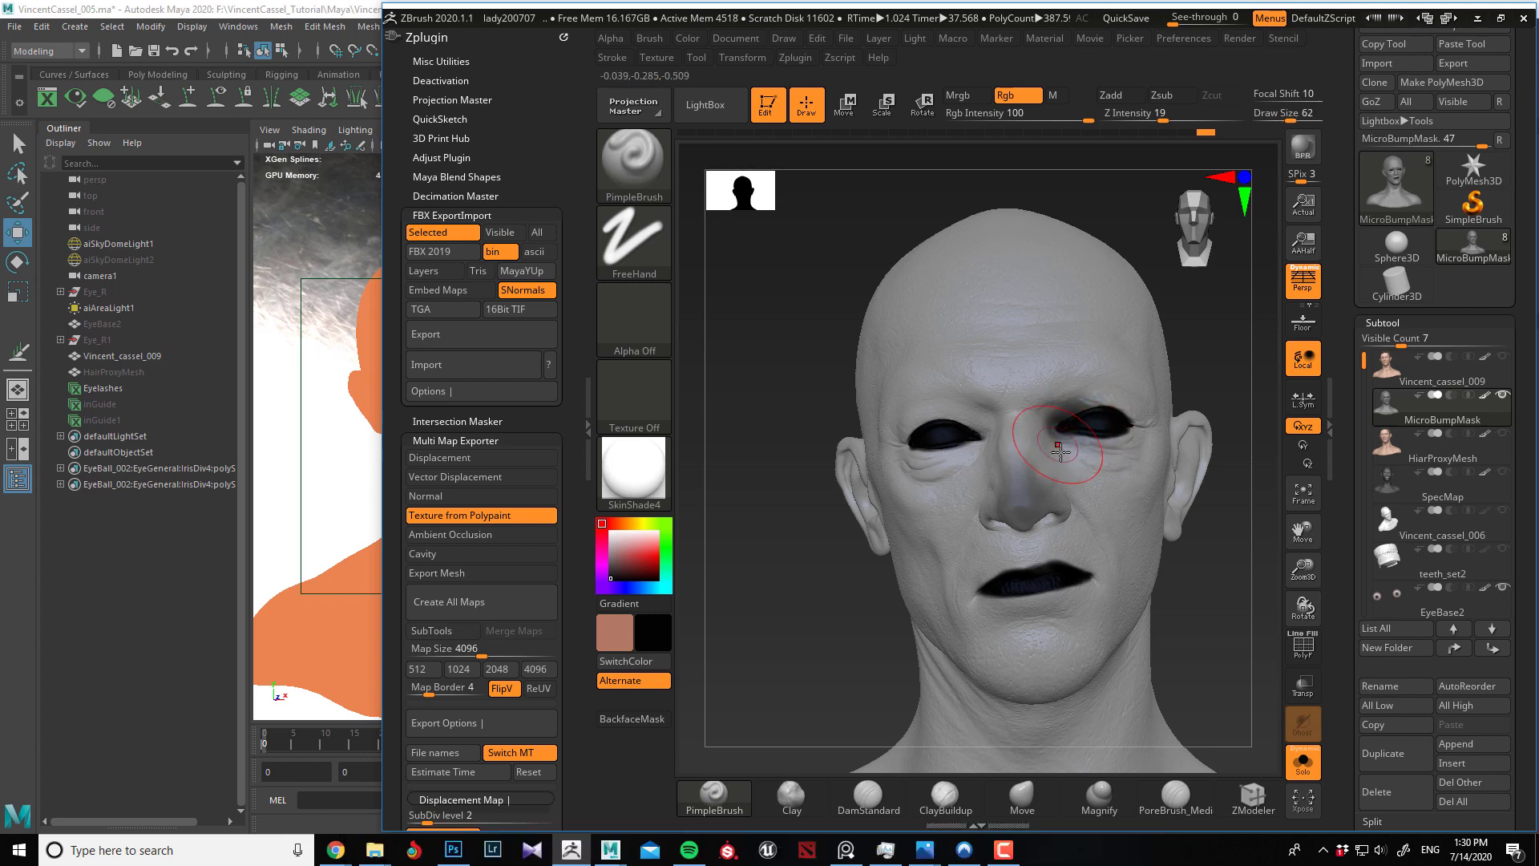
{"action": "left_click_drag", "start_coordinate": [1095, 459], "coordinate": [1137, 455]}
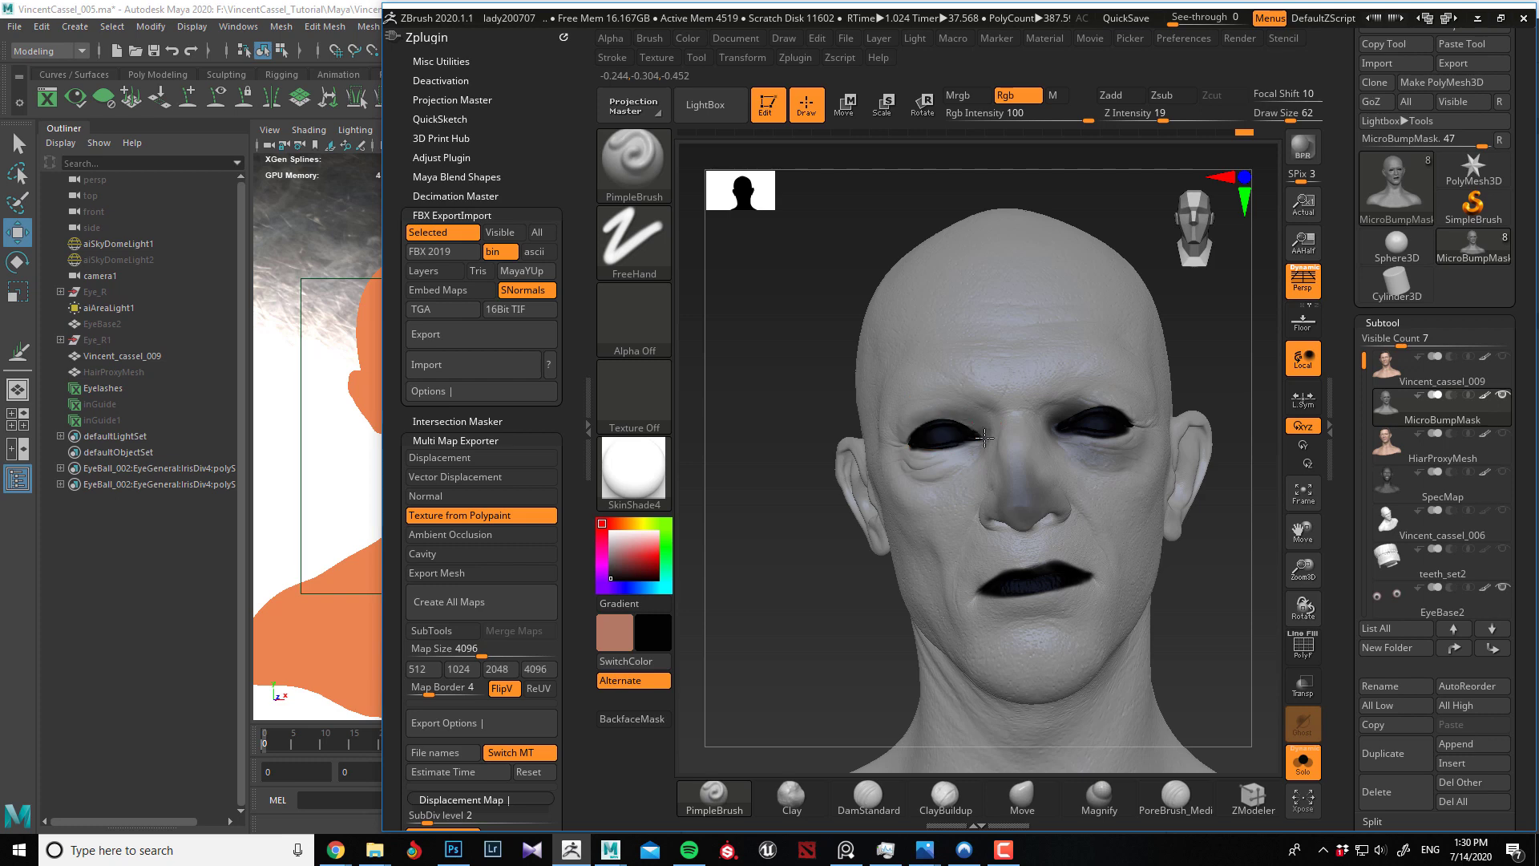
{"action": "left_click_drag", "start_coordinate": [936, 462], "coordinate": [898, 461]}
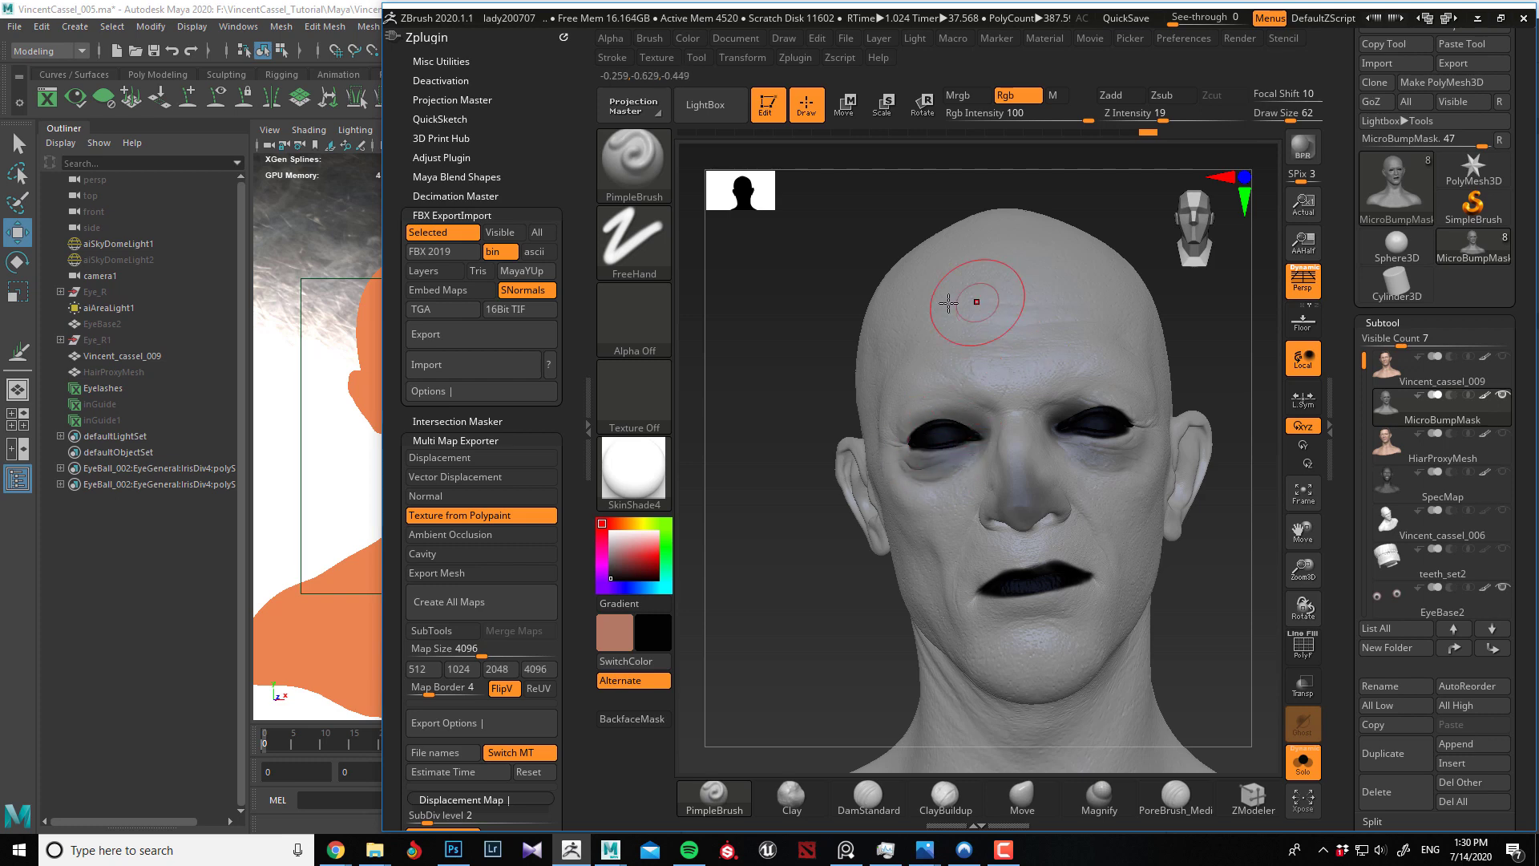
{"action": "mouse_move", "coordinate": [972, 303]}
{"action": "left_mouse_down"}
{"action": "mouse_move", "coordinate": [1020, 393]}
{"action": "mouse_move", "coordinate": [1007, 307]}
{"action": "left_mouse_up"}
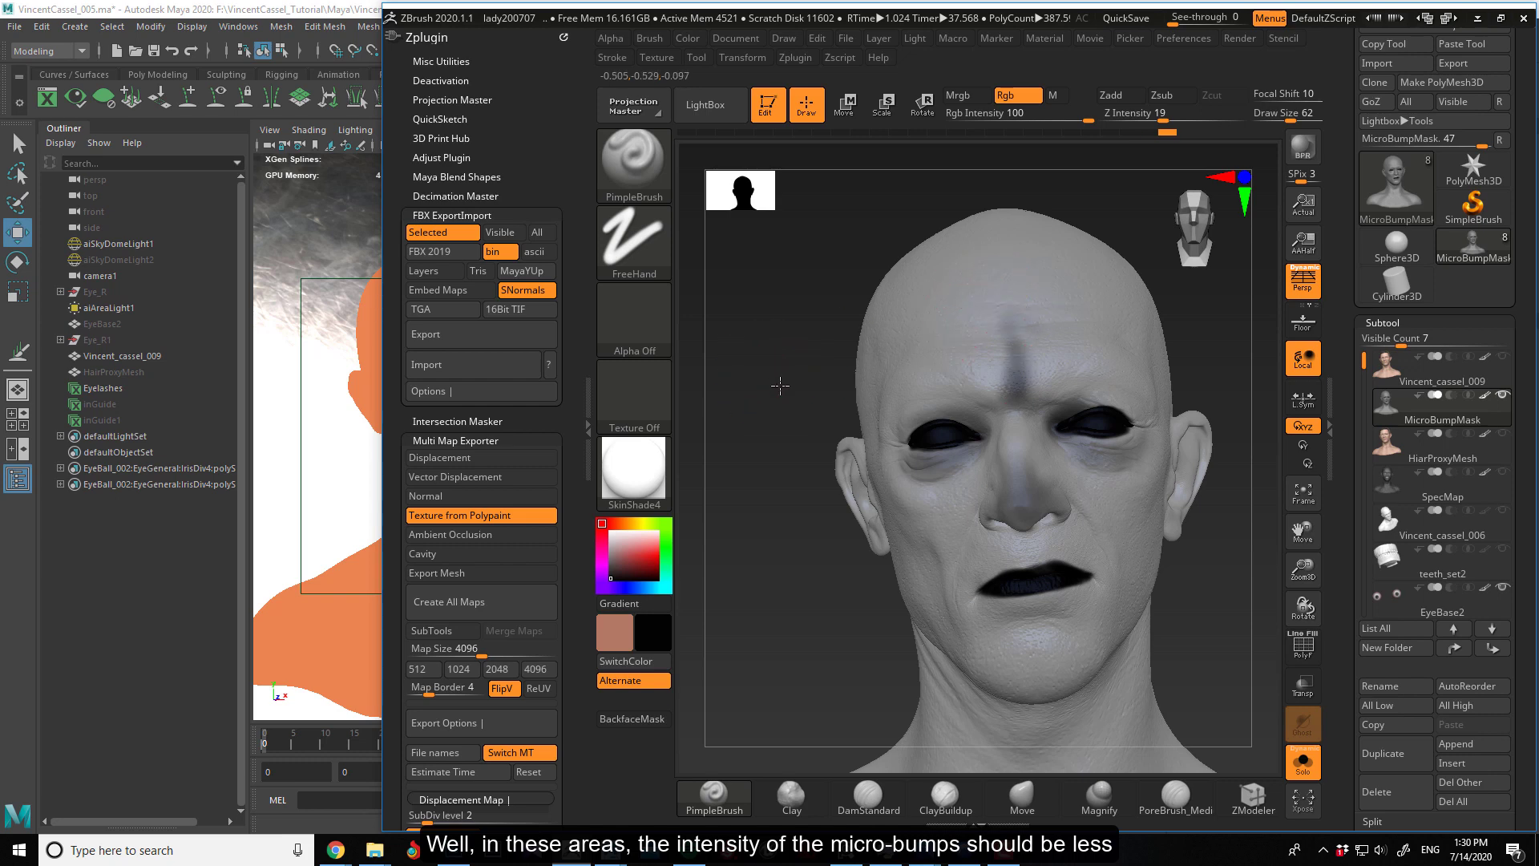
Extend the gray shading across the forehead above both brows and down to the temple with draw size 90.
{"action": "left_click_drag", "start_coordinate": [780, 385], "coordinate": [988, 326]}
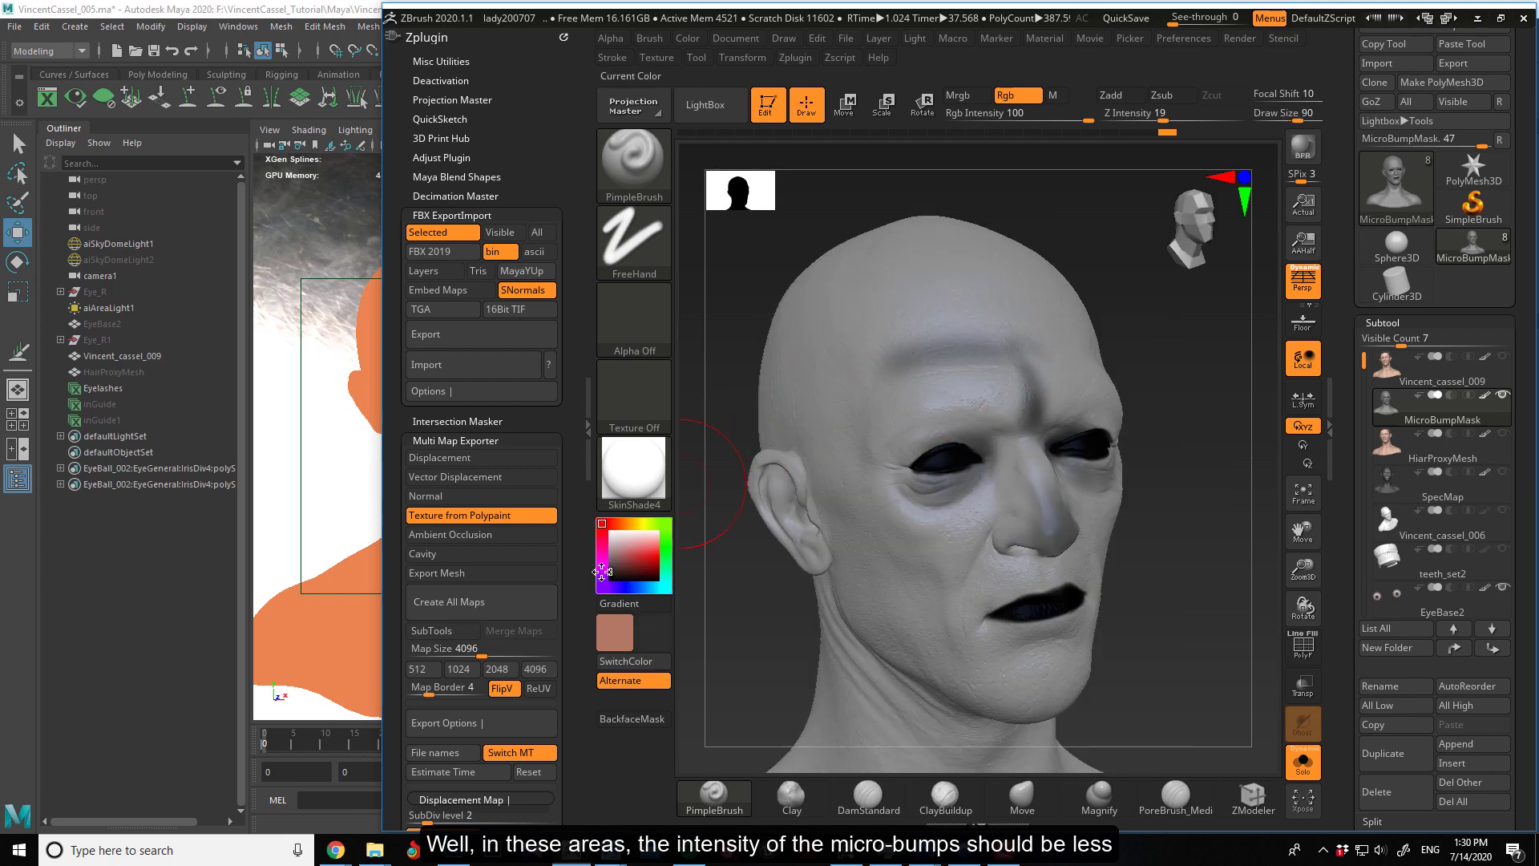
{"action": "mouse_move", "coordinate": [979, 372]}
{"action": "left_mouse_down"}
{"action": "mouse_move", "coordinate": [876, 385]}
{"action": "mouse_move", "coordinate": [1030, 366]}
{"action": "left_mouse_up"}
{"action": "left_click_drag", "start_coordinate": [1178, 354], "coordinate": [978, 329]}
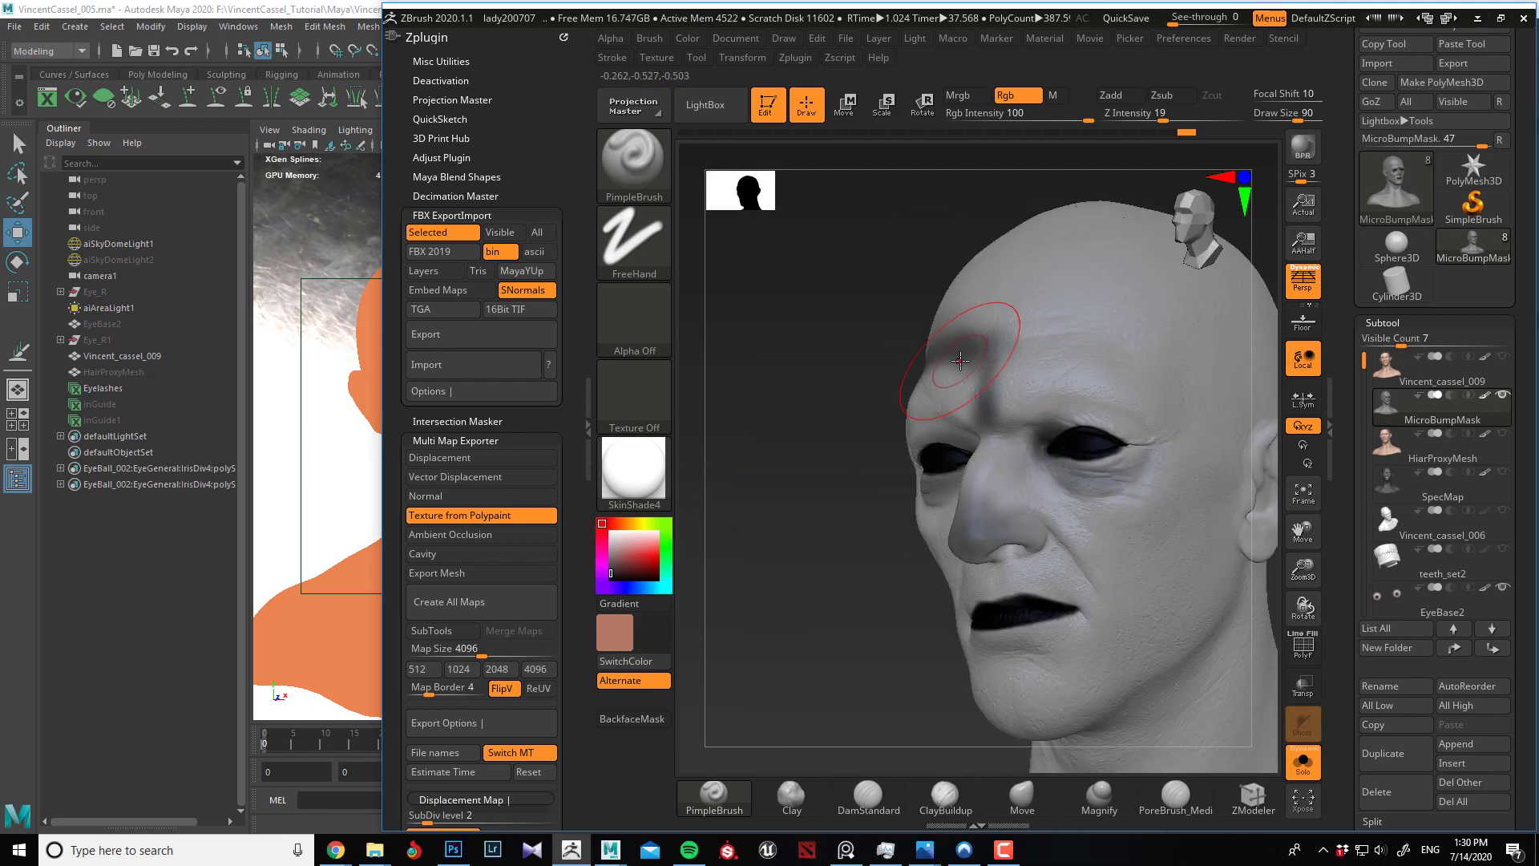
{"action": "mouse_move", "coordinate": [1083, 332]}
{"action": "left_mouse_down", "text": "shift"}
{"action": "mouse_move", "coordinate": [1154, 368]}
{"action": "mouse_move", "coordinate": [1074, 356]}
{"action": "mouse_move", "coordinate": [1106, 396]}
{"action": "mouse_move", "coordinate": [1176, 428]}
{"action": "left_mouse_up", "text": "shift"}
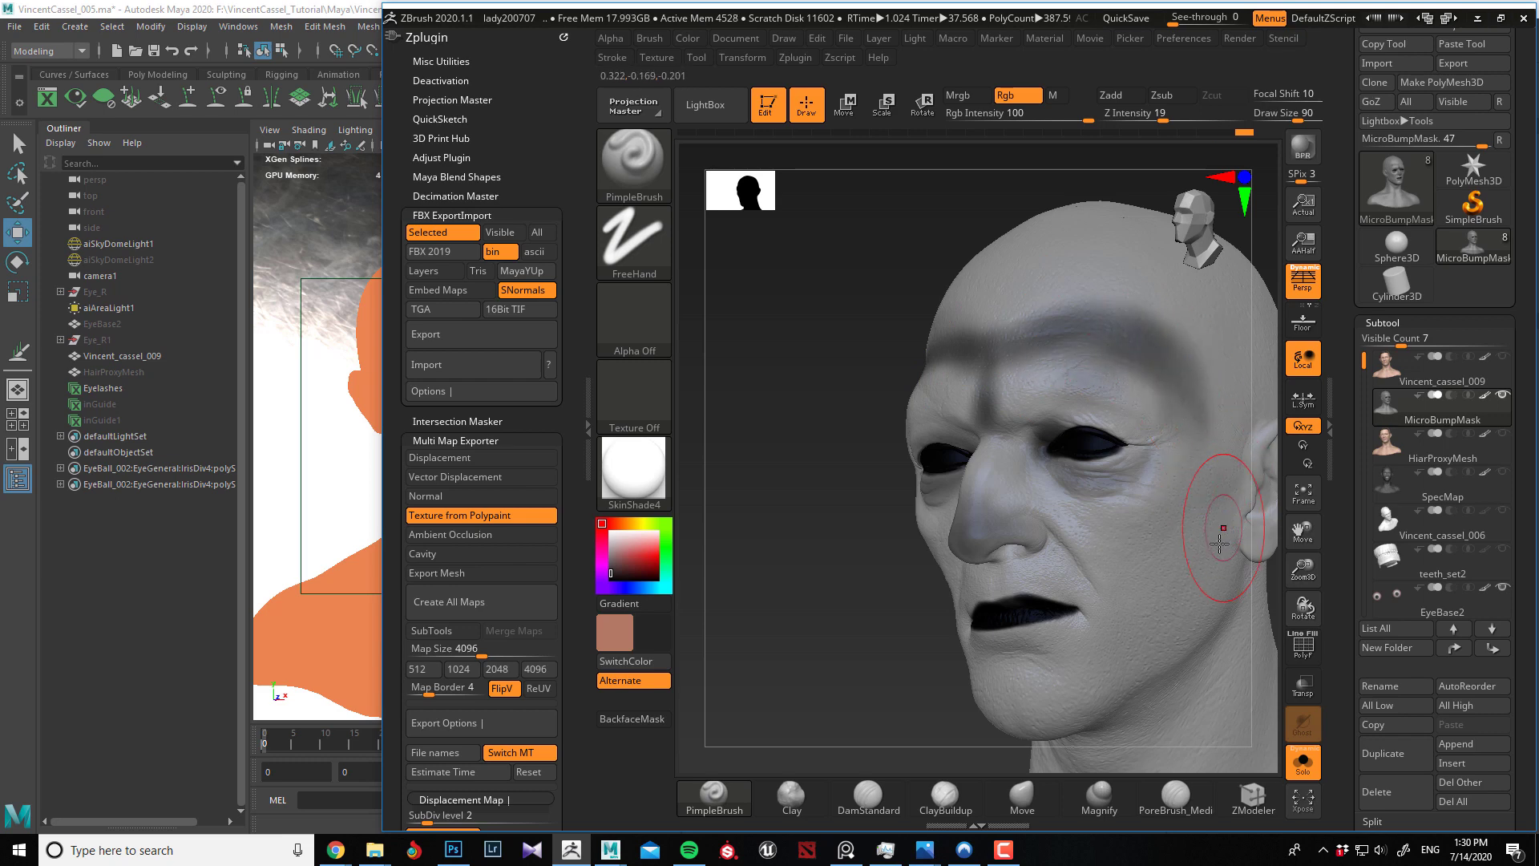
Shade the left cheekbone gray, step back through the latest strokes, and redo one of them.
{"action": "mouse_move", "coordinate": [1222, 529]}
{"action": "left_mouse_down", "text": "shift"}
{"action": "mouse_move", "coordinate": [1194, 553]}
{"action": "mouse_move", "coordinate": [1134, 544]}
{"action": "left_mouse_up", "text": "shift"}
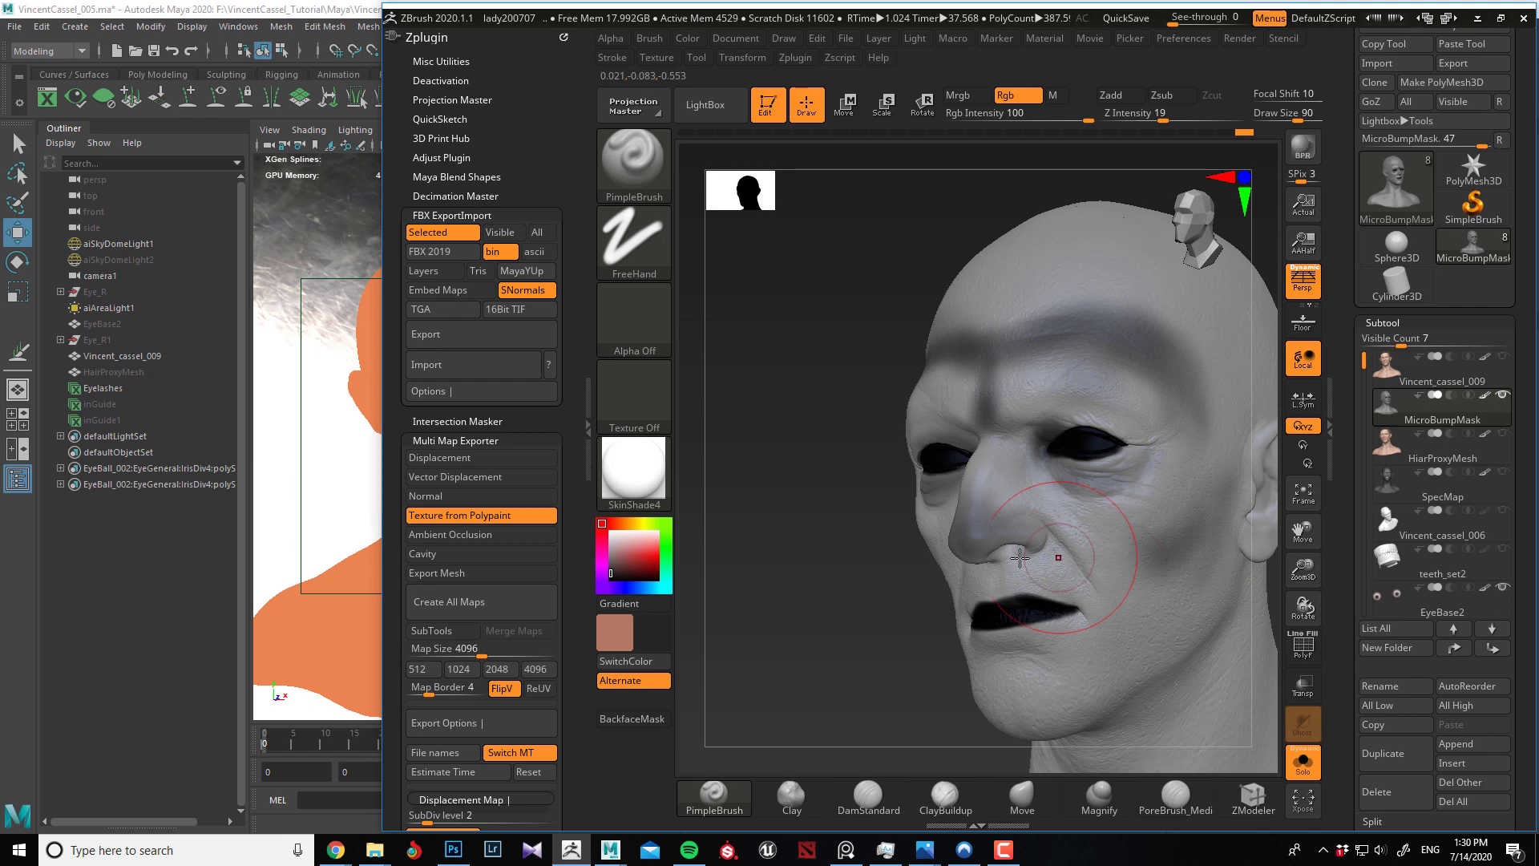
{"action": "key", "text": "ctrl+z"}
{"action": "key", "text": "ctrl+z"}
{"action": "key", "text": "ctrl+z"}
{"action": "key", "text": "ctrl+z"}
{"action": "key", "text": "ctrl+shift+z"}
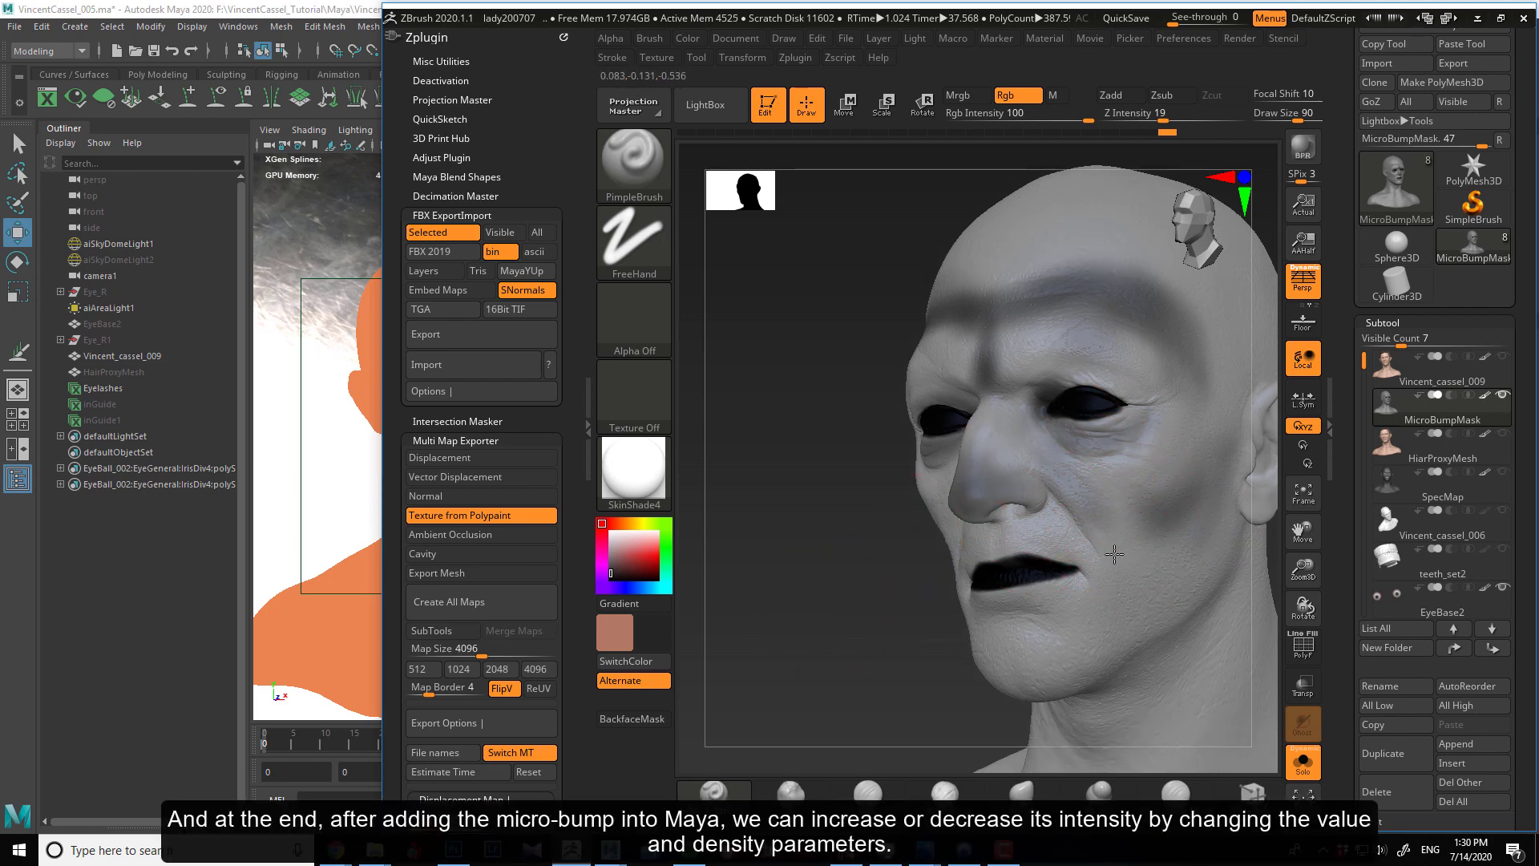
Paint gray shading over the right cheek, the jawline and the chin.
{"action": "right_click_drag", "start_coordinate": [1002, 553], "coordinate": [1013, 502]}
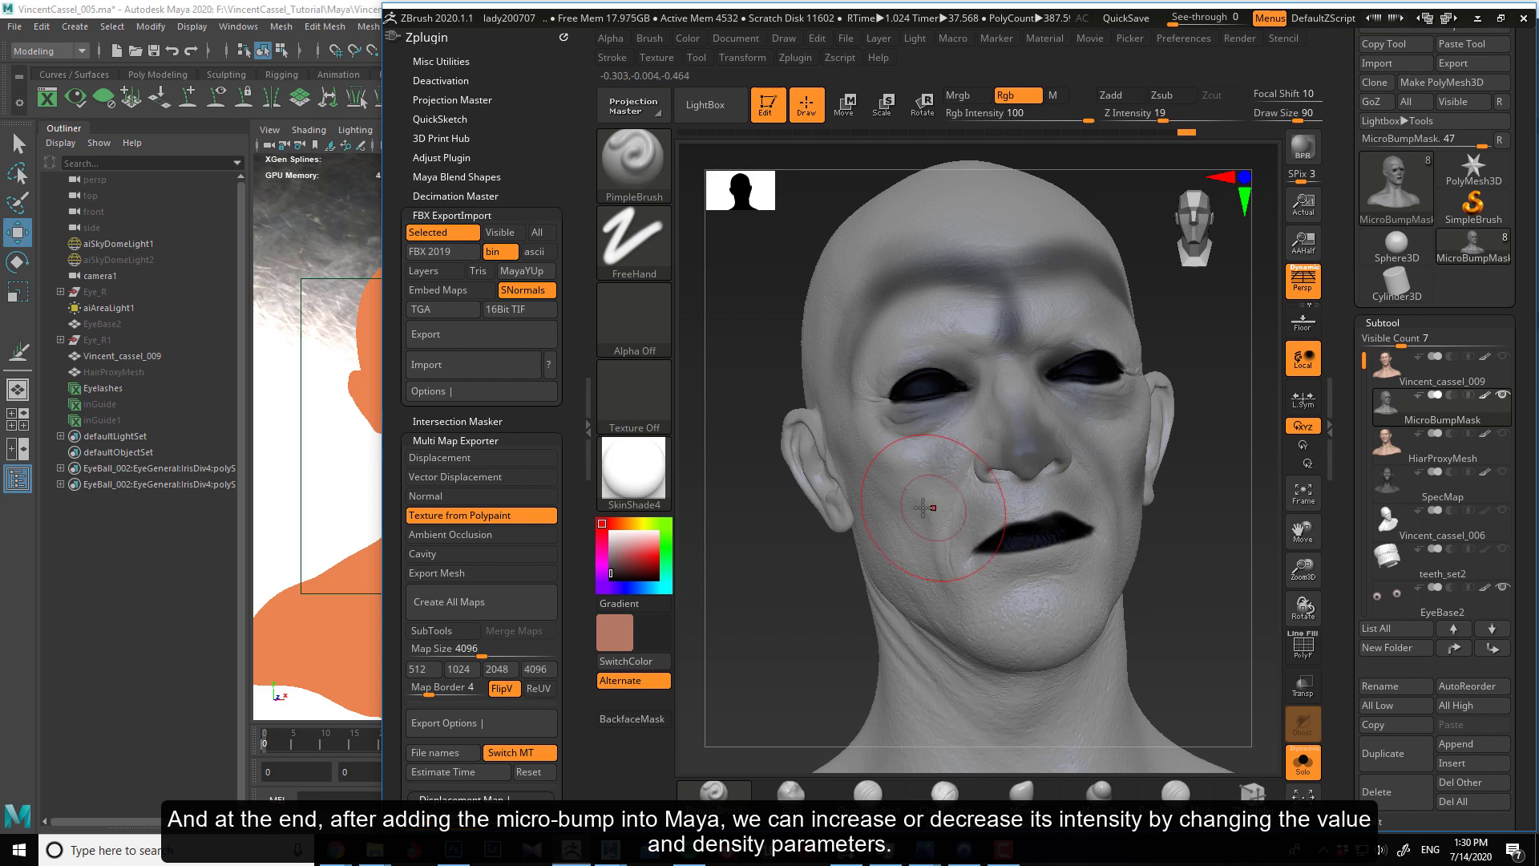
{"action": "left_click_drag", "start_coordinate": [860, 463], "coordinate": [855, 464]}
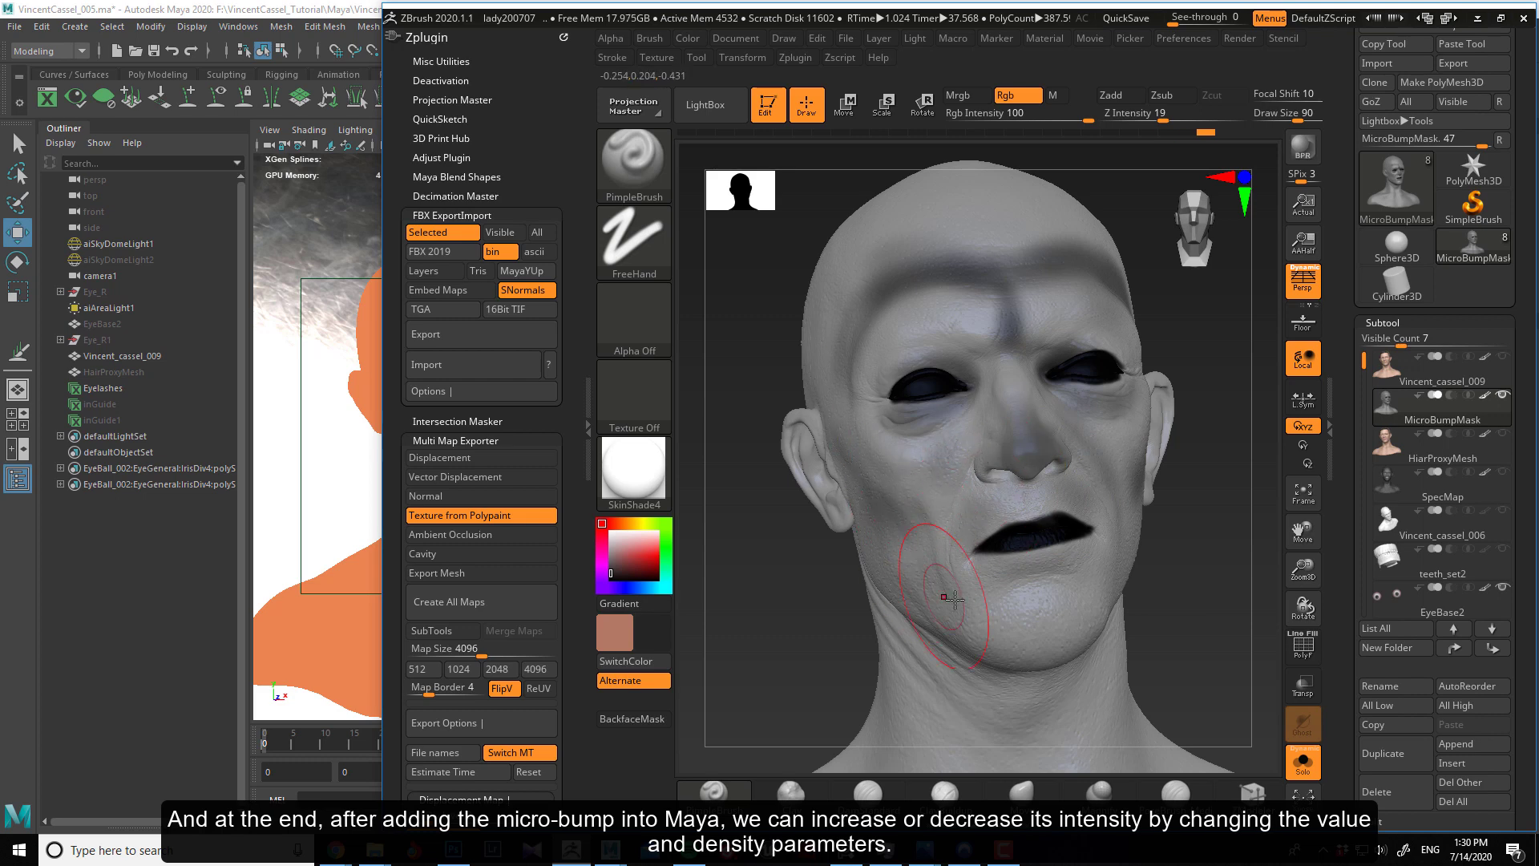
{"action": "left_click_drag", "start_coordinate": [951, 597], "coordinate": [960, 595]}
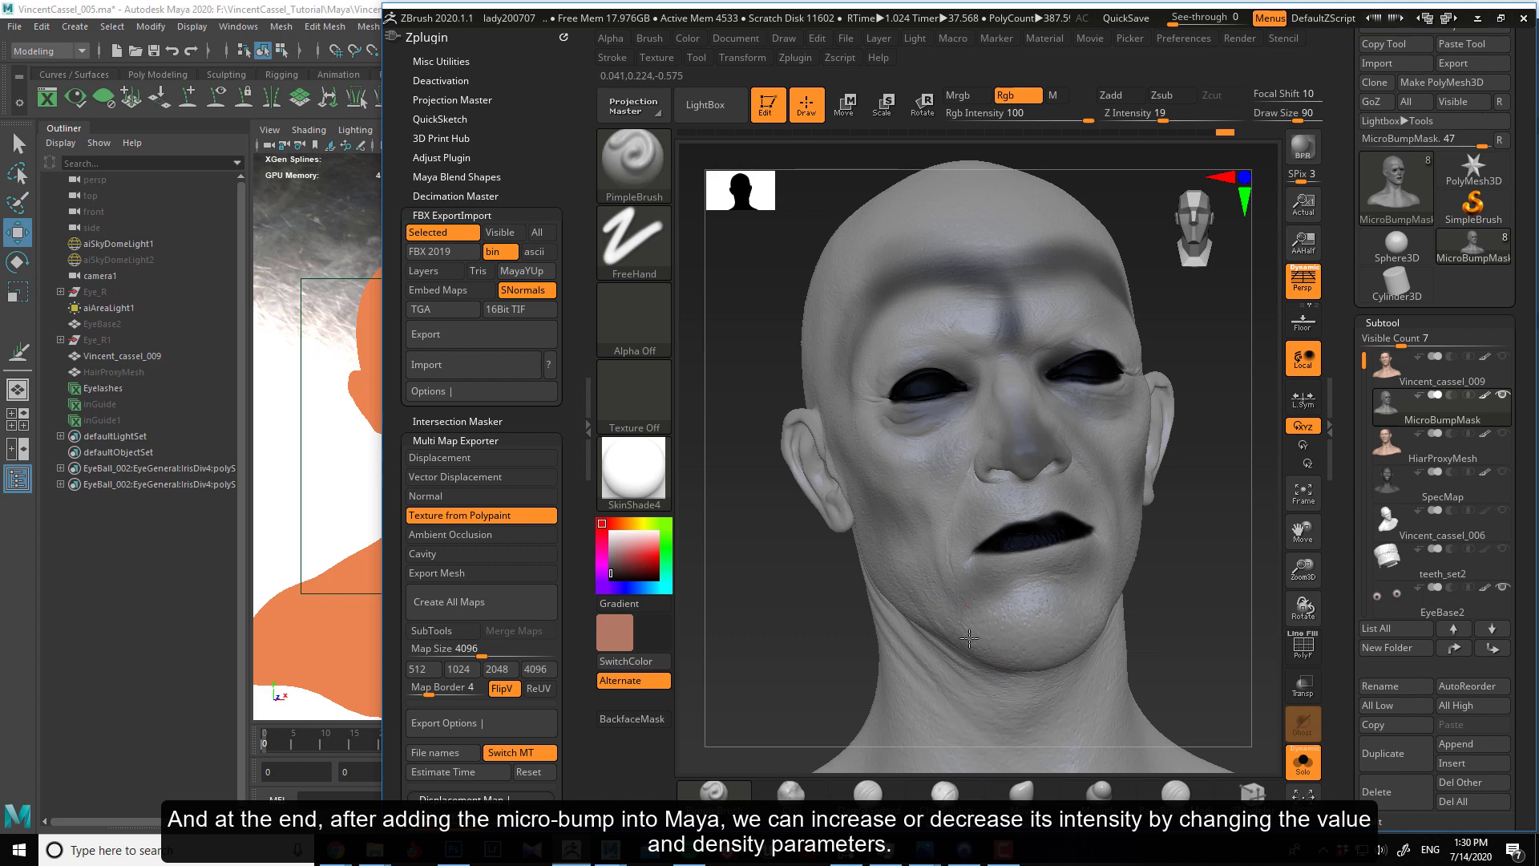
{"action": "left_click_drag", "start_coordinate": [994, 646], "coordinate": [958, 679]}
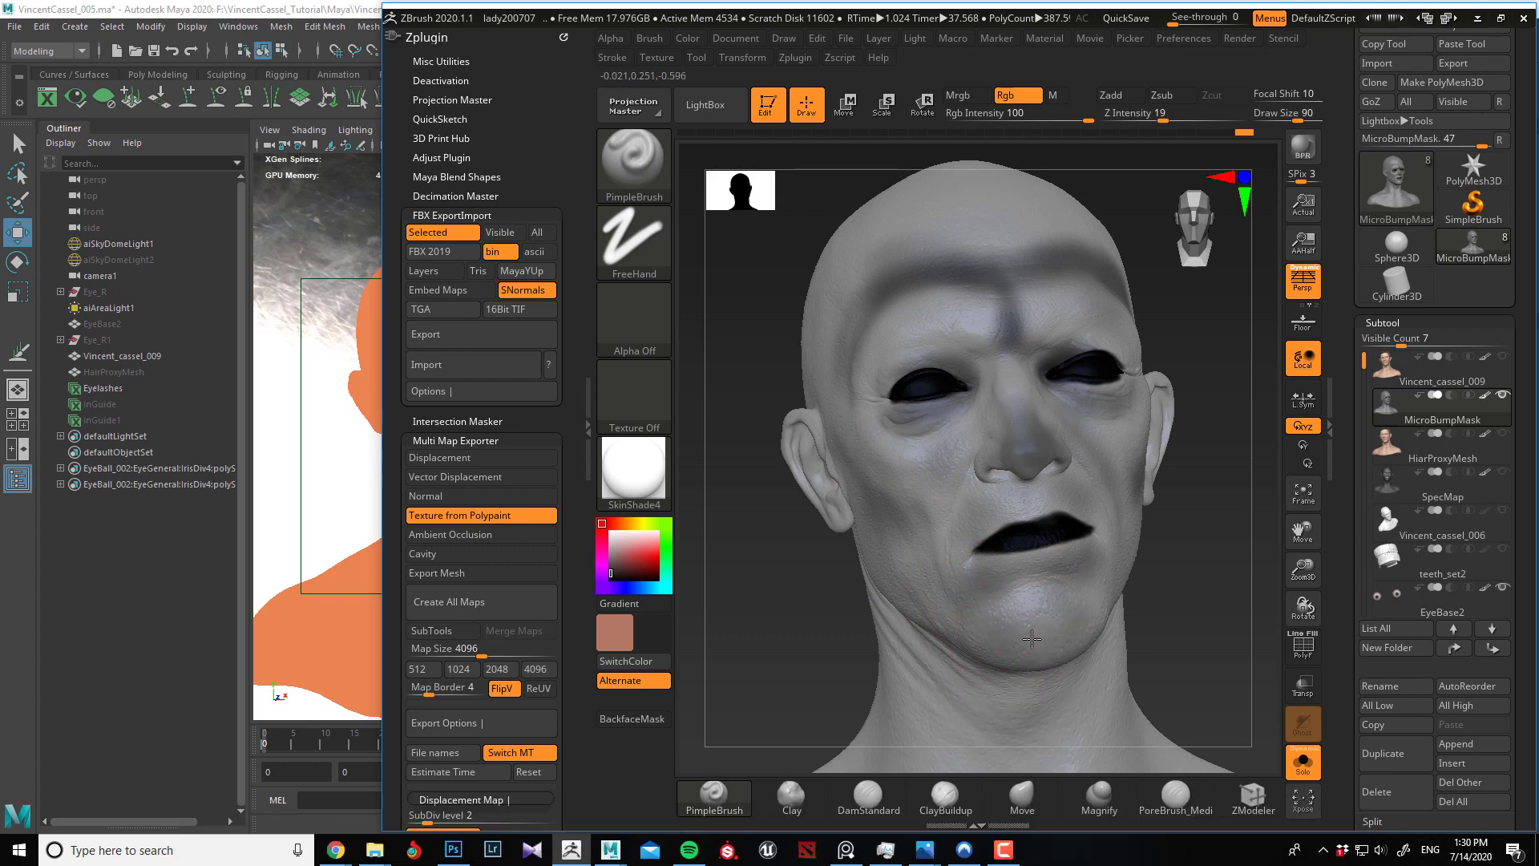
Paint broad gray shading over the upper forehead and scalp with draw size 146.
{"action": "mouse_move", "coordinate": [793, 605]}
{"action": "left_mouse_down"}
{"action": "mouse_move", "coordinate": [769, 608]}
{"action": "mouse_move", "coordinate": [795, 617]}
{"action": "mouse_move", "coordinate": [813, 597]}
{"action": "left_mouse_up"}
{"action": "key", "text": "bracketright"}
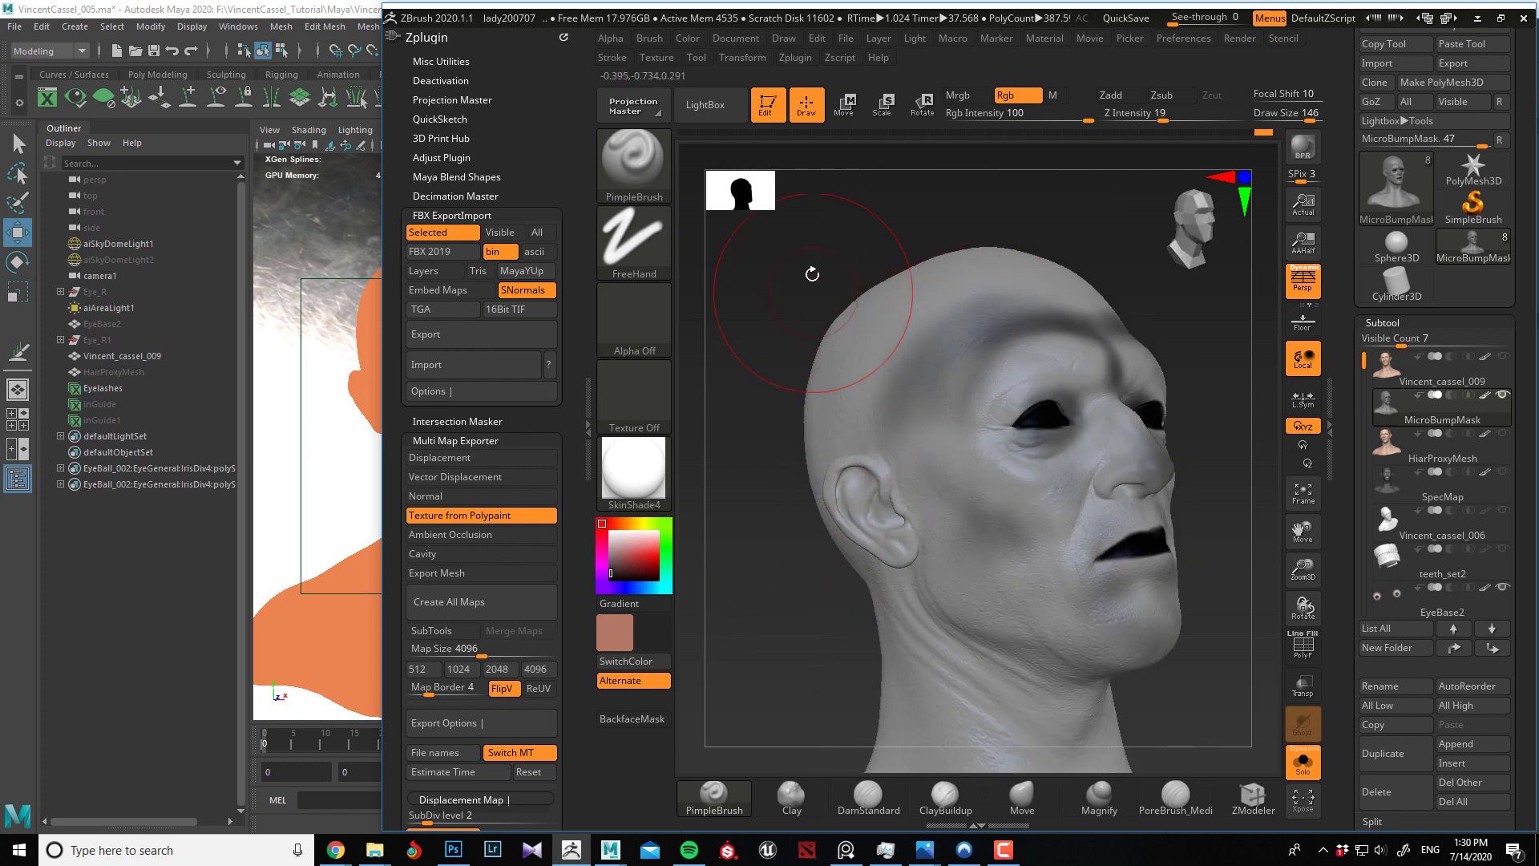
{"action": "mouse_move", "coordinate": [812, 274]}
{"action": "left_mouse_down"}
{"action": "mouse_move", "coordinate": [796, 313]}
{"action": "mouse_move", "coordinate": [842, 337]}
{"action": "left_mouse_up"}
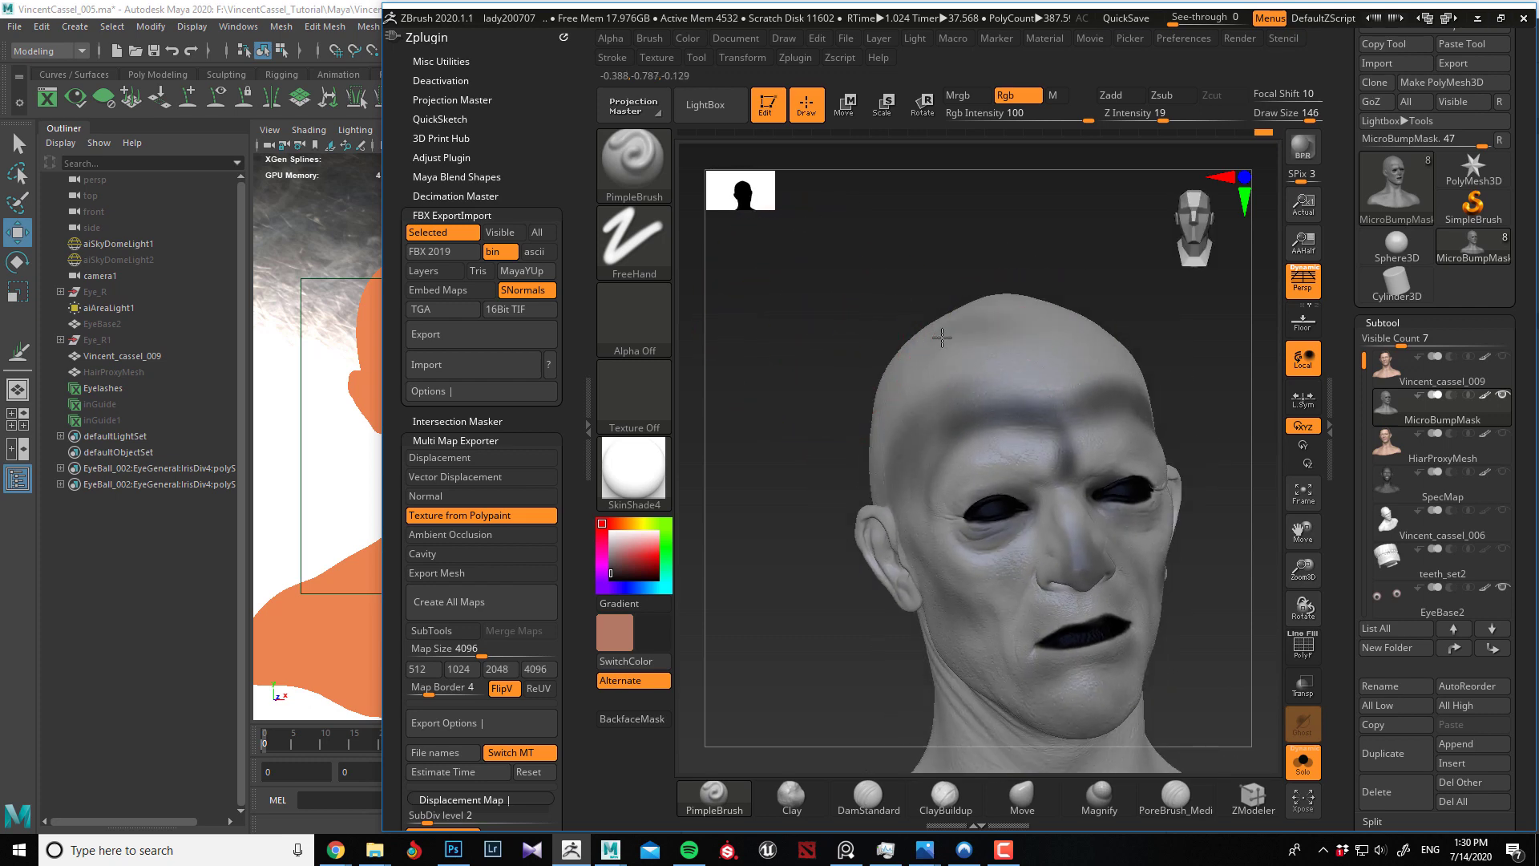
{"action": "mouse_move", "coordinate": [941, 338]}
{"action": "left_mouse_down"}
{"action": "mouse_move", "coordinate": [1002, 353]}
{"action": "mouse_move", "coordinate": [953, 321]}
{"action": "mouse_move", "coordinate": [801, 328]}
{"action": "mouse_move", "coordinate": [901, 335]}
{"action": "mouse_move", "coordinate": [857, 344]}
{"action": "mouse_move", "coordinate": [850, 321]}
{"action": "mouse_move", "coordinate": [825, 360]}
{"action": "mouse_move", "coordinate": [841, 416]}
{"action": "mouse_move", "coordinate": [833, 385]}
{"action": "mouse_move", "coordinate": [777, 376]}
{"action": "mouse_move", "coordinate": [782, 305]}
{"action": "left_mouse_up"}
{"action": "mouse_move", "coordinate": [946, 232]}
{"action": "left_mouse_down"}
{"action": "mouse_move", "coordinate": [912, 227]}
{"action": "mouse_move", "coordinate": [887, 291]}
{"action": "mouse_move", "coordinate": [961, 284]}
{"action": "mouse_move", "coordinate": [1027, 320]}
{"action": "mouse_move", "coordinate": [930, 337]}
{"action": "mouse_move", "coordinate": [802, 401]}
{"action": "mouse_move", "coordinate": [1059, 378]}
{"action": "mouse_move", "coordinate": [1099, 343]}
{"action": "left_mouse_up"}
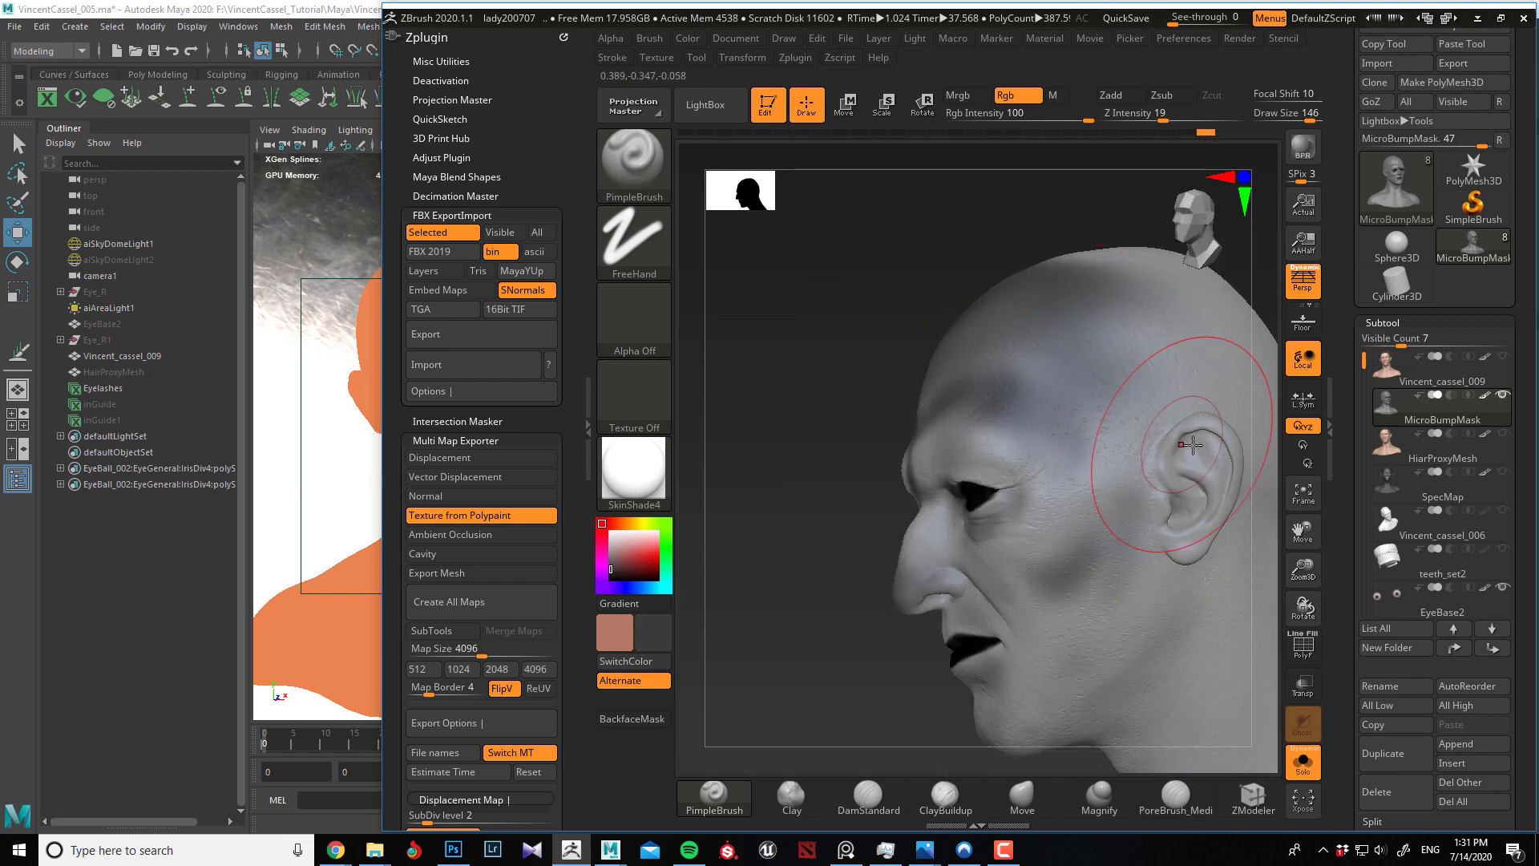
Paint gray over the left ear and the side of the face in front of it.
{"action": "mouse_move", "coordinate": [1192, 444]}
{"action": "left_mouse_down"}
{"action": "mouse_move", "coordinate": [1206, 481]}
{"action": "mouse_move", "coordinate": [1178, 449]}
{"action": "mouse_move", "coordinate": [1190, 531]}
{"action": "left_mouse_up"}
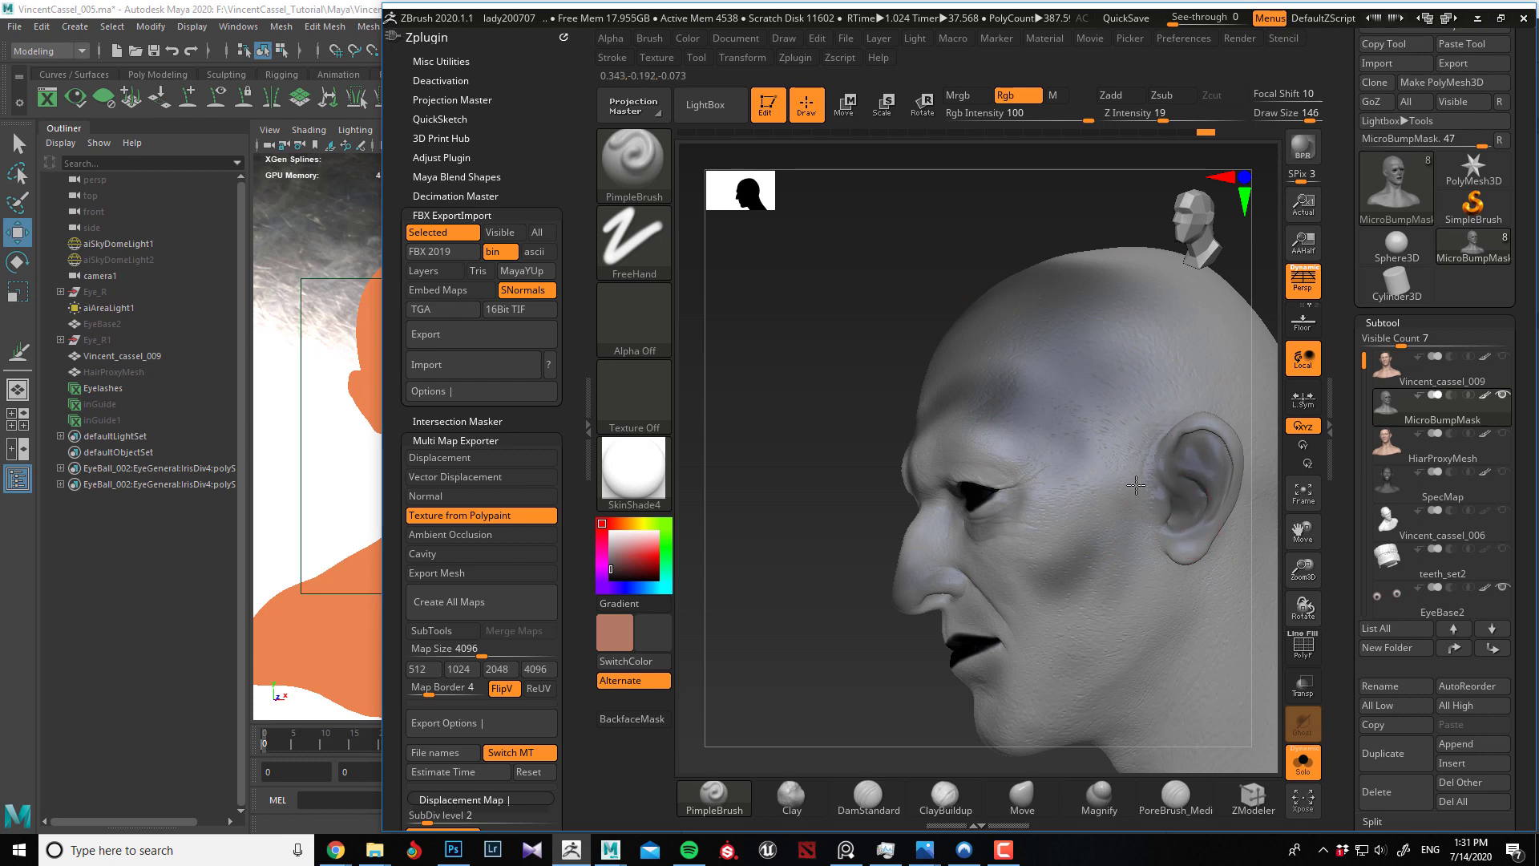
{"action": "mouse_move", "coordinate": [1136, 485]}
{"action": "left_mouse_down"}
{"action": "mouse_move", "coordinate": [1122, 545]}
{"action": "mouse_move", "coordinate": [1146, 593]}
{"action": "mouse_move", "coordinate": [1114, 641]}
{"action": "mouse_move", "coordinate": [1142, 563]}
{"action": "left_mouse_up"}
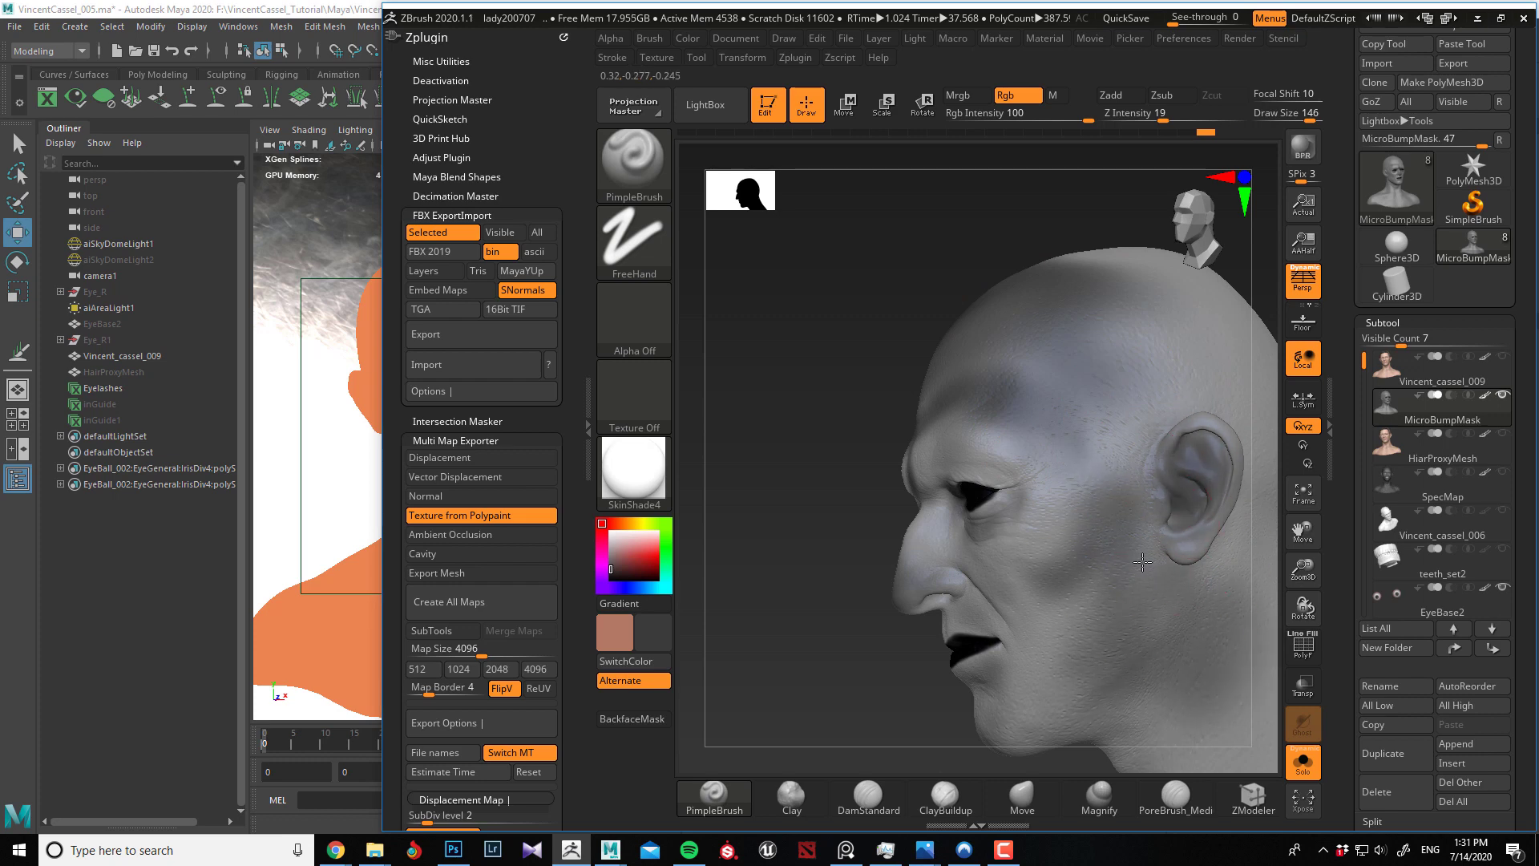
{"action": "mouse_move", "coordinate": [821, 539]}
{"action": "left_mouse_down"}
{"action": "mouse_move", "coordinate": [1147, 563]}
{"action": "mouse_move", "coordinate": [1041, 641]}
{"action": "mouse_move", "coordinate": [977, 561]}
{"action": "mouse_move", "coordinate": [1081, 599]}
{"action": "left_mouse_up"}
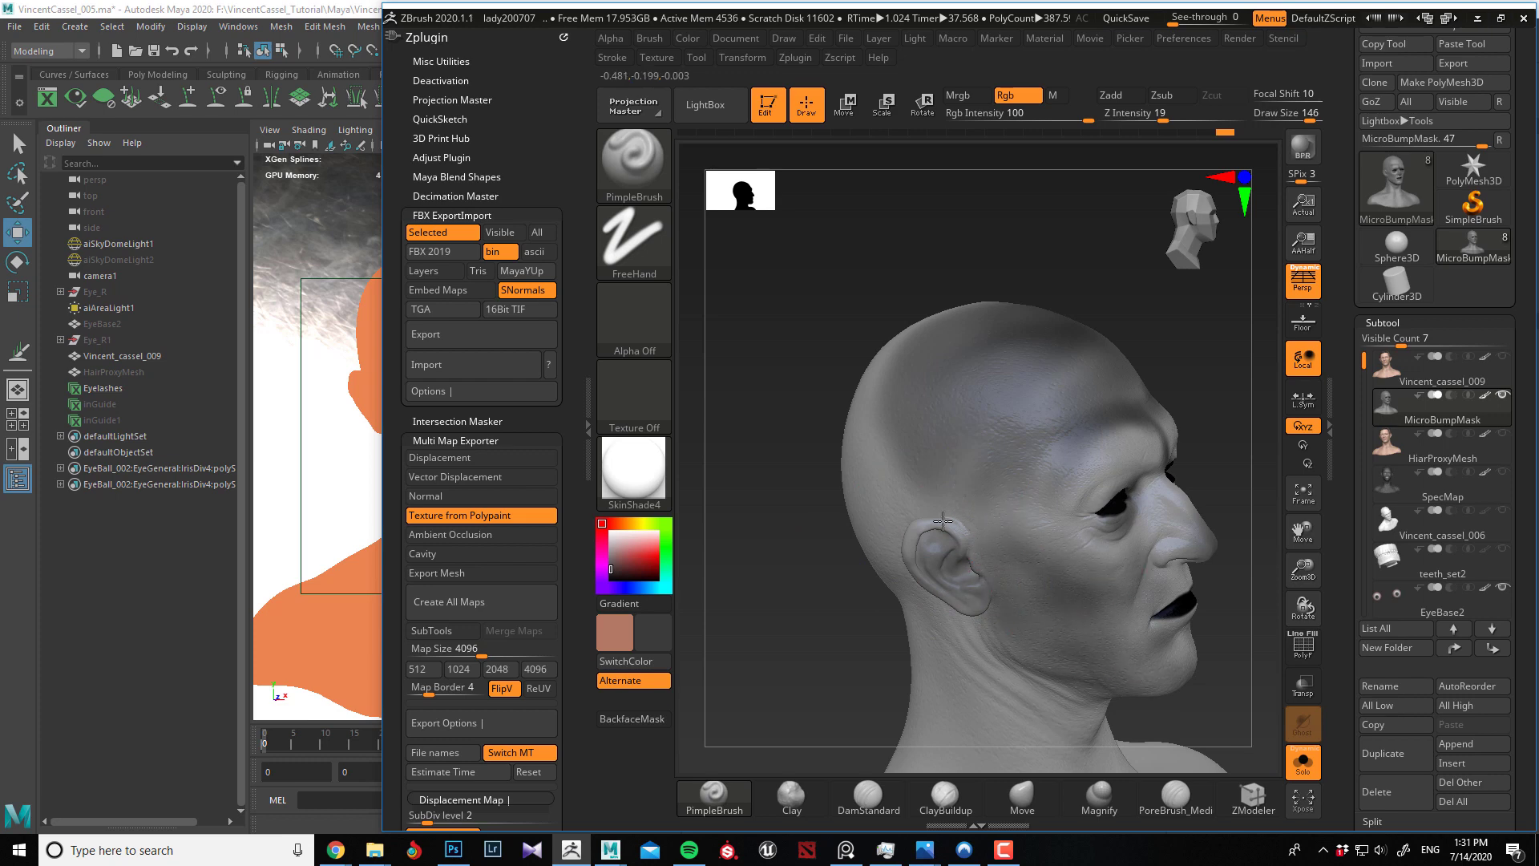
Cover the back and sides of the scalp with dark gray paint.
{"action": "mouse_move", "coordinate": [943, 522]}
{"action": "left_mouse_down"}
{"action": "mouse_move", "coordinate": [818, 509]}
{"action": "mouse_move", "coordinate": [849, 481]}
{"action": "mouse_move", "coordinate": [921, 288]}
{"action": "mouse_move", "coordinate": [876, 409]}
{"action": "mouse_move", "coordinate": [892, 469]}
{"action": "mouse_move", "coordinate": [829, 401]}
{"action": "left_mouse_up"}
{"action": "mouse_move", "coordinate": [694, 366]}
{"action": "left_mouse_down", "text": "alt"}
{"action": "mouse_move", "coordinate": [859, 445]}
{"action": "mouse_move", "coordinate": [922, 577]}
{"action": "mouse_move", "coordinate": [946, 497]}
{"action": "mouse_move", "coordinate": [1002, 448]}
{"action": "mouse_move", "coordinate": [1033, 487]}
{"action": "left_mouse_up", "text": "alt"}
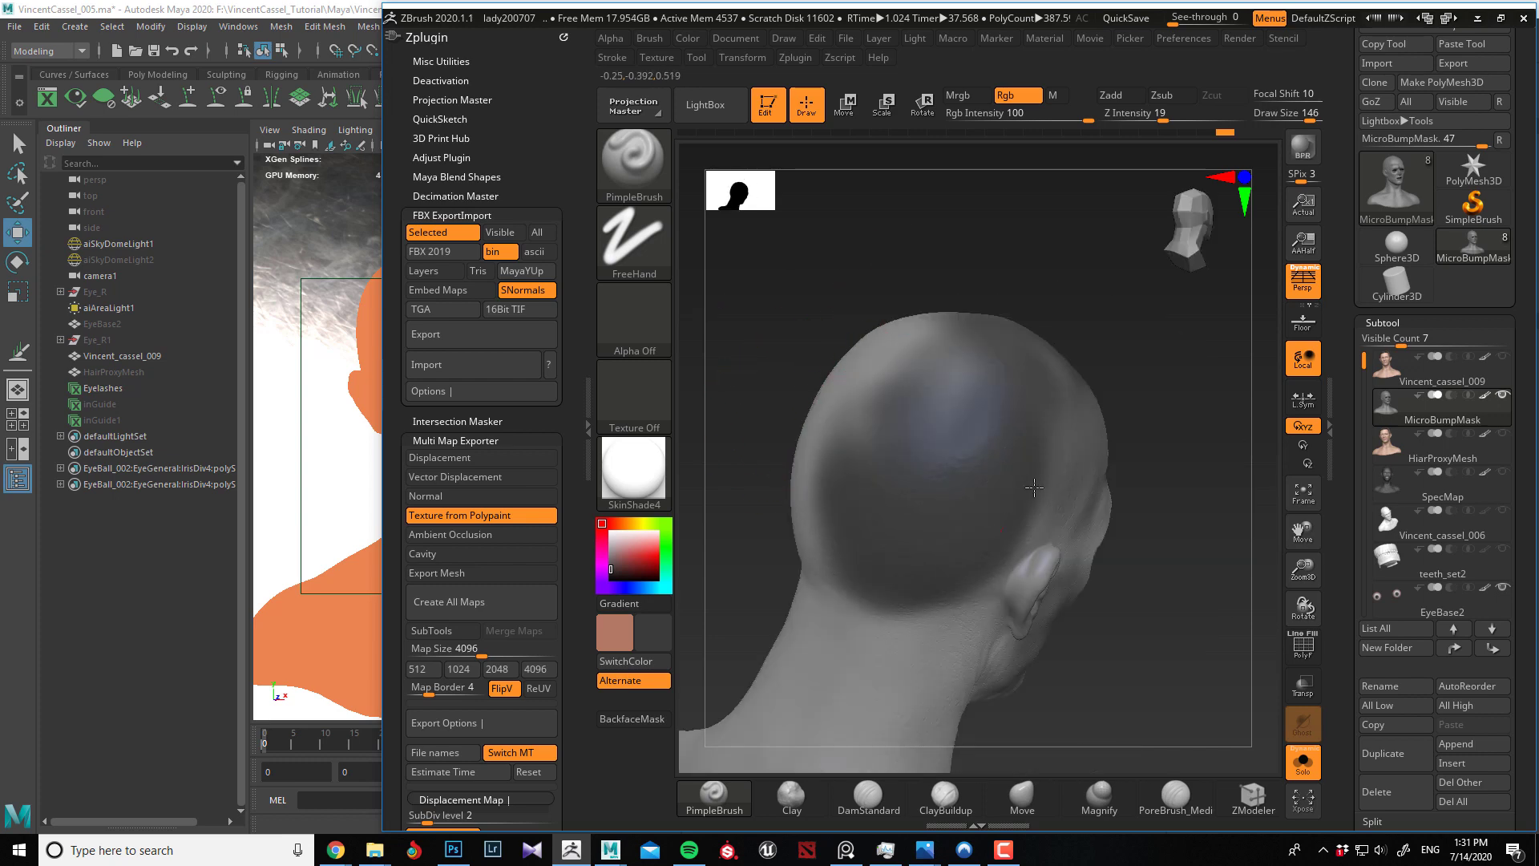
{"action": "mouse_move", "coordinate": [825, 361]}
{"action": "left_mouse_down"}
{"action": "mouse_move", "coordinate": [886, 364]}
{"action": "mouse_move", "coordinate": [1054, 317]}
{"action": "mouse_move", "coordinate": [958, 340]}
{"action": "left_mouse_up"}
{"action": "mouse_move", "coordinate": [1034, 392]}
{"action": "left_mouse_down"}
{"action": "mouse_move", "coordinate": [1168, 429]}
{"action": "mouse_move", "coordinate": [1210, 408]}
{"action": "mouse_move", "coordinate": [1138, 429]}
{"action": "mouse_move", "coordinate": [1172, 422]}
{"action": "left_mouse_up"}
Continue the gray paint from the base of the skull down over the nape and sides of the neck.
{"action": "mouse_move", "coordinate": [967, 356]}
{"action": "left_mouse_down"}
{"action": "mouse_move", "coordinate": [1009, 321]}
{"action": "mouse_move", "coordinate": [1108, 321]}
{"action": "mouse_move", "coordinate": [993, 449]}
{"action": "mouse_move", "coordinate": [1042, 545]}
{"action": "mouse_move", "coordinate": [1001, 593]}
{"action": "mouse_move", "coordinate": [1071, 574]}
{"action": "mouse_move", "coordinate": [914, 633]}
{"action": "mouse_move", "coordinate": [906, 673]}
{"action": "mouse_move", "coordinate": [953, 693]}
{"action": "left_mouse_up"}
{"action": "mouse_move", "coordinate": [1099, 618]}
{"action": "left_mouse_down"}
{"action": "mouse_move", "coordinate": [840, 546]}
{"action": "mouse_move", "coordinate": [979, 584]}
{"action": "left_mouse_up"}
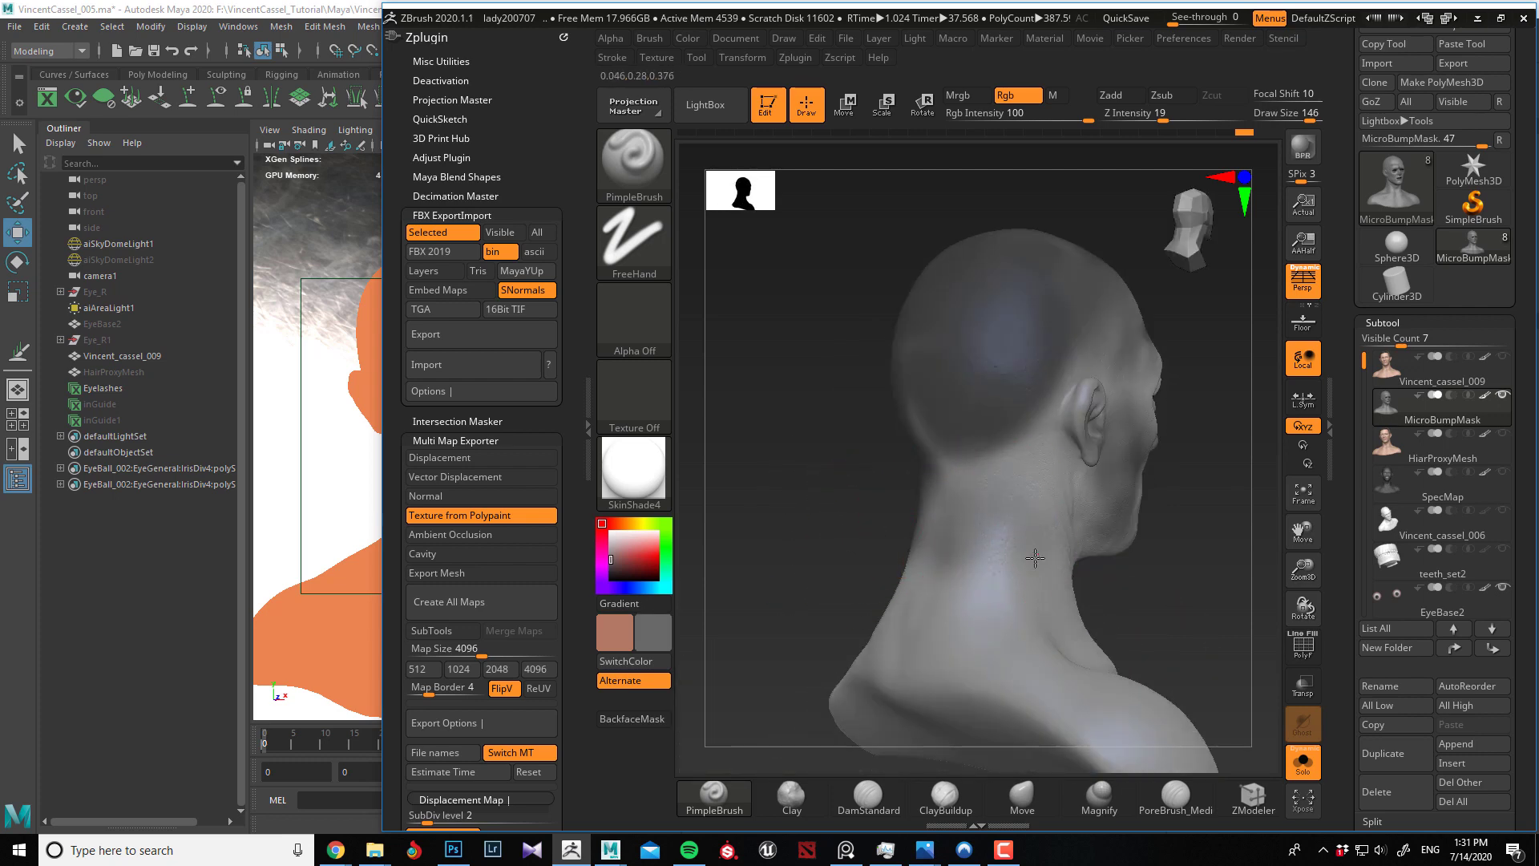
{"action": "left_click_drag", "start_coordinate": [817, 508], "coordinate": [850, 529]}
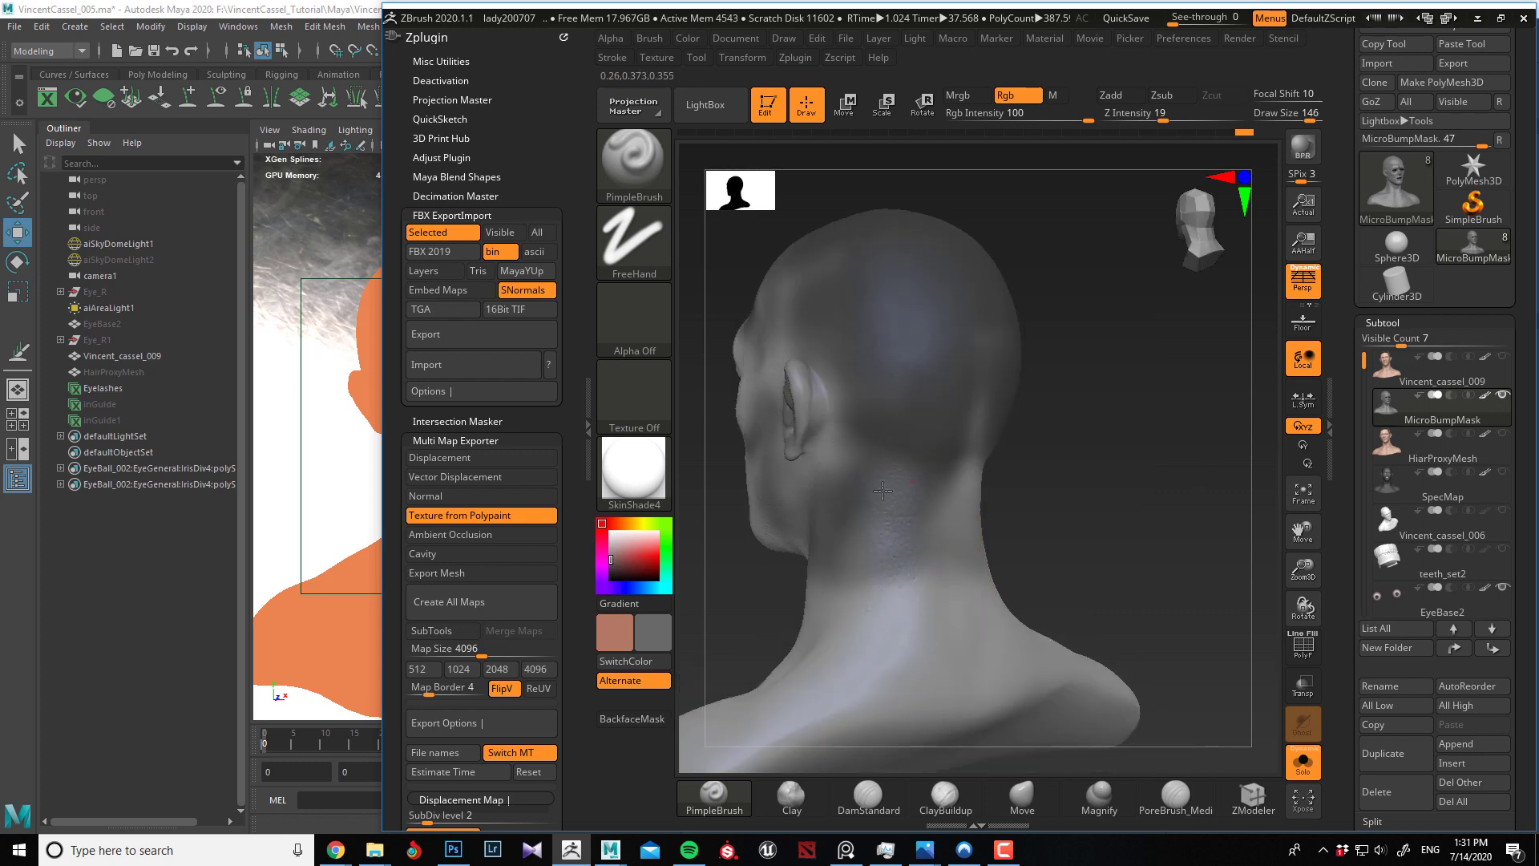
{"action": "left_click_drag", "start_coordinate": [843, 581], "coordinate": [858, 601]}
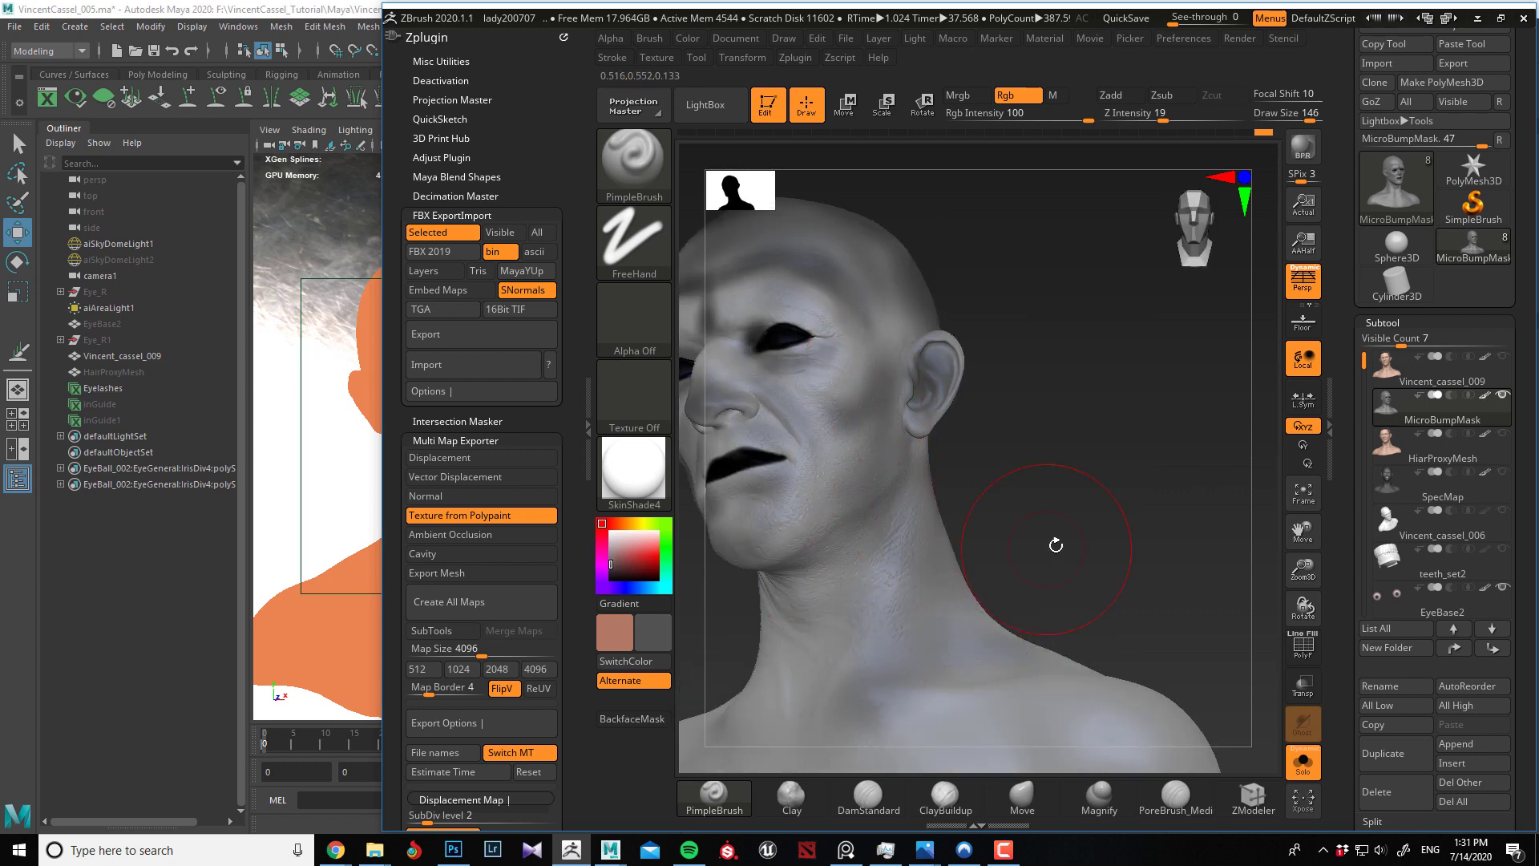
Cover the chest and both shoulders with gray paint using draw size 146.
{"action": "mouse_move", "coordinate": [1054, 543]}
{"action": "left_mouse_down"}
{"action": "mouse_move", "coordinate": [1055, 446]}
{"action": "mouse_move", "coordinate": [962, 545]}
{"action": "mouse_move", "coordinate": [878, 561]}
{"action": "mouse_move", "coordinate": [885, 635]}
{"action": "left_mouse_up"}
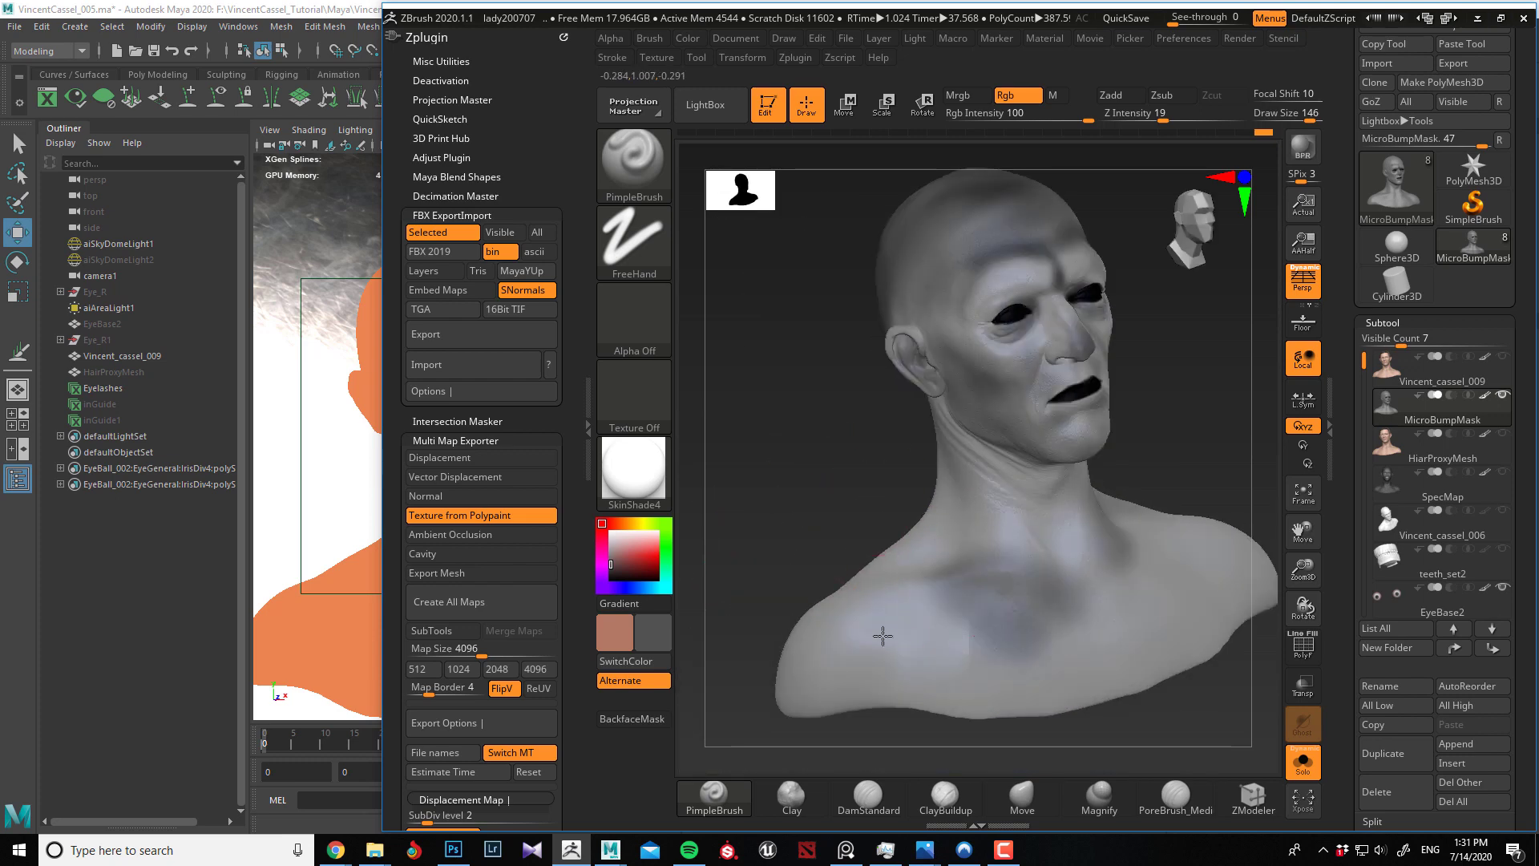
{"action": "mouse_move", "coordinate": [1069, 664]}
{"action": "left_mouse_down"}
{"action": "mouse_move", "coordinate": [1041, 681]}
{"action": "mouse_move", "coordinate": [842, 697]}
{"action": "mouse_move", "coordinate": [881, 609]}
{"action": "mouse_move", "coordinate": [838, 569]}
{"action": "mouse_move", "coordinate": [1090, 561]}
{"action": "mouse_move", "coordinate": [1245, 588]}
{"action": "left_mouse_up"}
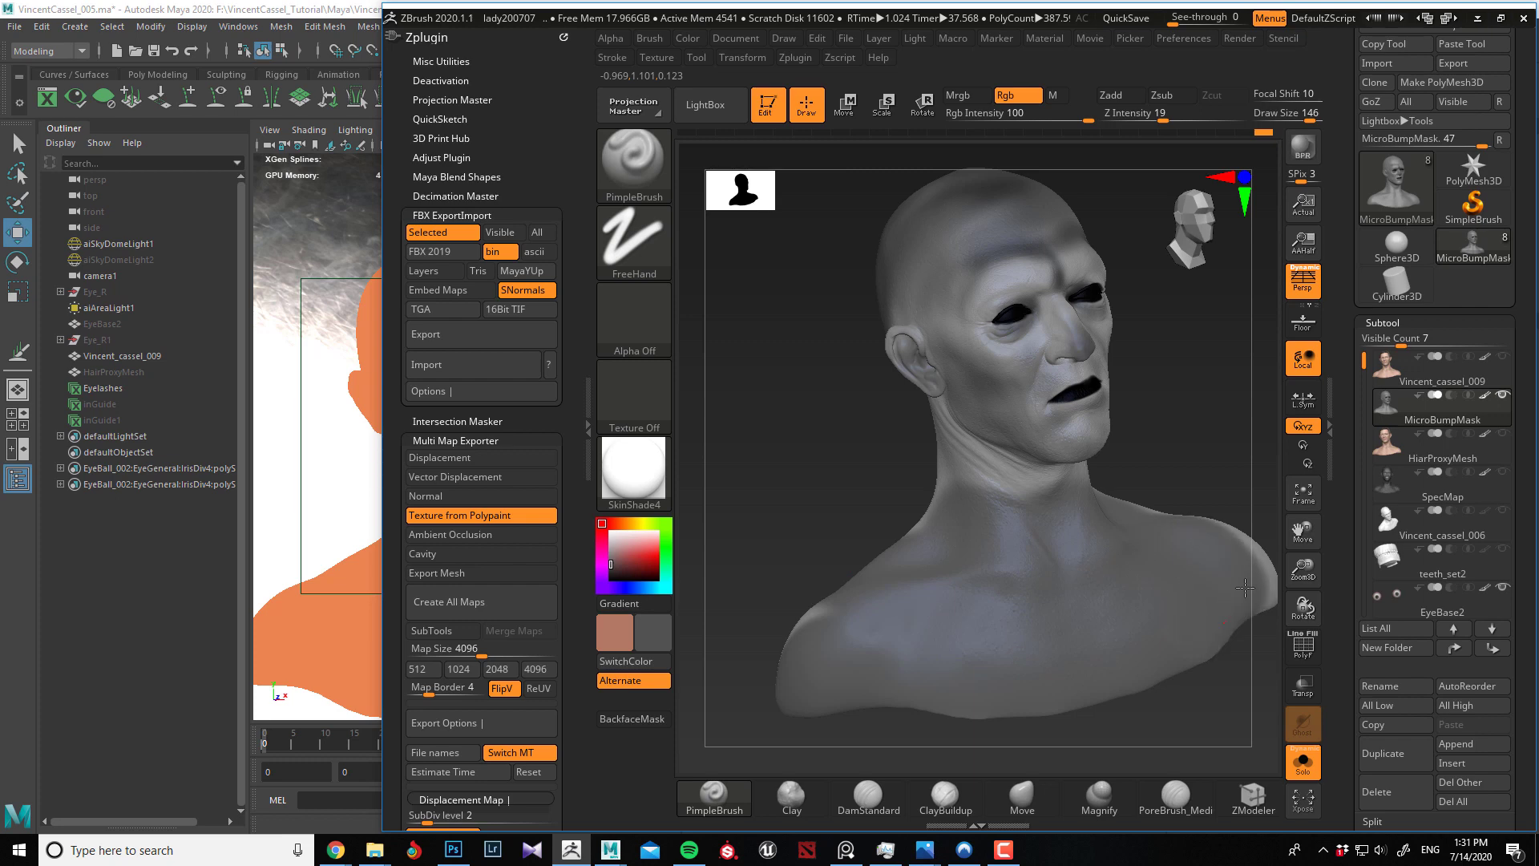
{"action": "left_click_drag", "start_coordinate": [1143, 466], "coordinate": [1189, 590]}
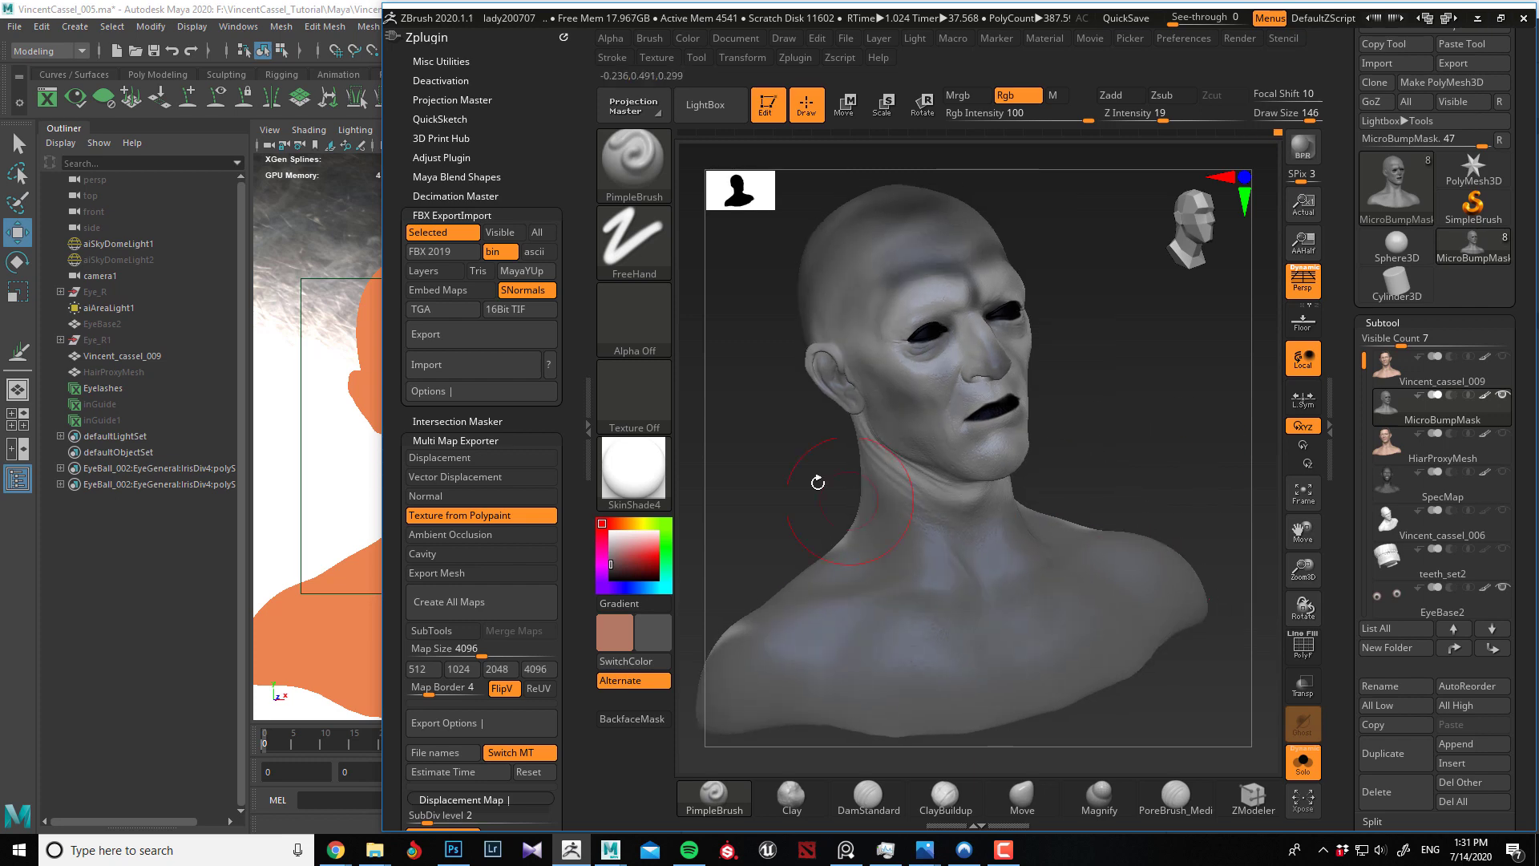
Paint gray over the right side of the head, neck and shoulder, and darken the back of the scalp.
{"action": "mouse_move", "coordinate": [814, 477]}
{"action": "left_mouse_down"}
{"action": "mouse_move", "coordinate": [1082, 453]}
{"action": "mouse_move", "coordinate": [1161, 402]}
{"action": "left_mouse_up"}
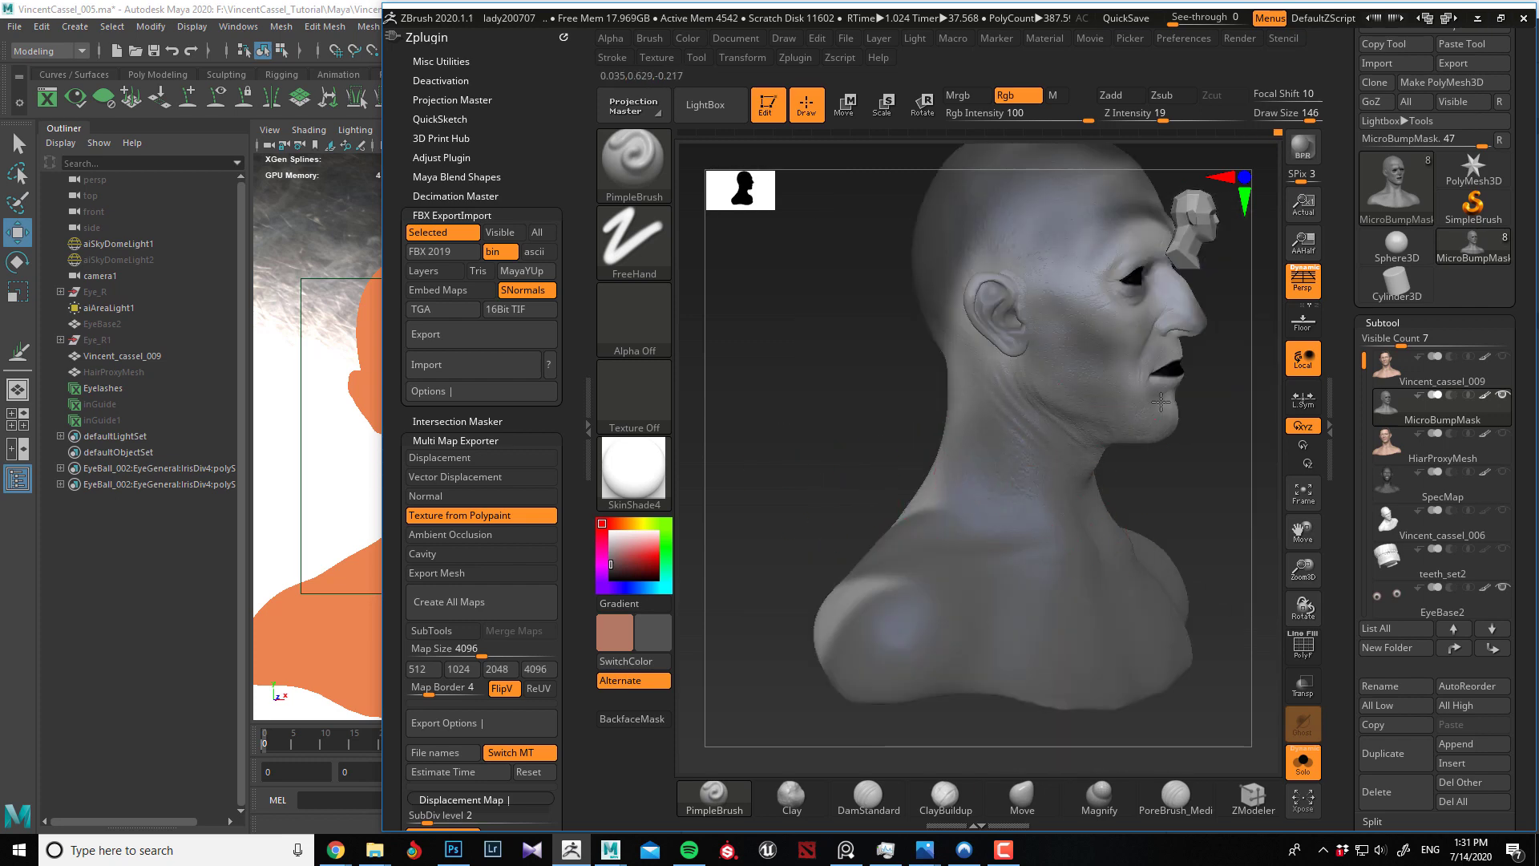
{"action": "mouse_move", "coordinate": [1164, 347]}
{"action": "left_mouse_down"}
{"action": "mouse_move", "coordinate": [1162, 289]}
{"action": "mouse_move", "coordinate": [1090, 305]}
{"action": "mouse_move", "coordinate": [1170, 237]}
{"action": "left_mouse_up"}
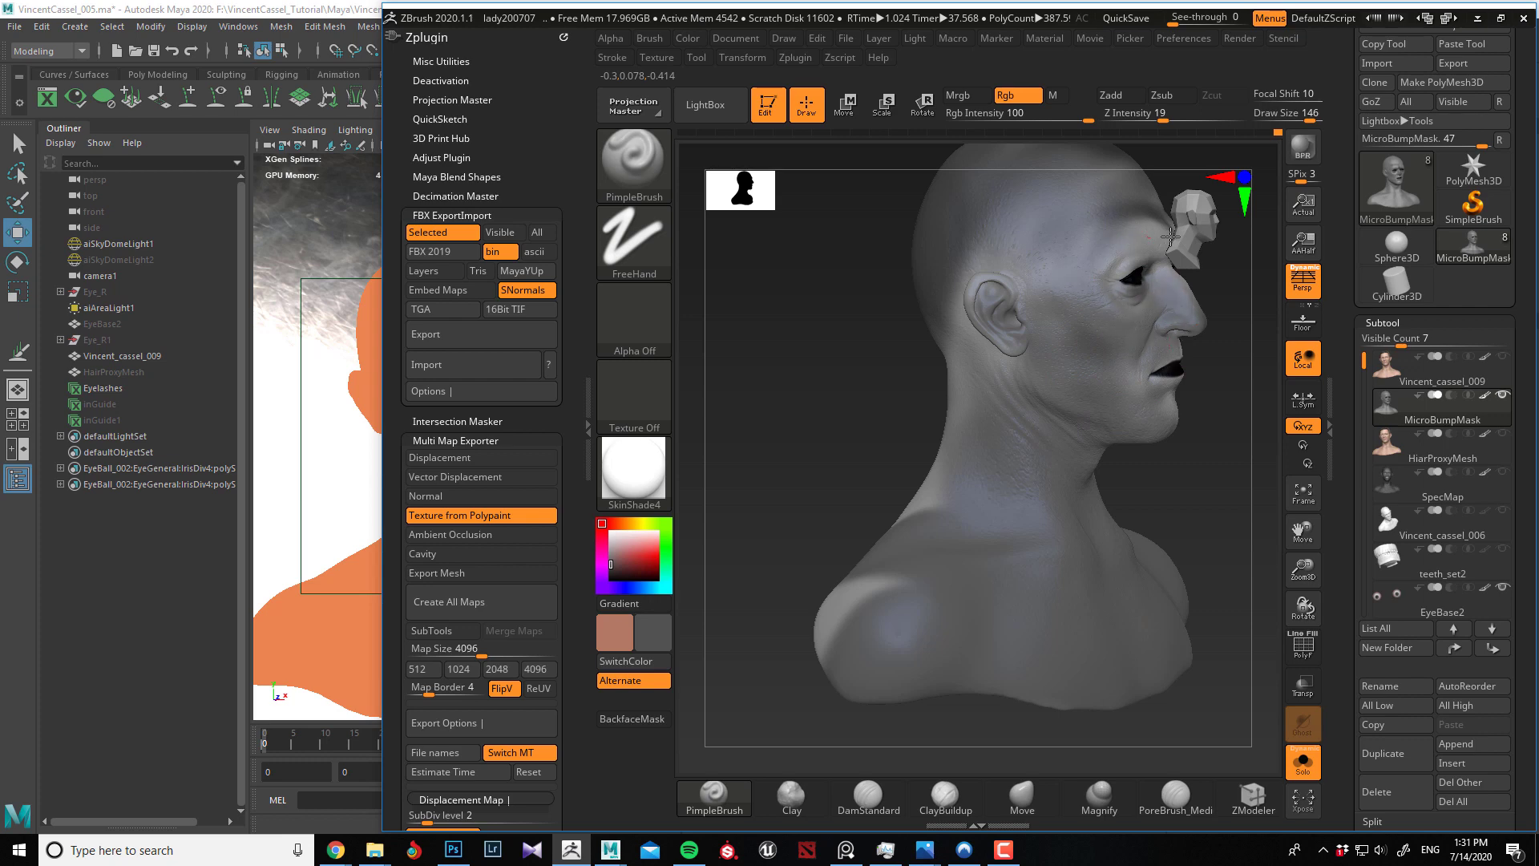
{"action": "mouse_move", "coordinate": [995, 328]}
{"action": "left_mouse_down"}
{"action": "mouse_move", "coordinate": [857, 597]}
{"action": "mouse_move", "coordinate": [874, 661]}
{"action": "left_mouse_up"}
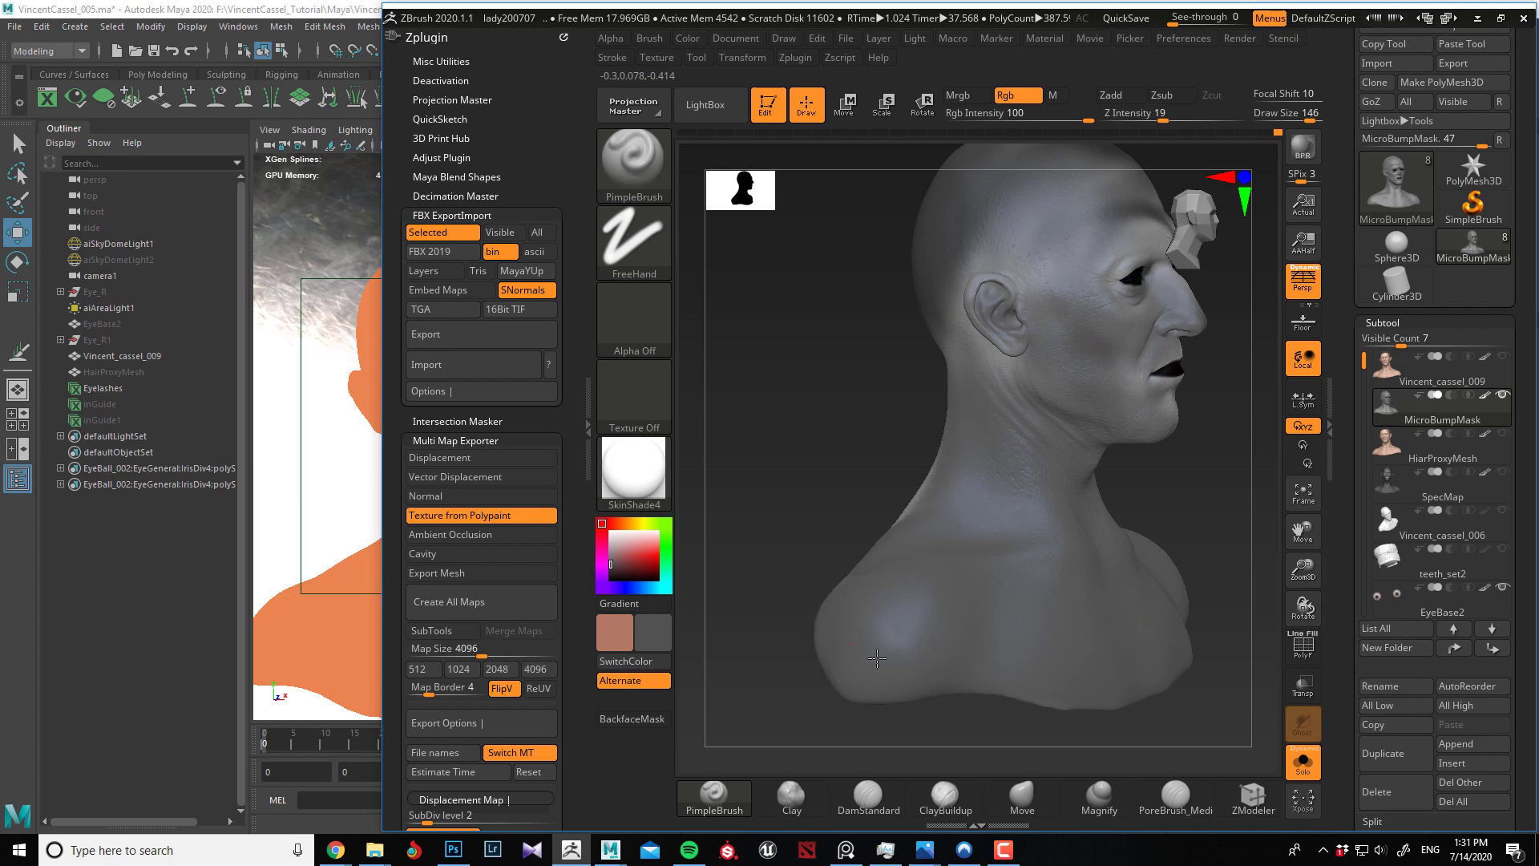
{"action": "mouse_move", "coordinate": [746, 561]}
{"action": "left_mouse_down"}
{"action": "mouse_move", "coordinate": [876, 543]}
{"action": "mouse_move", "coordinate": [1034, 577]}
{"action": "mouse_move", "coordinate": [1096, 668]}
{"action": "mouse_move", "coordinate": [765, 548]}
{"action": "mouse_move", "coordinate": [1009, 513]}
{"action": "mouse_move", "coordinate": [994, 381]}
{"action": "mouse_move", "coordinate": [1088, 303]}
{"action": "left_mouse_up"}
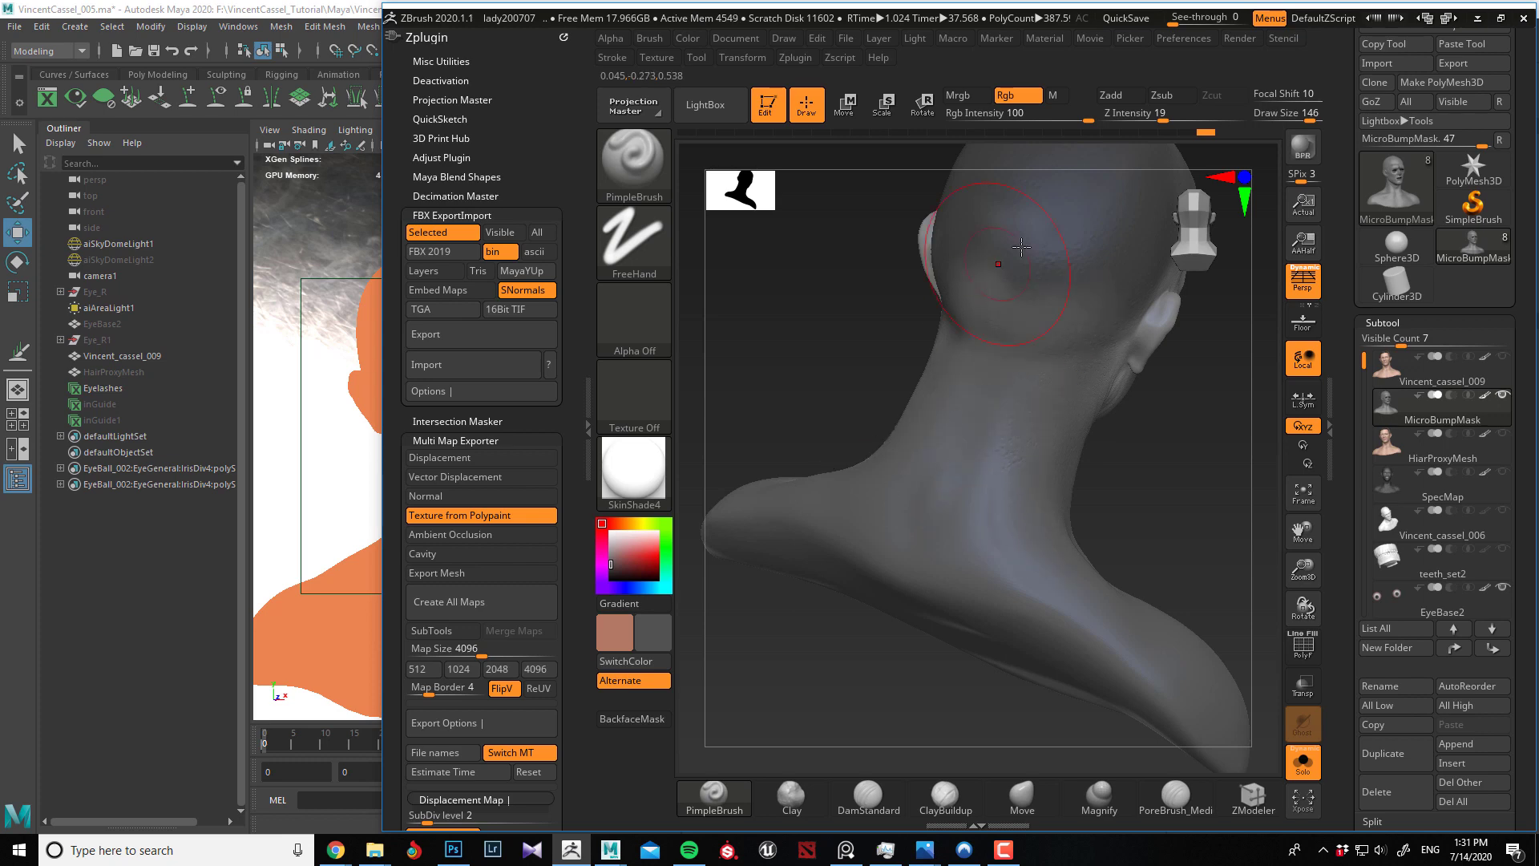
{"action": "mouse_move", "coordinate": [914, 325]}
{"action": "left_mouse_down"}
{"action": "mouse_move", "coordinate": [969, 333]}
{"action": "mouse_move", "coordinate": [1004, 461]}
{"action": "left_mouse_up"}
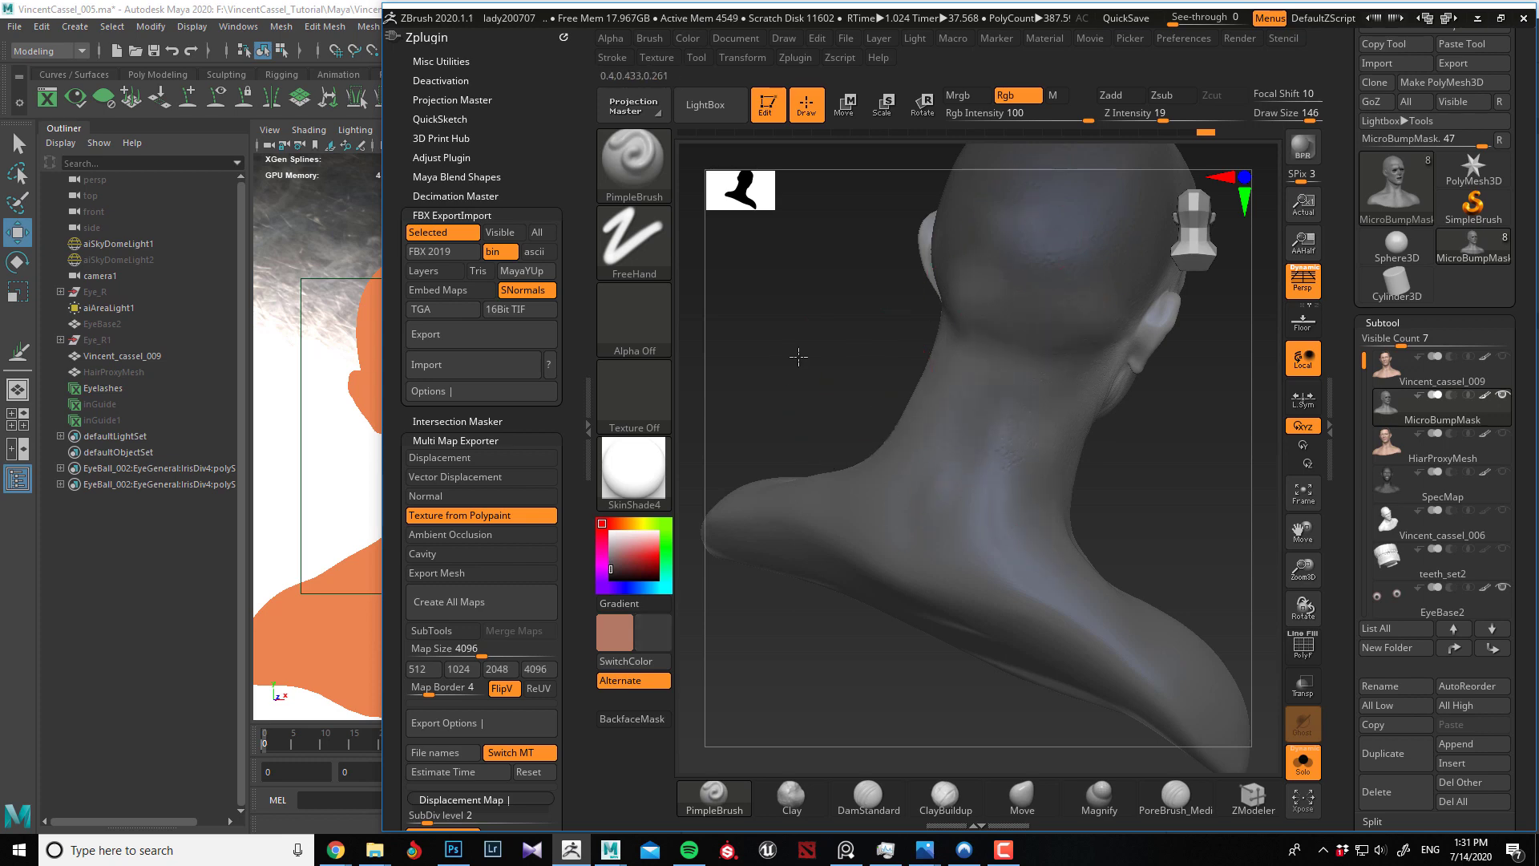
Switch the brush stroke to Color Spray and mottle the front and sides of the neck with gray at draw size 58.
{"action": "left_click_drag", "start_coordinate": [798, 357], "coordinate": [725, 312]}
{"action": "left_click", "coordinate": [633, 240]}
{"action": "left_click", "coordinate": [965, 263]}
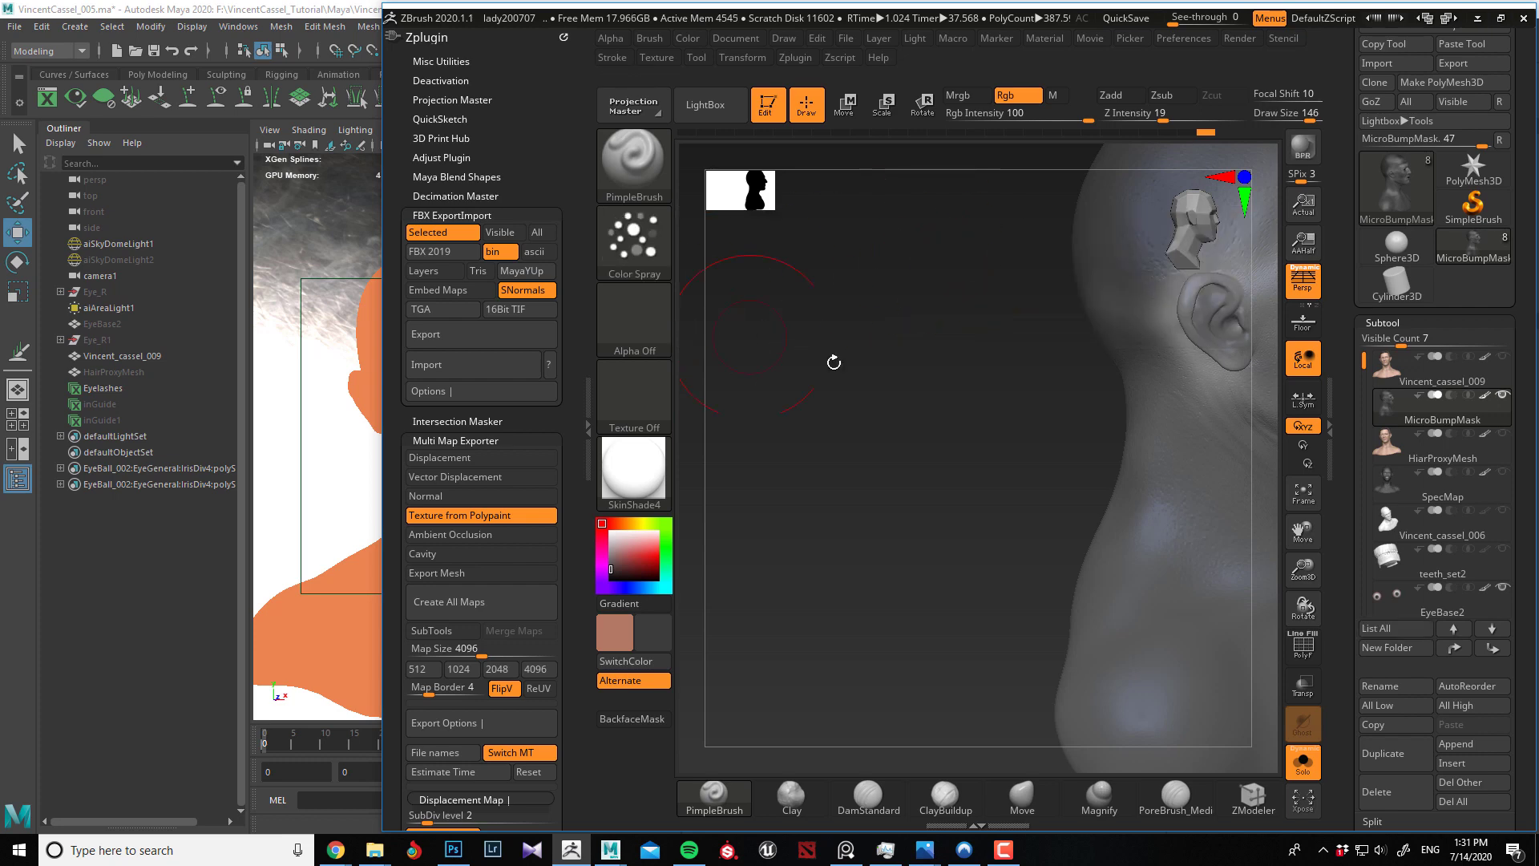
{"action": "mouse_move", "coordinate": [832, 350]}
{"action": "left_mouse_down"}
{"action": "mouse_move", "coordinate": [880, 488]}
{"action": "mouse_move", "coordinate": [1022, 519]}
{"action": "left_mouse_up"}
{"action": "mouse_move", "coordinate": [884, 525]}
{"action": "left_mouse_down"}
{"action": "mouse_move", "coordinate": [842, 440]}
{"action": "mouse_move", "coordinate": [1087, 406]}
{"action": "left_mouse_up"}
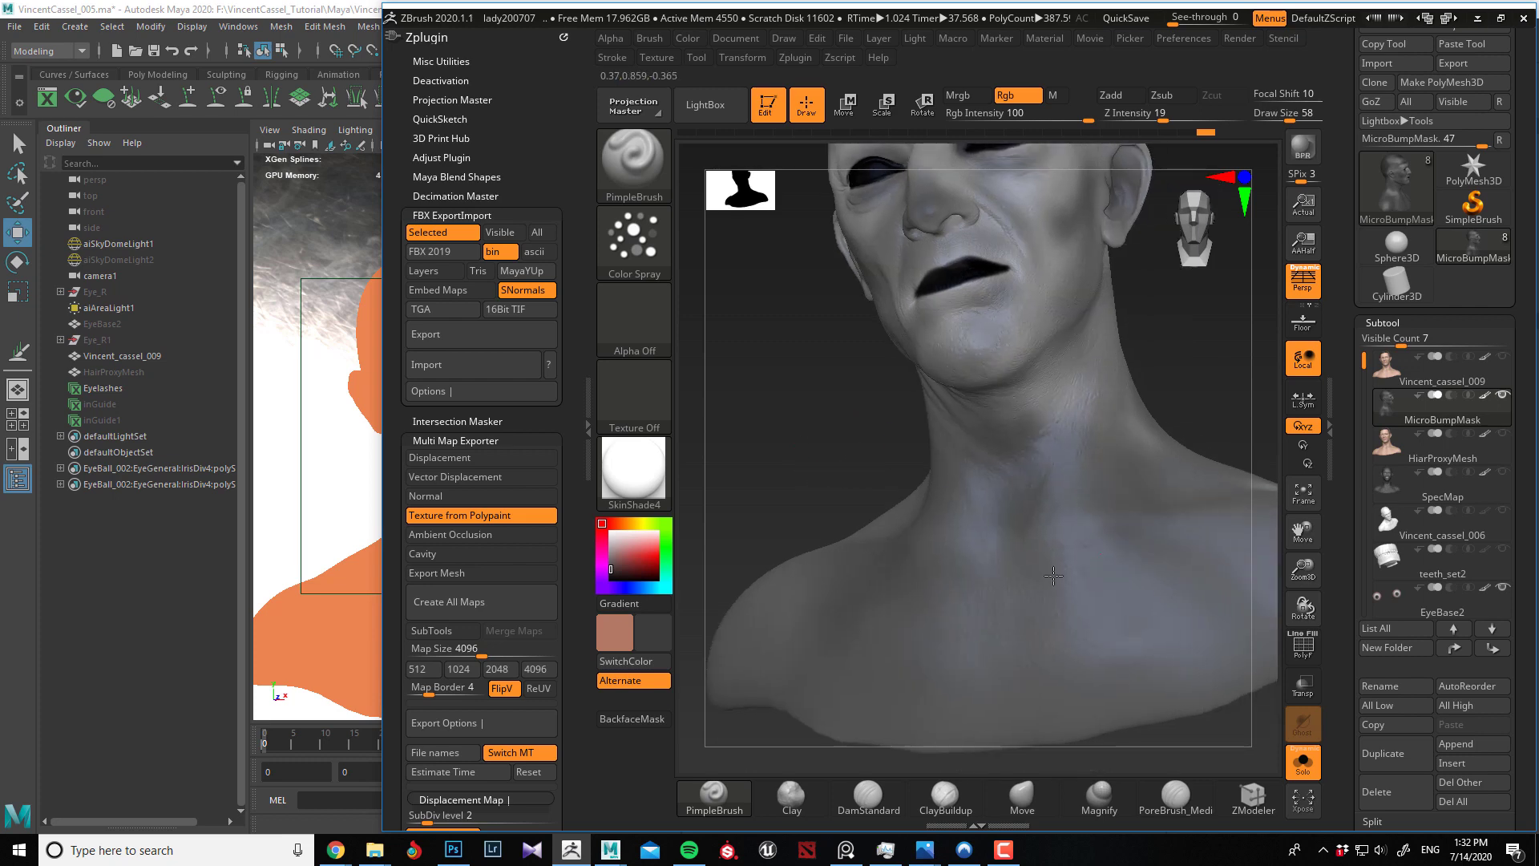
{"action": "mouse_move", "coordinate": [985, 457]}
{"action": "left_mouse_down"}
{"action": "mouse_move", "coordinate": [1075, 475]}
{"action": "mouse_move", "coordinate": [1072, 434]}
{"action": "left_mouse_up"}
{"action": "right_click_drag", "start_coordinate": [1071, 434], "coordinate": [954, 436]}
{"action": "mouse_move", "coordinate": [1122, 413]}
{"action": "left_mouse_down"}
{"action": "mouse_move", "coordinate": [1055, 501]}
{"action": "mouse_move", "coordinate": [1221, 686]}
{"action": "mouse_move", "coordinate": [1113, 551]}
{"action": "left_mouse_up"}
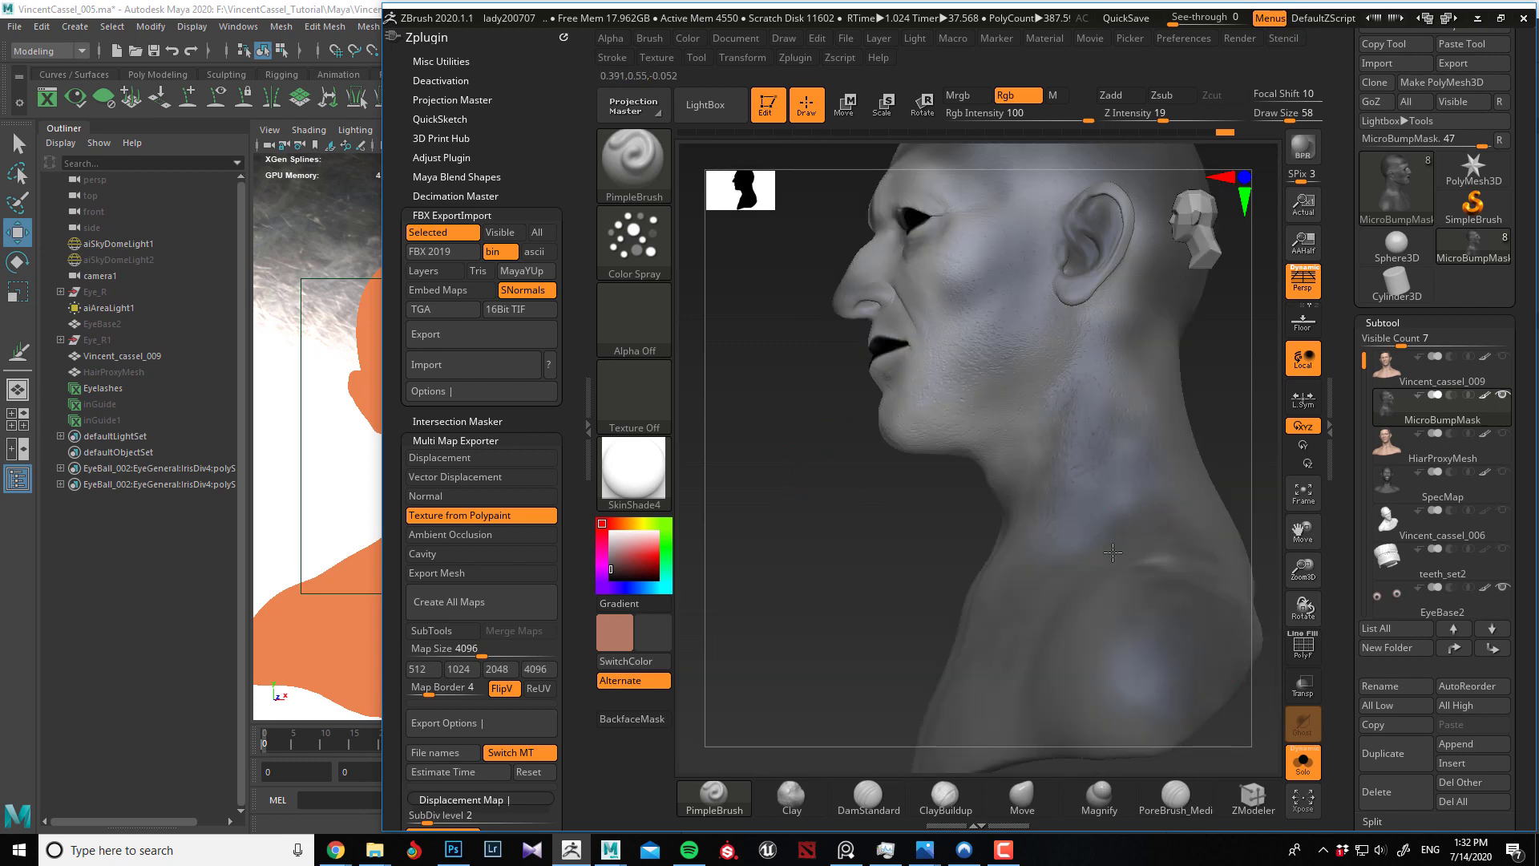
{"action": "mouse_move", "coordinate": [1182, 479]}
{"action": "left_mouse_down"}
{"action": "mouse_move", "coordinate": [1073, 471]}
{"action": "mouse_move", "coordinate": [1045, 412]}
{"action": "left_mouse_up"}
Spray gray over the cheeks, jaw and forehead to even out the light areas of the face.
{"action": "left_click_drag", "start_coordinate": [876, 477], "coordinate": [1011, 448]}
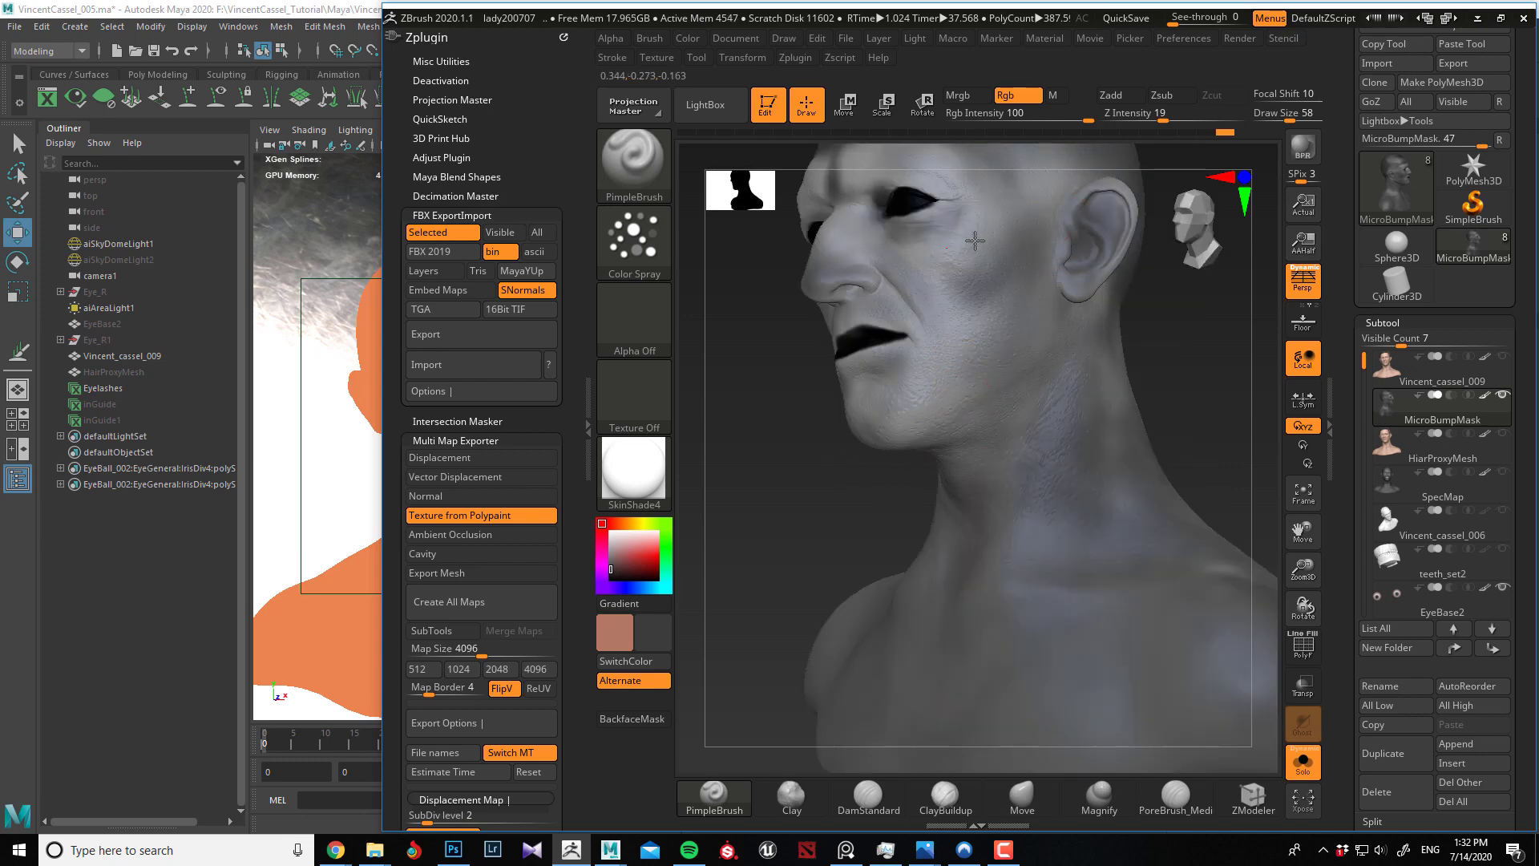
{"action": "left_click_drag", "start_coordinate": [882, 457], "coordinate": [929, 295]}
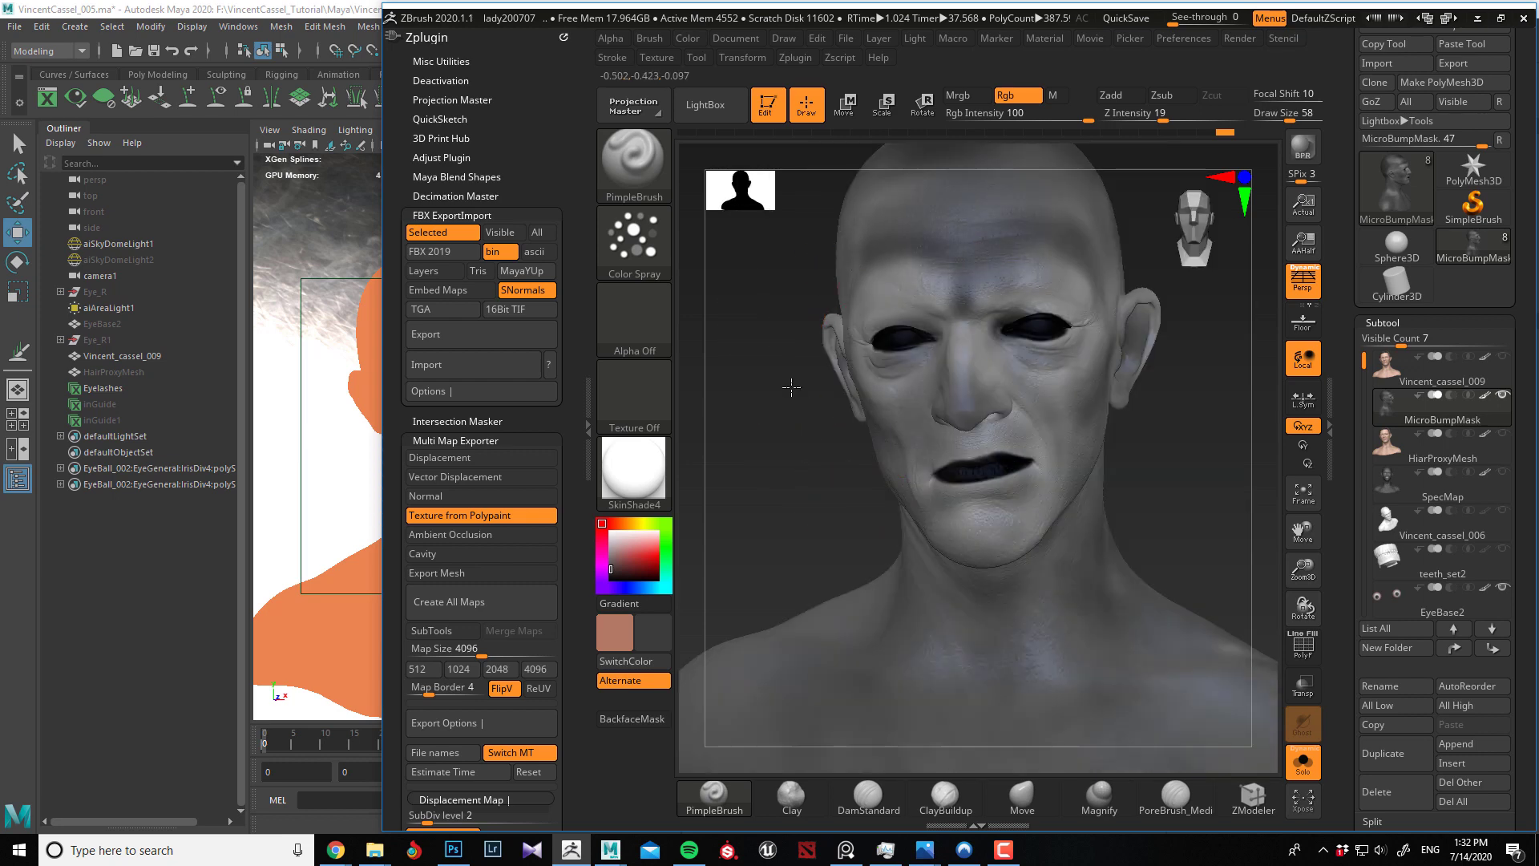
{"action": "left_click_drag", "start_coordinate": [790, 387], "coordinate": [826, 349]}
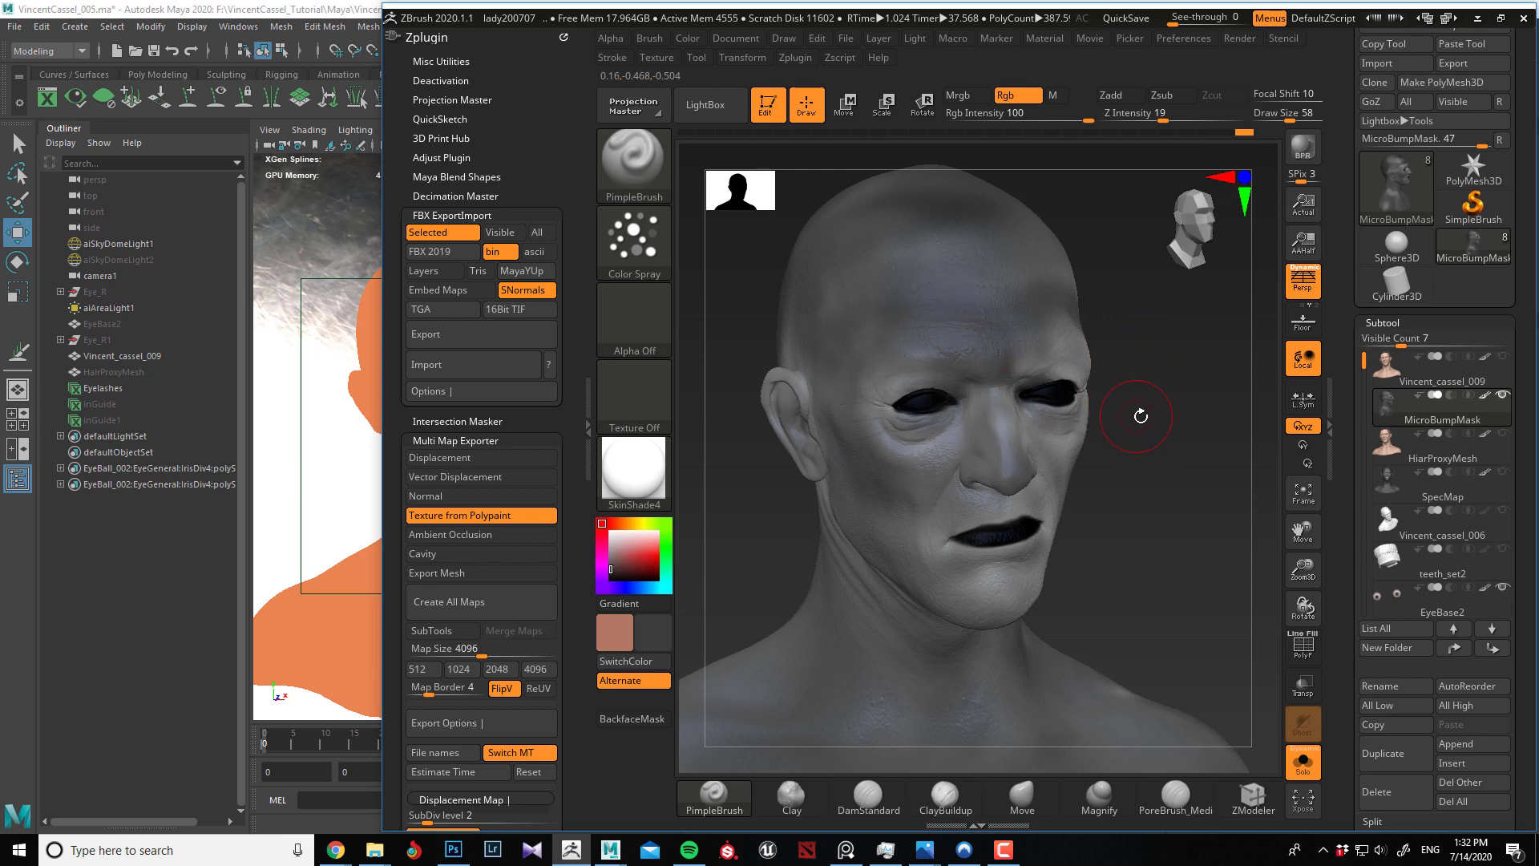
{"action": "mouse_move", "coordinate": [1141, 416]}
{"action": "left_mouse_down"}
{"action": "mouse_move", "coordinate": [1027, 331]}
{"action": "mouse_move", "coordinate": [1145, 358]}
{"action": "left_mouse_up"}
Blend the forehead, nose and lips with gray tones sampled from the model.
{"action": "key", "text": "c"}
{"action": "left_click_drag", "start_coordinate": [811, 408], "coordinate": [892, 356]}
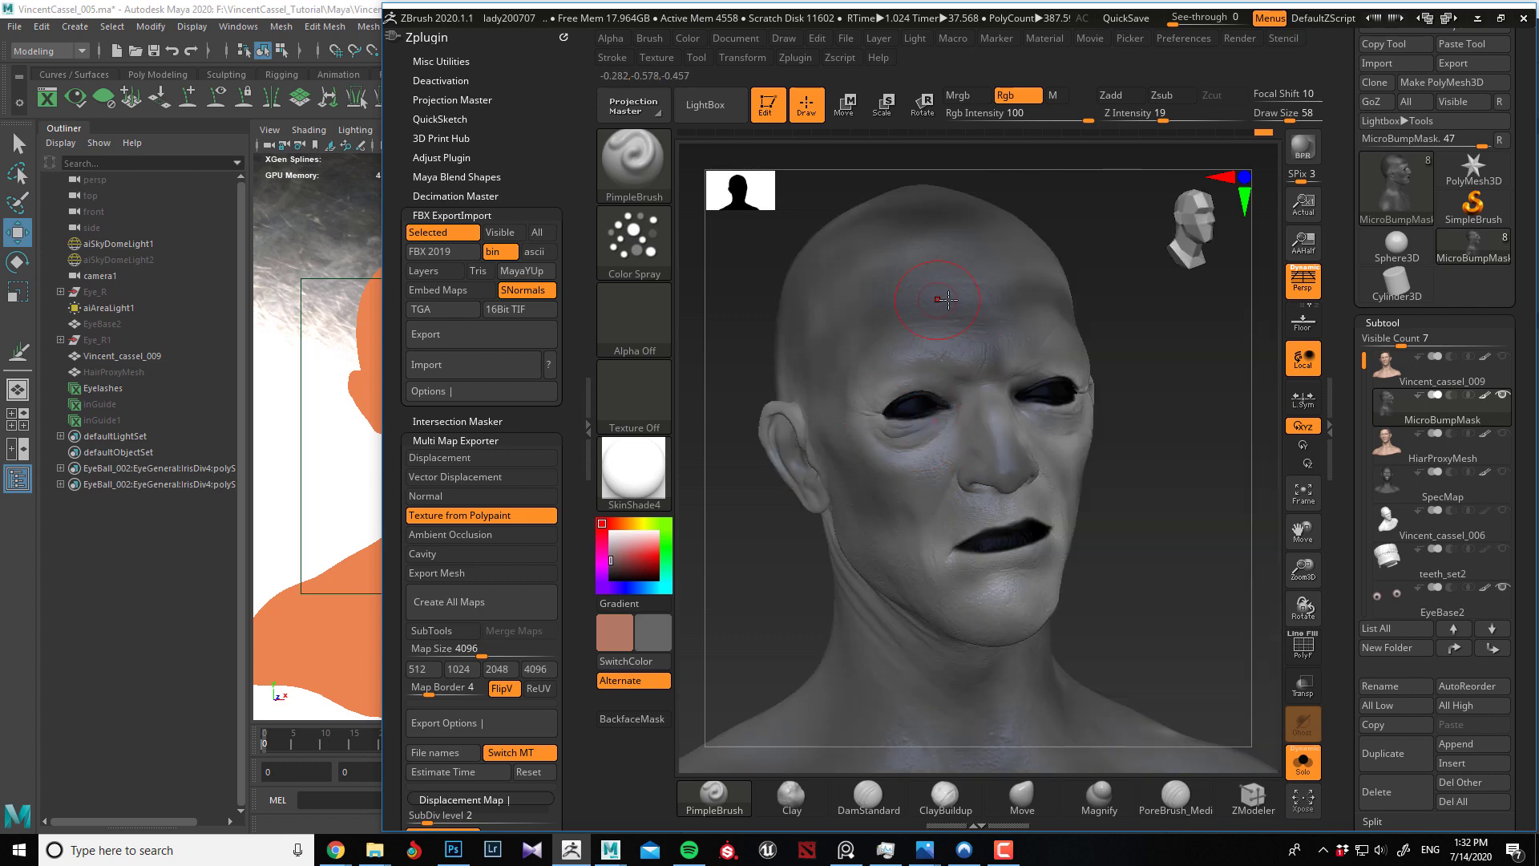
{"action": "key", "text": "c"}
{"action": "left_click_drag", "start_coordinate": [997, 441], "coordinate": [975, 458]}
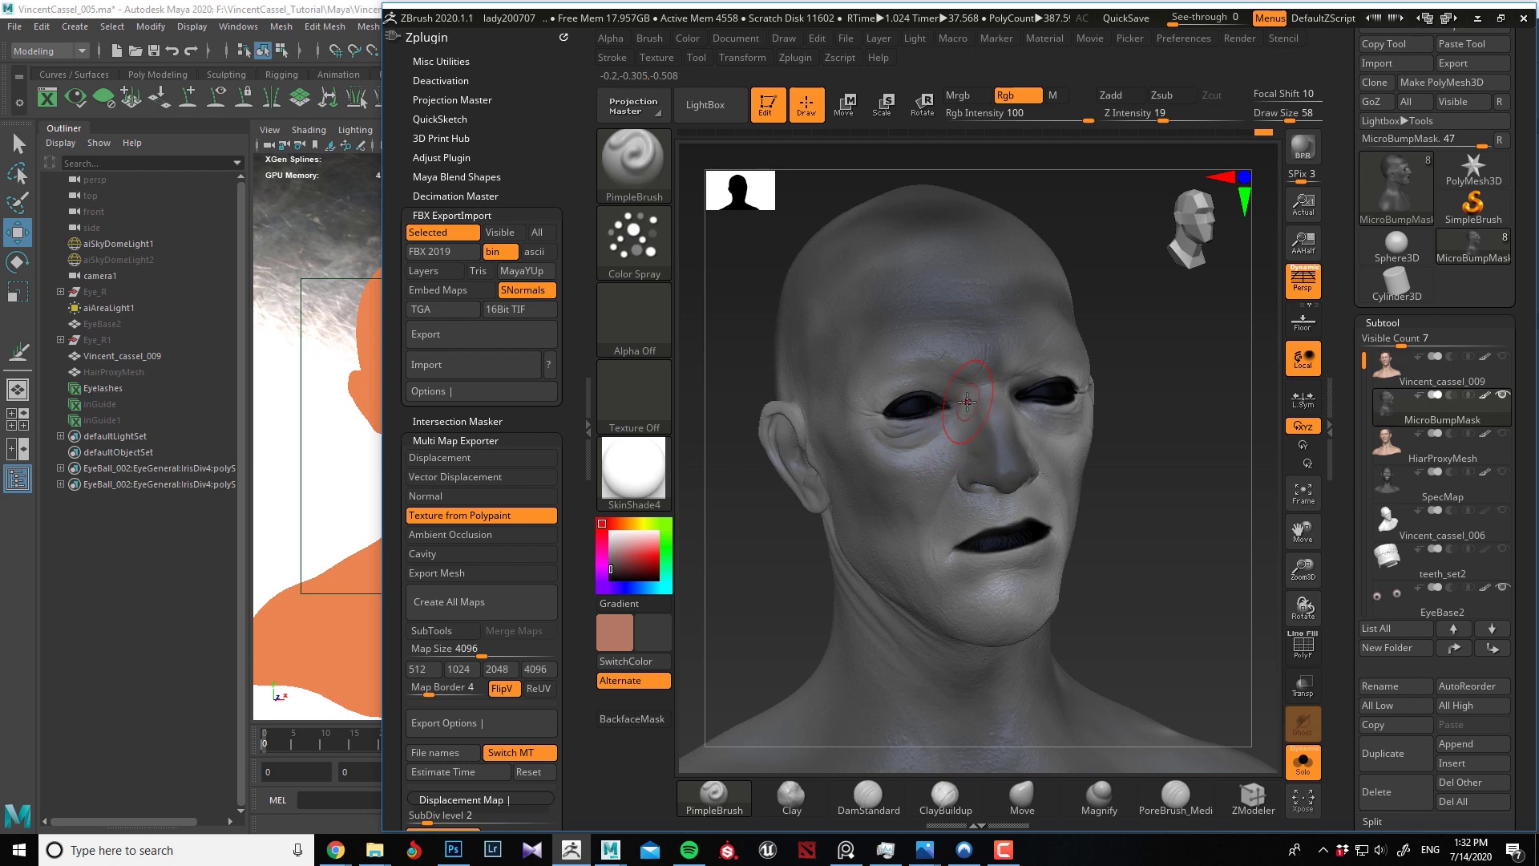
{"action": "key", "text": "c"}
{"action": "key", "text": "c"}
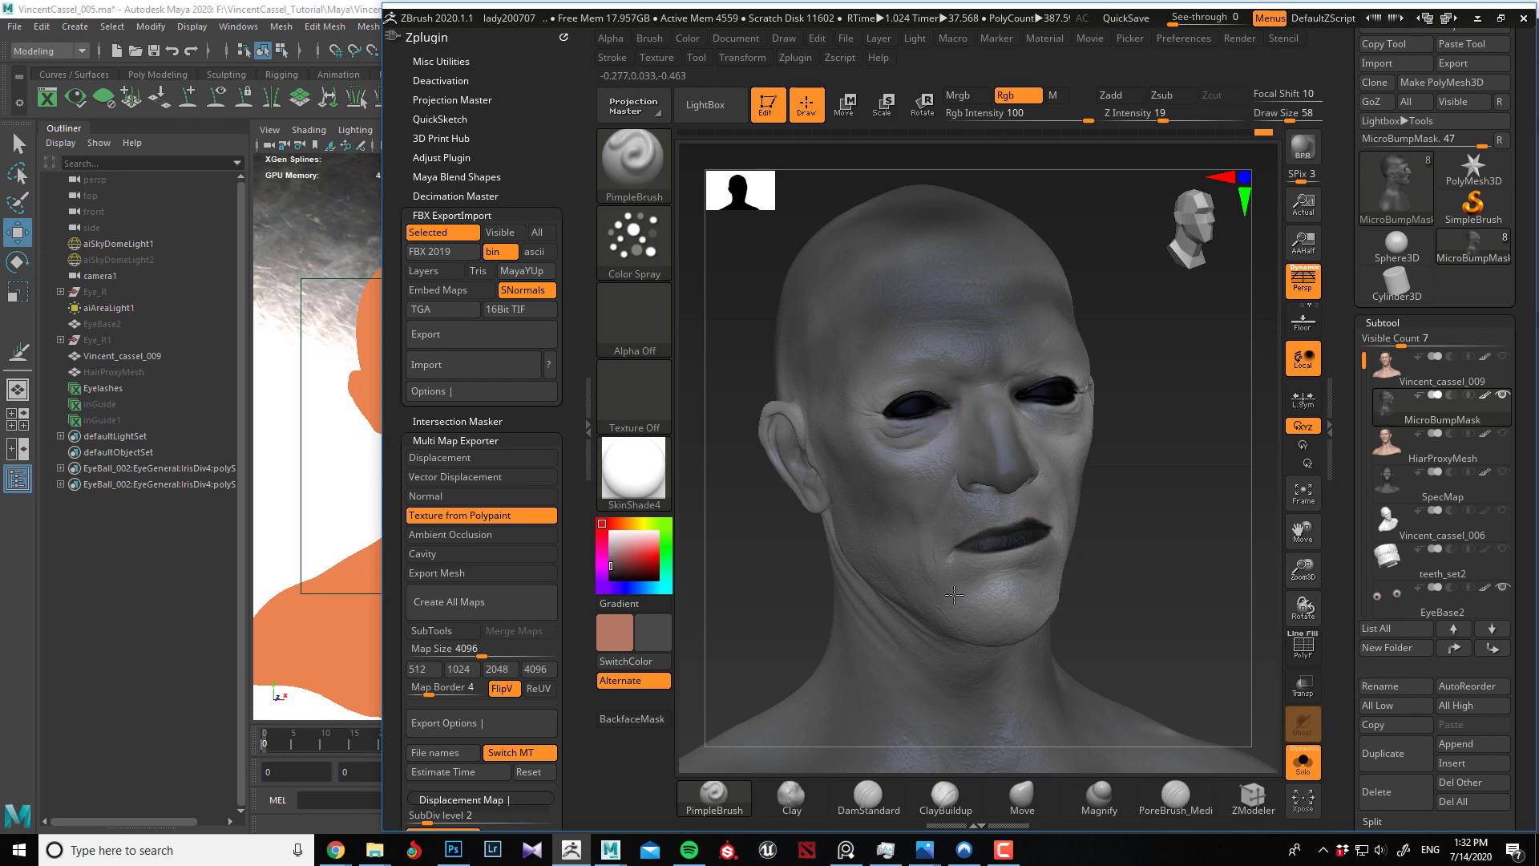
Spray gray over the left temple, cheek and side of the nose.
{"action": "right_click_drag", "start_coordinate": [1171, 553], "coordinate": [1122, 480]}
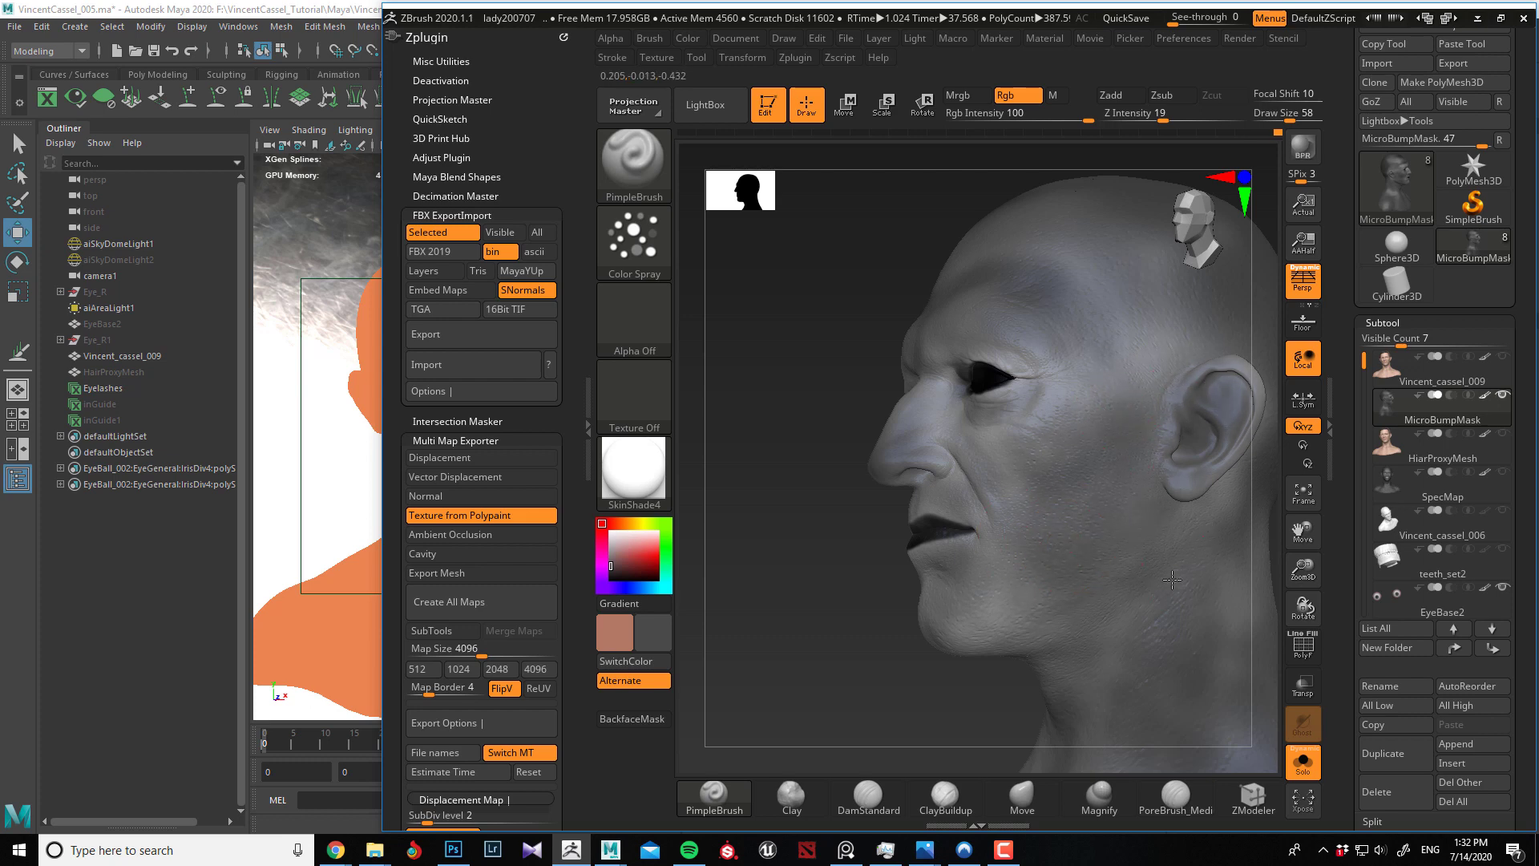
{"action": "right_click_drag", "start_coordinate": [1196, 626], "coordinate": [953, 489]}
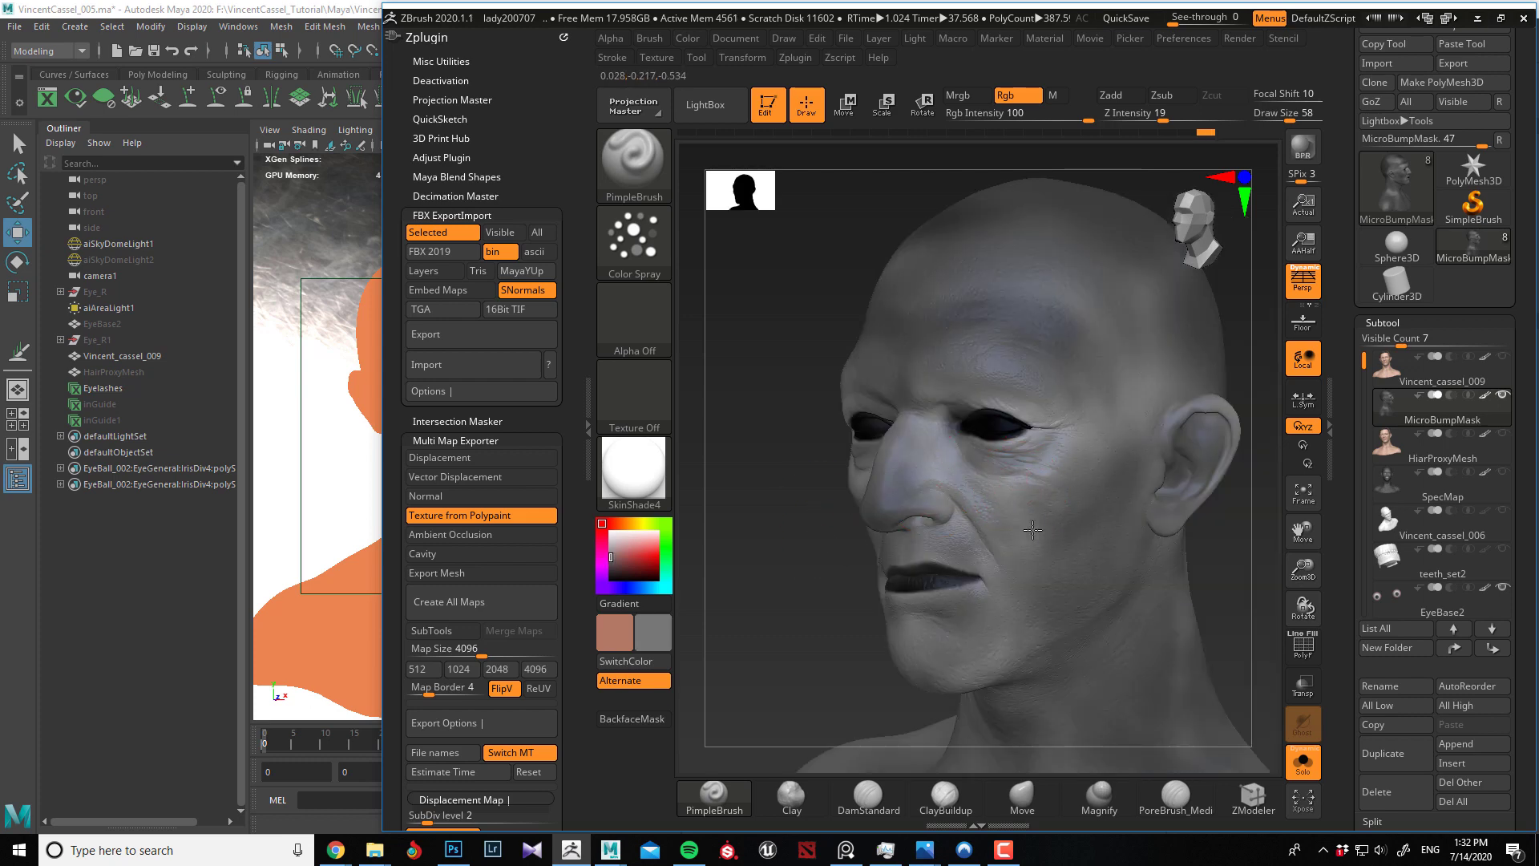
{"action": "left_click_drag", "start_coordinate": [834, 447], "coordinate": [921, 480]}
{"action": "left_click_drag", "start_coordinate": [796, 543], "coordinate": [790, 549]}
{"action": "left_click_drag", "start_coordinate": [1075, 583], "coordinate": [1008, 559]}
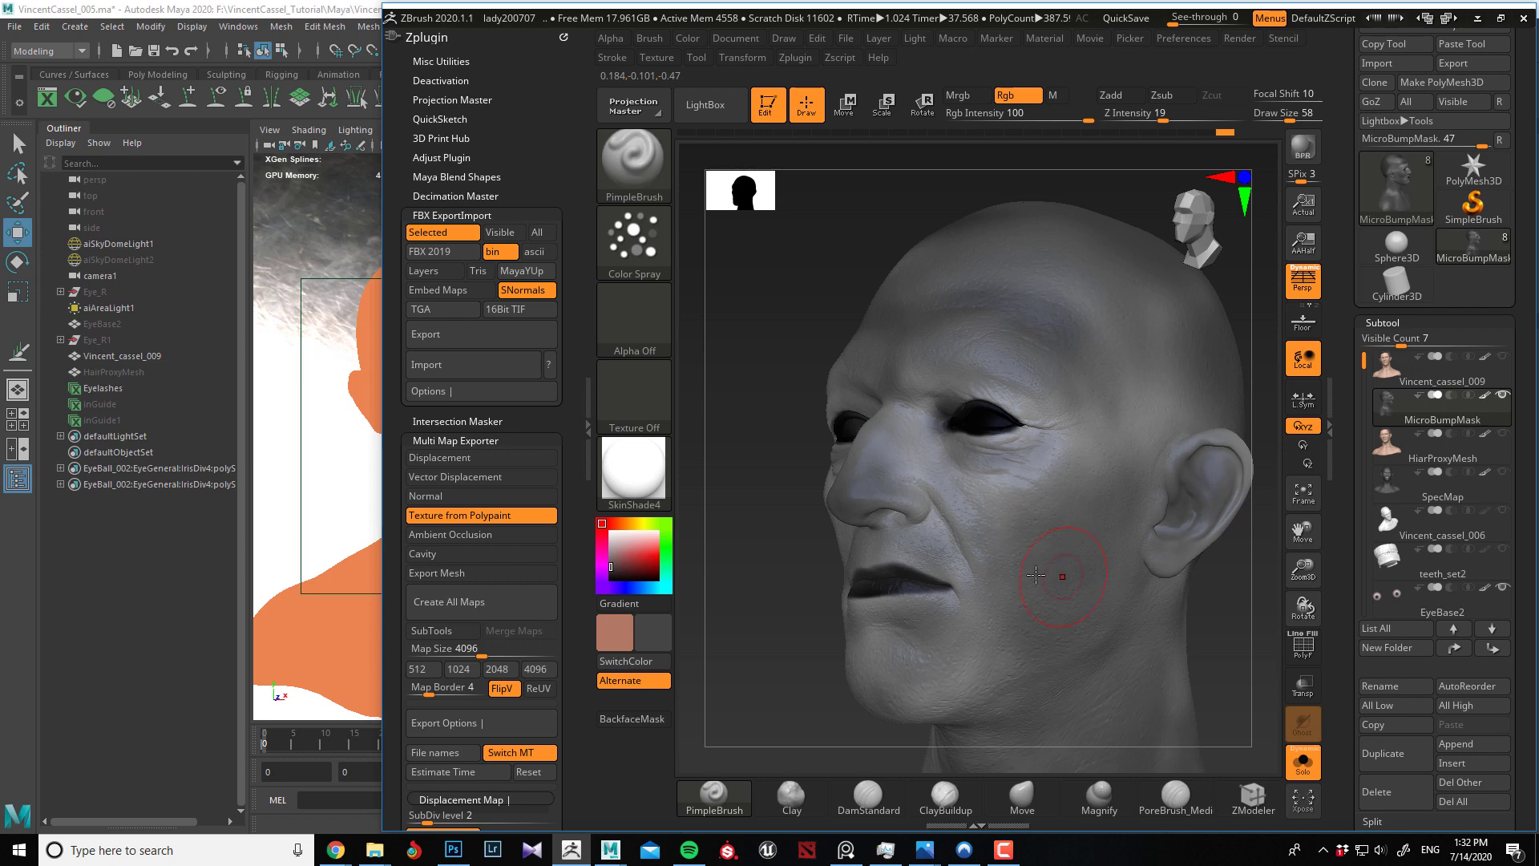
Reduce the draw size to 26 and spray sampled gray around the left smile line and upper lip.
{"action": "key", "text": "bracketleft"}
{"action": "key", "text": "bracketleft"}
{"action": "key", "text": "bracketleft"}
{"action": "key", "text": "bracketleft"}
{"action": "left_click_drag", "start_coordinate": [765, 557], "coordinate": [918, 503]}
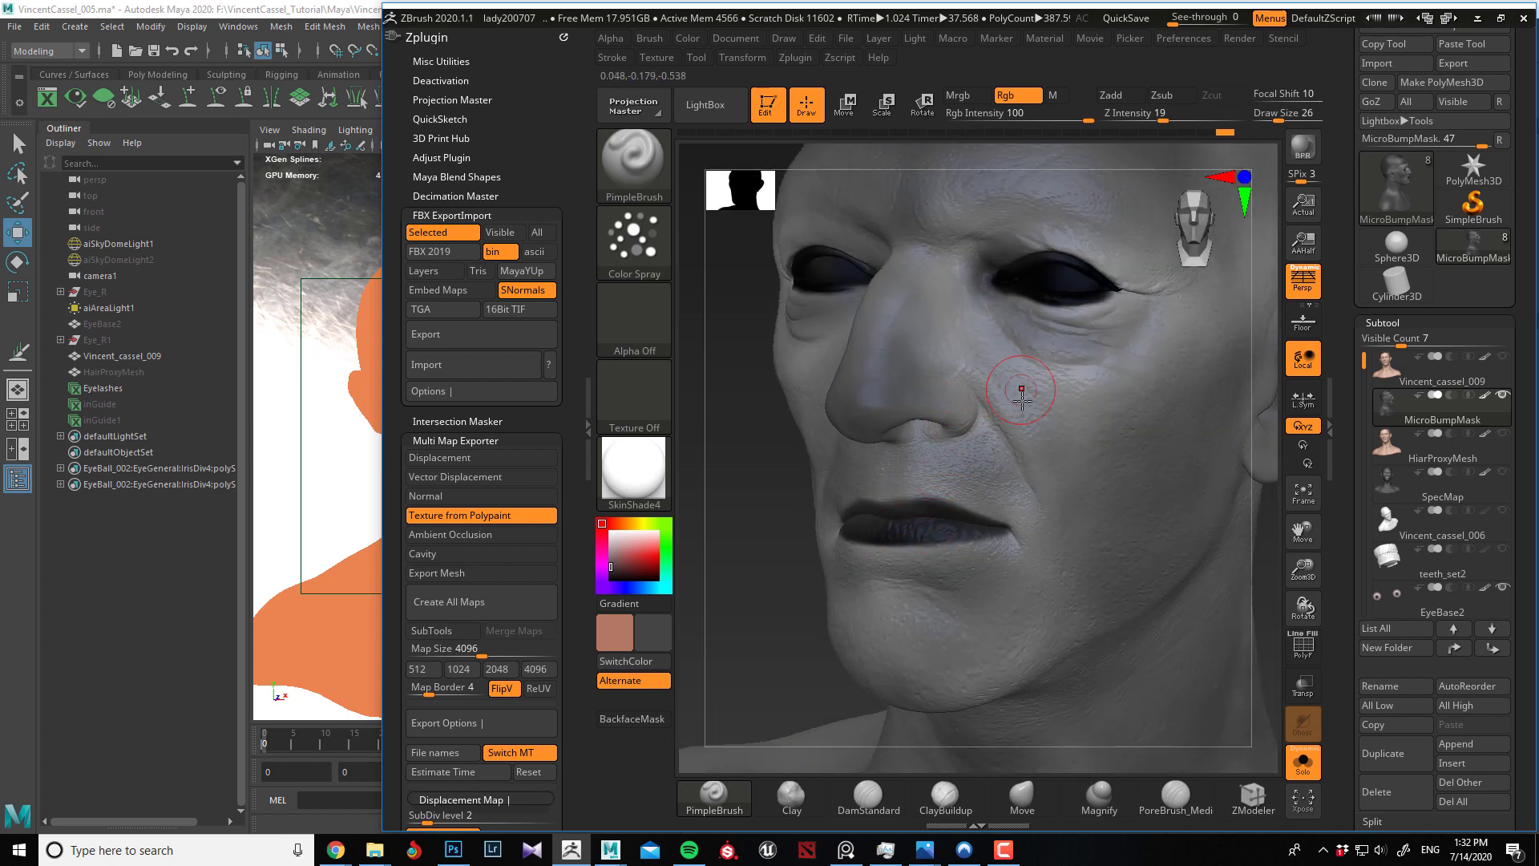
{"action": "key", "text": "c"}
{"action": "mouse_move", "coordinate": [1005, 455]}
{"action": "left_mouse_down"}
{"action": "mouse_move", "coordinate": [973, 448]}
{"action": "mouse_move", "coordinate": [1011, 484]}
{"action": "left_mouse_up"}
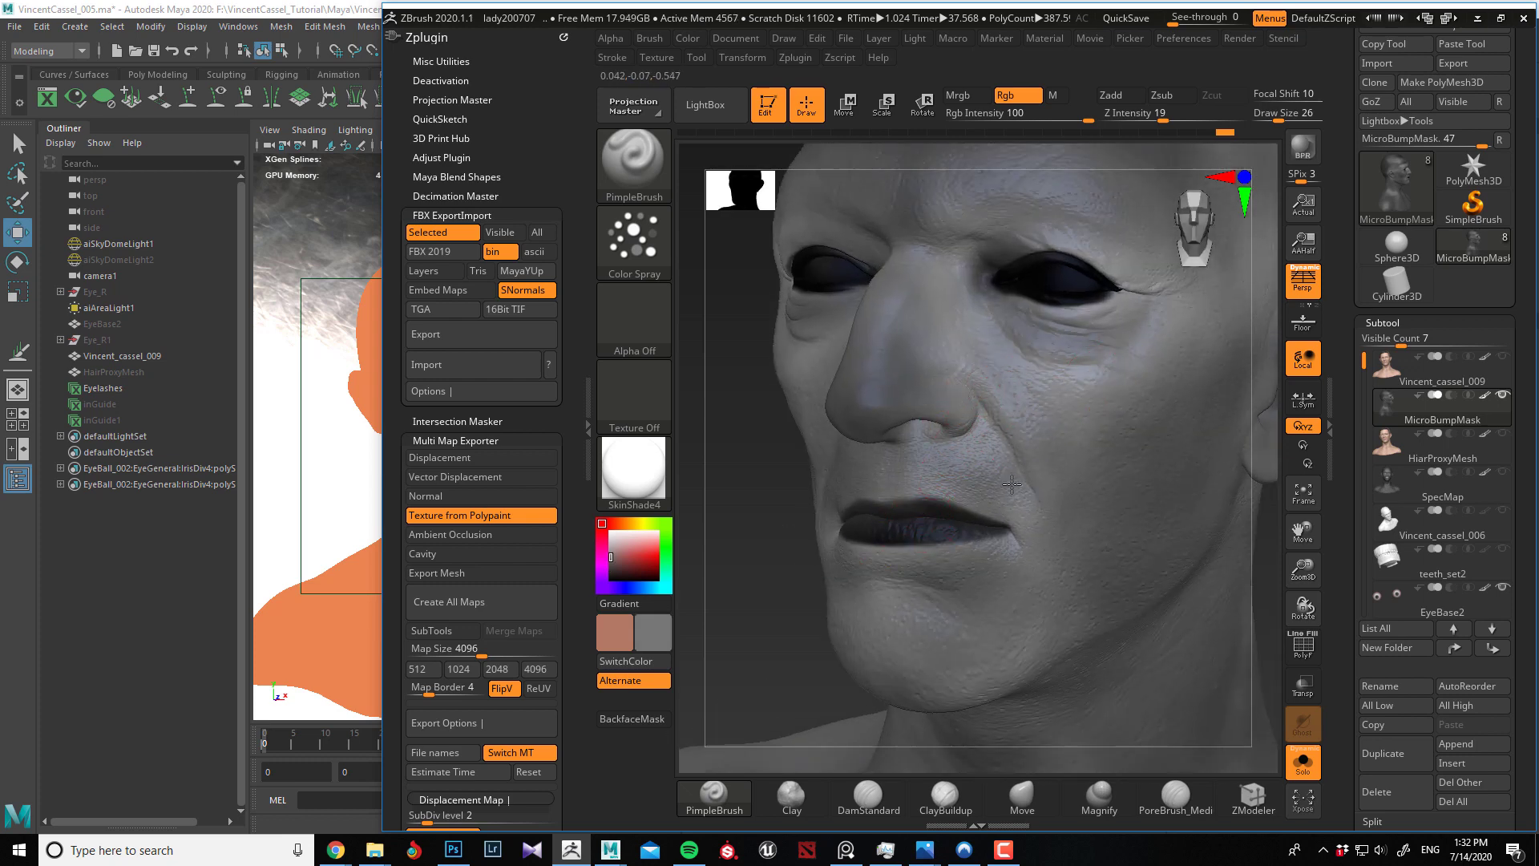
Shade the lips, mouth corners and chin with sampled dark and mid-gray tones.
{"action": "left_click_drag", "start_coordinate": [770, 470], "coordinate": [905, 417]}
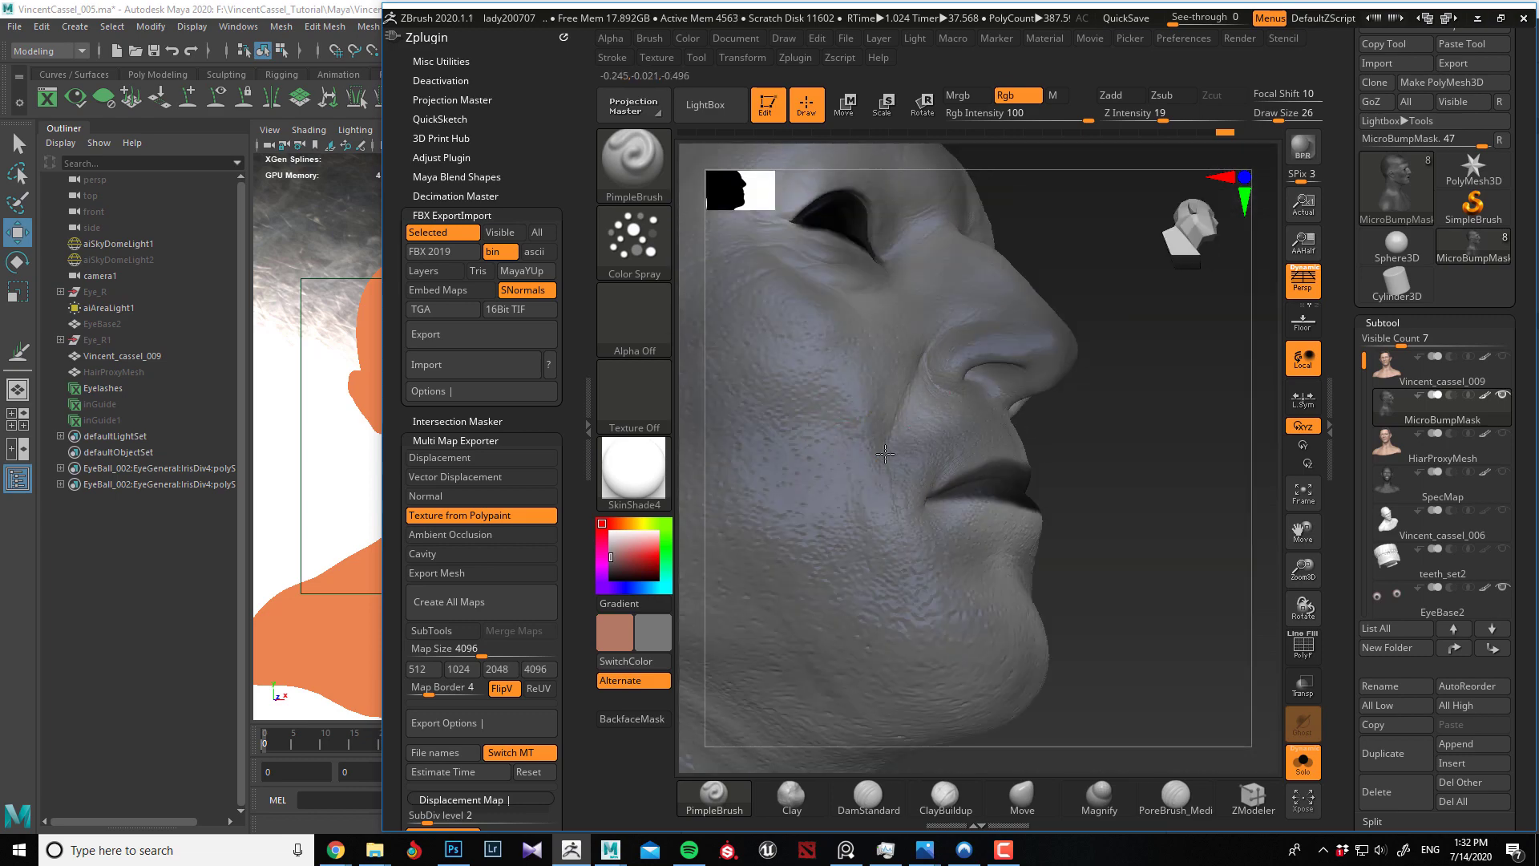
{"action": "mouse_move", "coordinate": [1138, 477]}
{"action": "left_mouse_down"}
{"action": "mouse_move", "coordinate": [985, 491]}
{"action": "mouse_move", "coordinate": [985, 477]}
{"action": "mouse_move", "coordinate": [1106, 538]}
{"action": "left_mouse_up"}
{"action": "key", "text": "c"}
{"action": "mouse_move", "coordinate": [1042, 490]}
{"action": "left_mouse_down"}
{"action": "mouse_move", "coordinate": [1046, 461]}
{"action": "mouse_move", "coordinate": [1093, 513]}
{"action": "left_mouse_up"}
{"action": "key", "text": "c"}
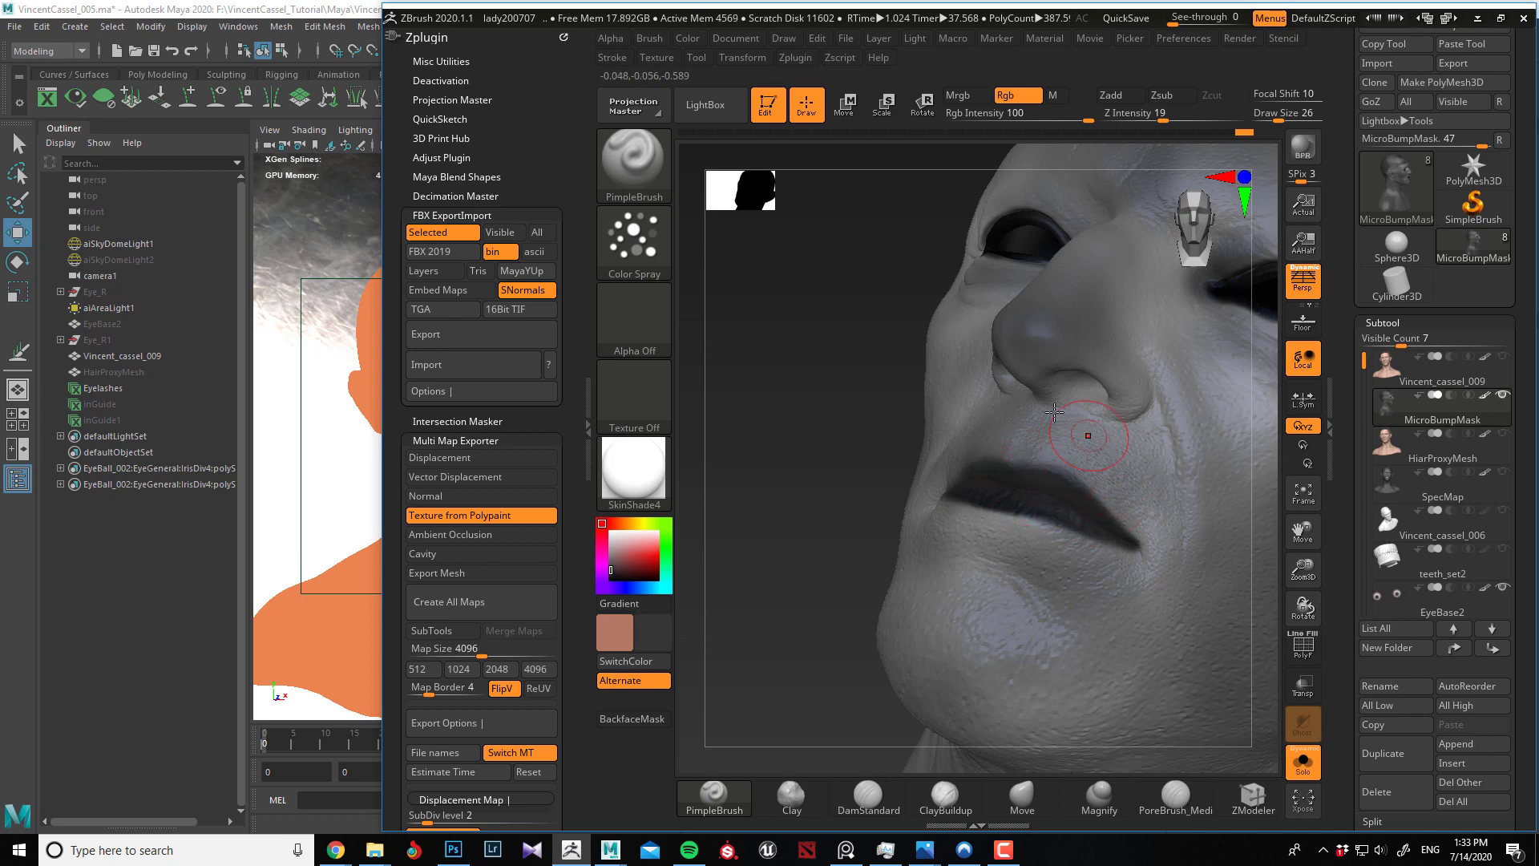
{"action": "key", "text": "c"}
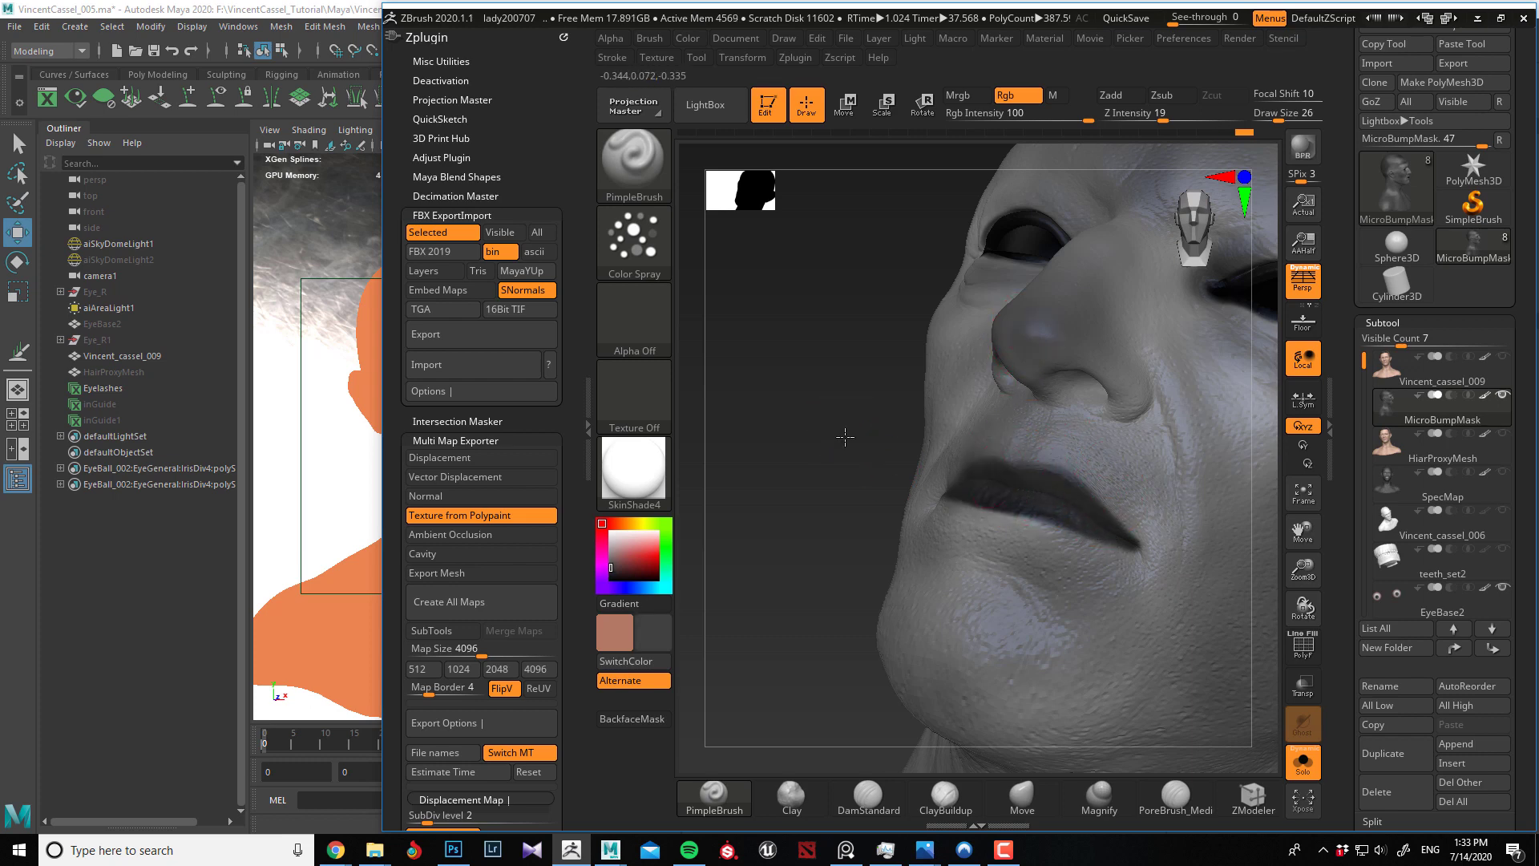
{"action": "mouse_move", "coordinate": [845, 437]}
{"action": "left_mouse_down"}
{"action": "mouse_move", "coordinate": [845, 473]}
{"action": "mouse_move", "coordinate": [875, 416]}
{"action": "mouse_move", "coordinate": [1122, 437]}
{"action": "mouse_move", "coordinate": [1169, 498]}
{"action": "mouse_move", "coordinate": [1183, 457]}
{"action": "left_mouse_up"}
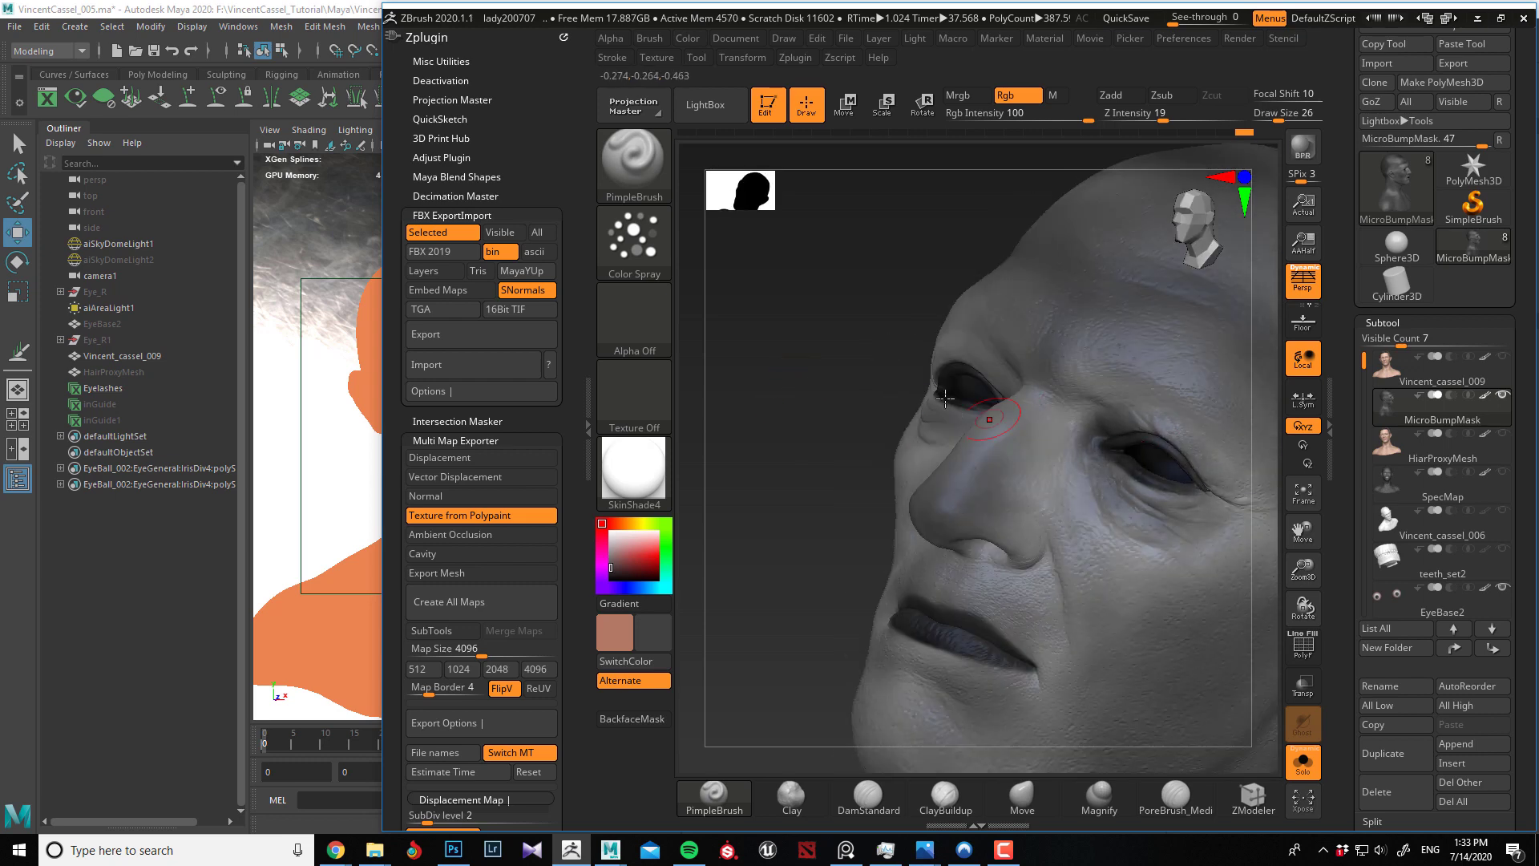
Blend sampled gray around both eyes, the brows and the lower forehead.
{"action": "left_click_drag", "start_coordinate": [870, 422], "coordinate": [949, 414]}
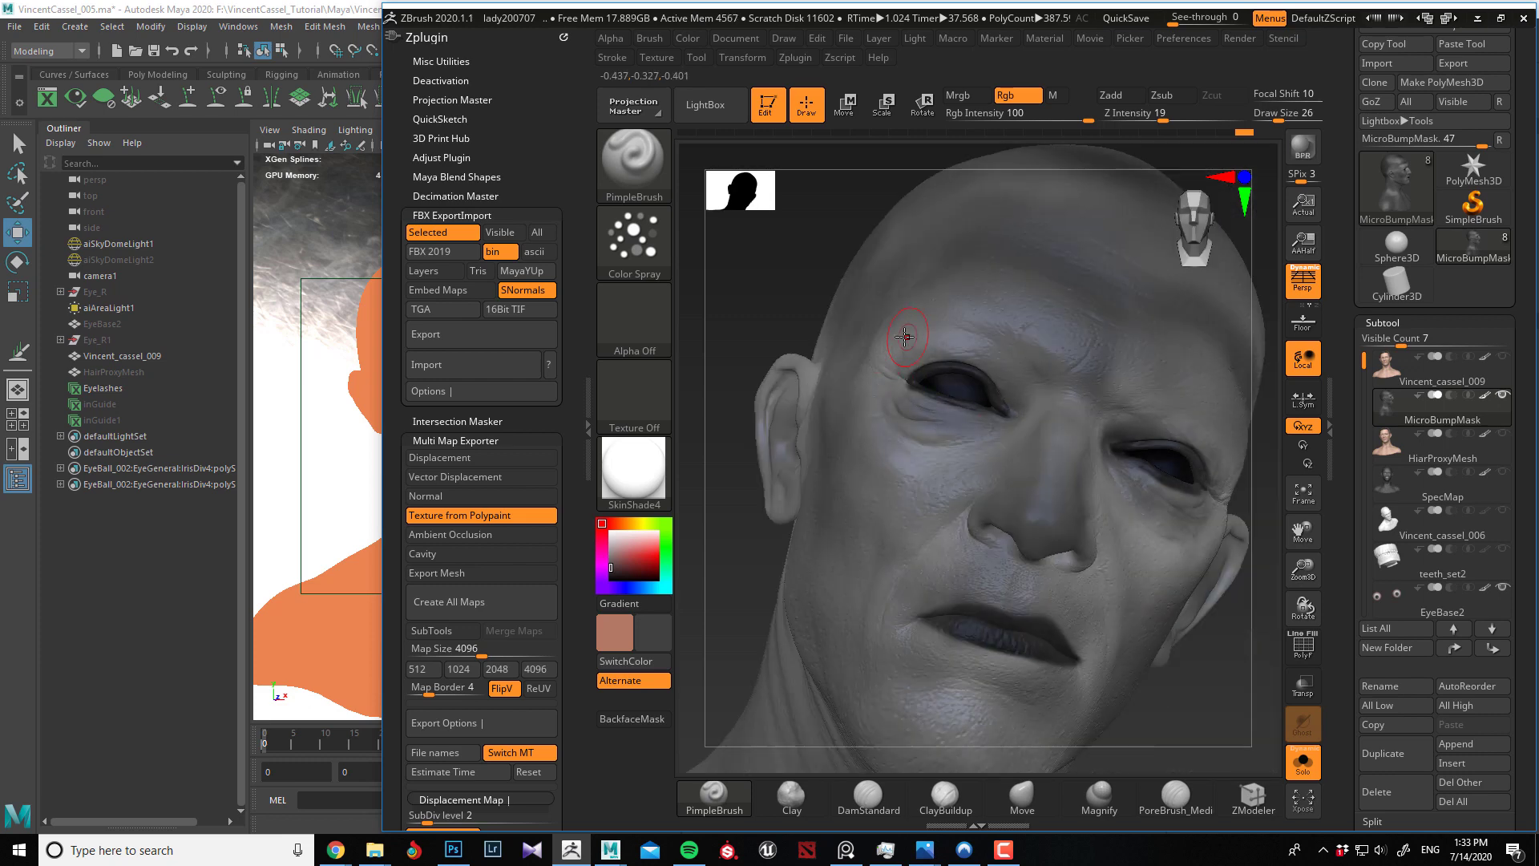
{"action": "key", "text": "c"}
{"action": "left_click_drag", "start_coordinate": [879, 370], "coordinate": [890, 437]}
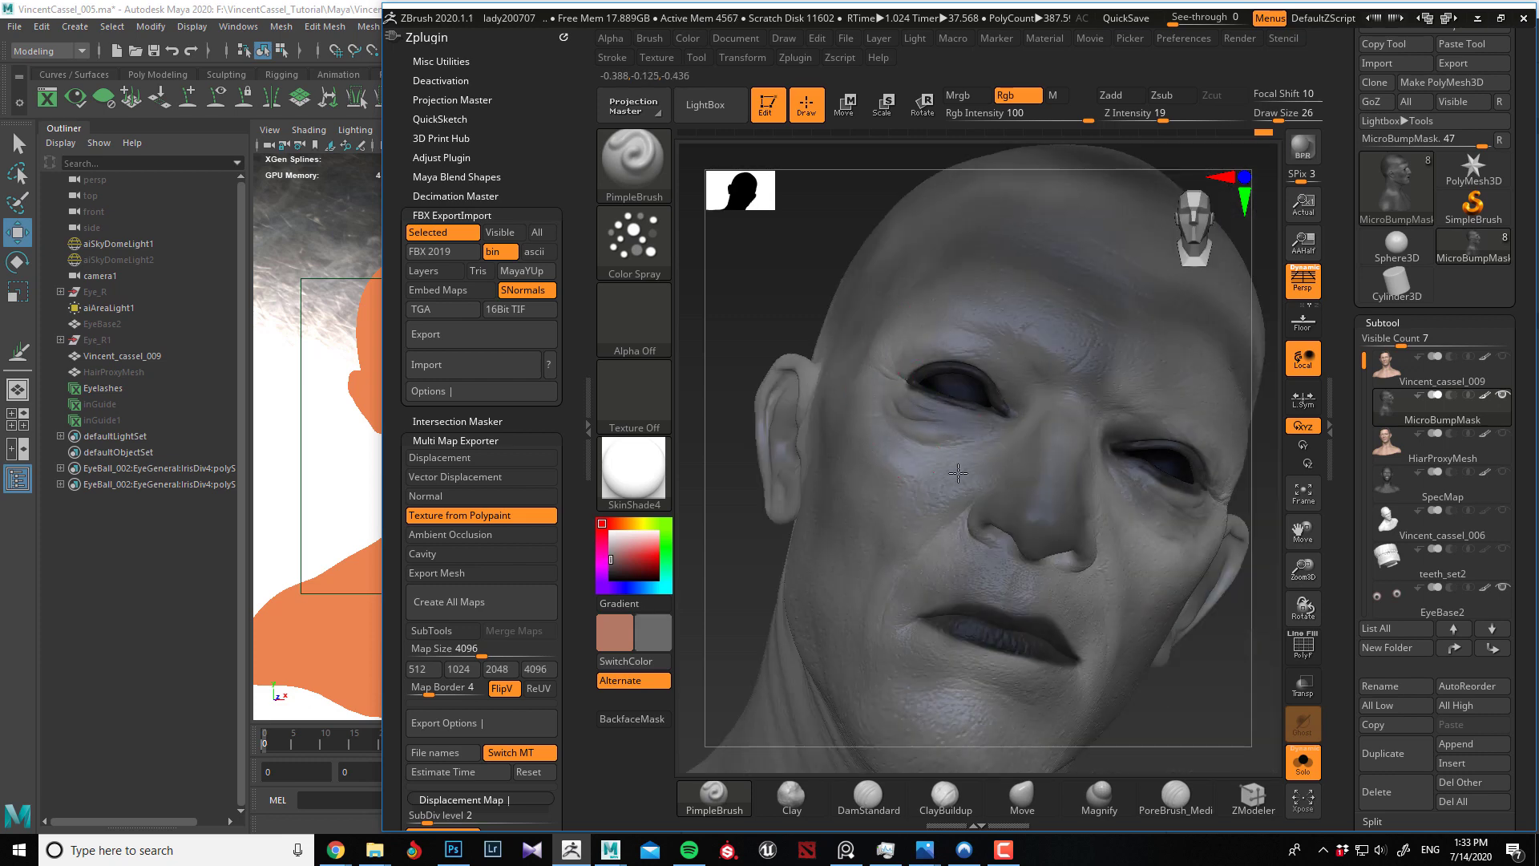
{"action": "left_click_drag", "start_coordinate": [746, 578], "coordinate": [1136, 545]}
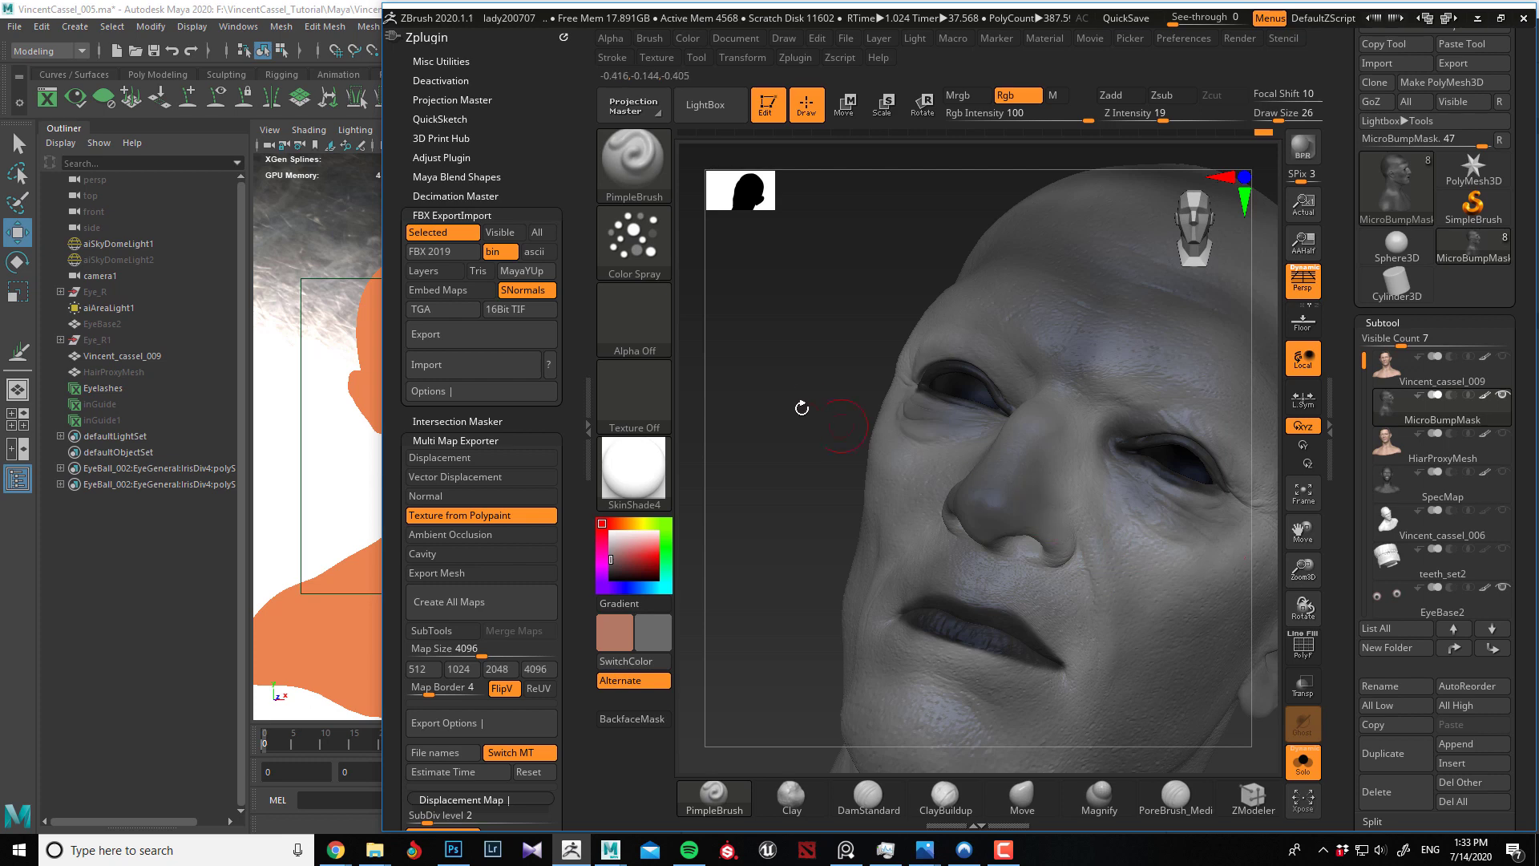
{"action": "mouse_move", "coordinate": [801, 408]}
{"action": "left_mouse_down"}
{"action": "mouse_move", "coordinate": [769, 407]}
{"action": "mouse_move", "coordinate": [1026, 453]}
{"action": "left_mouse_up"}
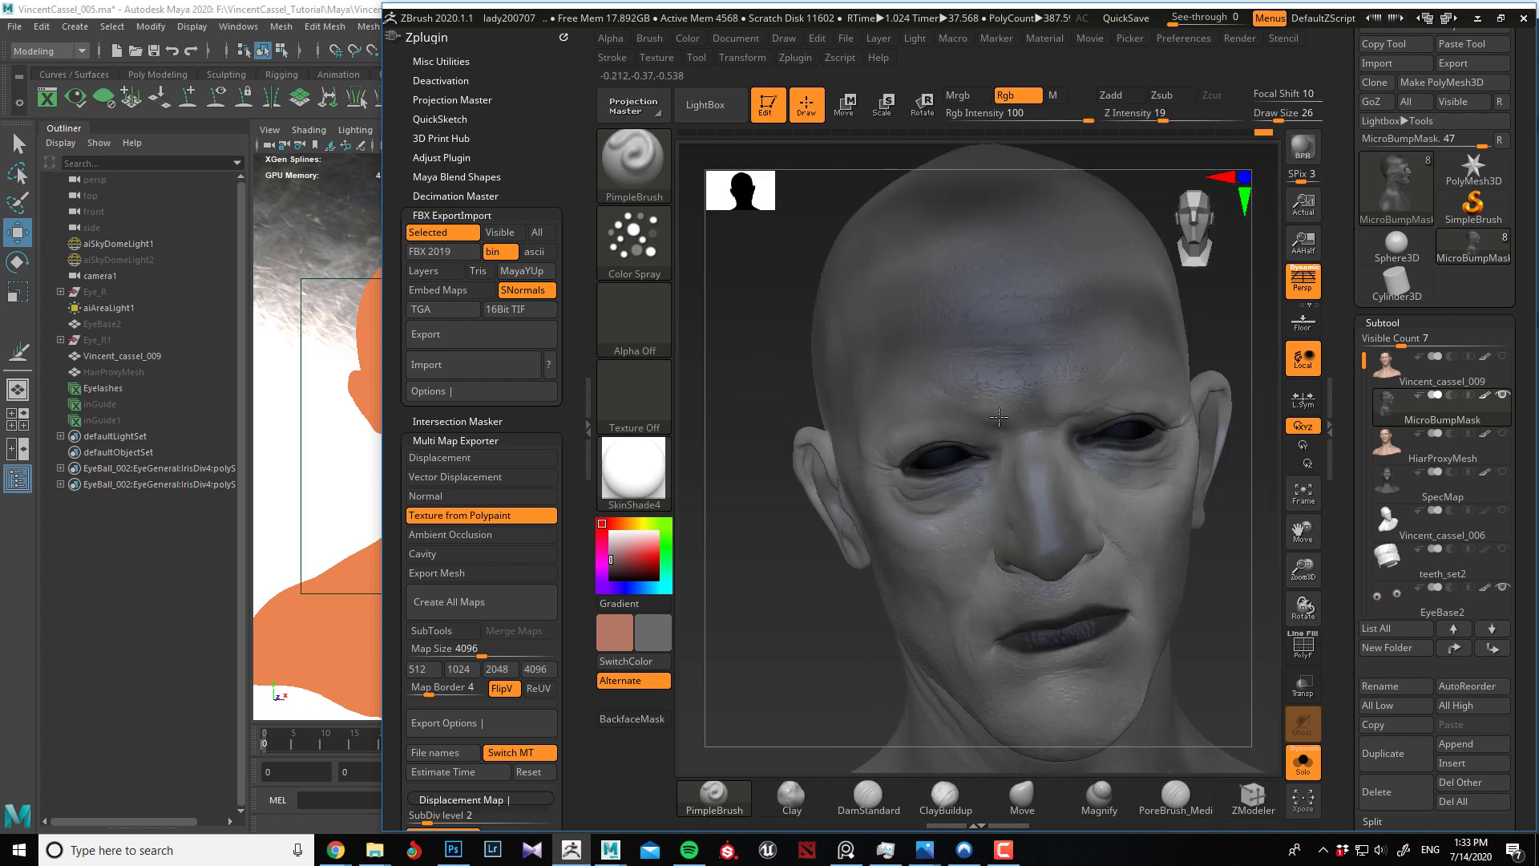
{"action": "left_click_drag", "start_coordinate": [740, 404], "coordinate": [881, 429]}
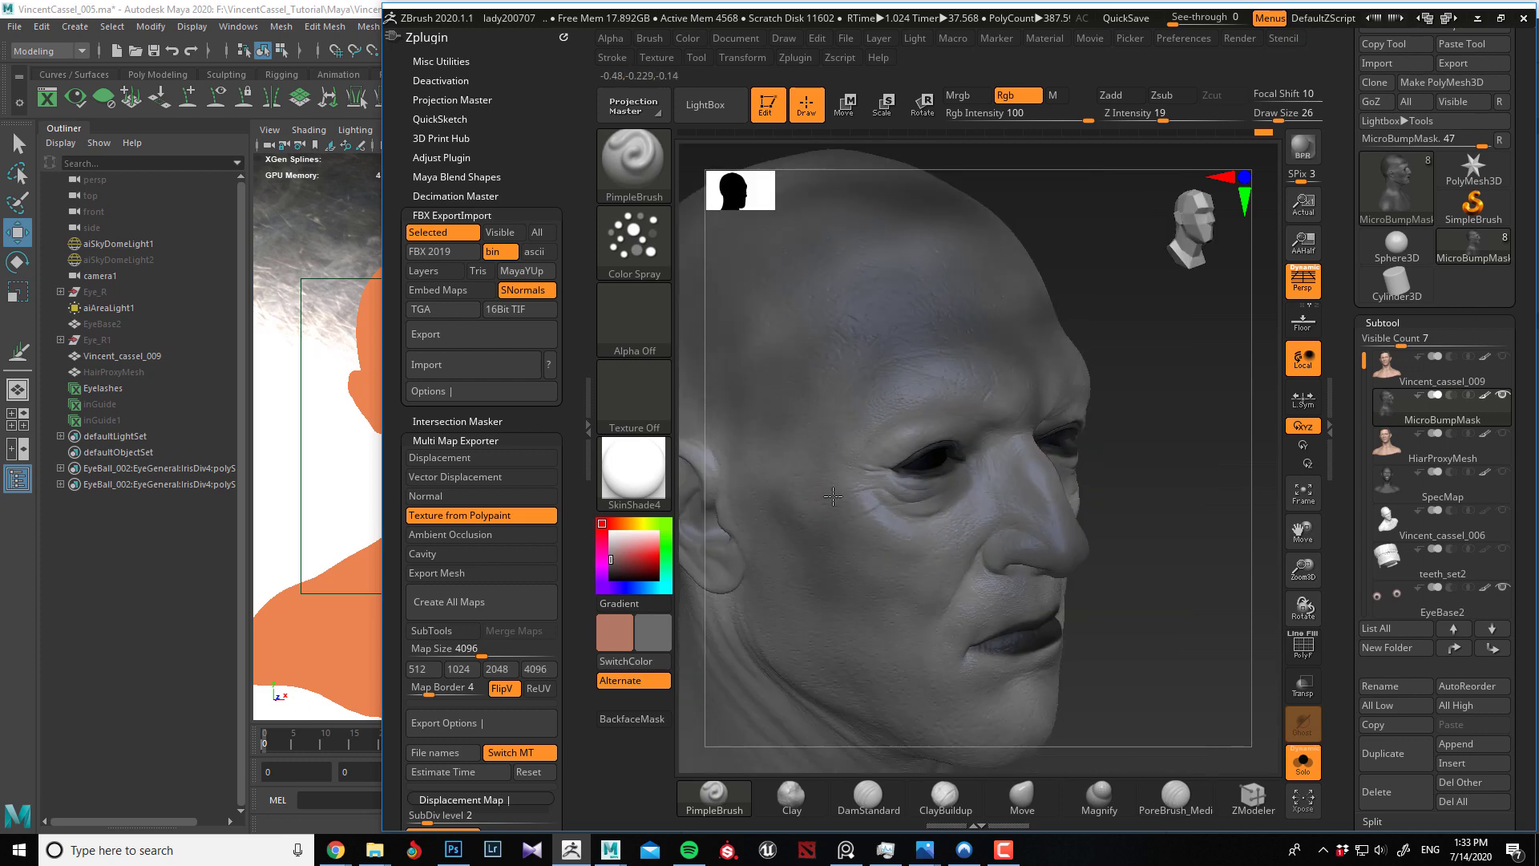
Paint the inner hollows of both ears with near-black gray.
{"action": "right_click_drag", "start_coordinate": [1138, 520], "coordinate": [961, 486]}
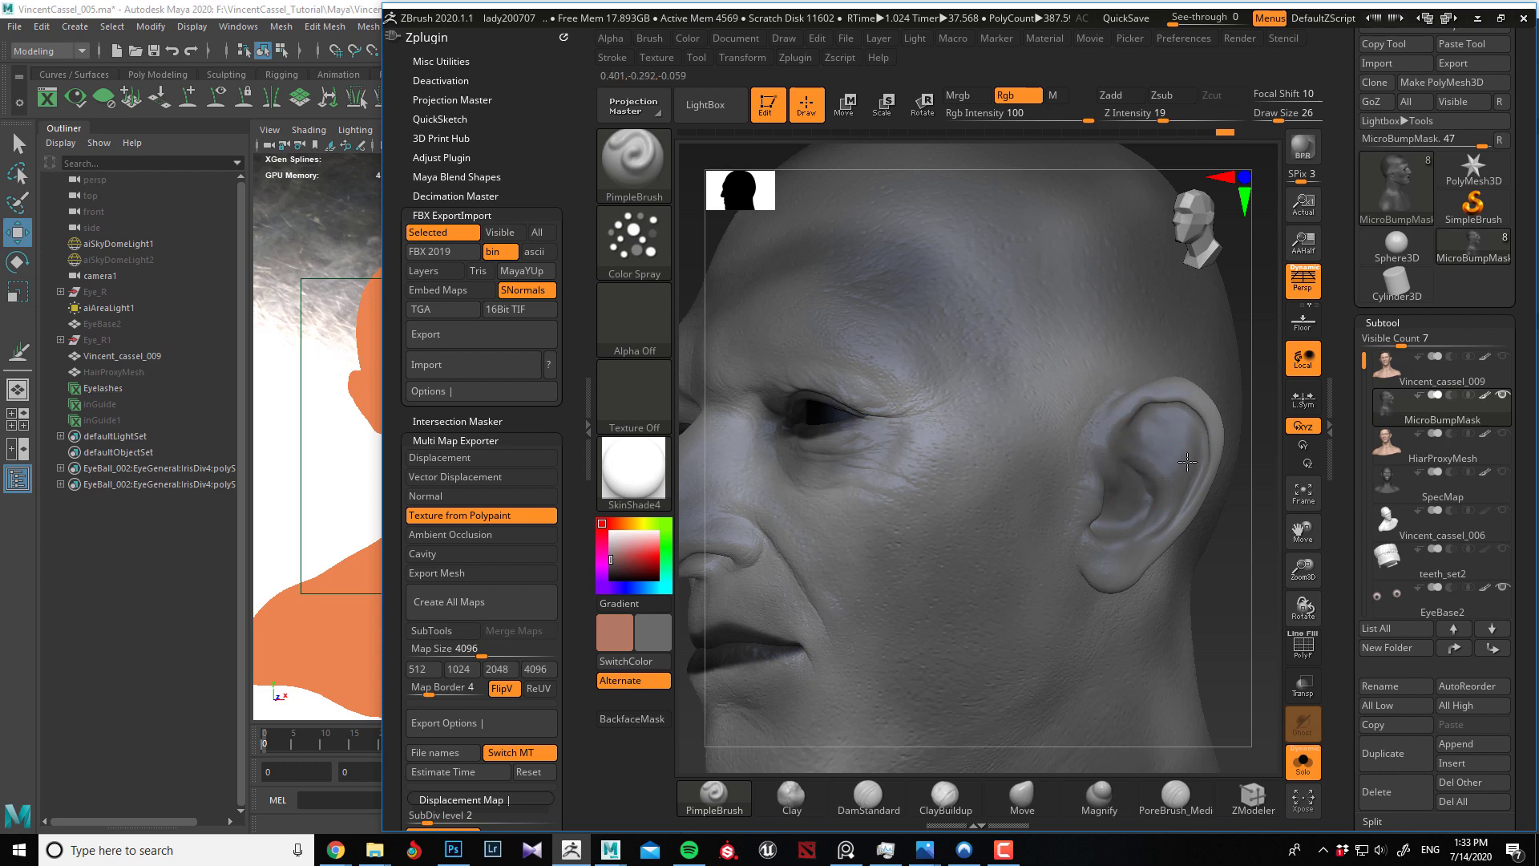
{"action": "mouse_move", "coordinate": [1235, 581]}
{"action": "right_mouse_down"}
{"action": "mouse_move", "coordinate": [786, 442]}
{"action": "mouse_move", "coordinate": [798, 459]}
{"action": "mouse_move", "coordinate": [1041, 473]}
{"action": "right_mouse_up"}
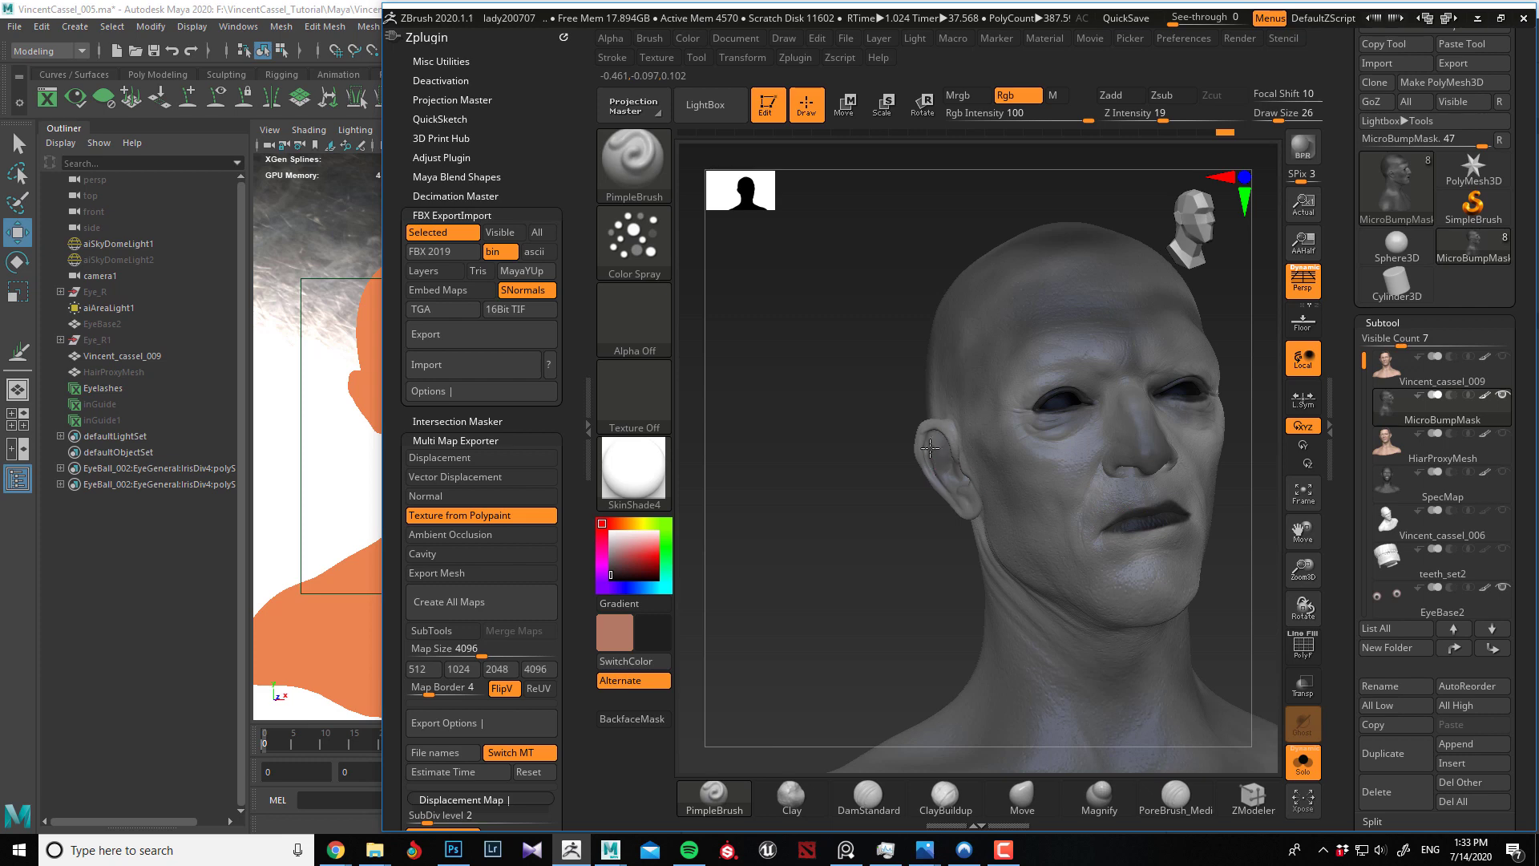
{"action": "right_click_drag", "start_coordinate": [910, 494], "coordinate": [1104, 469]}
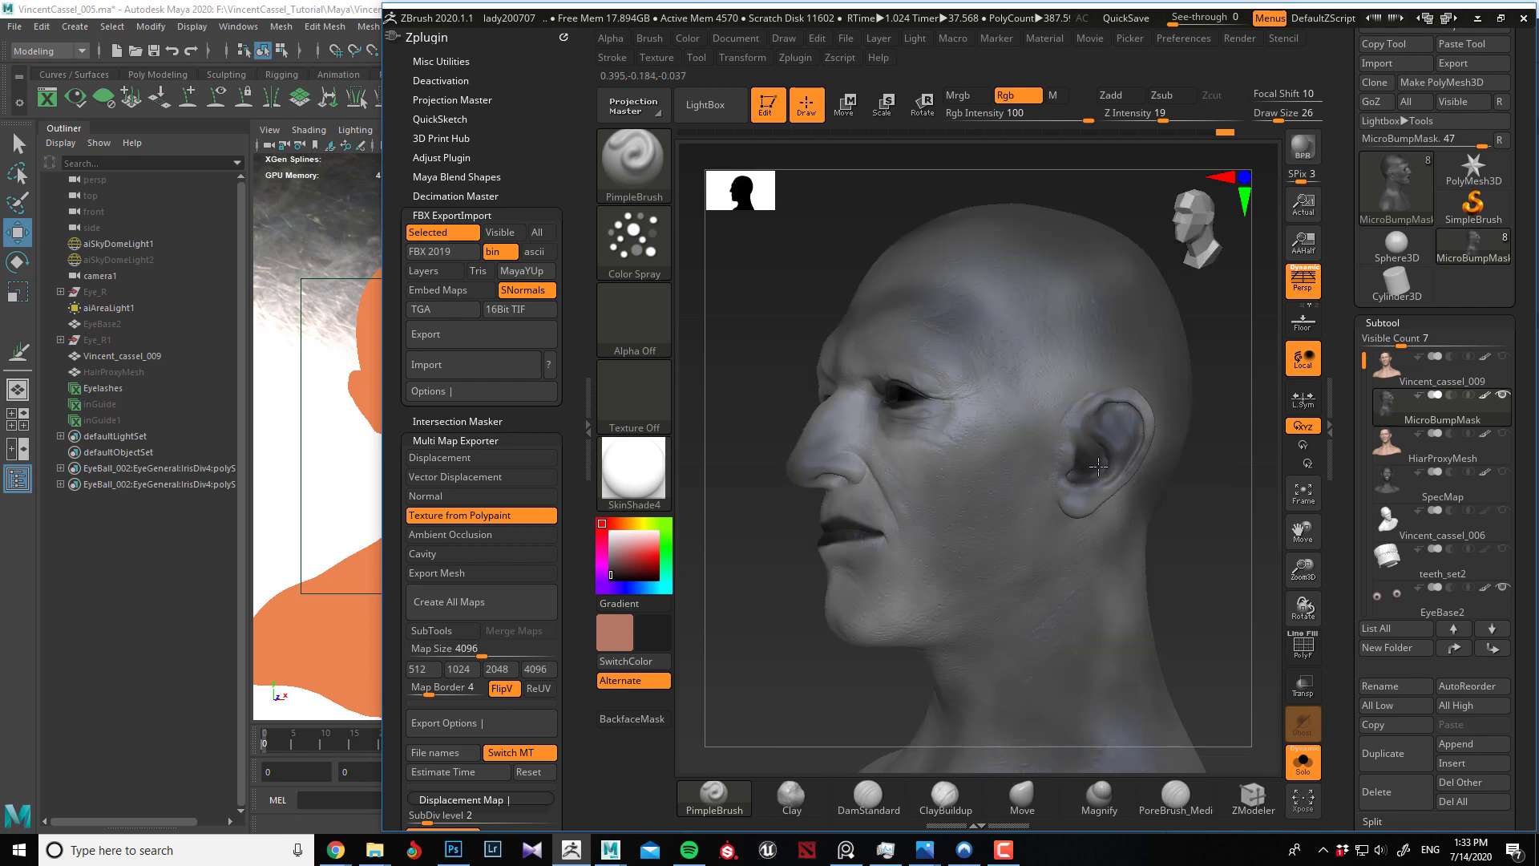
{"action": "mouse_move", "coordinate": [810, 522]}
{"action": "right_mouse_down"}
{"action": "mouse_move", "coordinate": [816, 536]}
{"action": "mouse_move", "coordinate": [986, 528]}
{"action": "mouse_move", "coordinate": [1069, 502]}
{"action": "mouse_move", "coordinate": [786, 495]}
{"action": "right_mouse_up"}
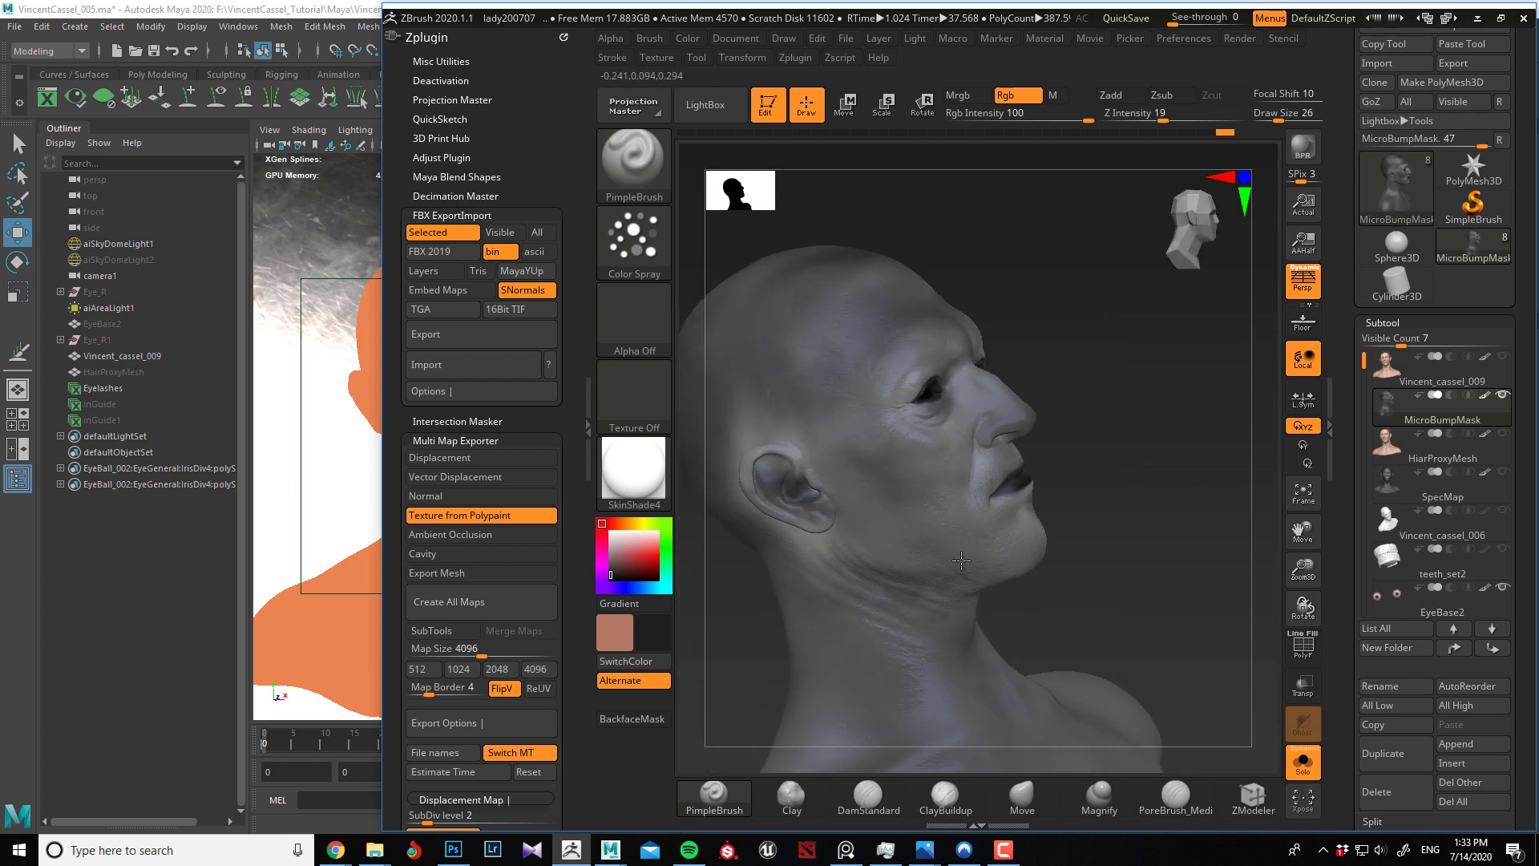
Reduce the draw size to 22 and spray dark gray along the left jawline and under the chin.
{"action": "right_click_drag", "start_coordinate": [968, 575], "coordinate": [817, 573]}
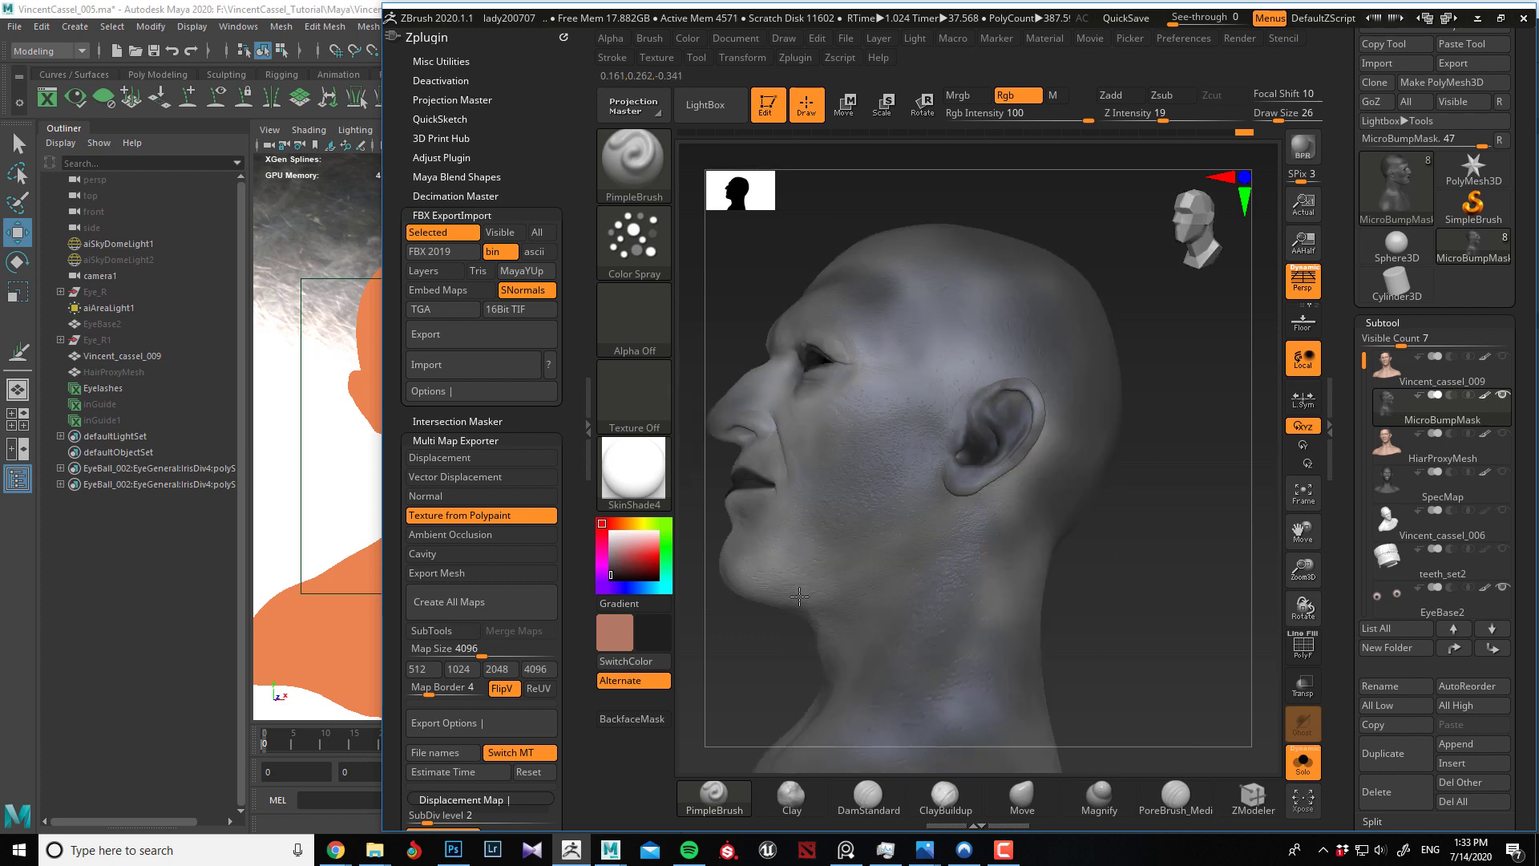
{"action": "key", "text": "bracketleft"}
{"action": "key", "text": "bracketleft"}
{"action": "key", "text": "bracketleft"}
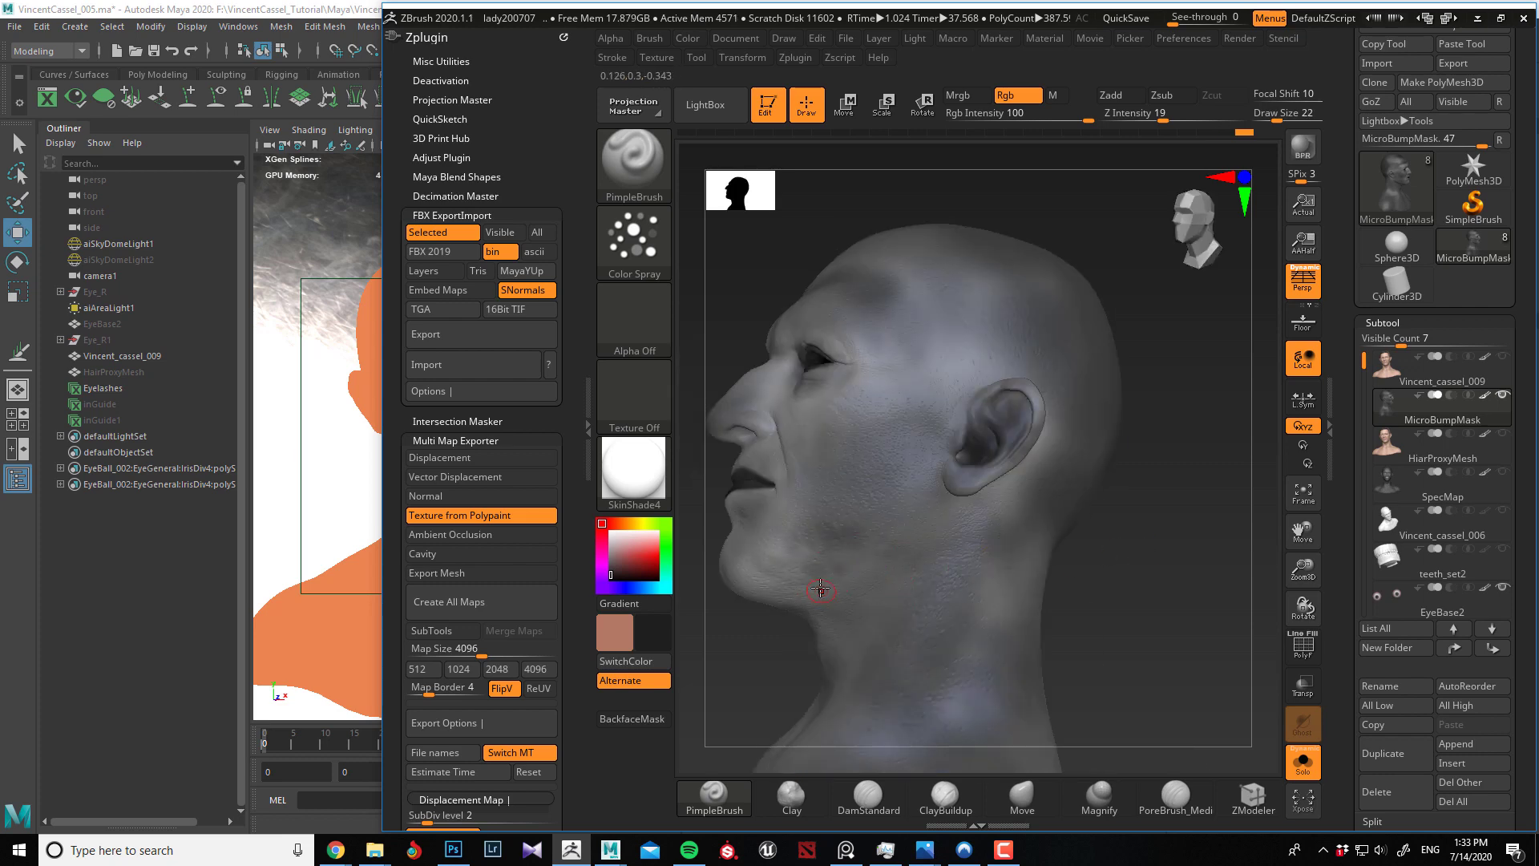
Enlarge the draw size to 50 and shade the jaw and both sides of the neck with dark gray.
{"action": "key", "text": "bracketright"}
{"action": "key", "text": "bracketright"}
{"action": "key", "text": "bracketright"}
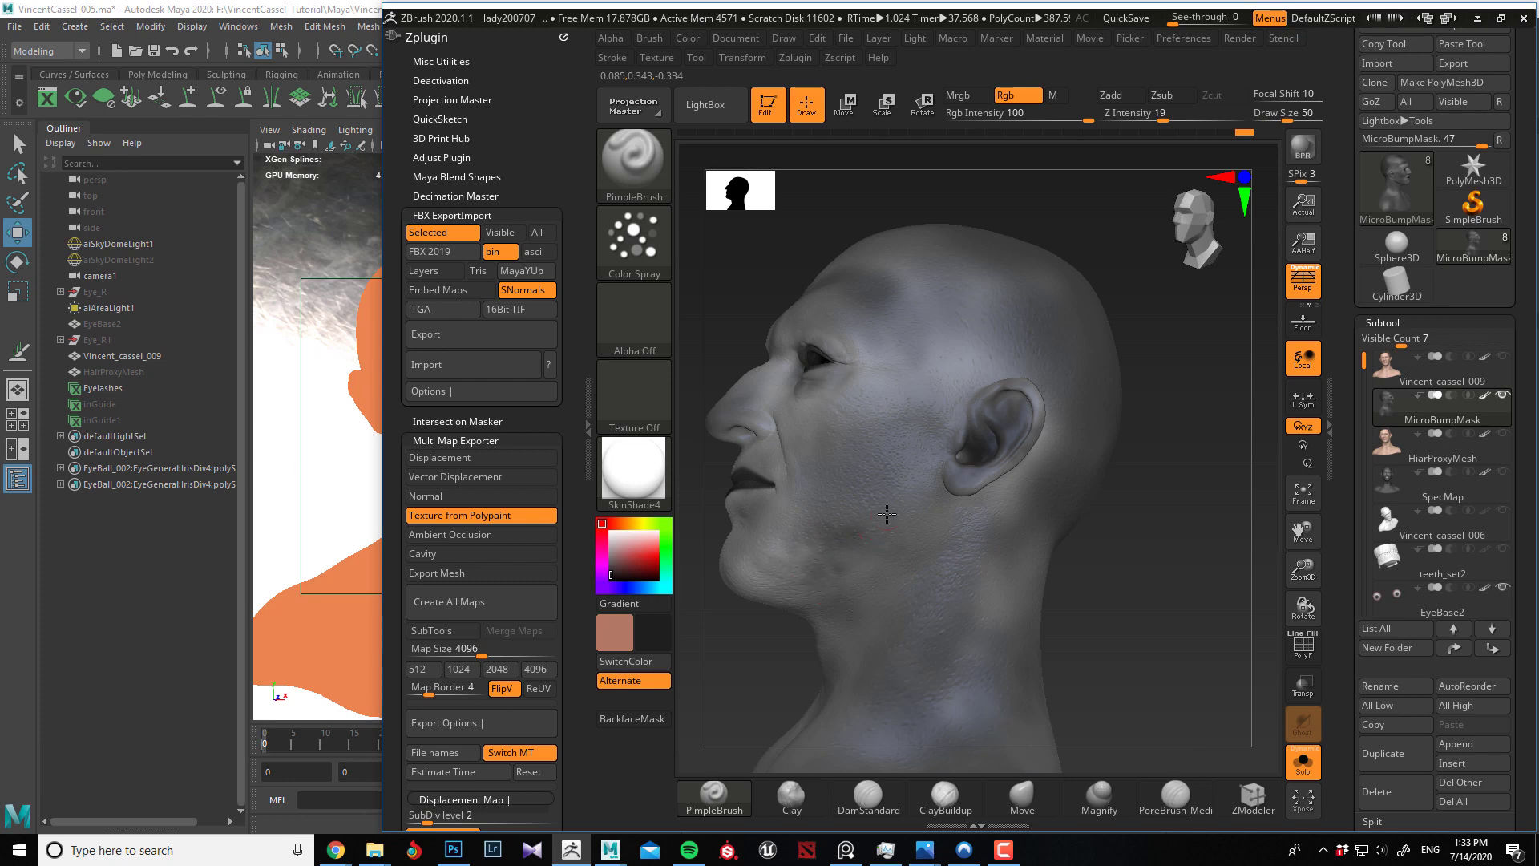
{"action": "mouse_move", "coordinate": [903, 603]}
{"action": "right_mouse_down"}
{"action": "mouse_move", "coordinate": [904, 541]}
{"action": "mouse_move", "coordinate": [929, 571]}
{"action": "mouse_move", "coordinate": [889, 551]}
{"action": "right_mouse_up"}
{"action": "mouse_move", "coordinate": [889, 551]}
{"action": "left_mouse_down"}
{"action": "mouse_move", "coordinate": [796, 459]}
{"action": "mouse_move", "coordinate": [813, 503]}
{"action": "mouse_move", "coordinate": [801, 446]}
{"action": "mouse_move", "coordinate": [868, 417]}
{"action": "mouse_move", "coordinate": [888, 453]}
{"action": "left_mouse_up"}
{"action": "left_click_drag", "start_coordinate": [943, 586], "coordinate": [871, 594]}
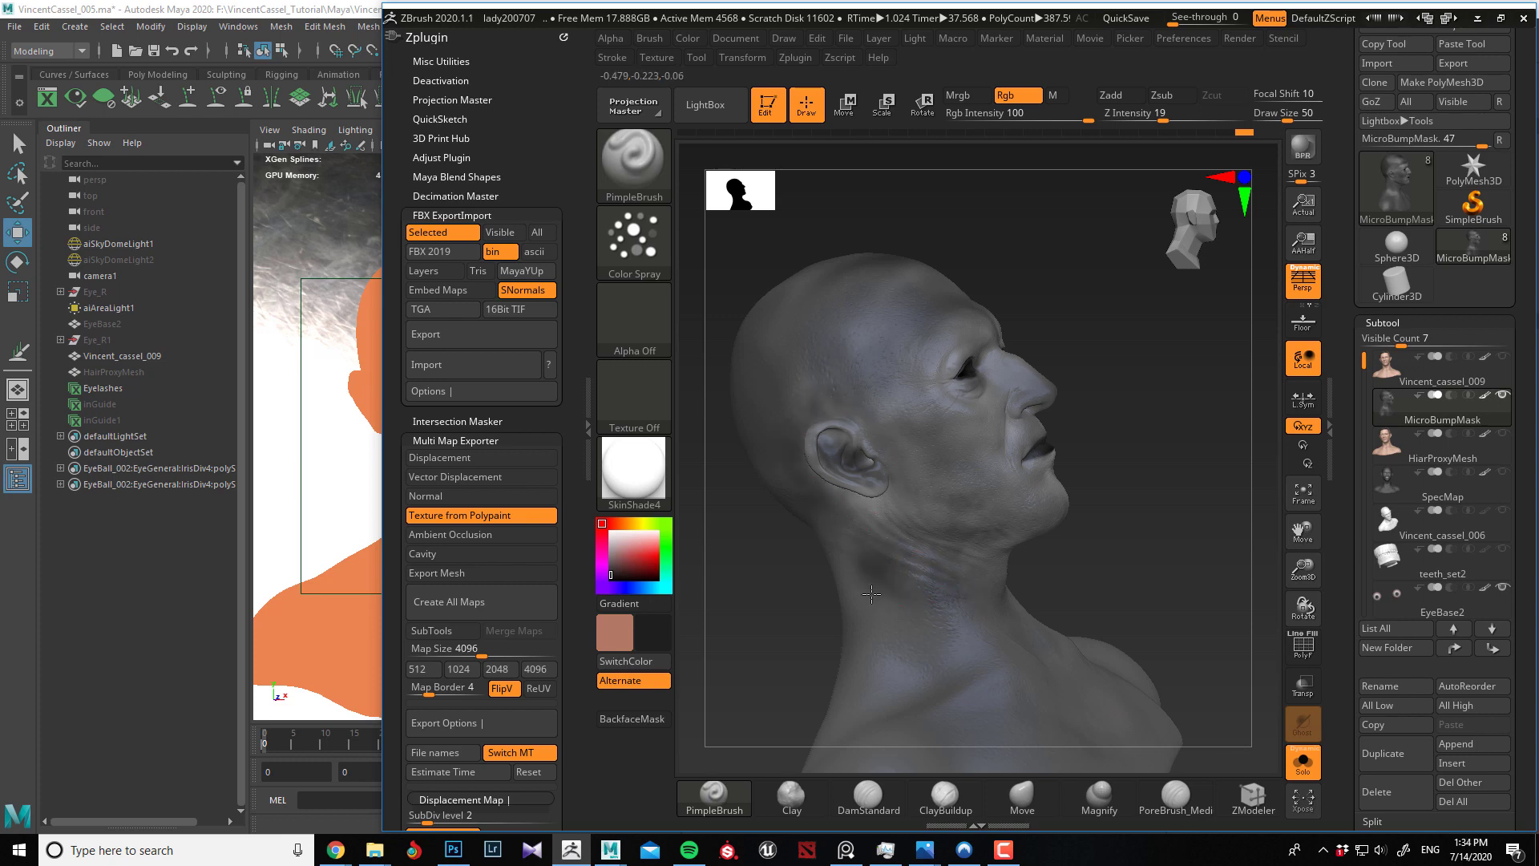
Continue the gray shading over the front of the neck, the collarbones and the upper chest.
{"action": "right_click_drag", "start_coordinate": [1011, 613], "coordinate": [946, 617]}
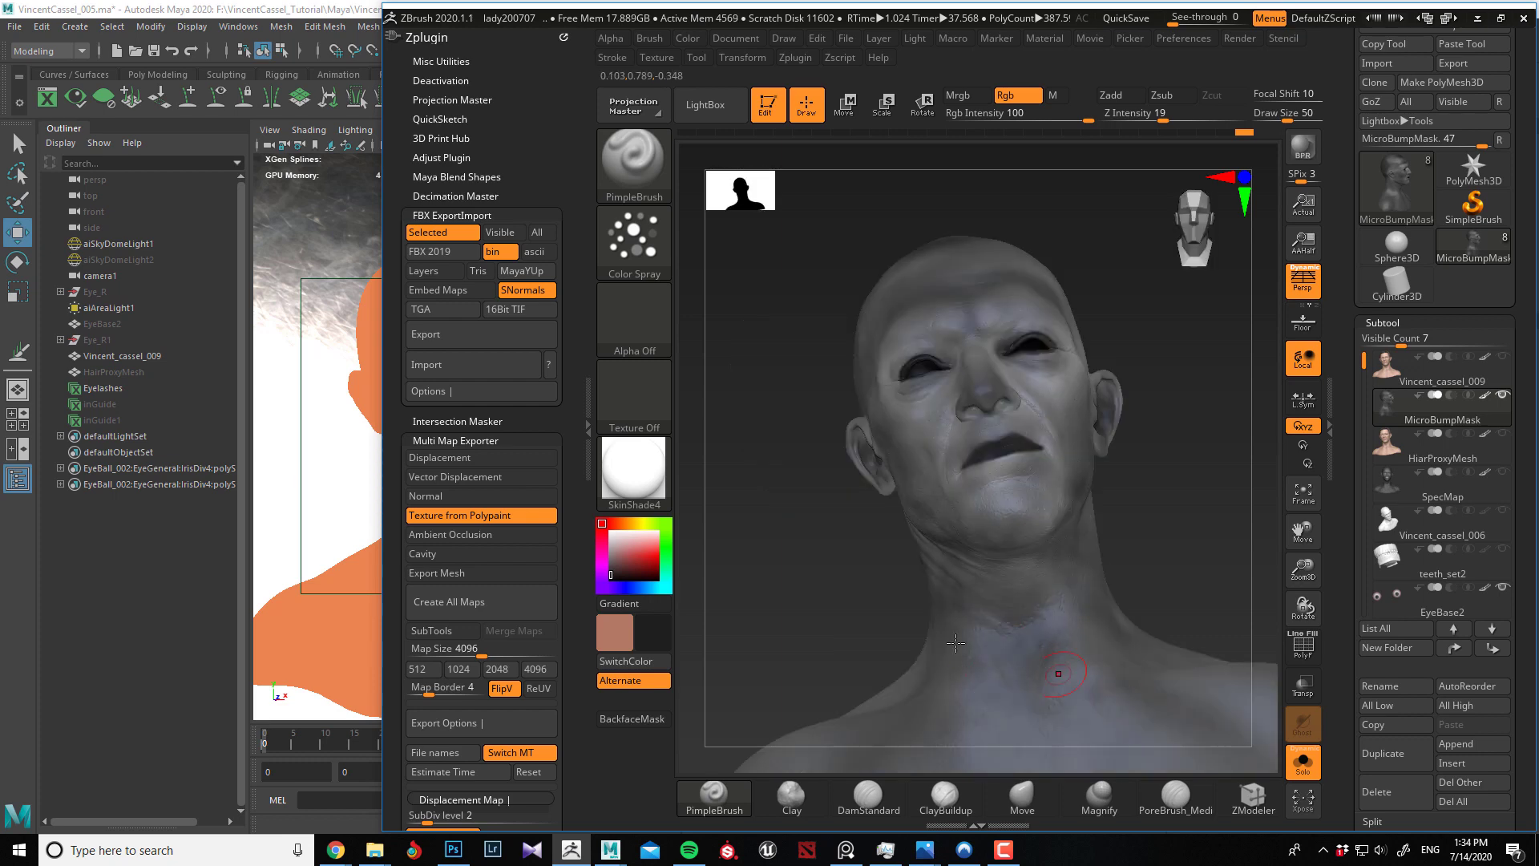
{"action": "right_click_drag", "start_coordinate": [826, 610], "coordinate": [983, 626]}
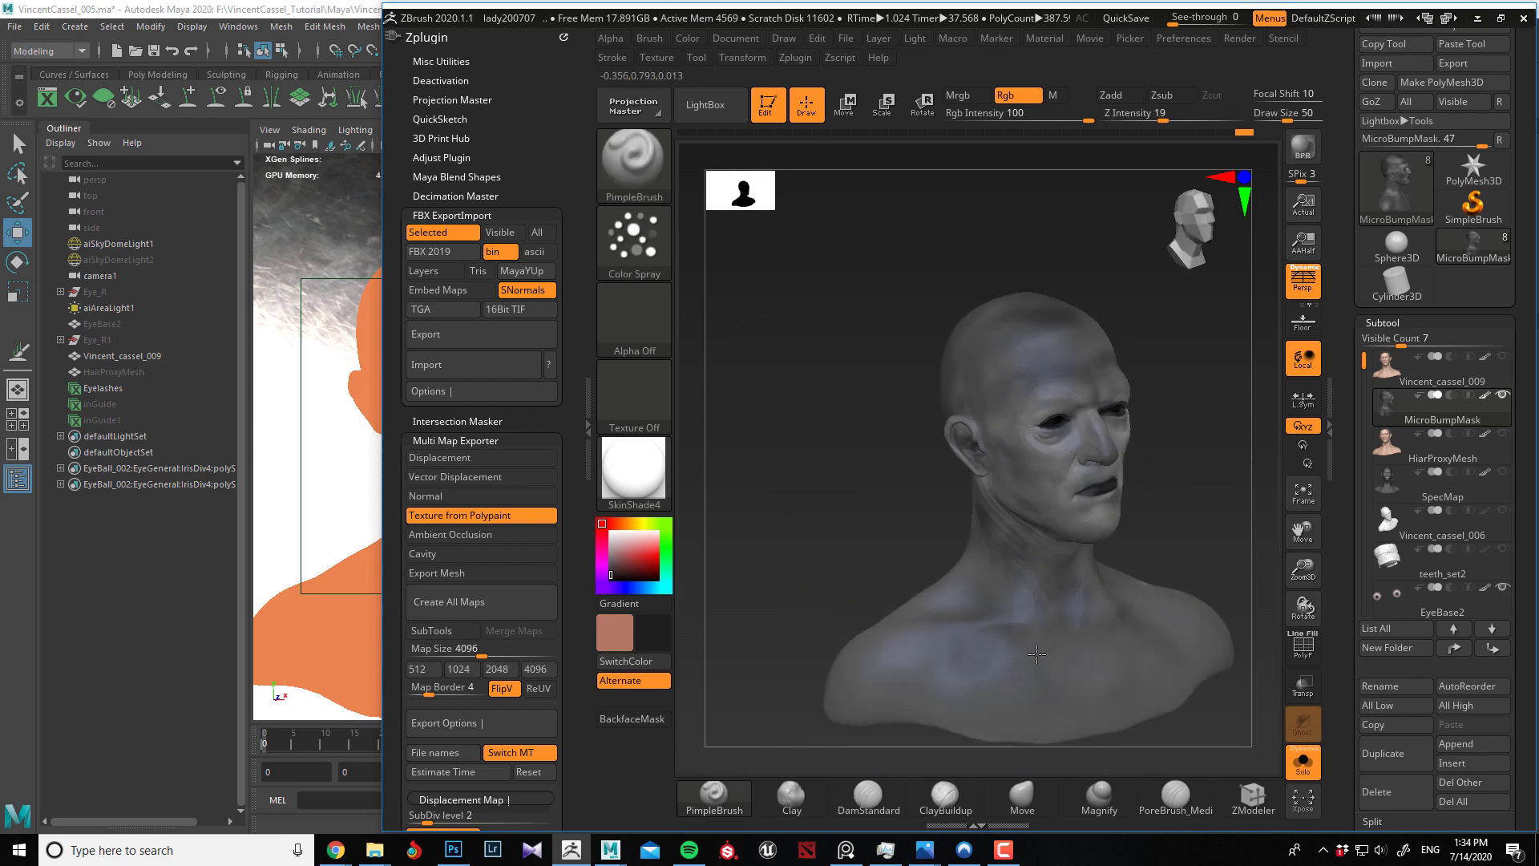
{"action": "left_click_drag", "start_coordinate": [1136, 621], "coordinate": [903, 702]}
{"action": "right_click_drag", "start_coordinate": [817, 498], "coordinate": [1154, 458]}
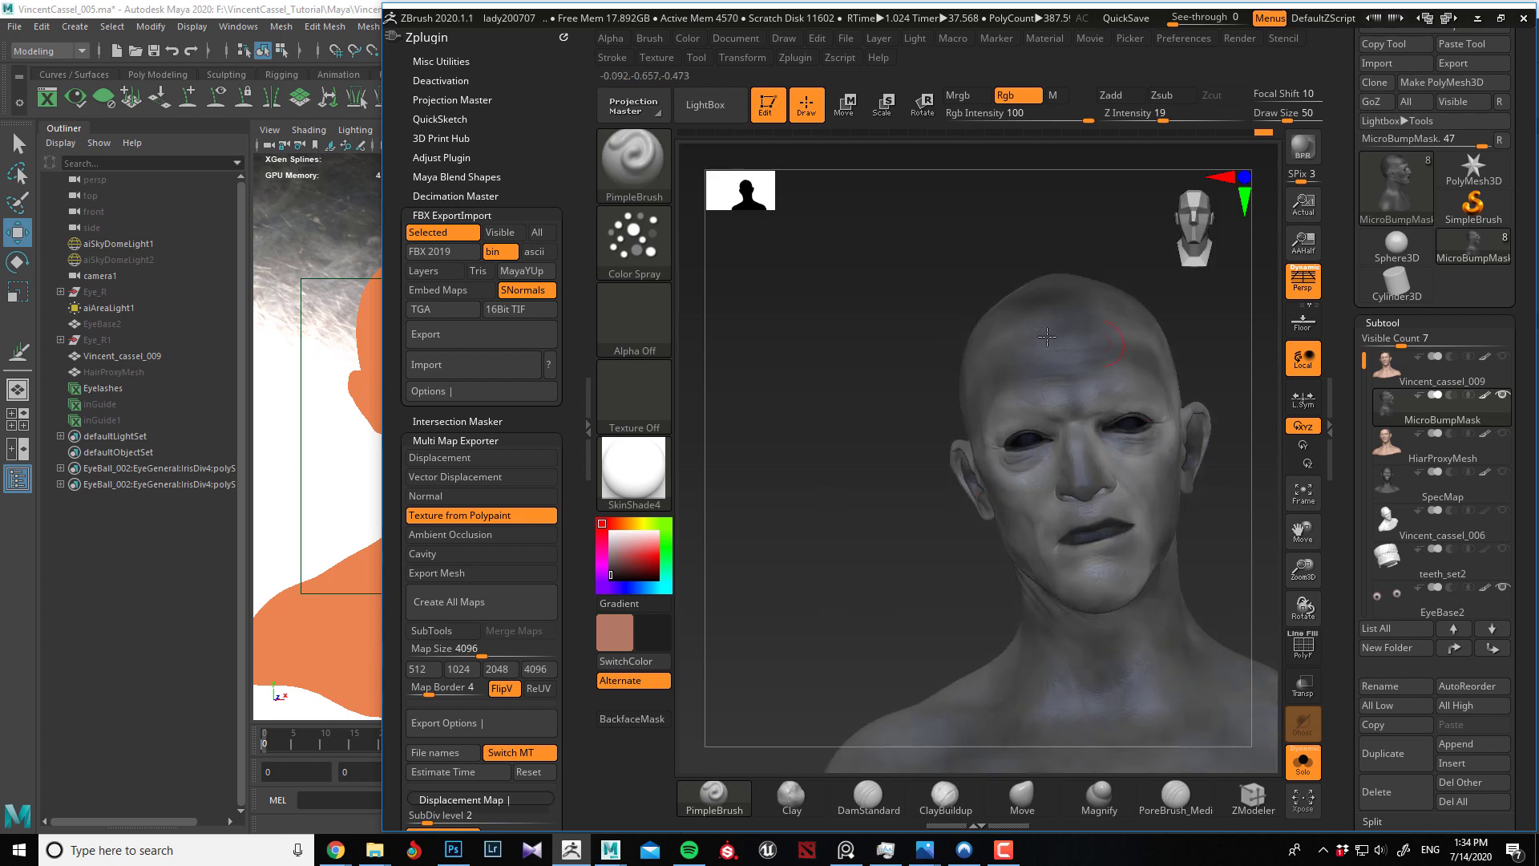
Darken the forehead, temples and sides of the scalp with sampled gray.
{"action": "key", "text": "c"}
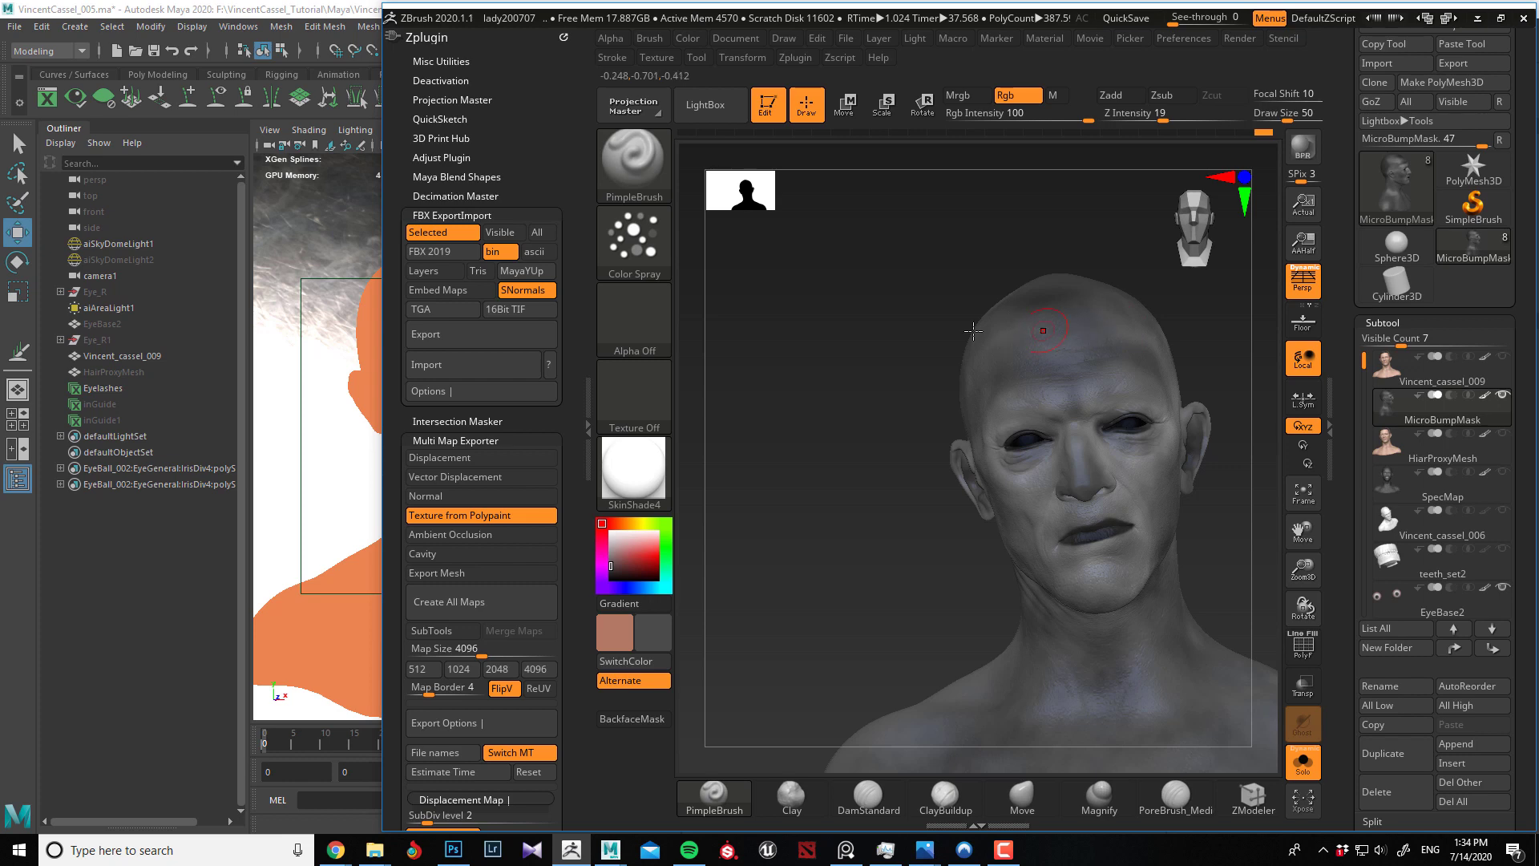
{"action": "right_click_drag", "start_coordinate": [974, 332], "coordinate": [1056, 608]}
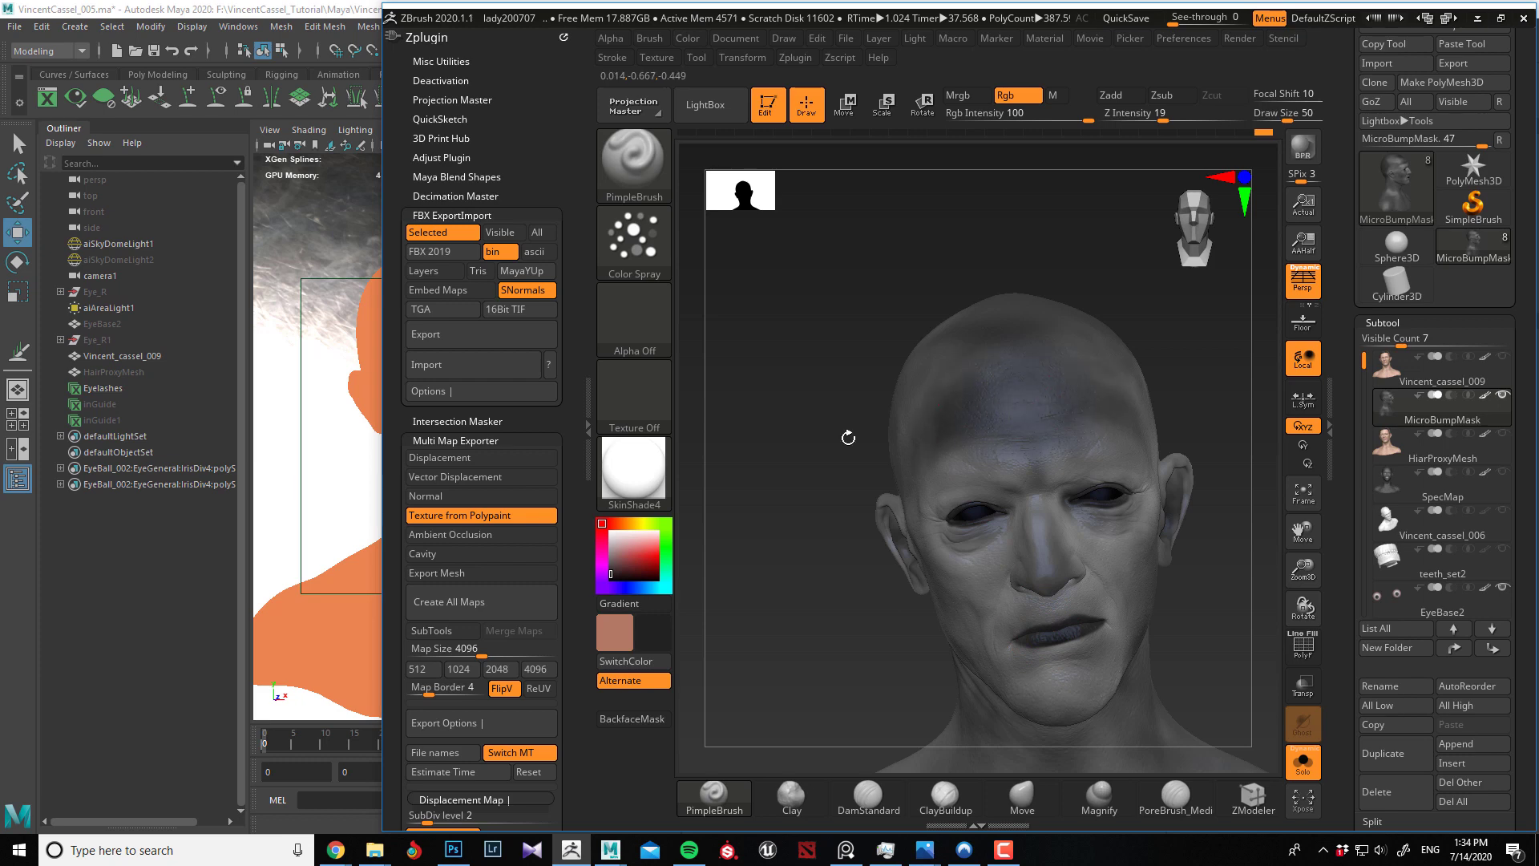
{"action": "left_click_drag", "start_coordinate": [848, 438], "coordinate": [928, 449]}
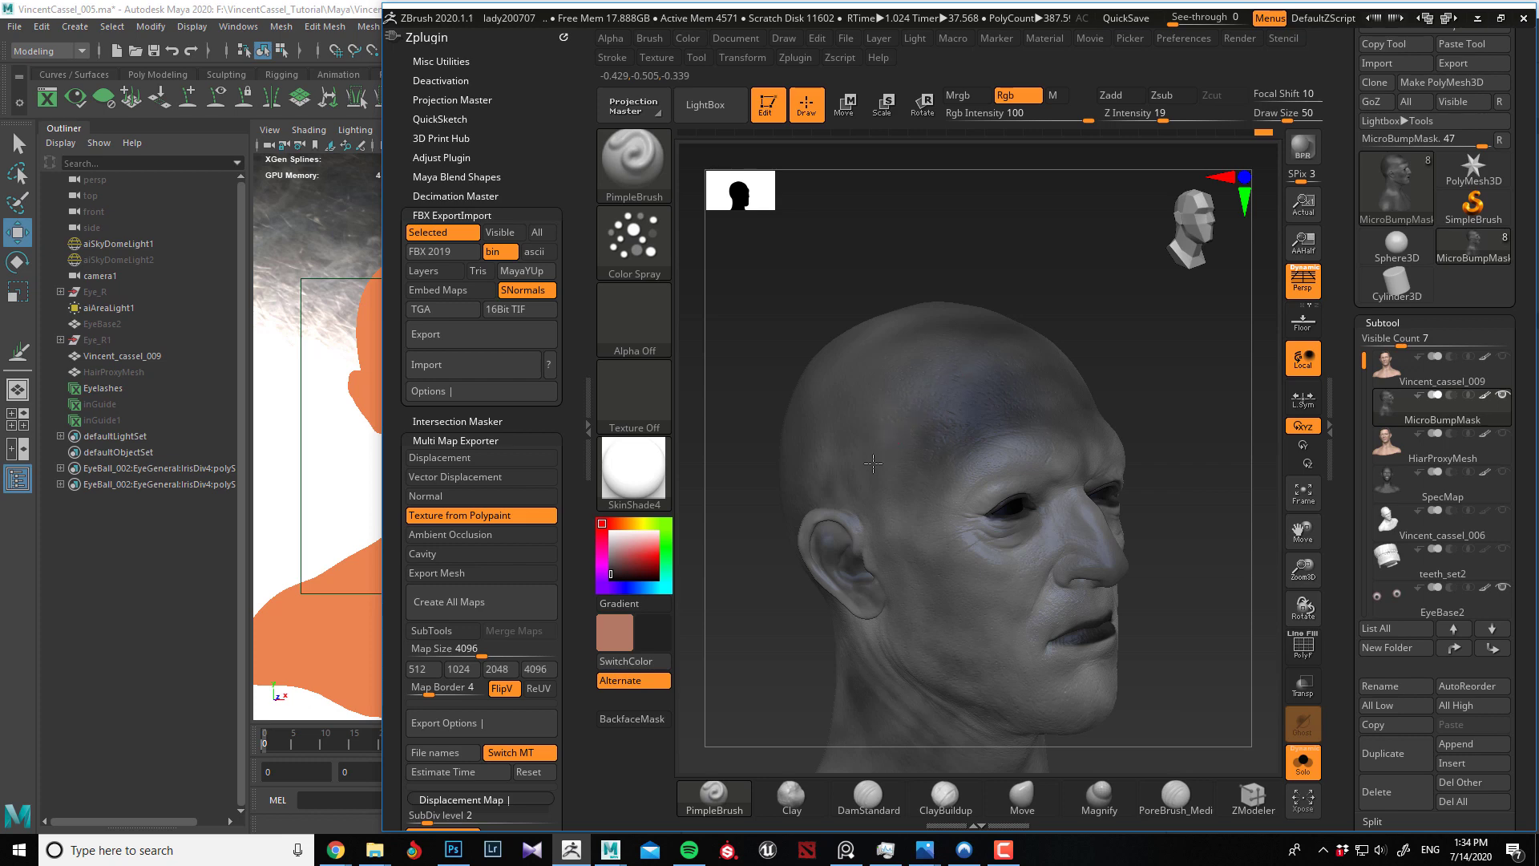
{"action": "left_click_drag", "start_coordinate": [842, 296], "coordinate": [986, 419]}
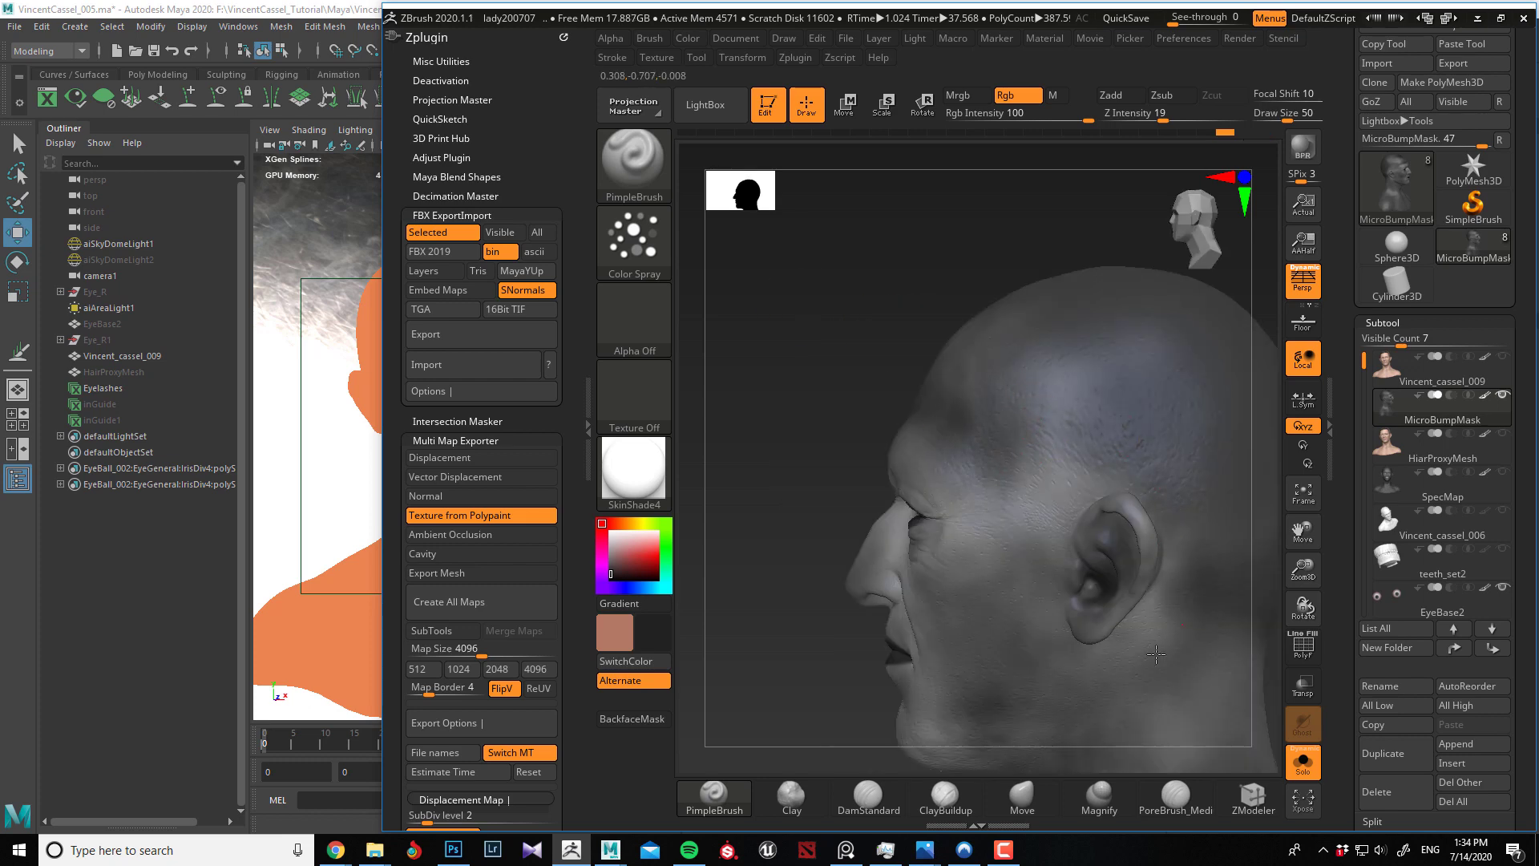
{"action": "left_click_drag", "start_coordinate": [790, 510], "coordinate": [903, 518]}
{"action": "left_click_drag", "start_coordinate": [888, 616], "coordinate": [890, 412]}
{"action": "left_click_drag", "start_coordinate": [1009, 512], "coordinate": [1034, 556]}
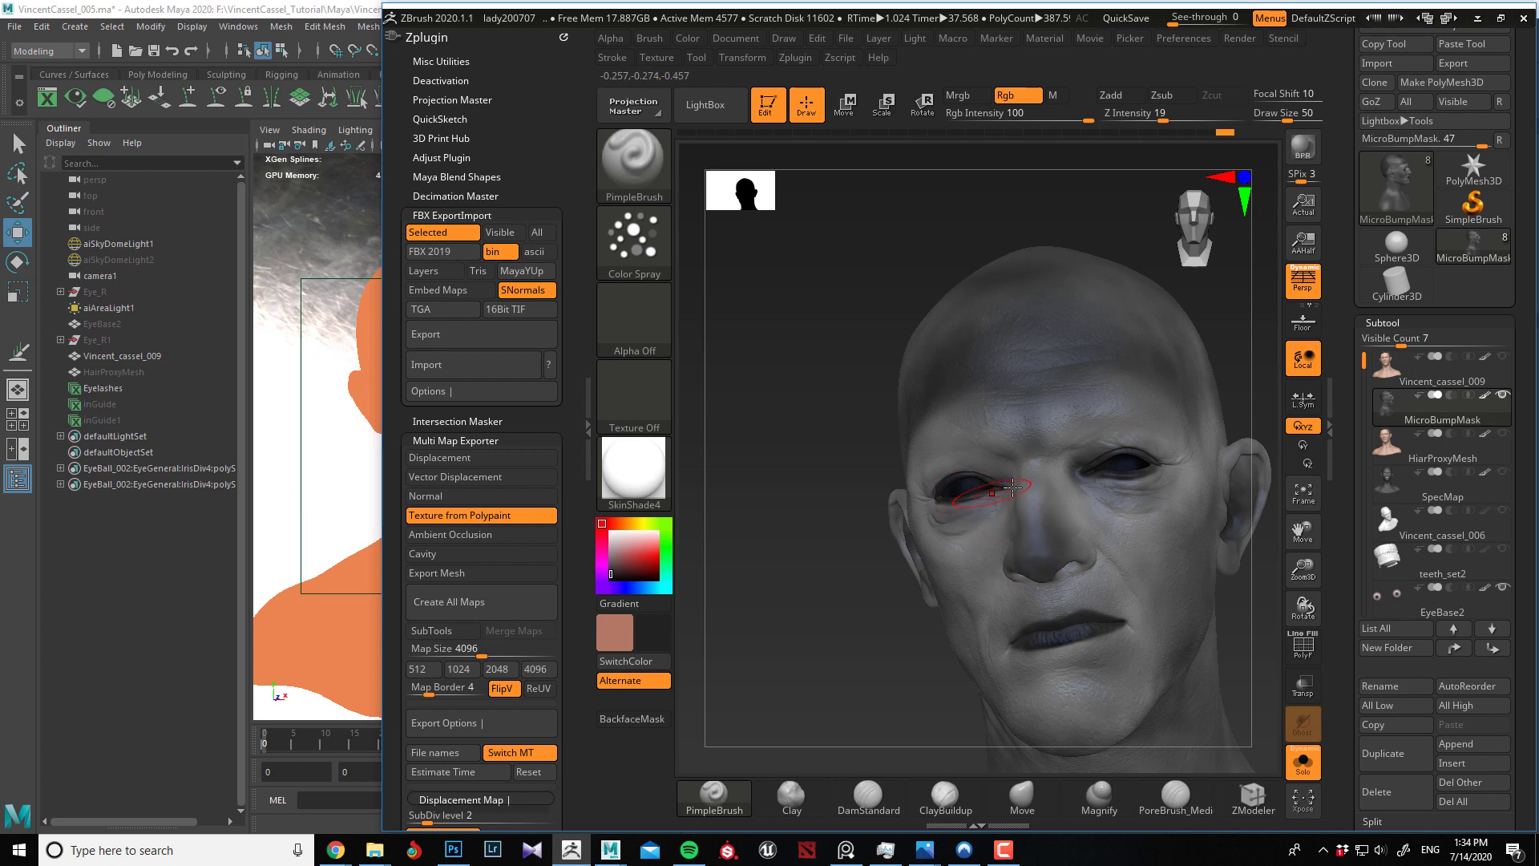
Sample a mid gray and soften the painted tones on the forehead, face and neck with the Smooth brush.
{"action": "key", "text": "c"}
{"action": "mouse_move", "coordinate": [796, 481]}
{"action": "left_mouse_down"}
{"action": "mouse_move", "coordinate": [817, 542]}
{"action": "mouse_move", "coordinate": [794, 481]}
{"action": "mouse_move", "coordinate": [773, 551]}
{"action": "mouse_move", "coordinate": [815, 561]}
{"action": "left_mouse_up"}
{"action": "key", "text": "shift"}
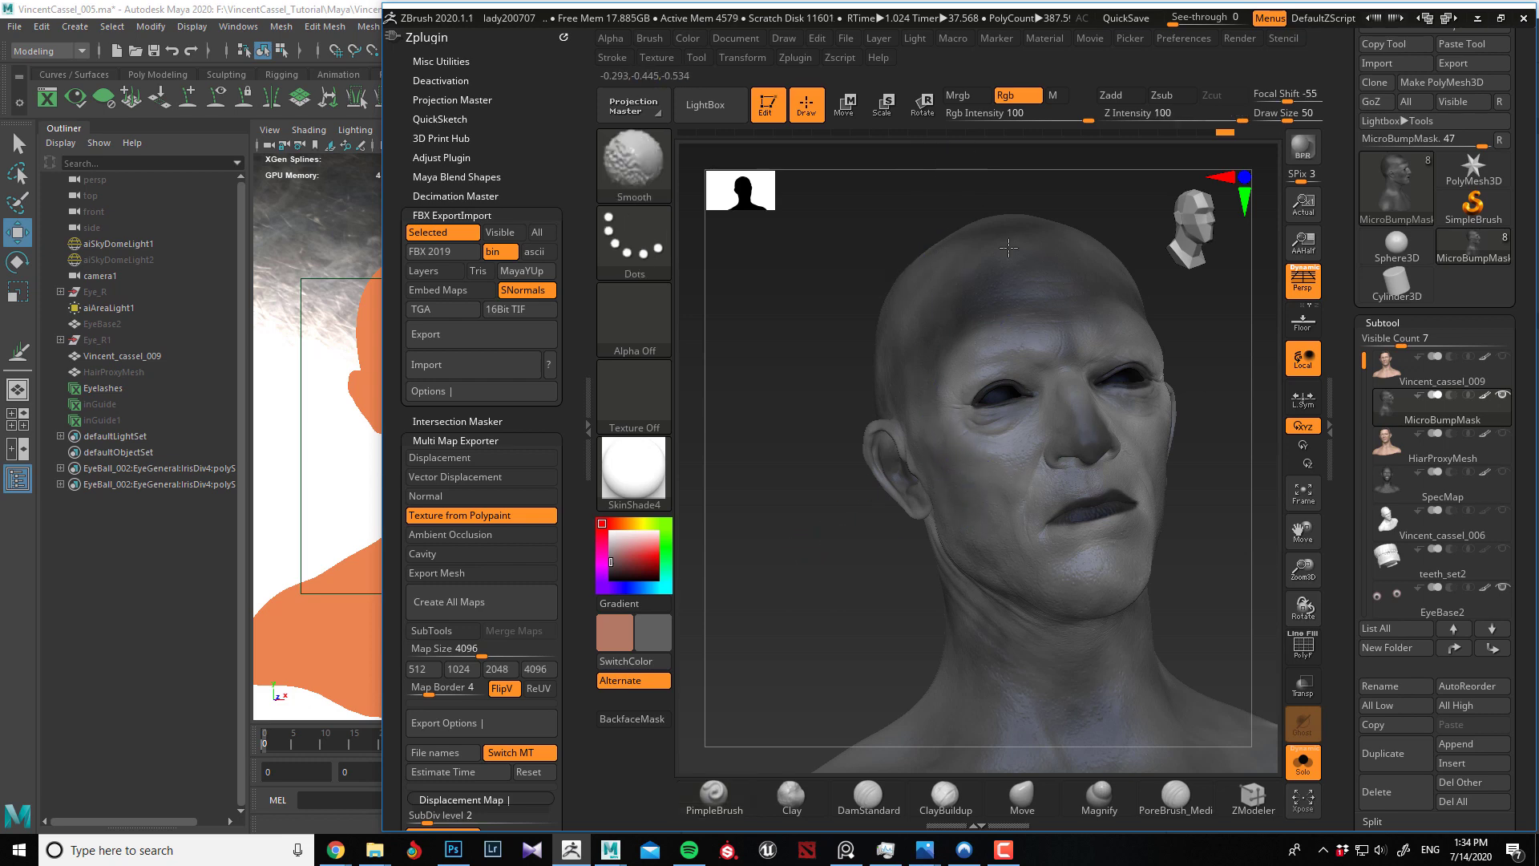
{"action": "mouse_move", "coordinate": [1009, 248]}
{"action": "left_mouse_down", "text": "shift"}
{"action": "mouse_move", "coordinate": [1119, 439]}
{"action": "mouse_move", "coordinate": [1135, 373]}
{"action": "mouse_move", "coordinate": [1071, 474]}
{"action": "mouse_move", "coordinate": [1153, 482]}
{"action": "left_mouse_up", "text": "shift"}
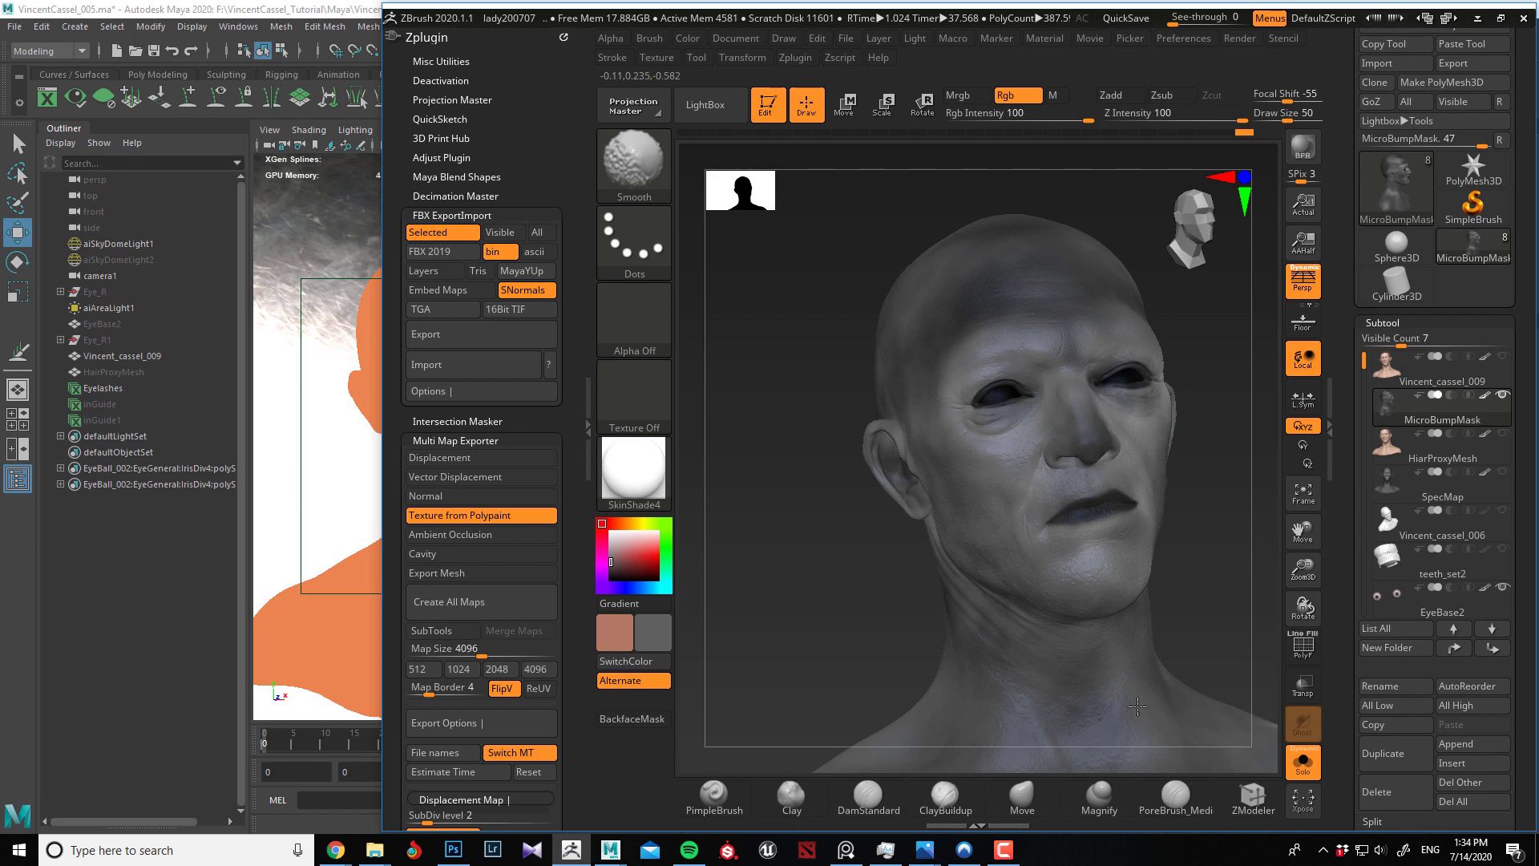
Reduce the draw size to 22 and blend dark and sampled gray under the eyes and around the nose.
{"action": "mouse_move", "coordinate": [790, 557]}
{"action": "left_mouse_down"}
{"action": "mouse_move", "coordinate": [841, 515]}
{"action": "mouse_move", "coordinate": [783, 595]}
{"action": "mouse_move", "coordinate": [772, 557]}
{"action": "left_mouse_up"}
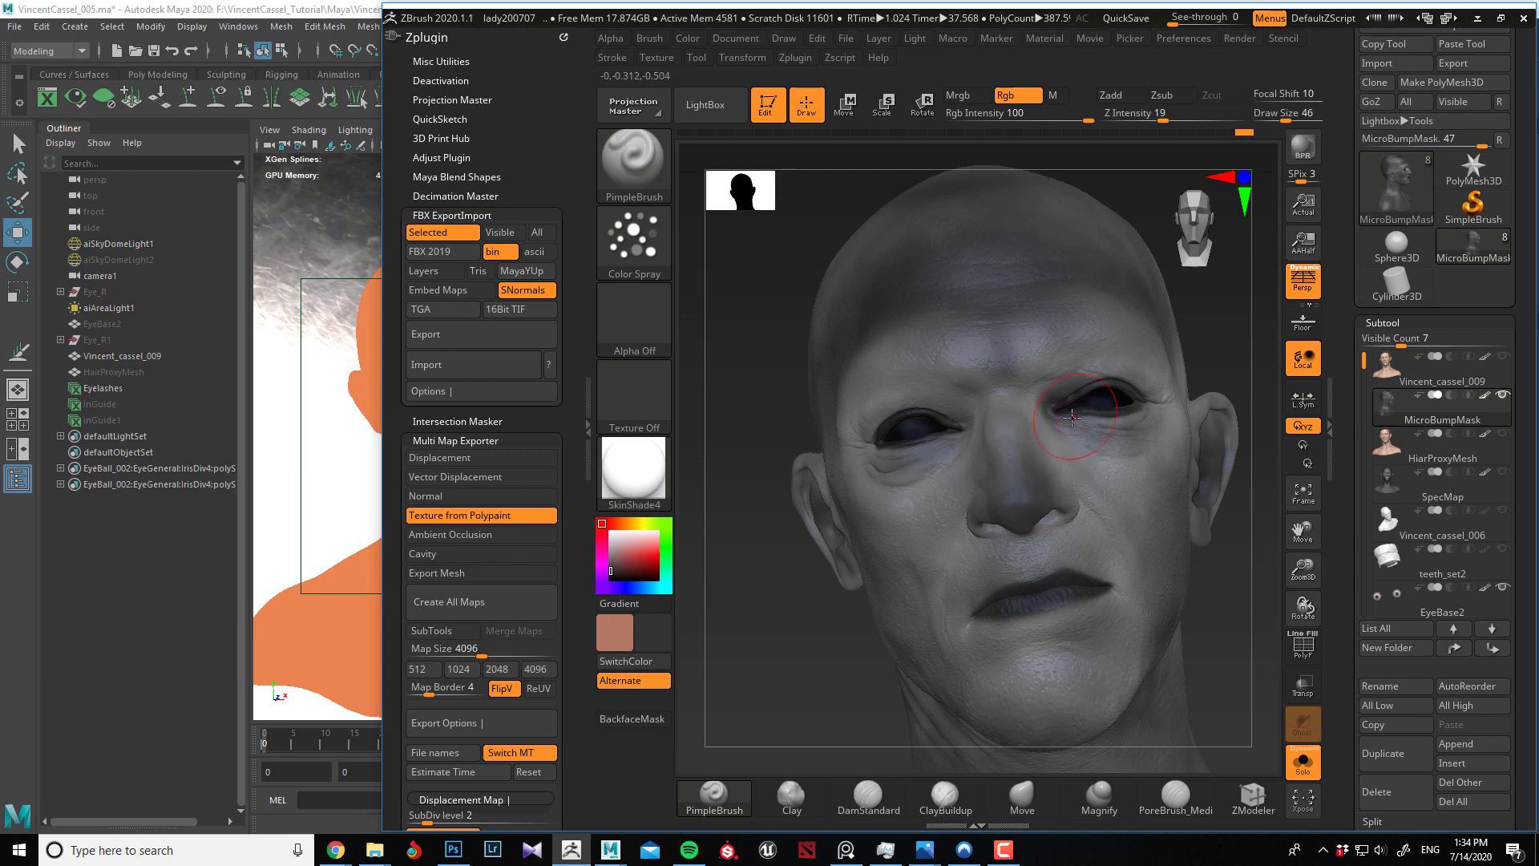
{"action": "key", "text": "["}
{"action": "key", "text": "["}
{"action": "key", "text": "["}
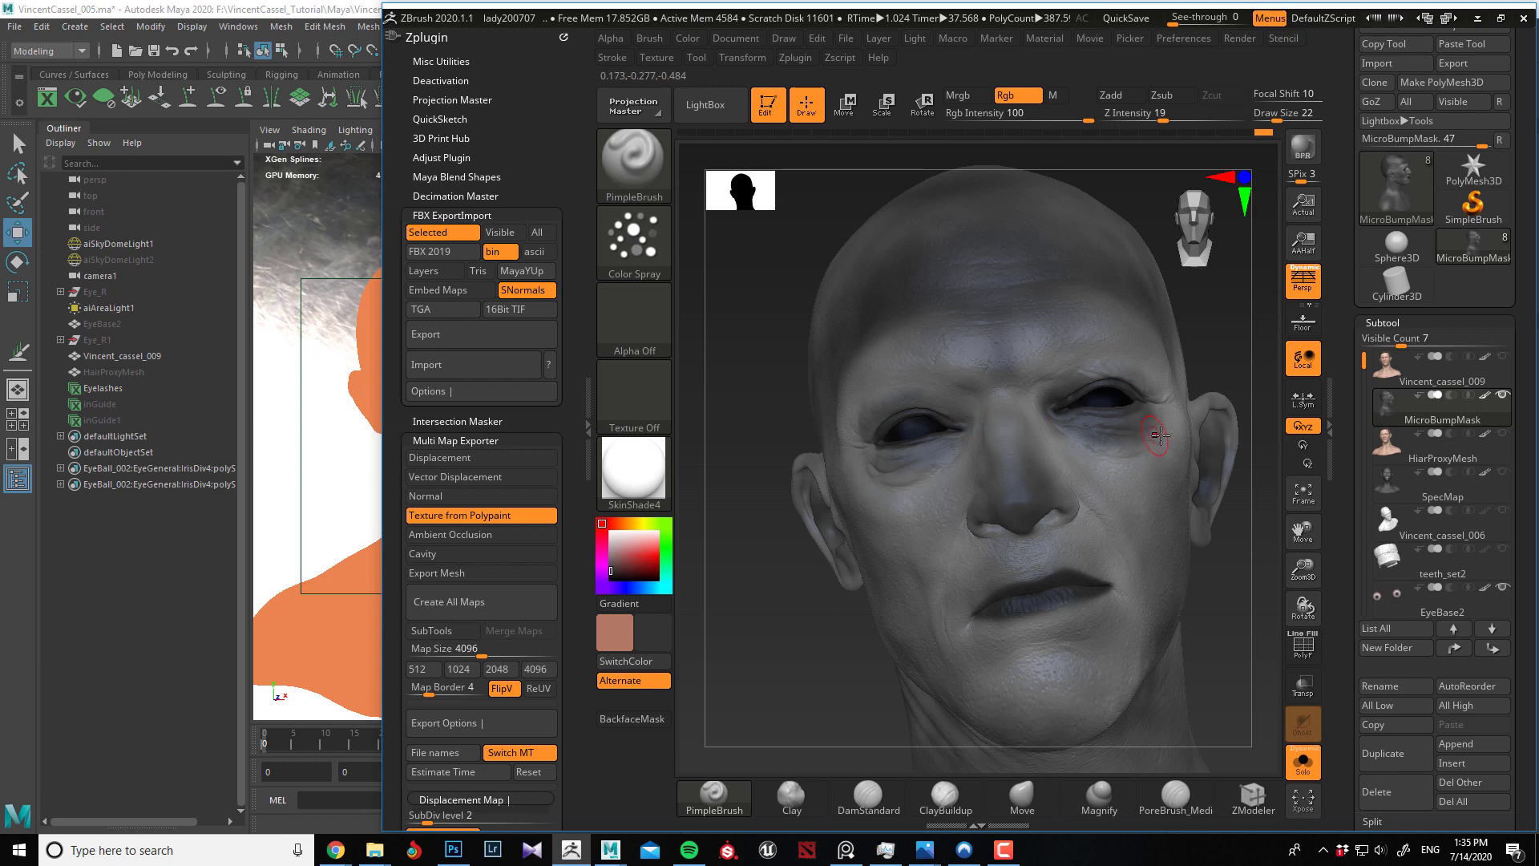
{"action": "key", "text": "c"}
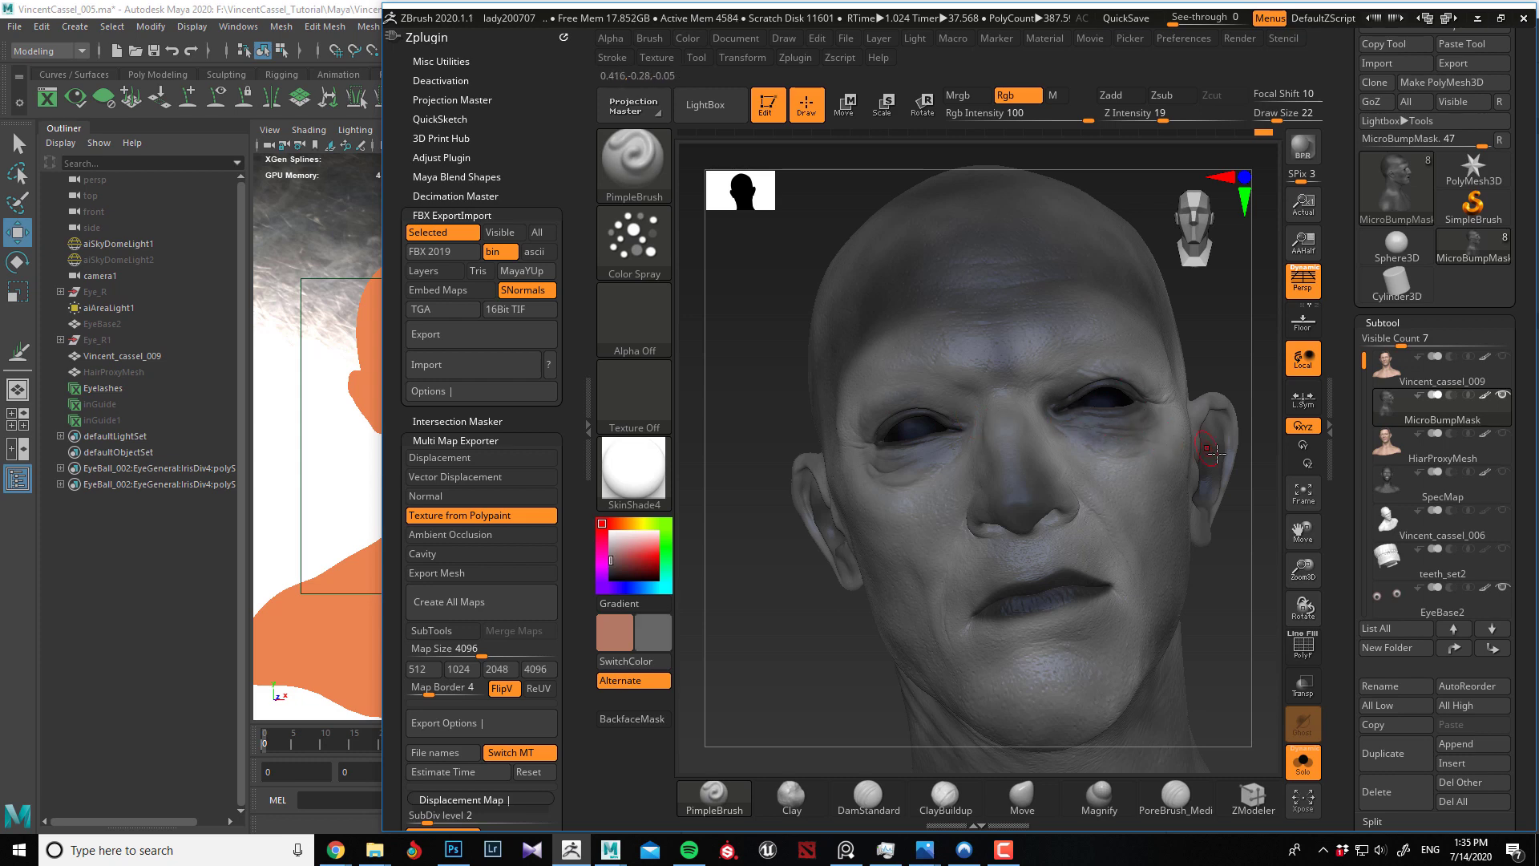
{"action": "mouse_move", "coordinate": [1217, 580]}
{"action": "left_mouse_down"}
{"action": "mouse_move", "coordinate": [825, 550]}
{"action": "mouse_move", "coordinate": [879, 535]}
{"action": "mouse_move", "coordinate": [800, 570]}
{"action": "mouse_move", "coordinate": [793, 550]}
{"action": "mouse_move", "coordinate": [756, 600]}
{"action": "mouse_move", "coordinate": [772, 601]}
{"action": "left_mouse_up"}
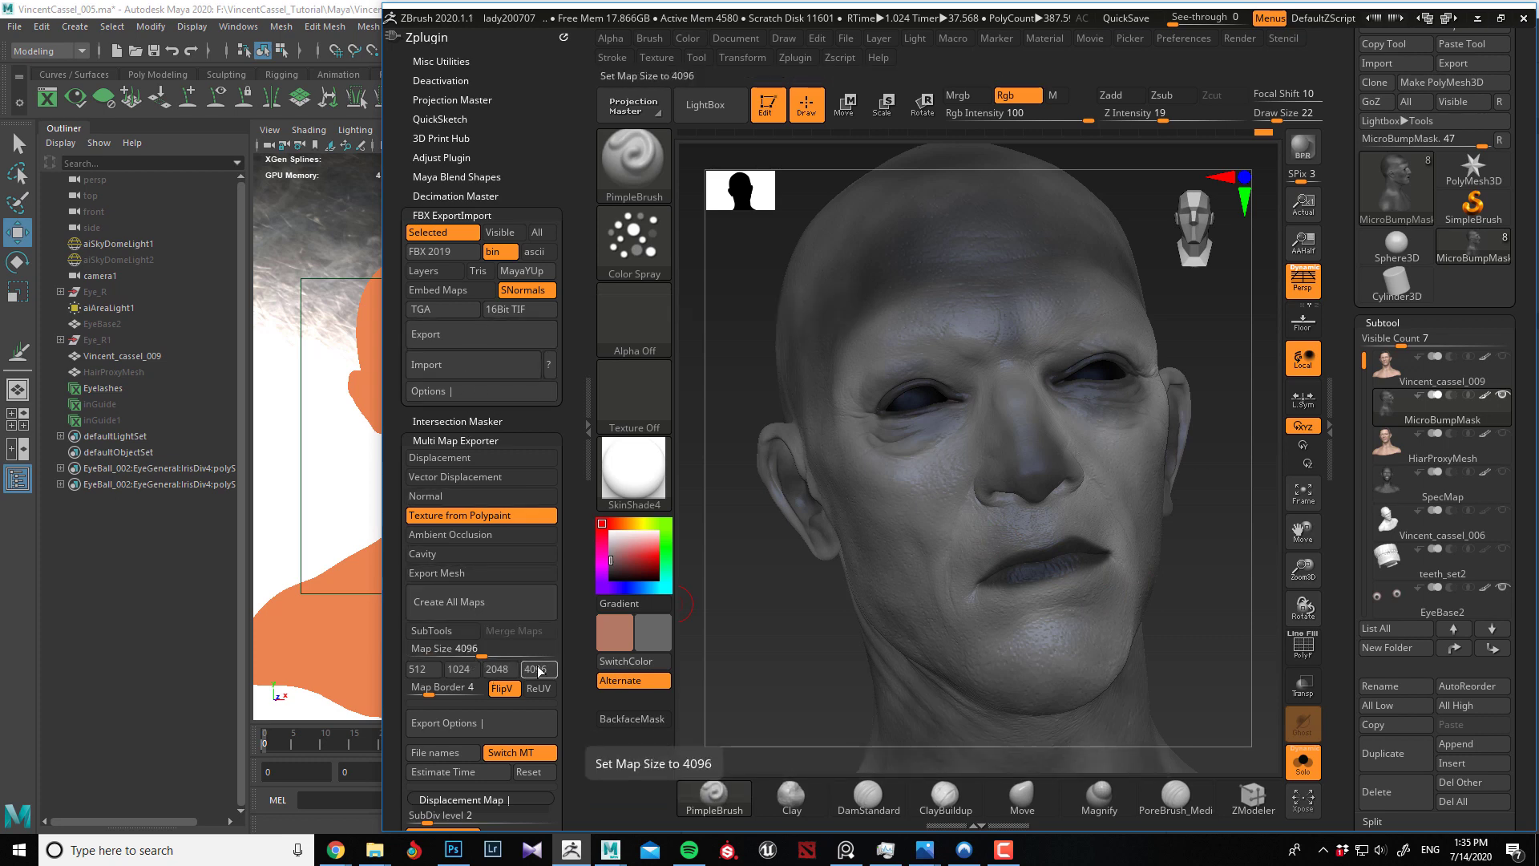
Create a MicrobumpMask folder inside HeadMaps from the FBX export's save dialog, and cancel that export.
{"action": "left_click", "coordinate": [462, 340]}
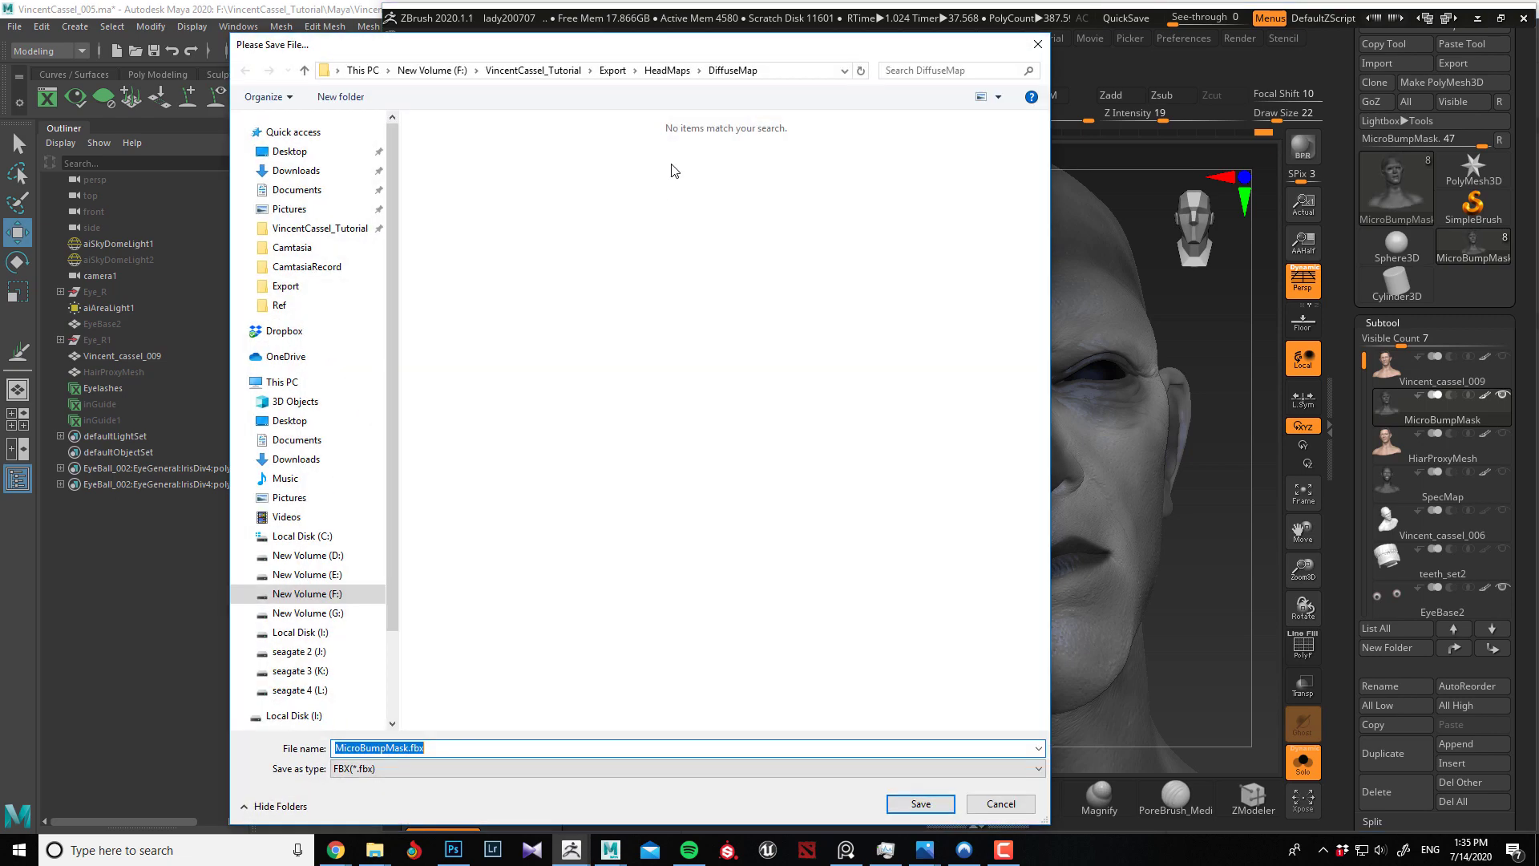
{"action": "left_click", "coordinate": [667, 70]}
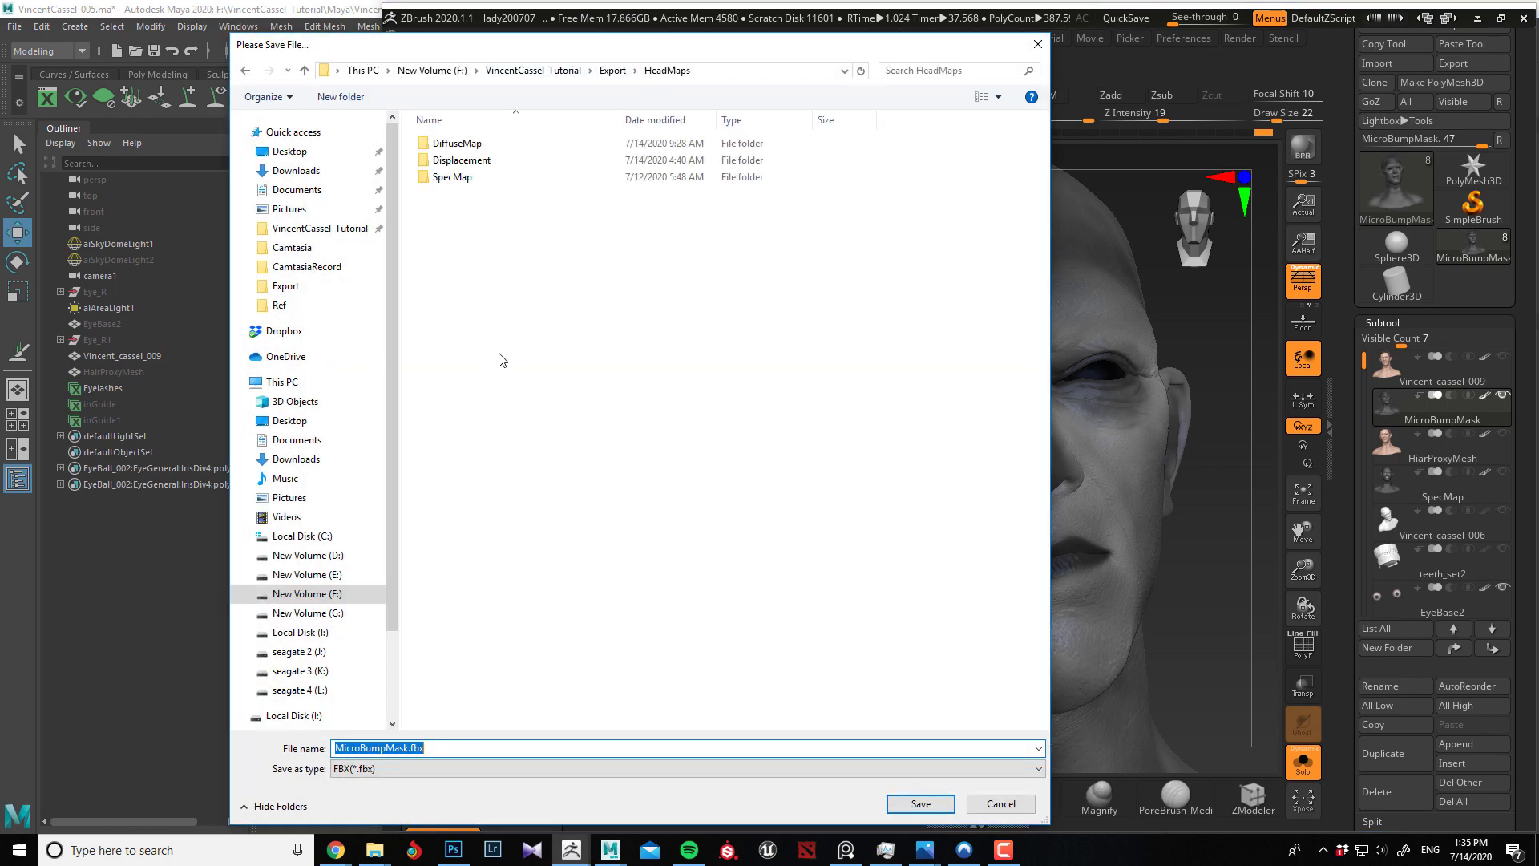
{"action": "right_click", "coordinate": [474, 261]}
{"action": "mouse_move", "coordinate": [565, 454]}
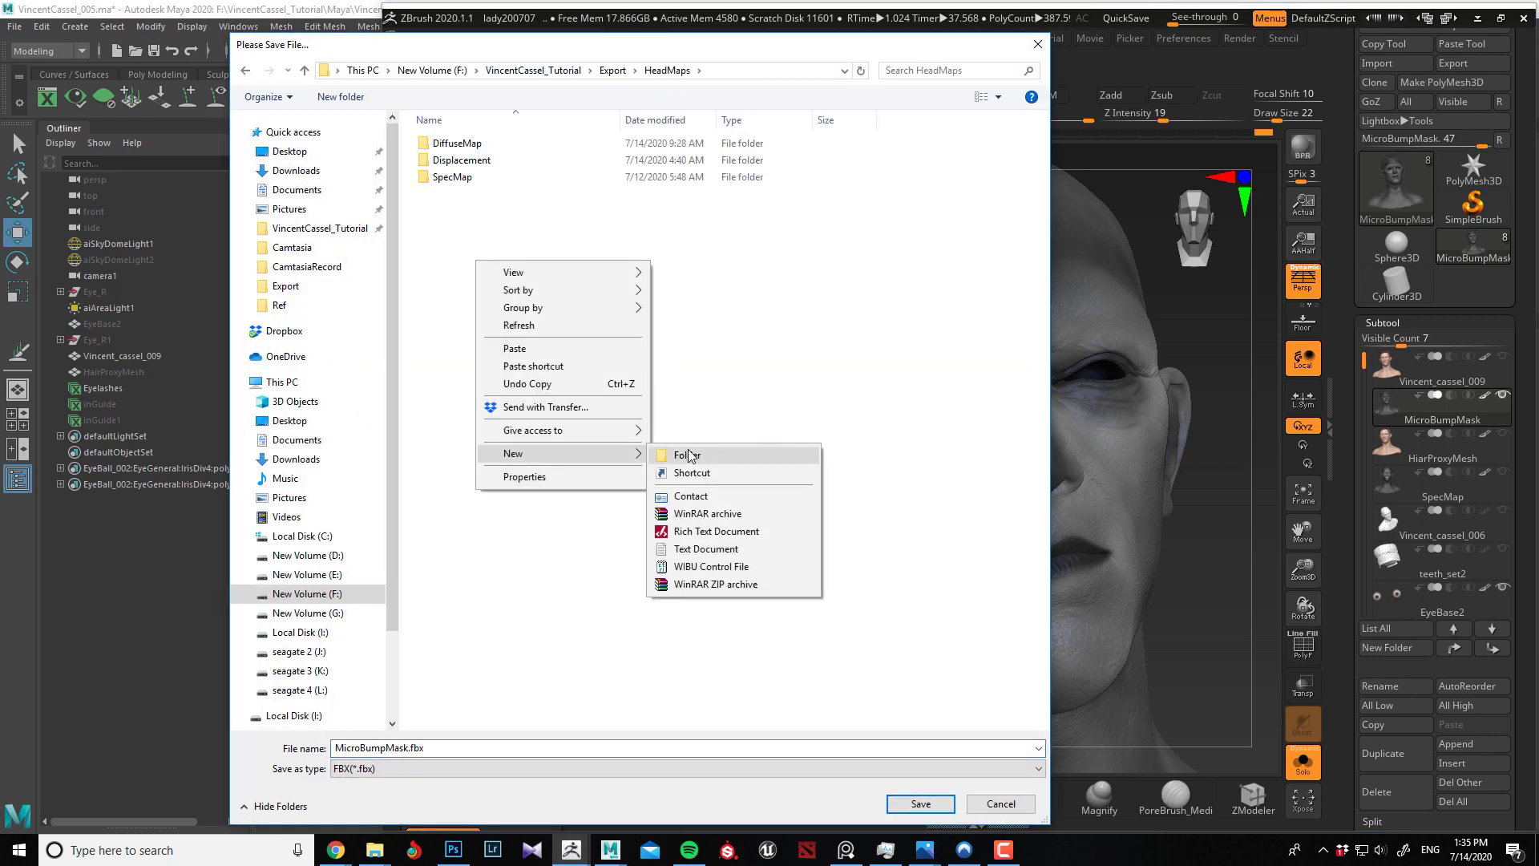
{"action": "left_click", "coordinate": [688, 455]}
{"action": "type", "text": "MicrobumpMask"}
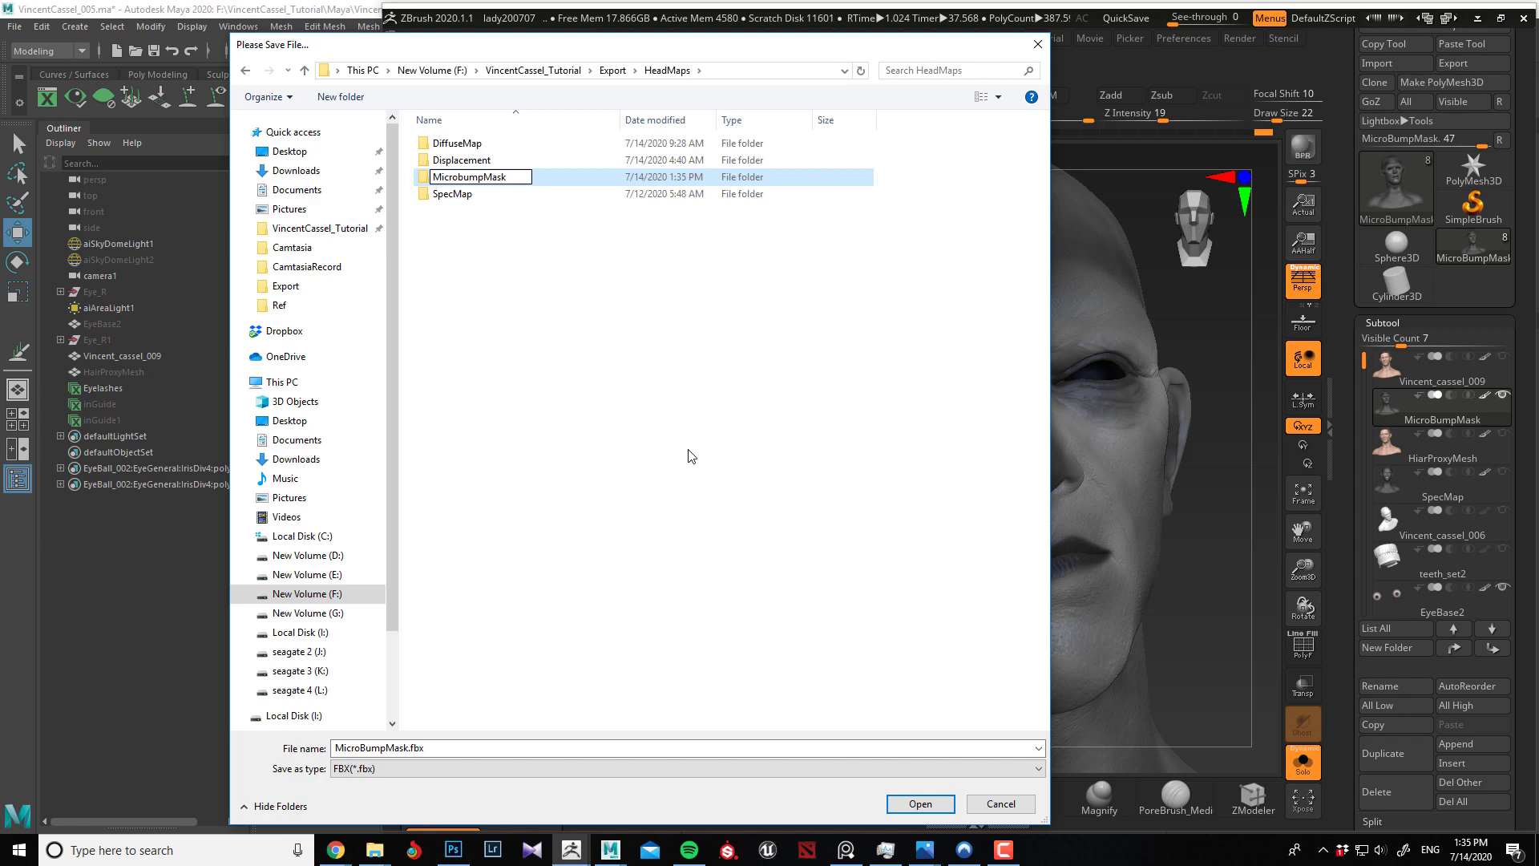
{"action": "key", "text": "Return"}
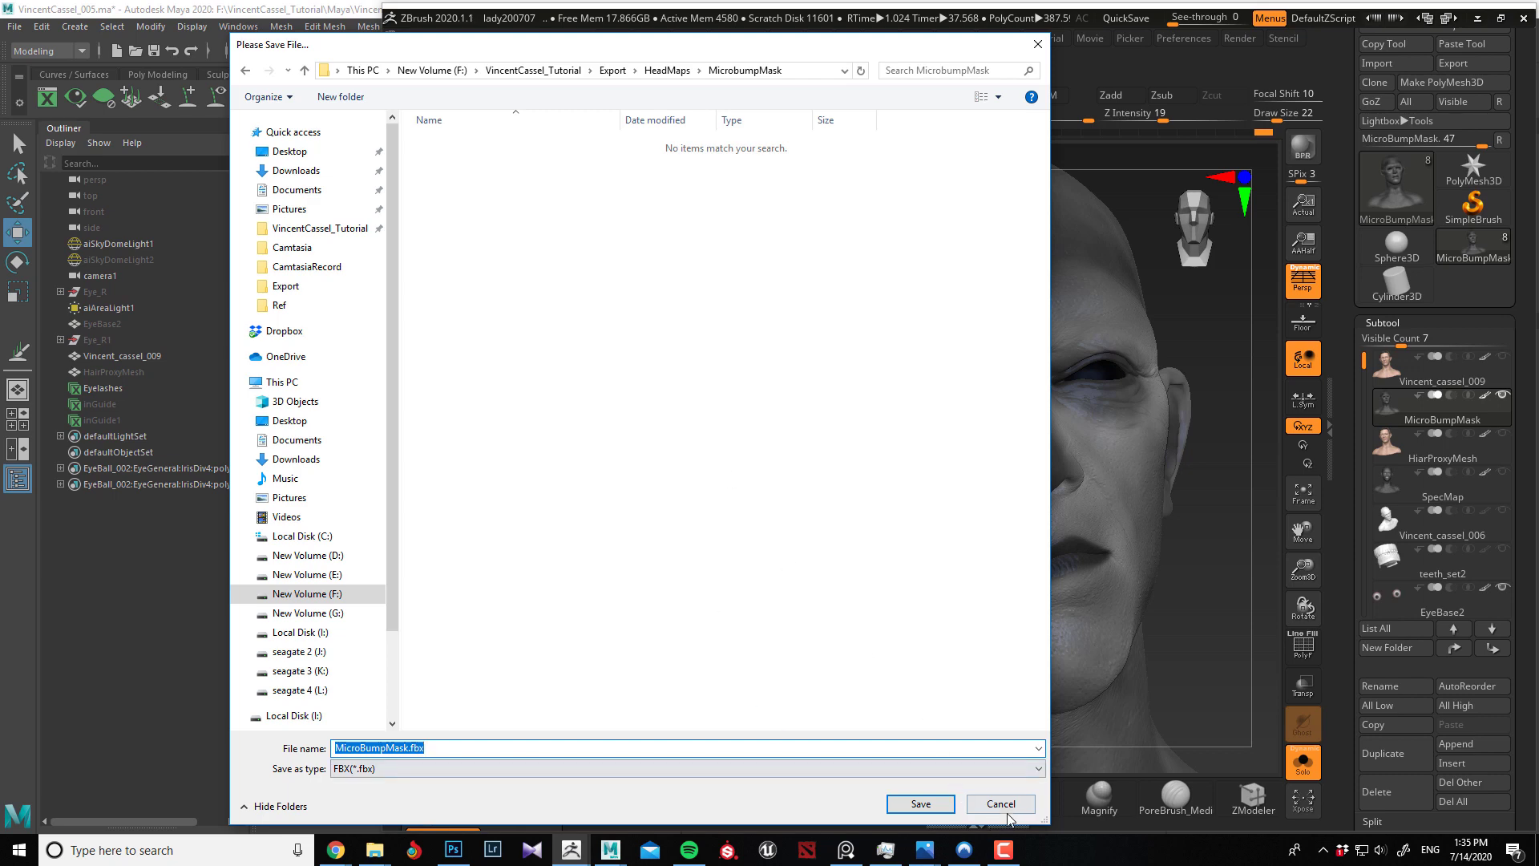
{"action": "left_click", "coordinate": [1001, 804]}
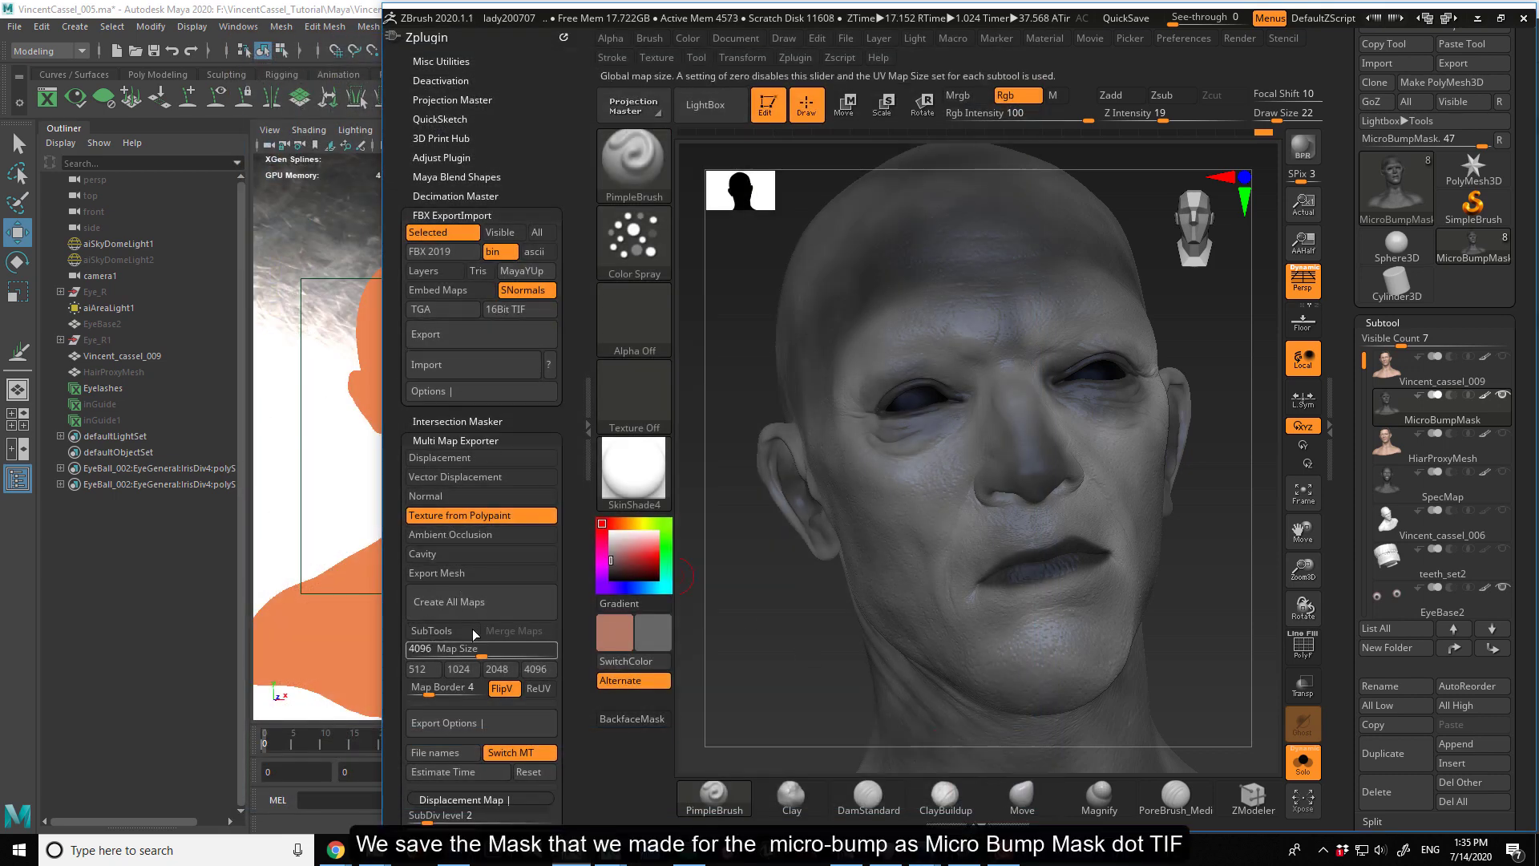
Create the polypaint texture maps with Multi Map Exporter and save them as MicroBumpMask.tif in the HeadMaps\MicrobumpMask folder.
{"action": "left_click", "coordinate": [455, 606]}
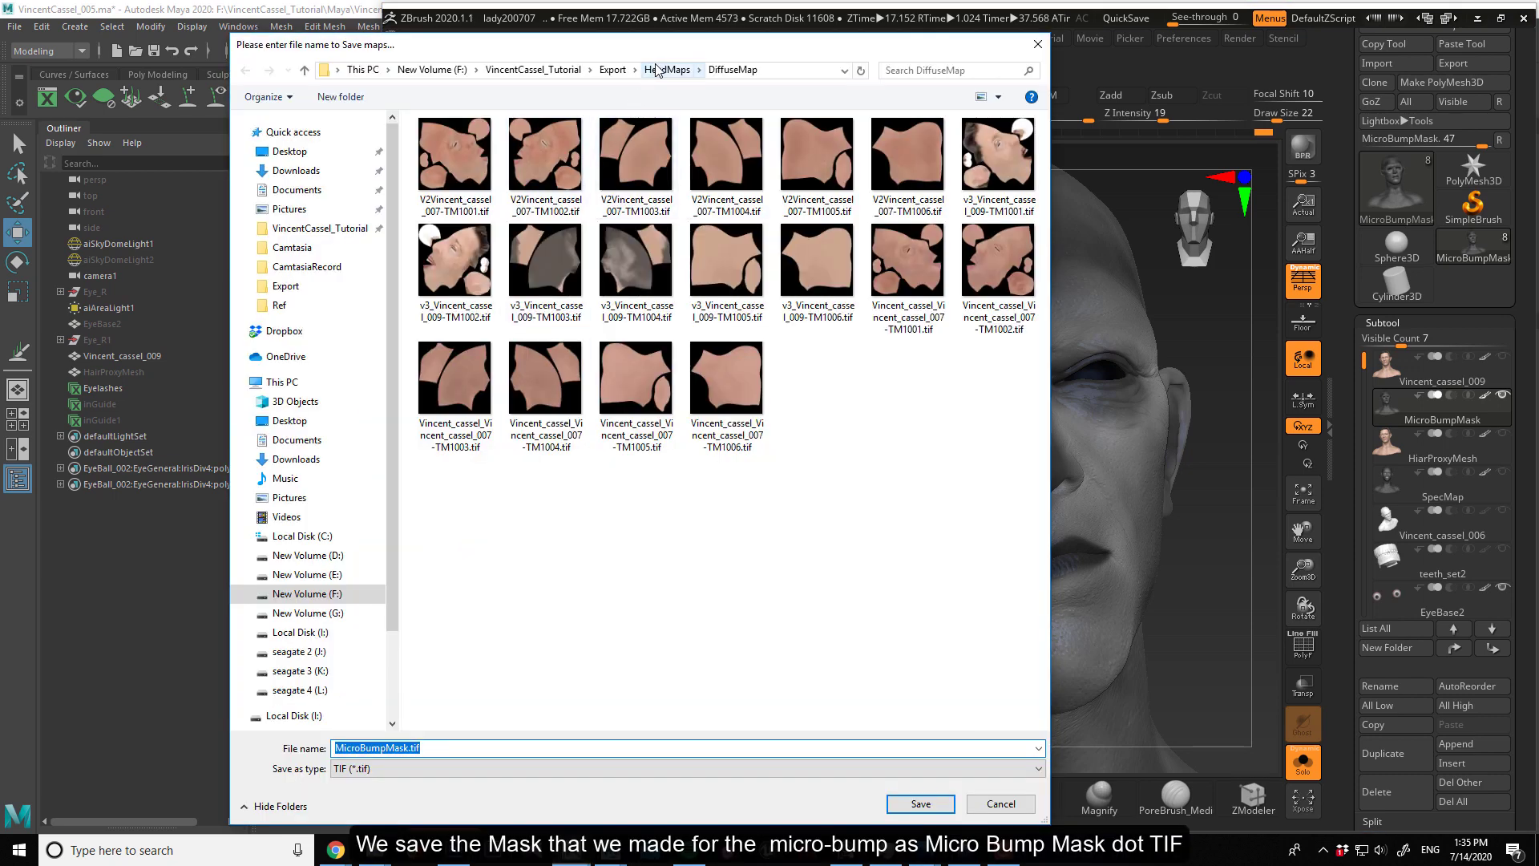
{"action": "left_click", "coordinate": [655, 70]}
{"action": "double_click", "coordinate": [480, 178]}
{"action": "left_click", "coordinate": [404, 745]}
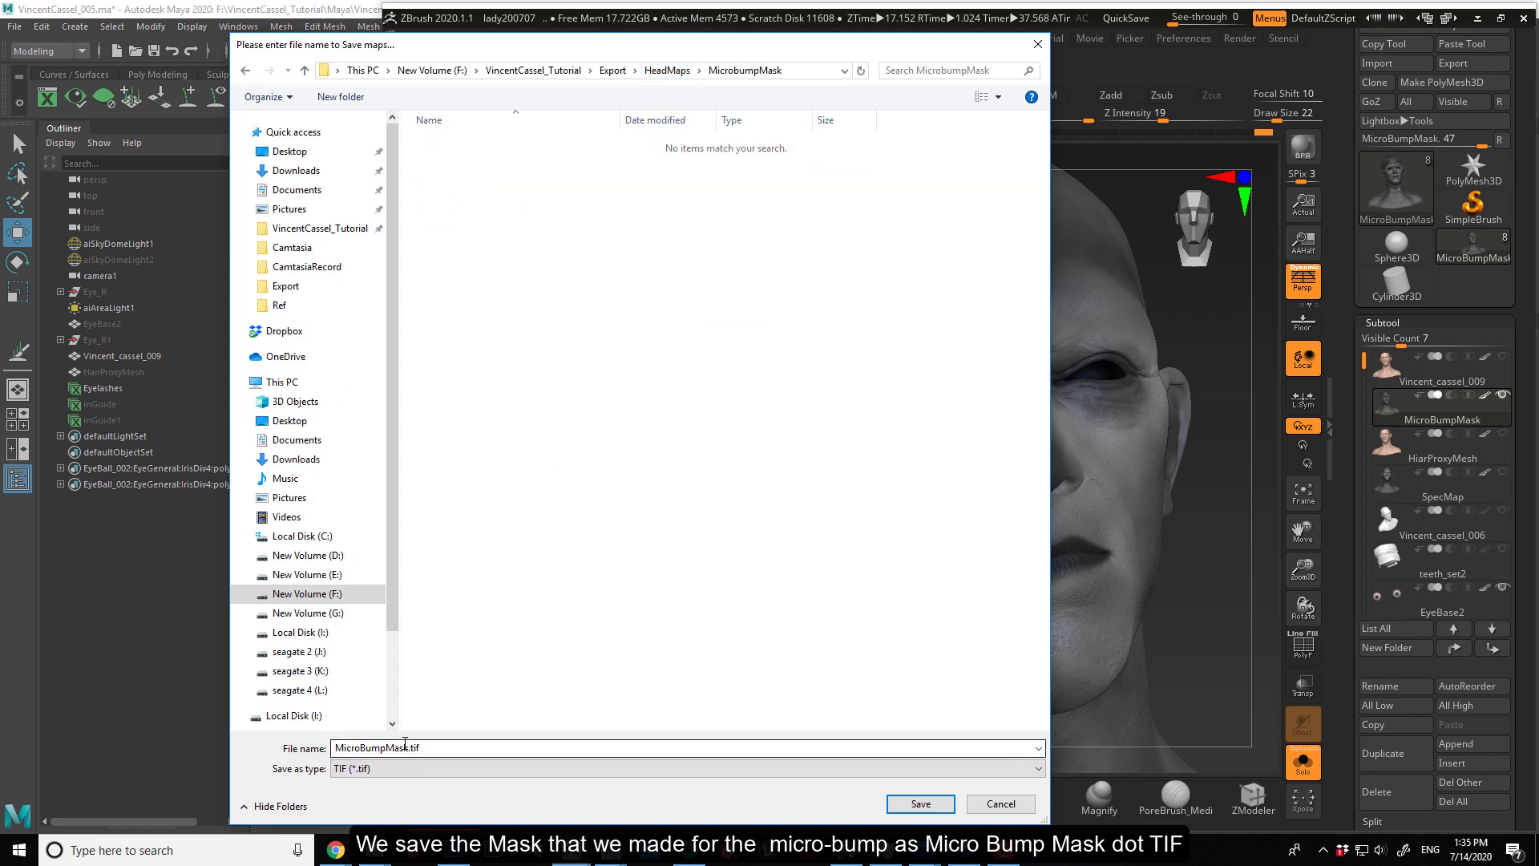
{"action": "double_click", "coordinate": [407, 748]}
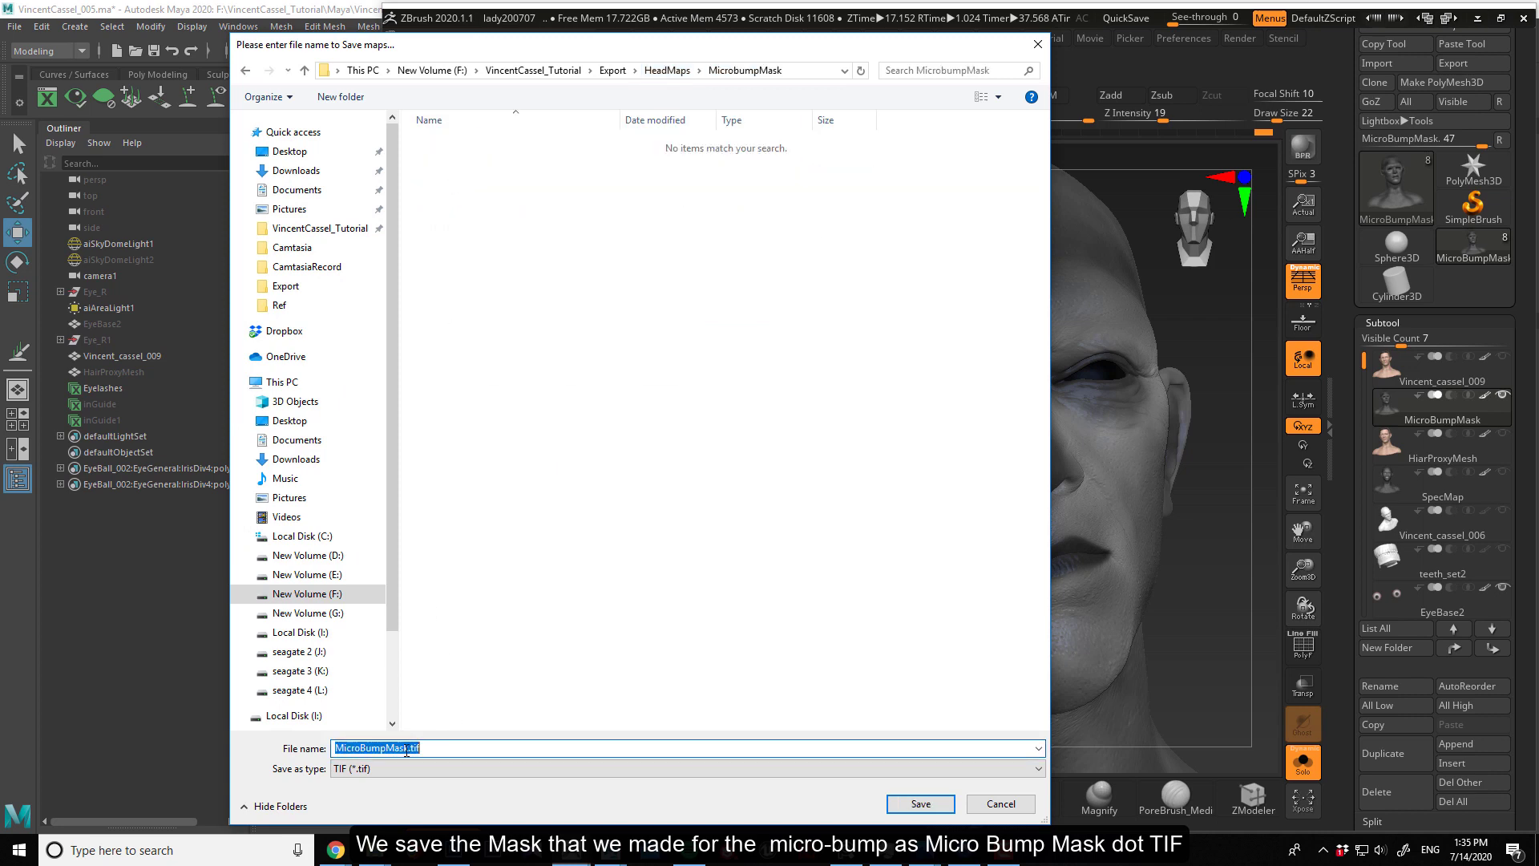
{"action": "left_click", "coordinate": [919, 803]}
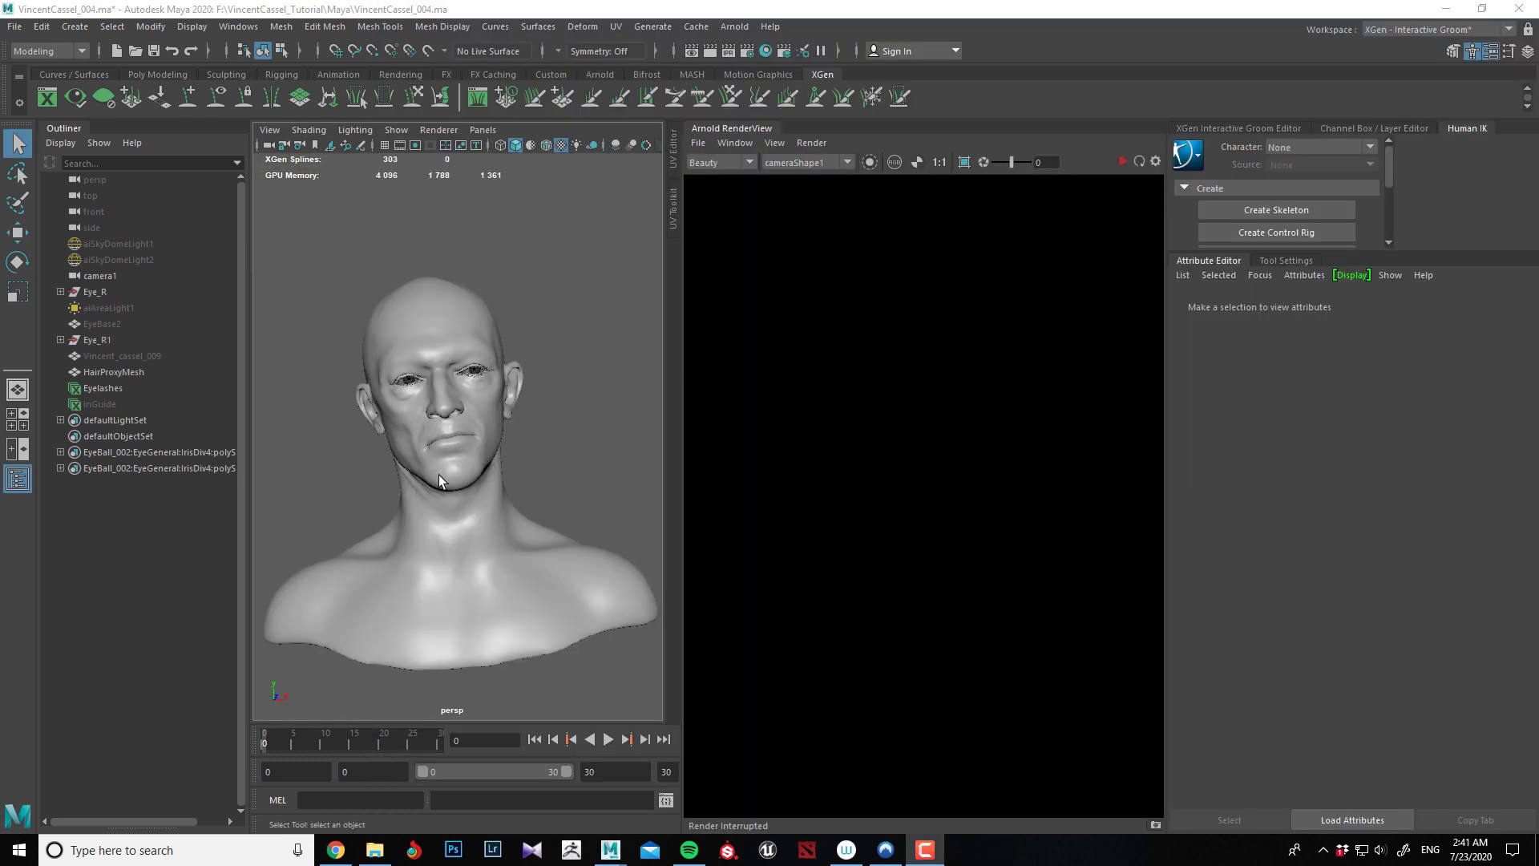
In Maya, collapse the Arnold RenderView and delete HairProxyMesh from the scene.
{"action": "left_click_drag", "start_coordinate": [440, 474], "coordinate": [329, 532], "text": "alt"}
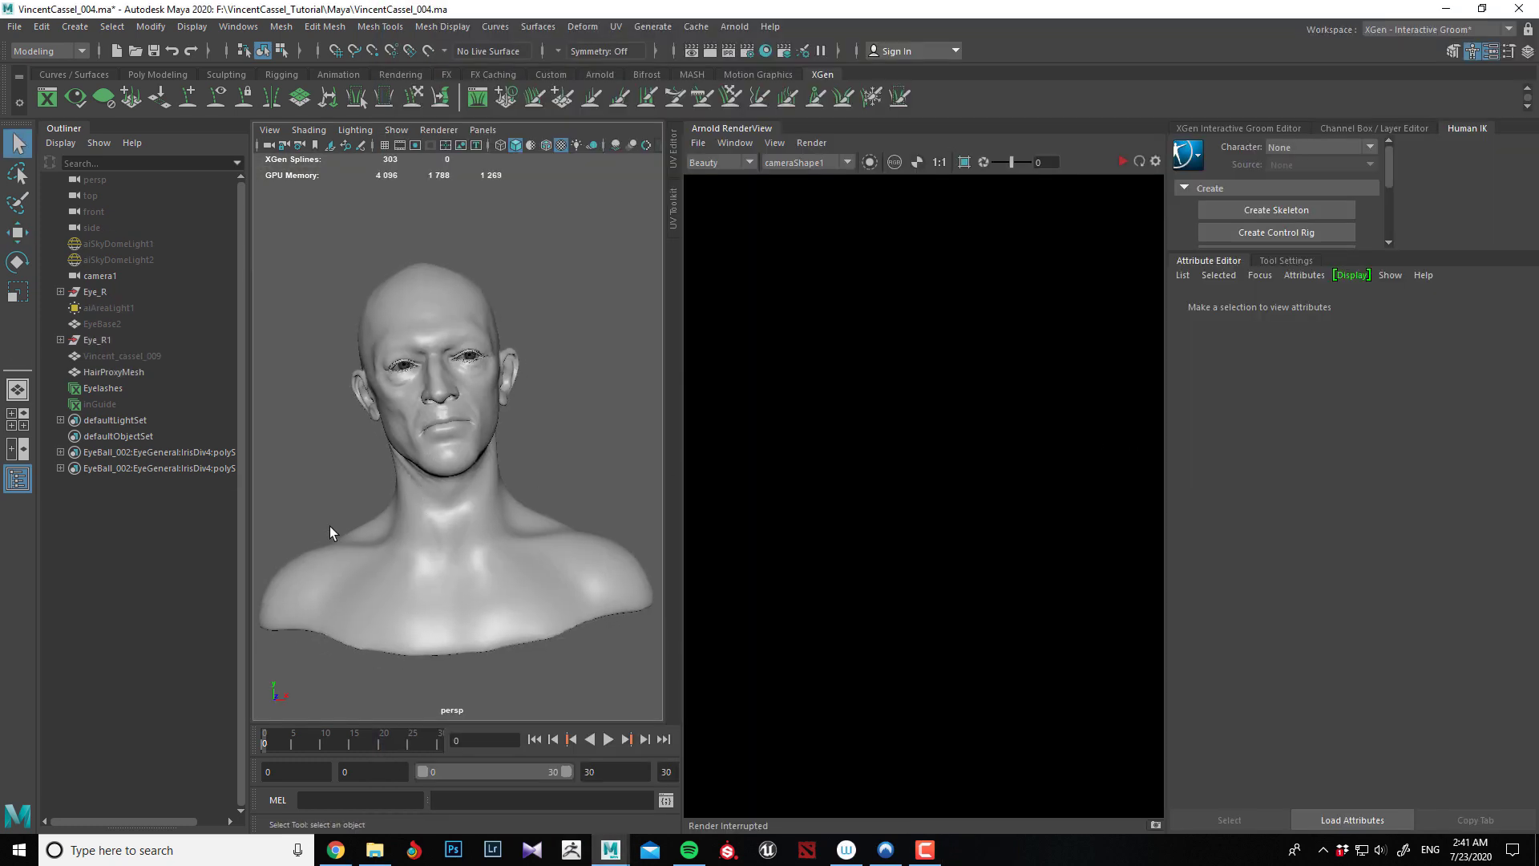
{"action": "left_click", "coordinate": [739, 131]}
{"action": "left_click", "coordinate": [560, 304]}
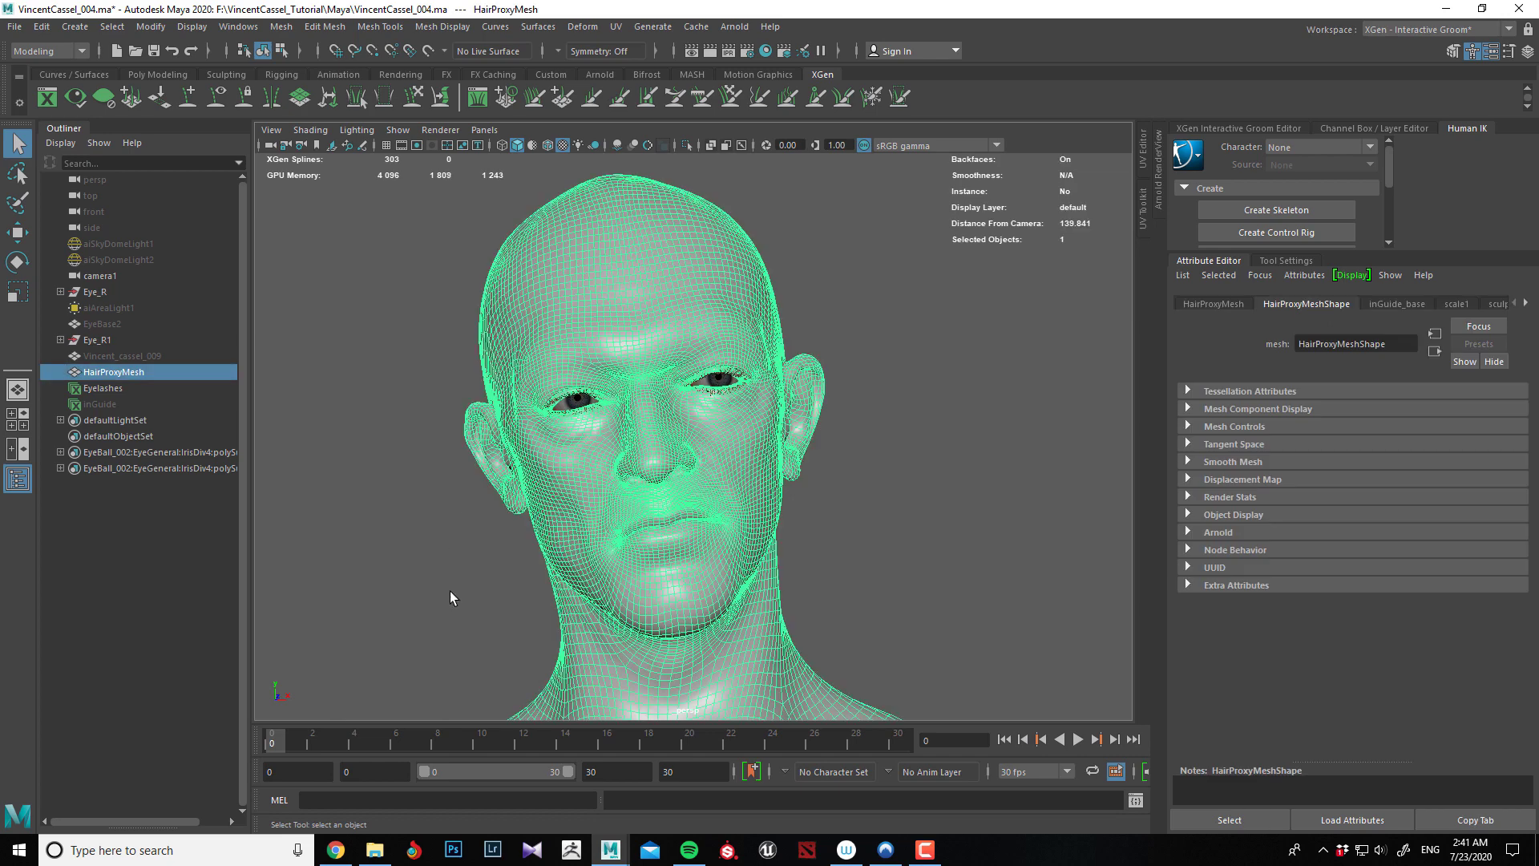
{"action": "key", "text": "Delete"}
Import the Vincent_cassel_009 head mesh from the project's Export folder.
{"action": "left_click", "coordinate": [15, 27]}
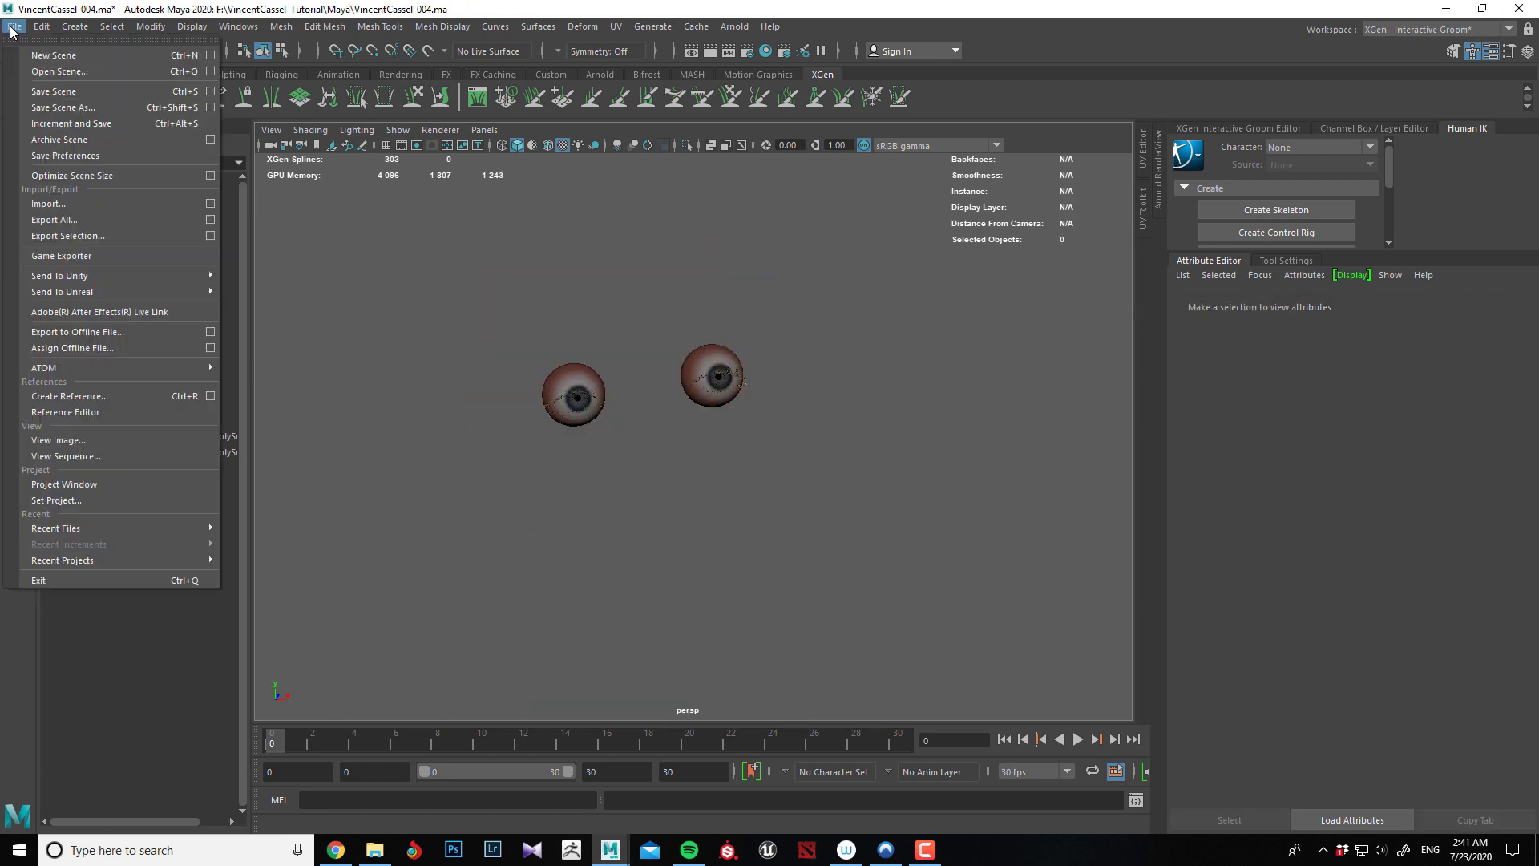
{"action": "left_click", "coordinate": [41, 205]}
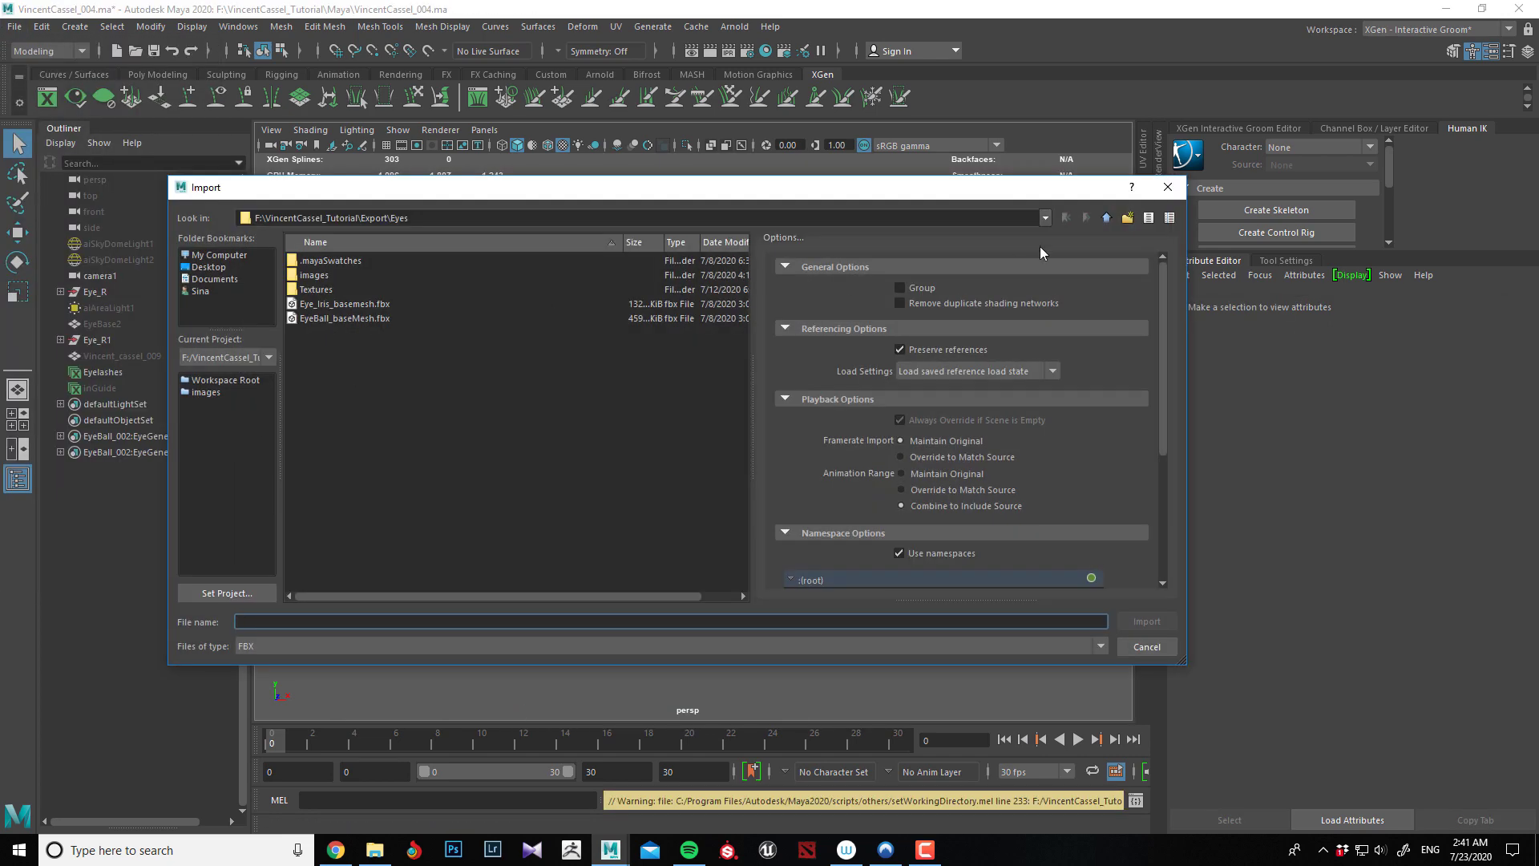
{"action": "left_click", "coordinate": [1105, 219]}
{"action": "double_click", "coordinate": [360, 378]}
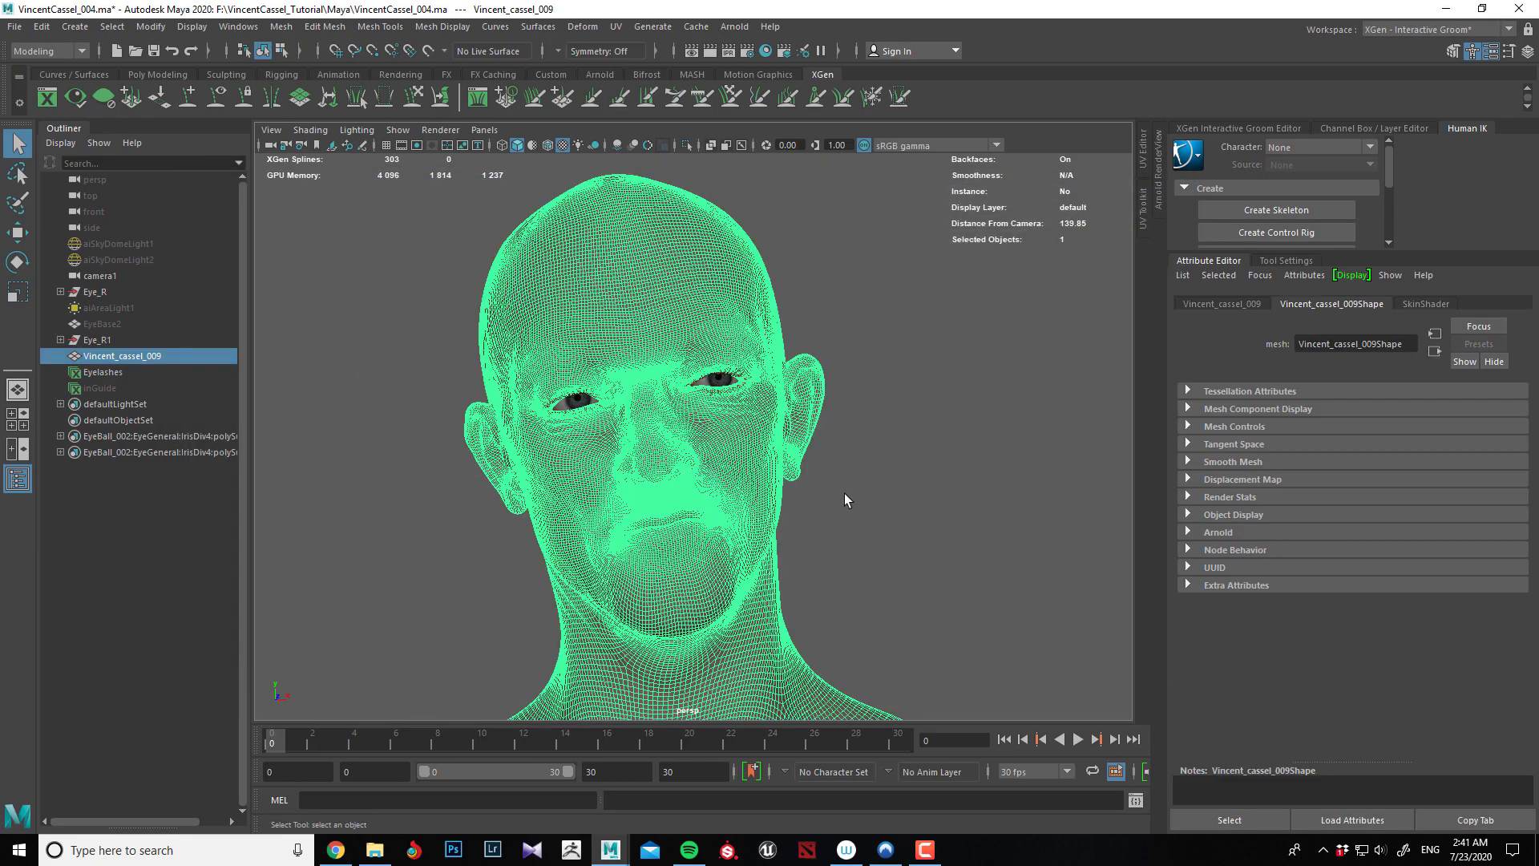
Examine how the imported head's eyelids fit against the eyeball and eyelashes.
{"action": "left_click_drag", "start_coordinate": [893, 499], "coordinate": [725, 504], "text": "alt"}
{"action": "middle_click_drag", "start_coordinate": [725, 504], "coordinate": [777, 537], "text": "alt"}
{"action": "right_click_drag", "start_coordinate": [778, 537], "coordinate": [773, 594], "text": "alt"}
{"action": "middle_click_drag", "start_coordinate": [596, 461], "coordinate": [556, 525], "text": "alt"}
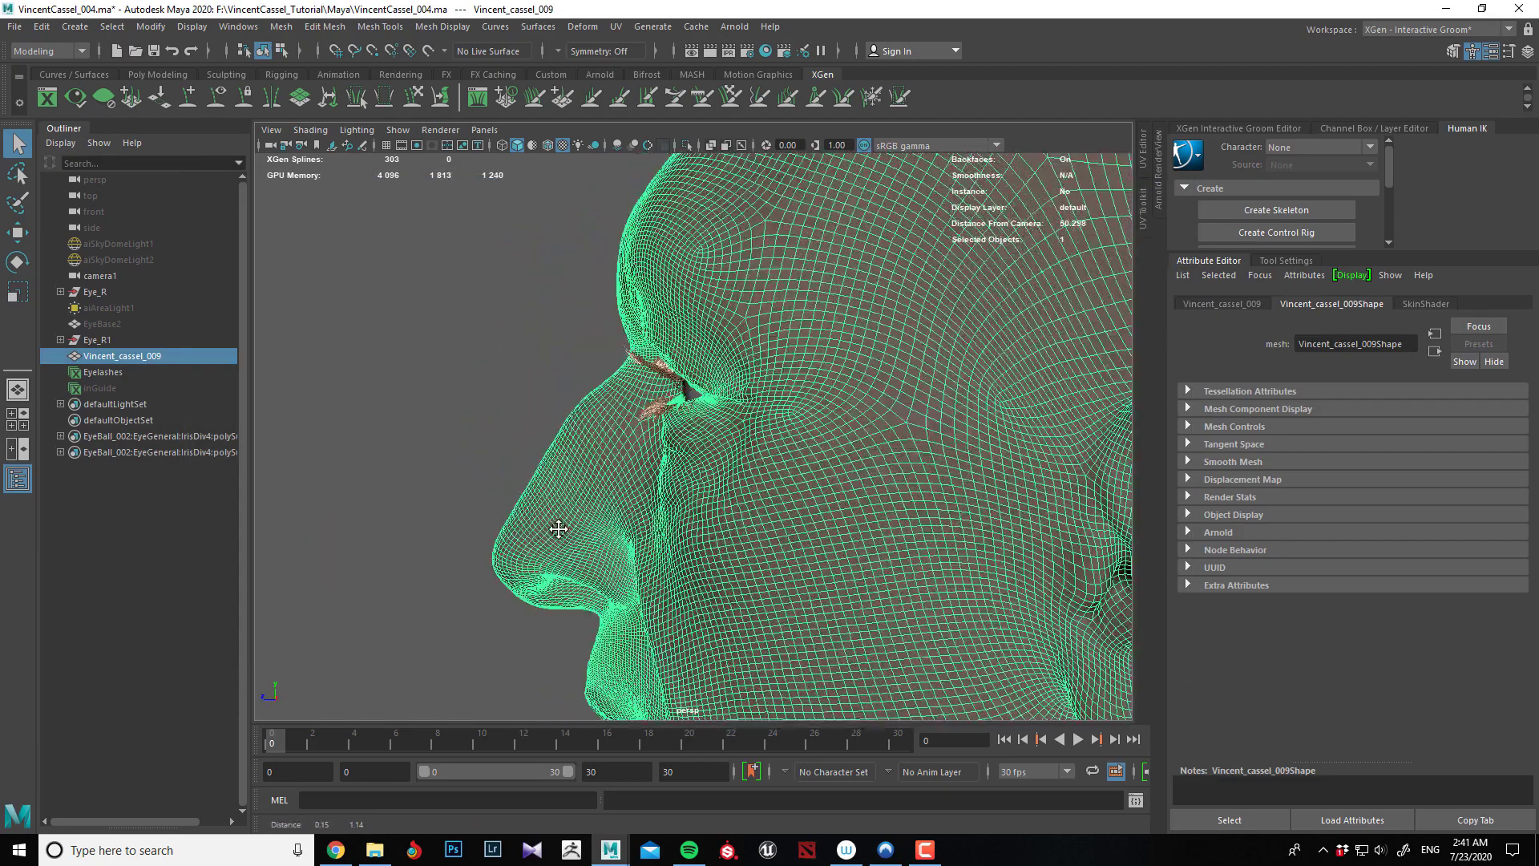
{"action": "left_click_drag", "start_coordinate": [557, 526], "coordinate": [654, 517], "text": "alt"}
{"action": "right_click_drag", "start_coordinate": [553, 510], "coordinate": [663, 483], "text": "alt"}
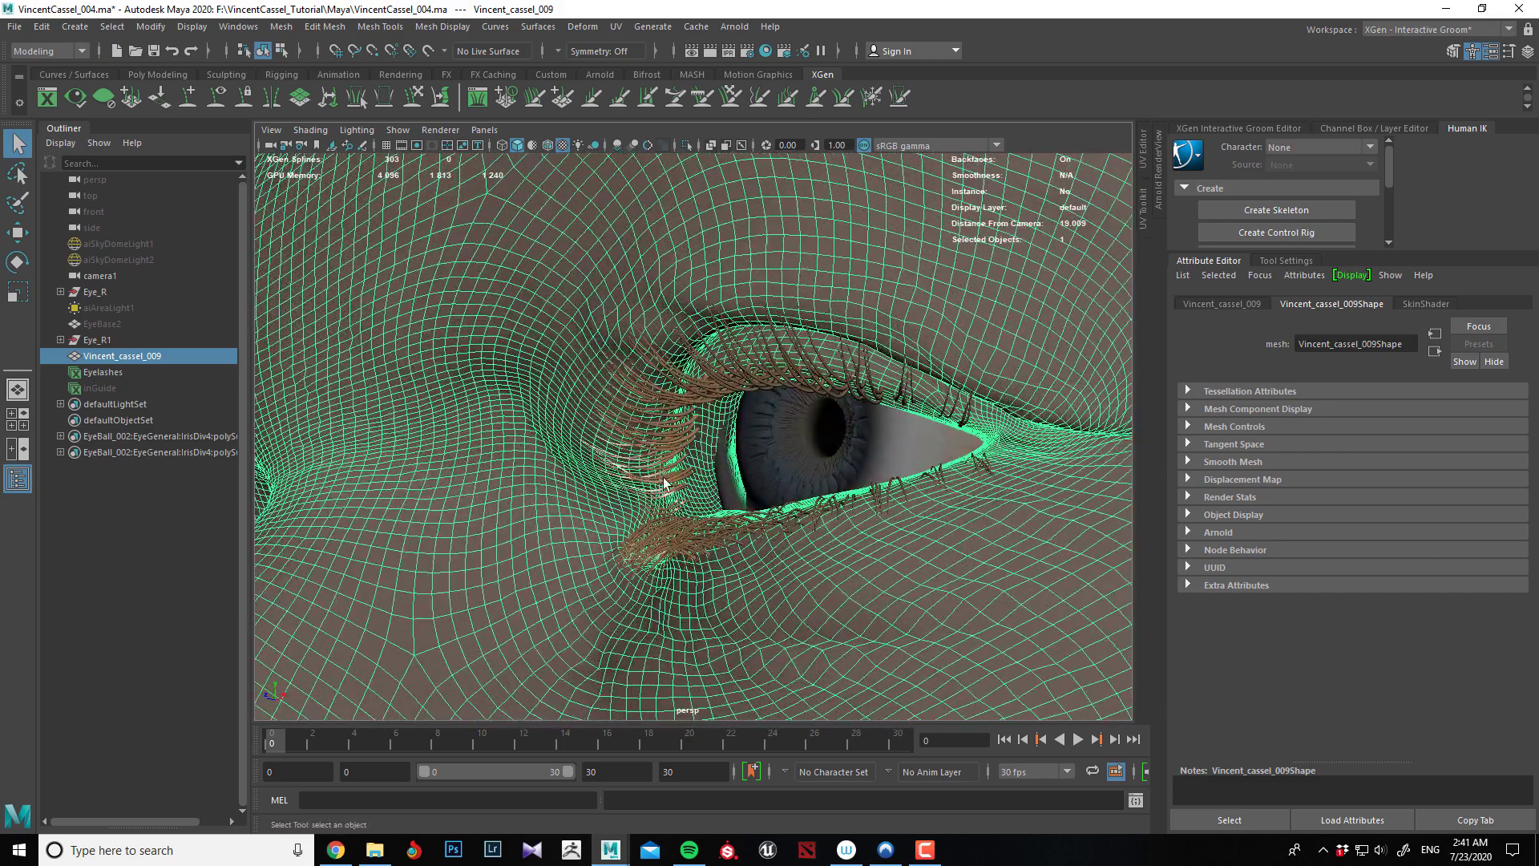
Select Eye_R and Eye_R1 and move both eyes forward in the eye sockets, to a Translate Z of about -0.763 for Eye_R1.
{"action": "left_click", "coordinate": [93, 291]}
{"action": "left_click", "coordinate": [109, 340], "text": "ctrl"}
{"action": "left_click_drag", "start_coordinate": [425, 387], "coordinate": [608, 386], "text": "alt"}
{"action": "right_click_drag", "start_coordinate": [609, 387], "coordinate": [537, 386], "text": "alt"}
{"action": "left_click_drag", "start_coordinate": [537, 387], "coordinate": [641, 393], "text": "alt"}
{"action": "right_click_drag", "start_coordinate": [593, 388], "coordinate": [505, 377], "text": "alt"}
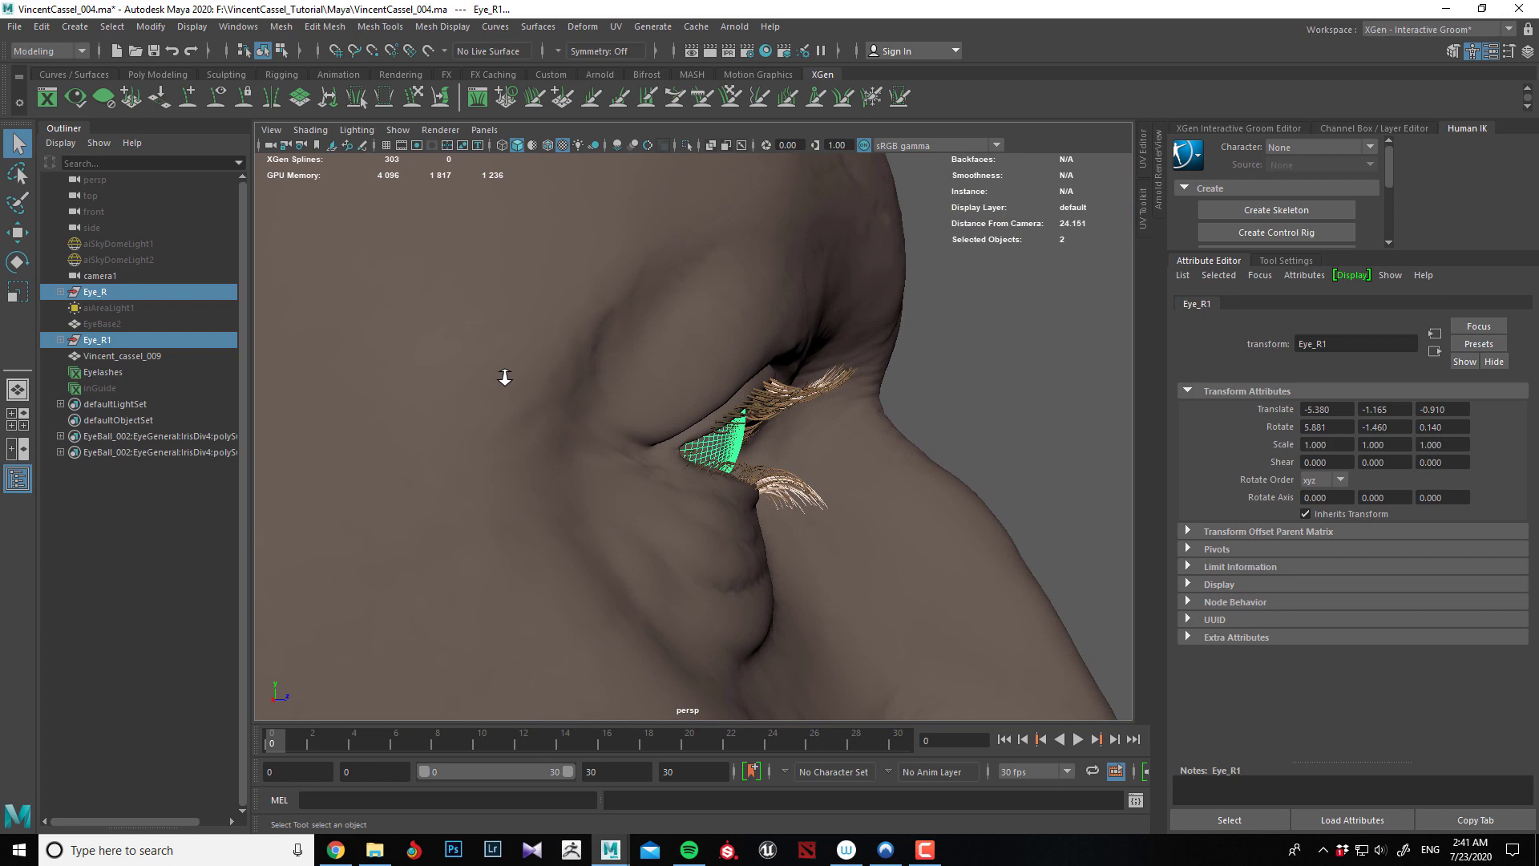
{"action": "key", "text": "w"}
{"action": "left_click_drag", "start_coordinate": [633, 461], "coordinate": [517, 520], "text": "alt"}
{"action": "left_click_drag", "start_coordinate": [770, 550], "coordinate": [662, 460]}
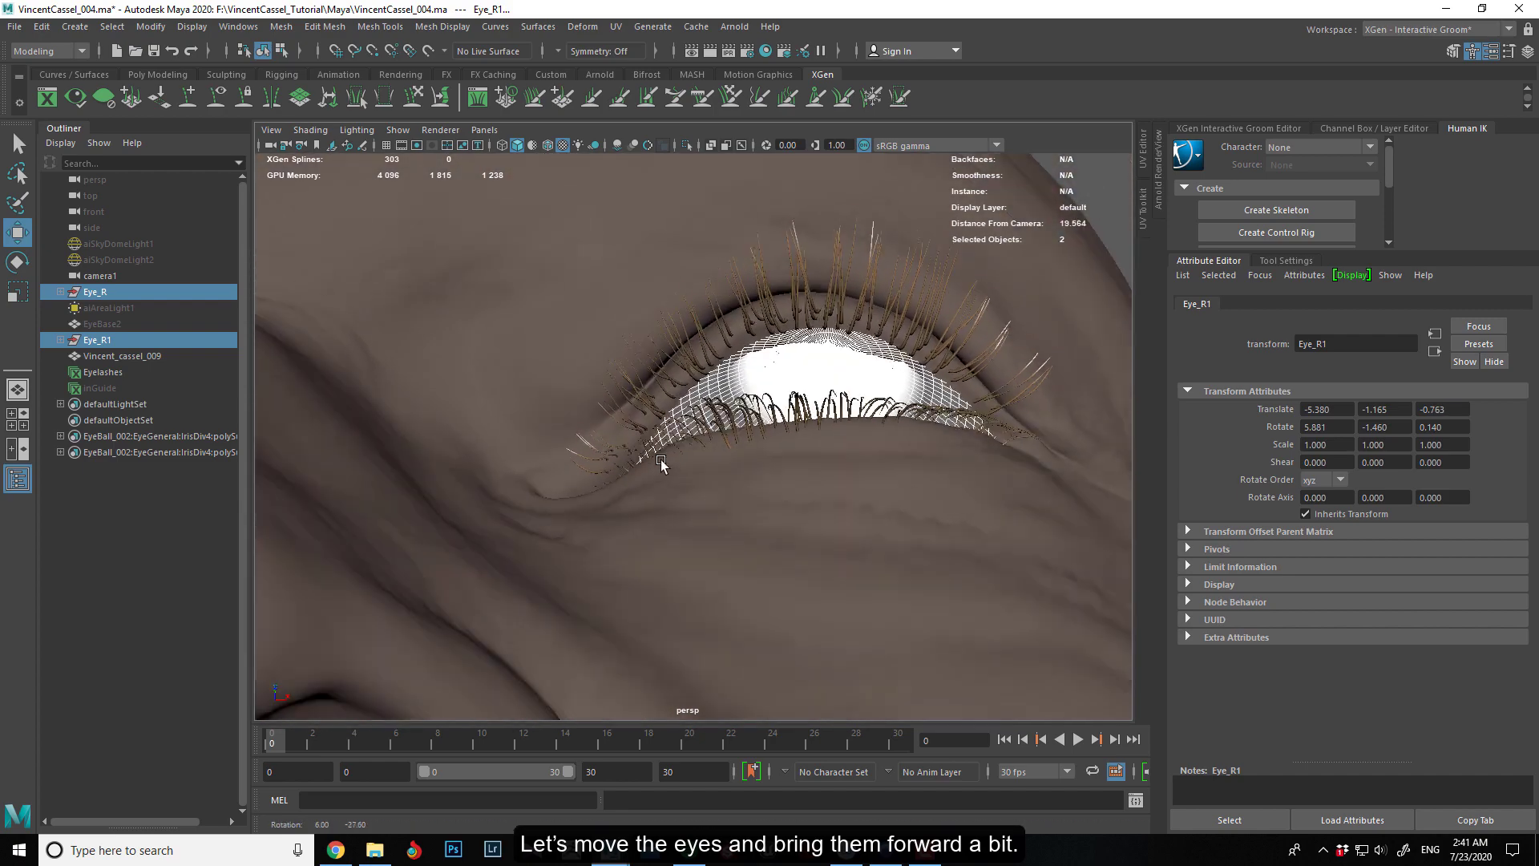
Refine the fit of both eyes in the eyelids, placing Eye_R1 at about Translate X -5.393 and Z -0.857, and clear the selection.
{"action": "right_click_drag", "start_coordinate": [663, 460], "coordinate": [512, 415], "text": "alt"}
{"action": "middle_click_drag", "start_coordinate": [512, 416], "coordinate": [580, 412], "text": "alt"}
{"action": "left_click_drag", "start_coordinate": [359, 492], "coordinate": [608, 481]}
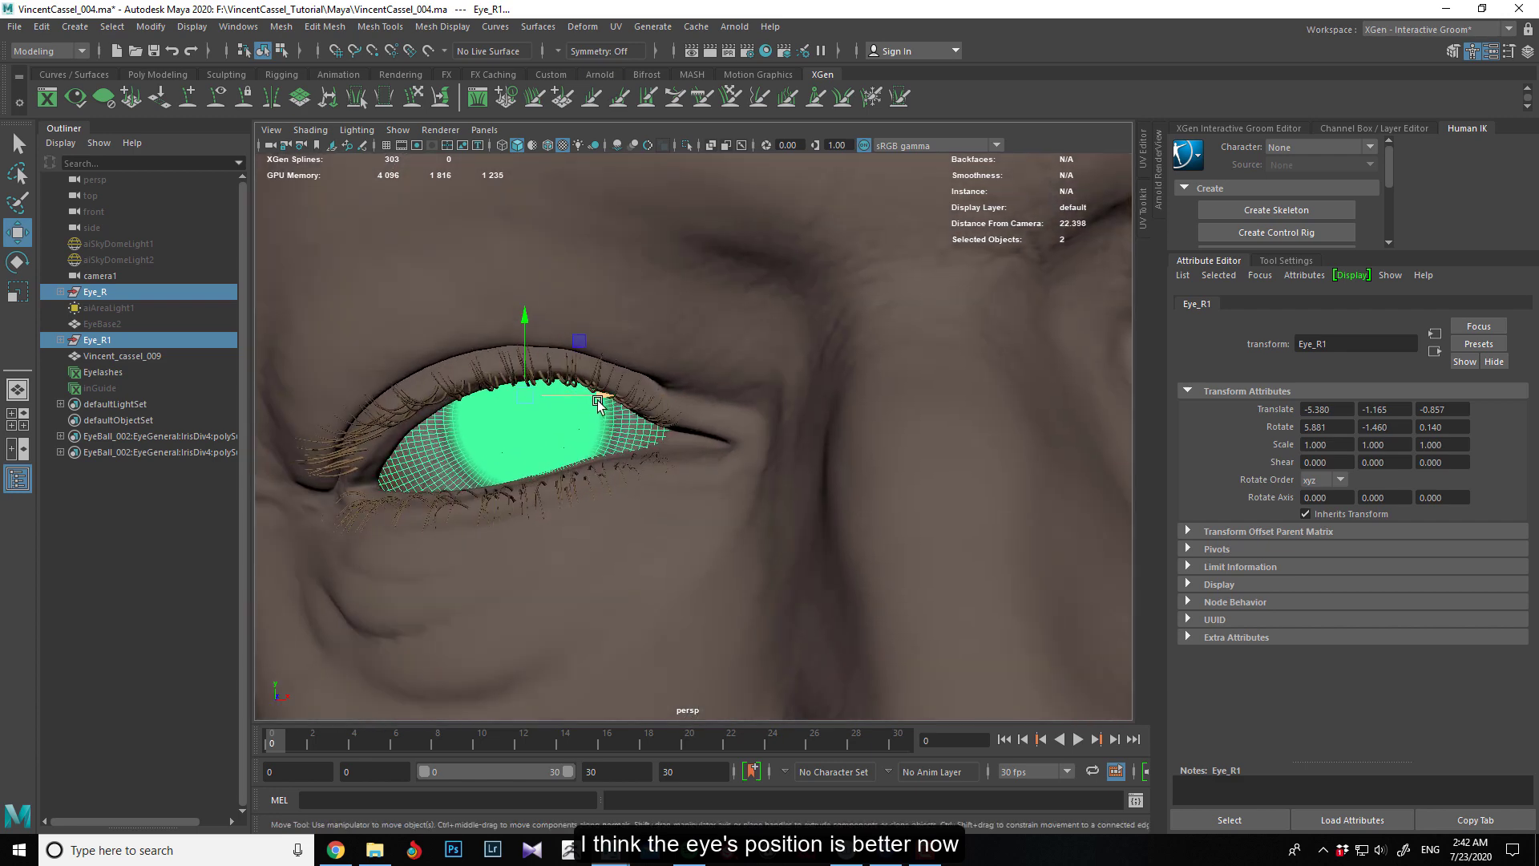
{"action": "left_click_drag", "start_coordinate": [600, 395], "coordinate": [598, 304]}
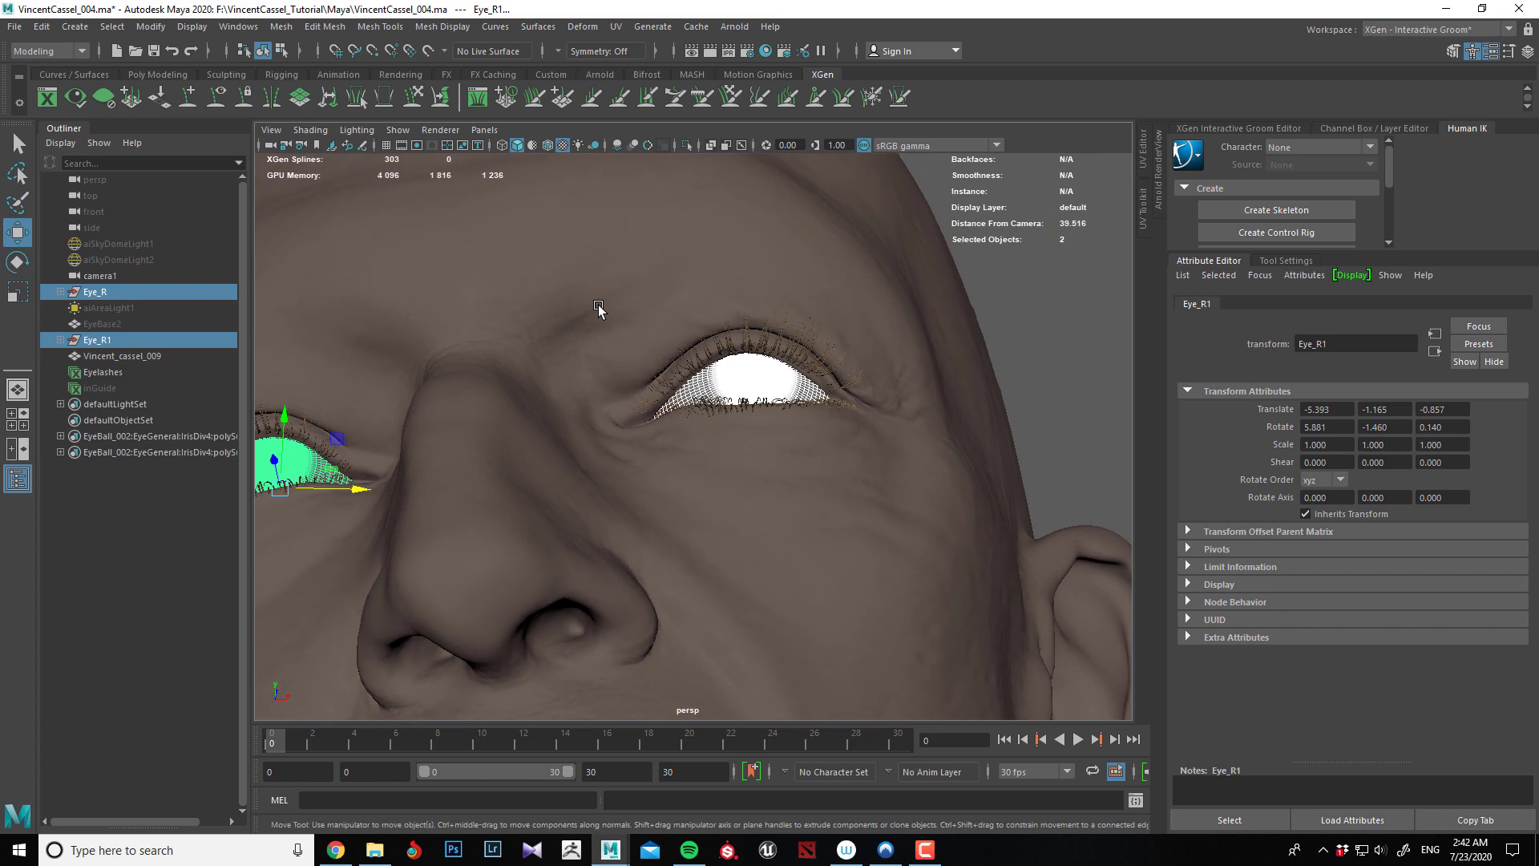
{"action": "left_click_drag", "start_coordinate": [646, 275], "coordinate": [959, 358], "text": "alt"}
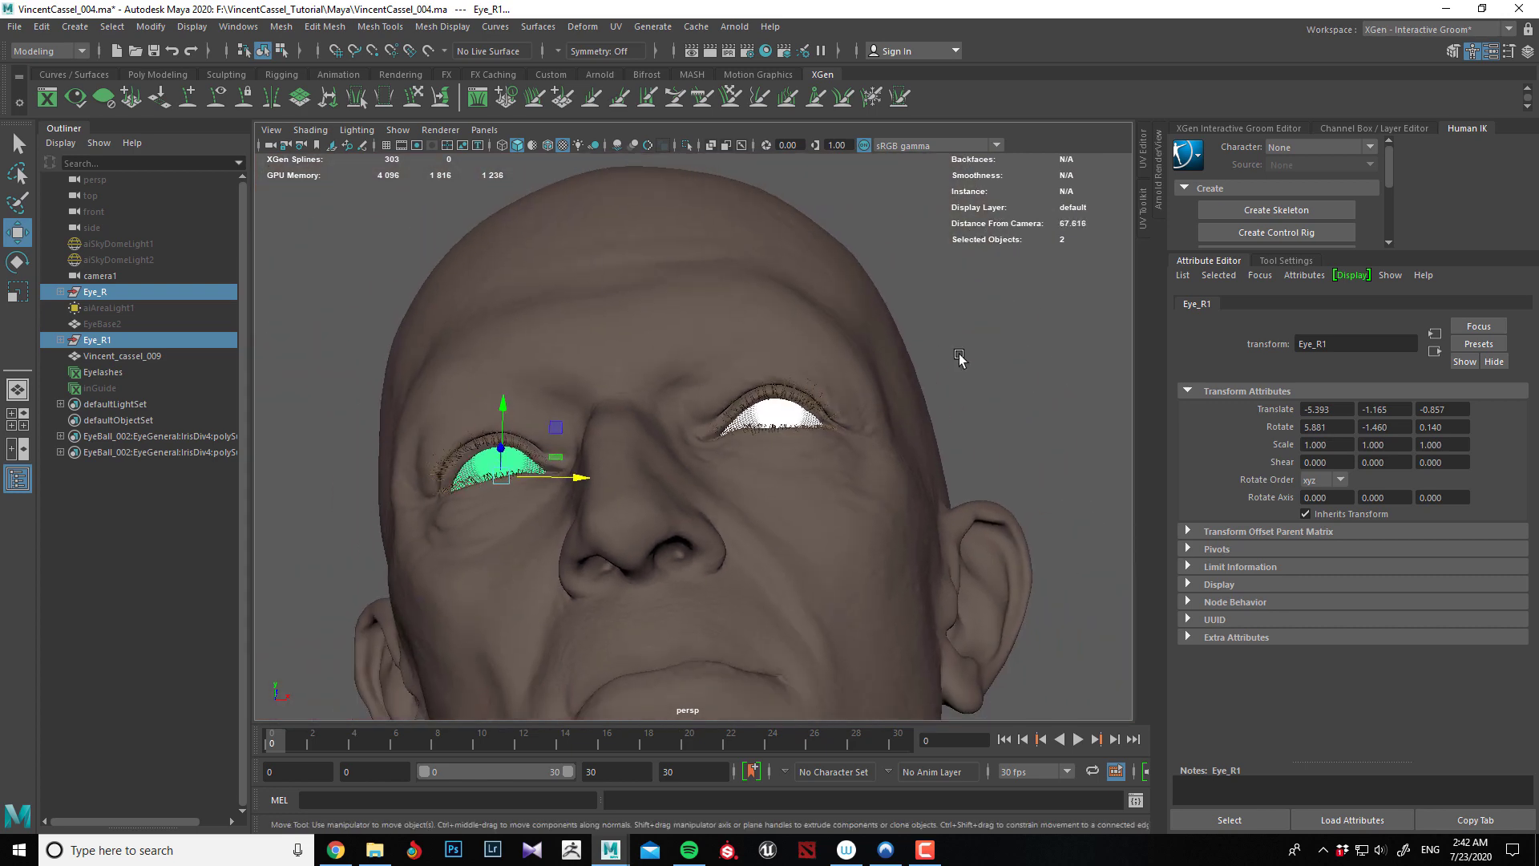
{"action": "left_click", "coordinate": [994, 355]}
Select the Vincent_cassel_009 head and connect a new File texture to the Subsurface Color of its SkinShader material.
{"action": "left_click_drag", "start_coordinate": [776, 371], "coordinate": [591, 439], "text": "alt"}
{"action": "left_click_drag", "start_coordinate": [584, 549], "coordinate": [622, 406], "text": "alt"}
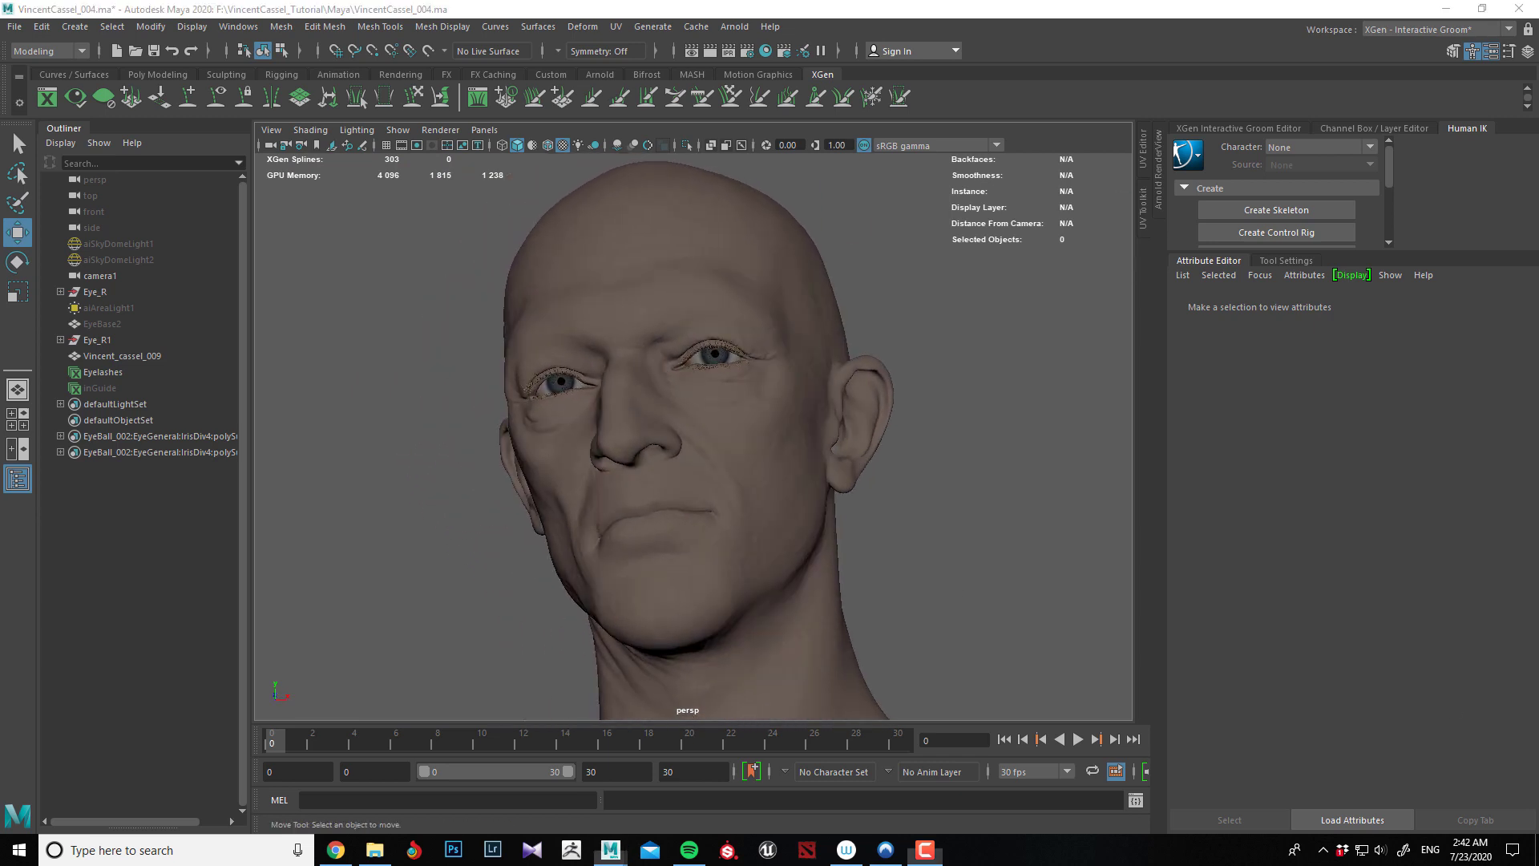
{"action": "middle_click_drag", "start_coordinate": [446, 347], "coordinate": [452, 346], "text": "alt"}
{"action": "left_click_drag", "start_coordinate": [453, 346], "coordinate": [618, 251], "text": "alt"}
{"action": "left_click", "coordinate": [621, 251]}
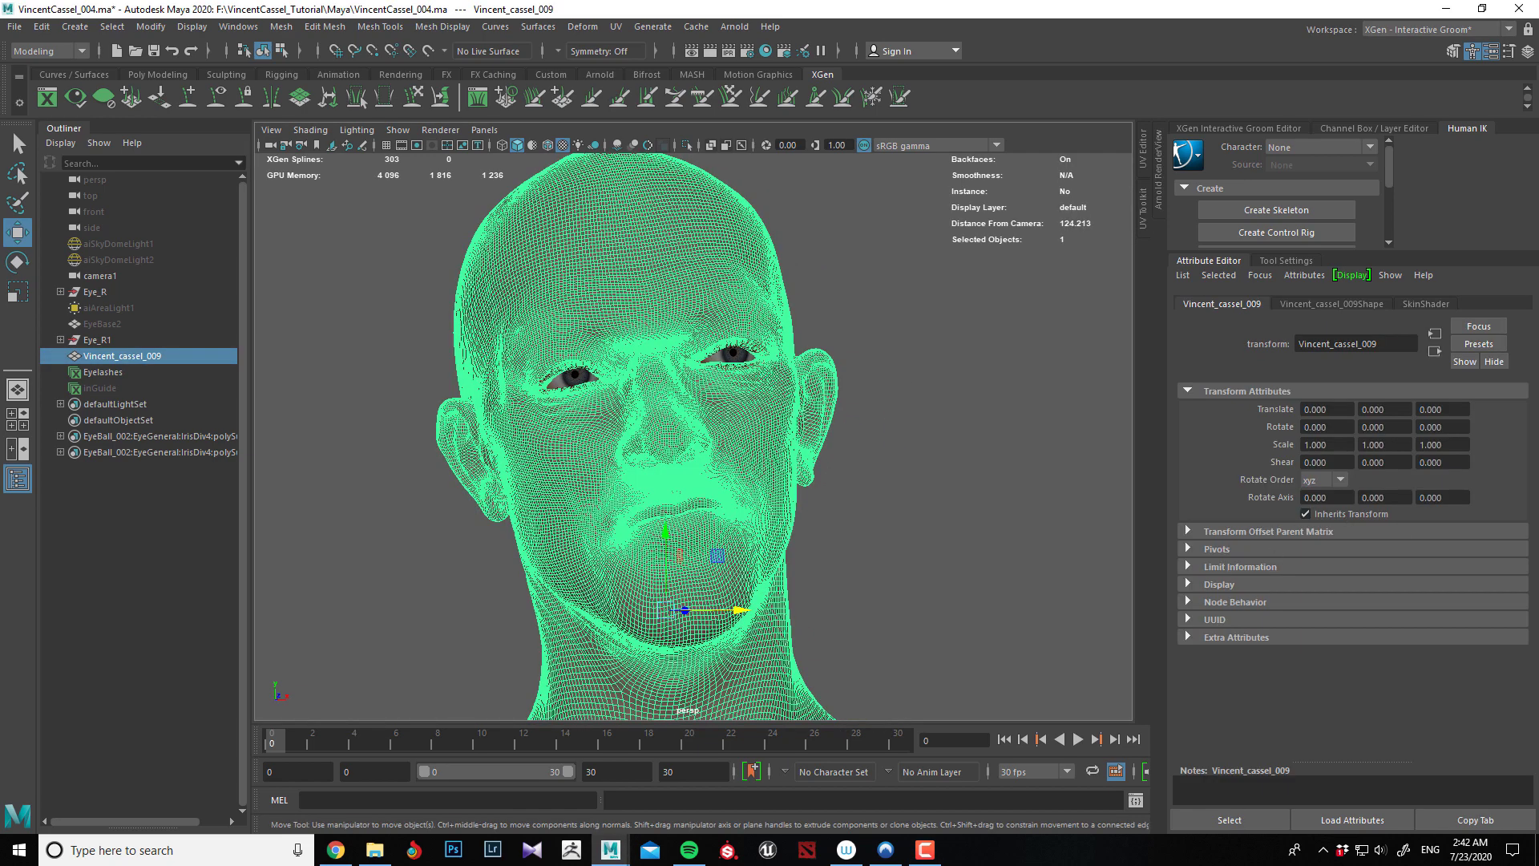
{"action": "left_click", "coordinate": [1414, 304]}
{"action": "scroll", "coordinate": [1234, 537], "scroll_direction": "down", "scroll_amount": 3}
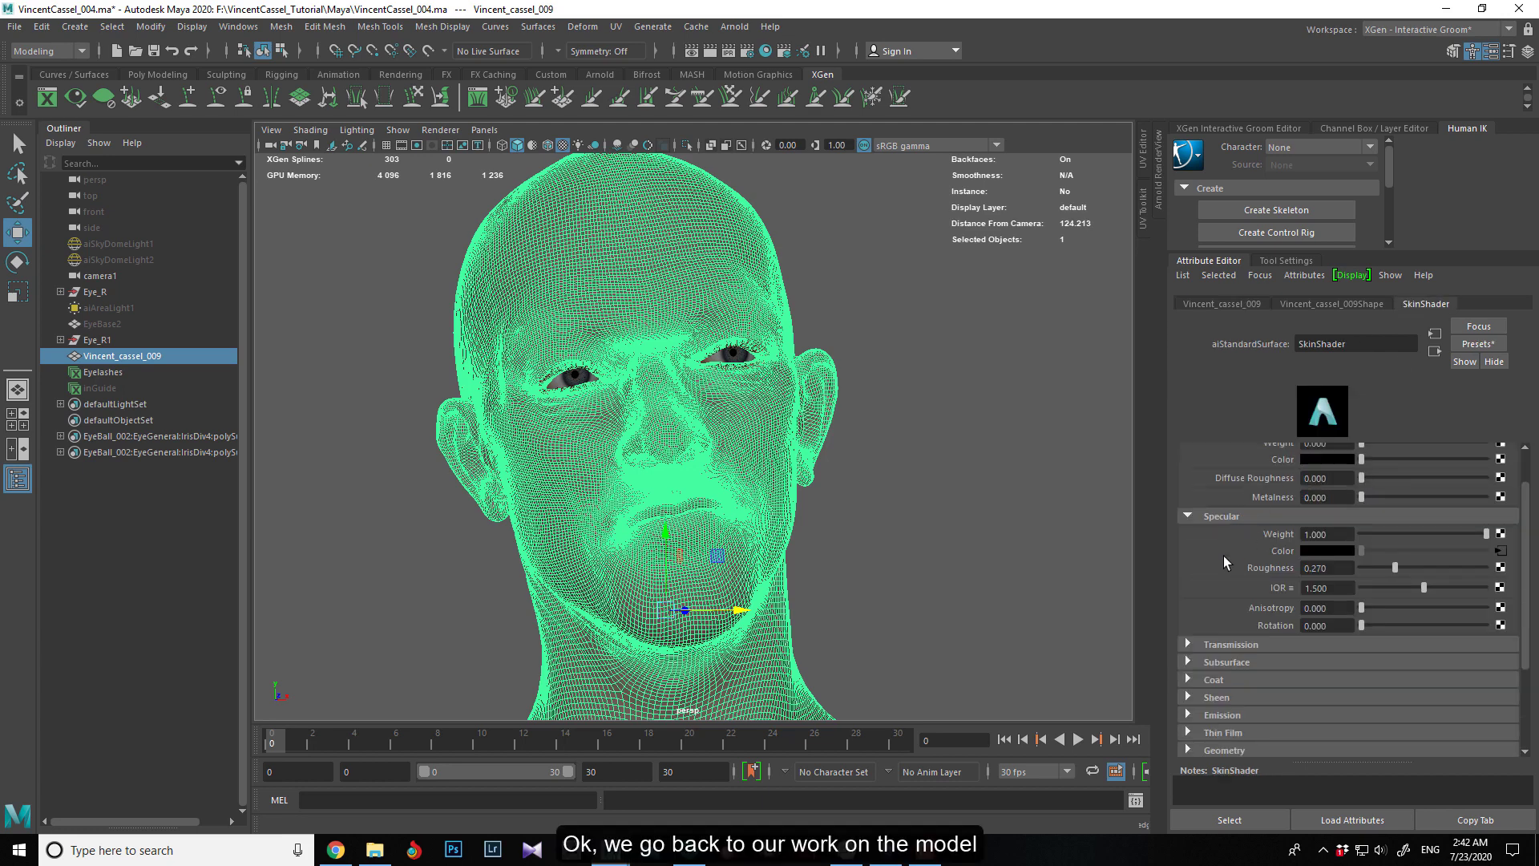
{"action": "left_click", "coordinate": [1196, 612]}
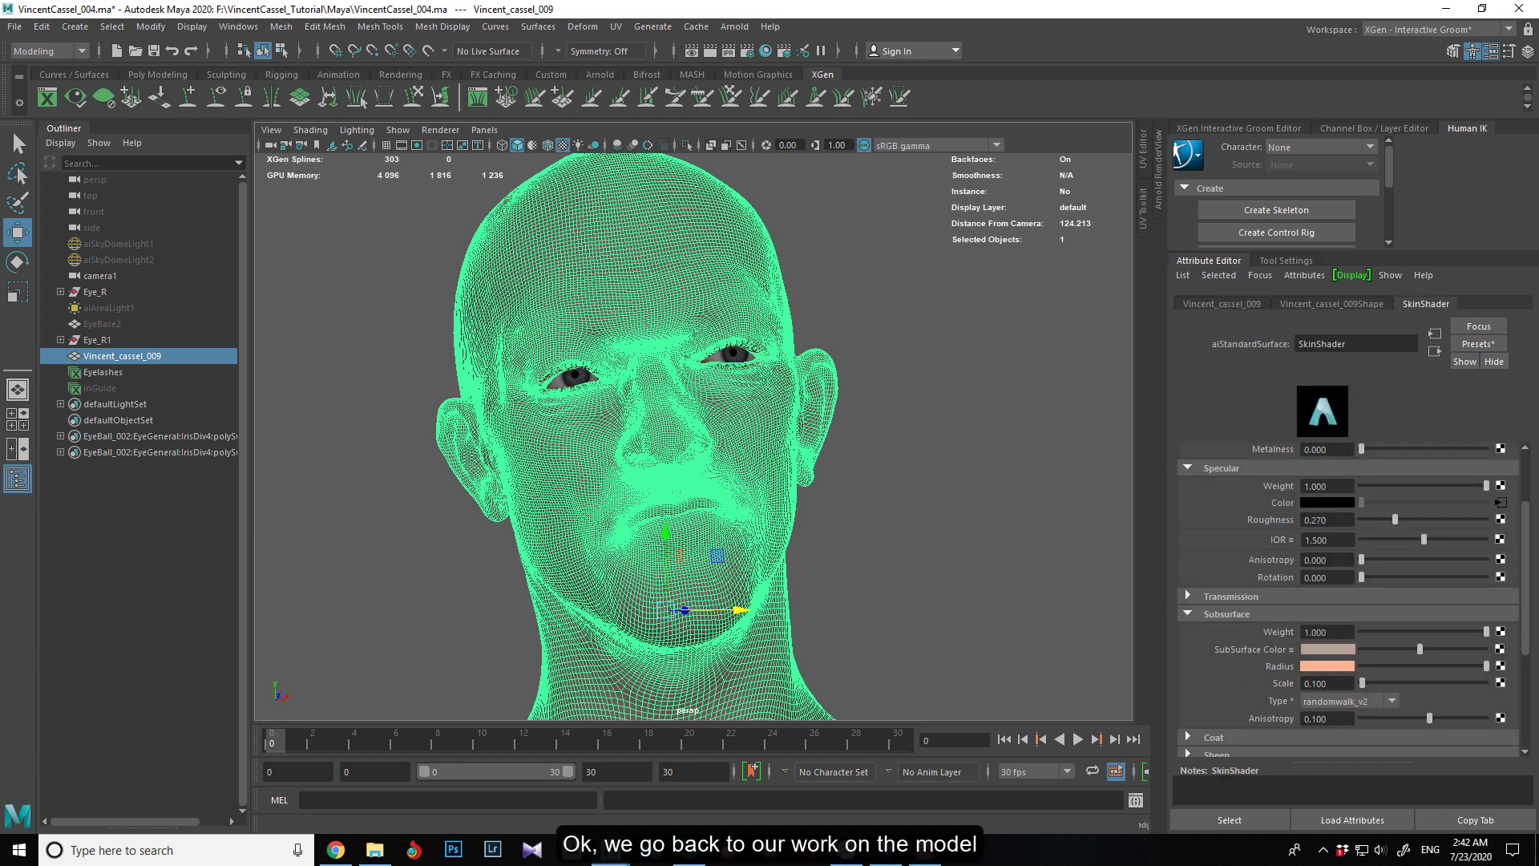
{"action": "left_click", "coordinate": [1500, 650]}
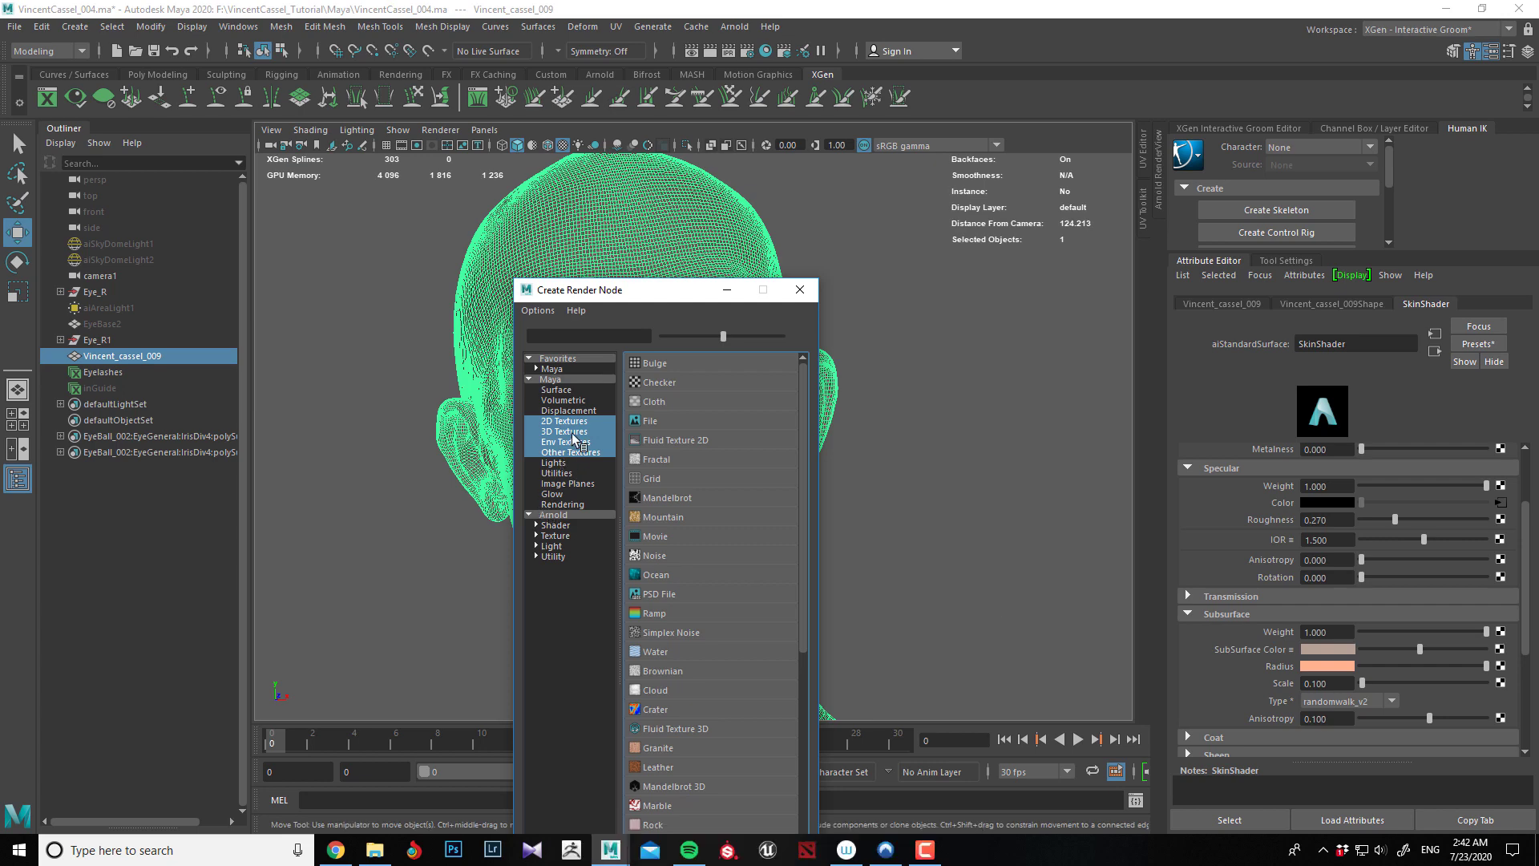
{"action": "left_click", "coordinate": [651, 421]}
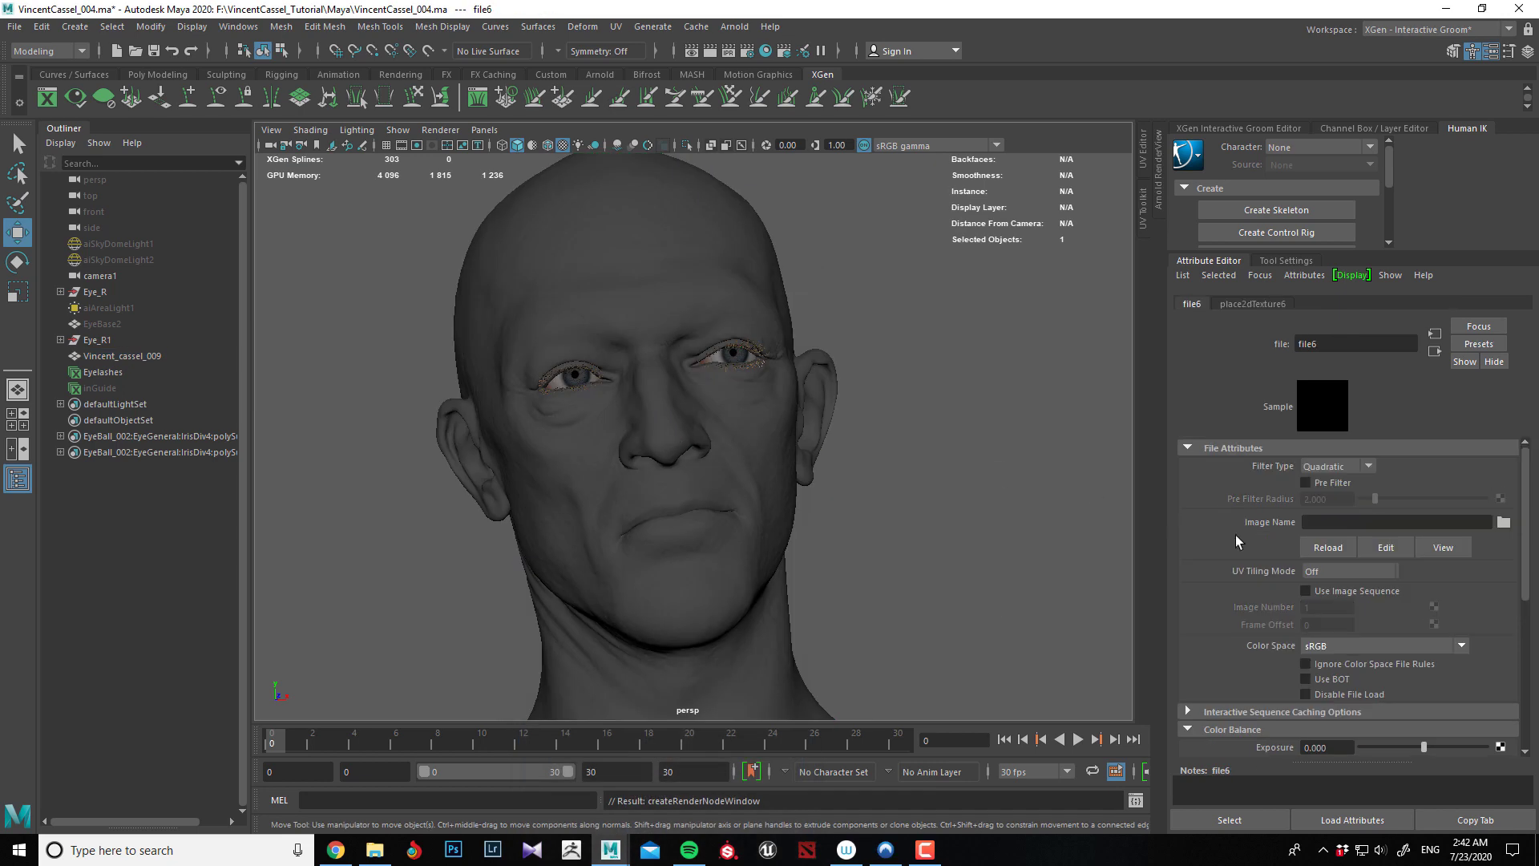
Load V5Vincent_cassel_009-TM1001.tif from the DiffuseMap folder into the new file node and set its UV Tiling Mode to UDIM (Mari).
{"action": "left_click", "coordinate": [1504, 522]}
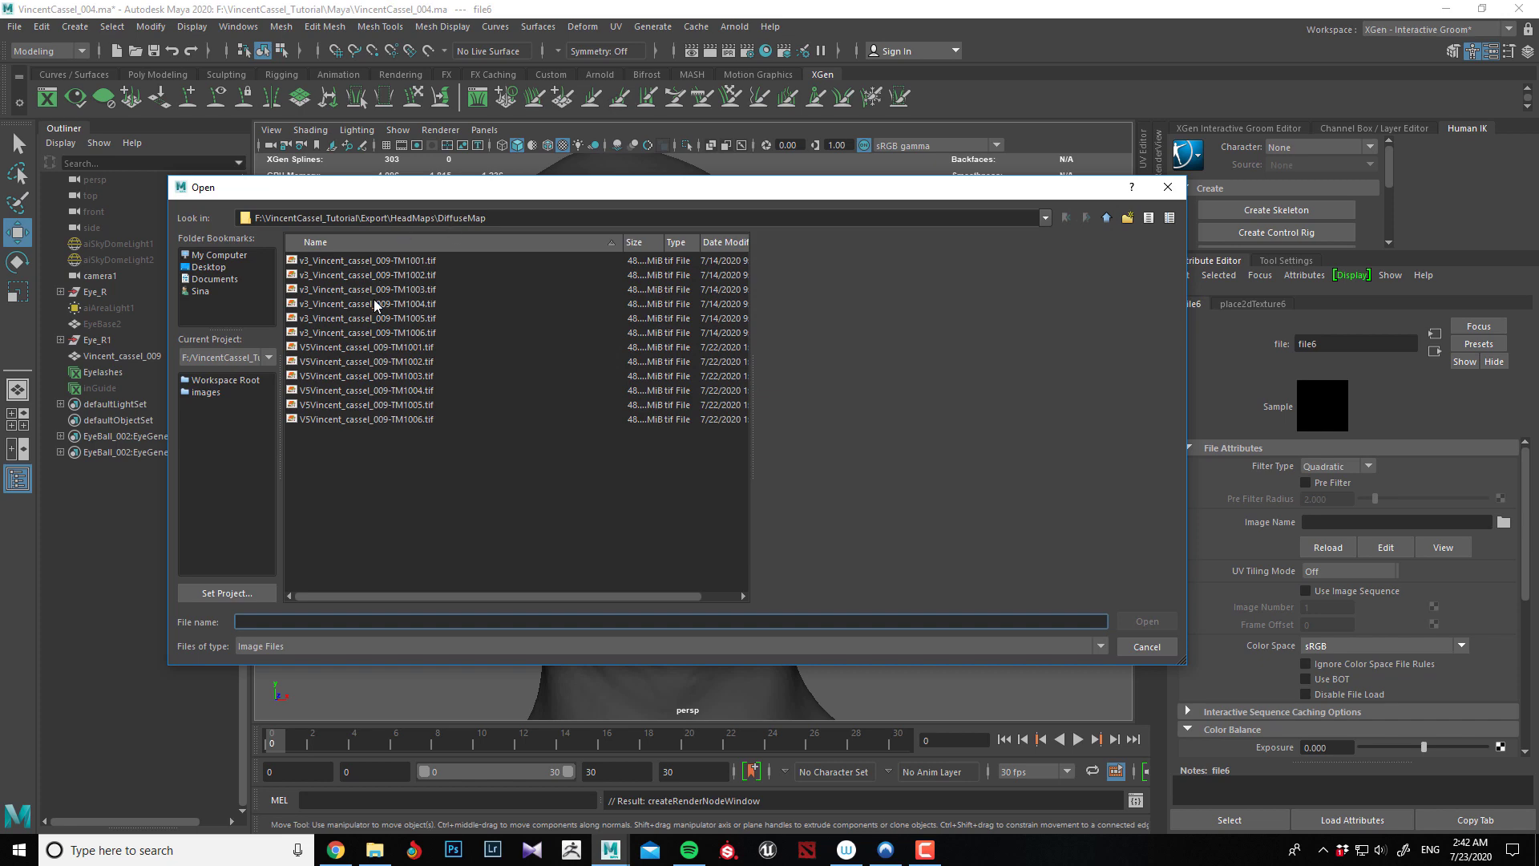
{"action": "left_click", "coordinate": [343, 350]}
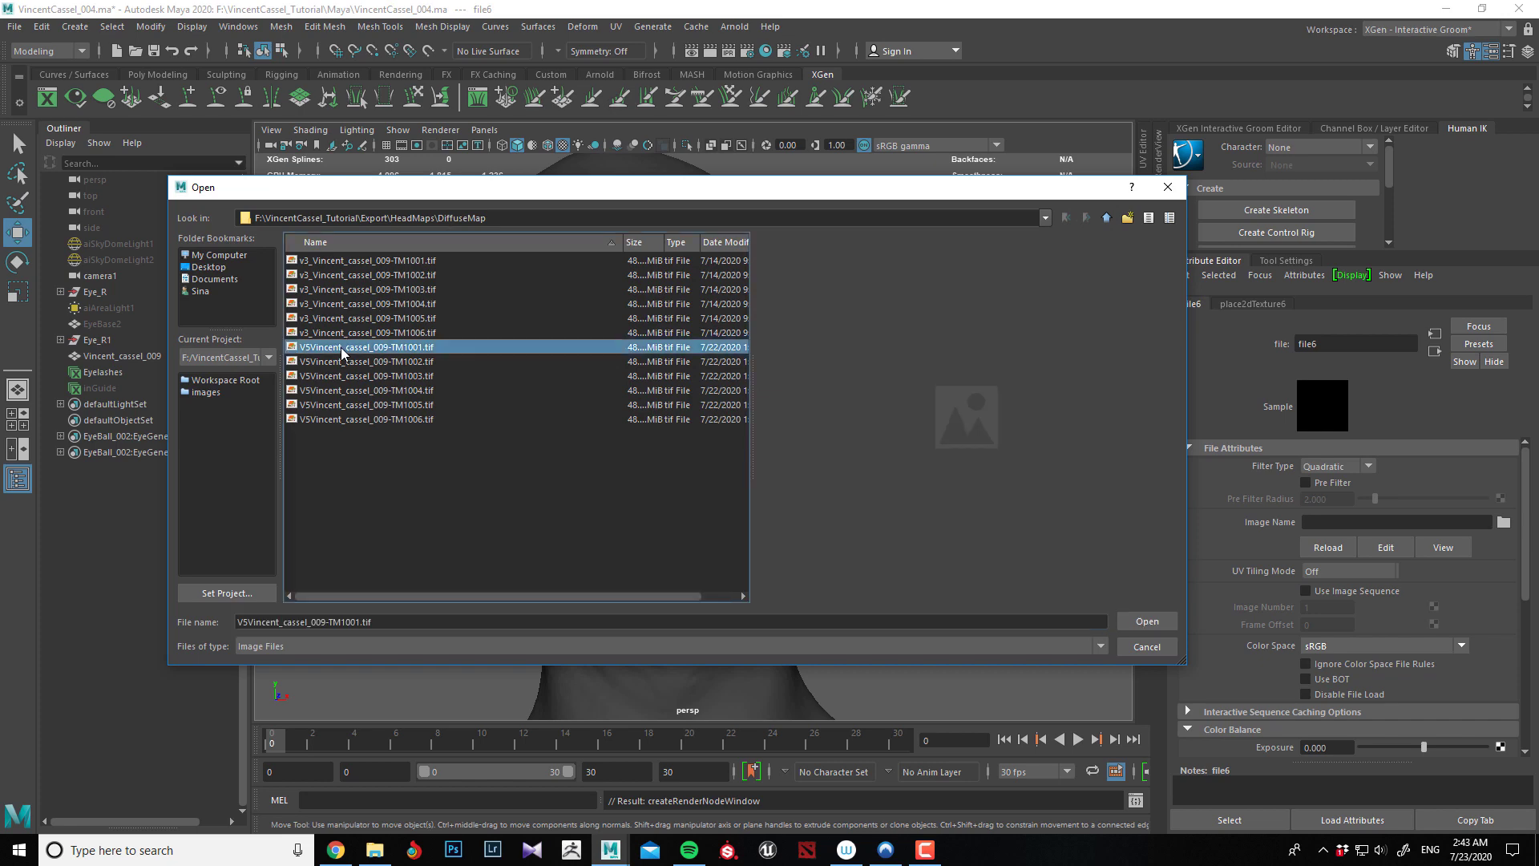
{"action": "left_click", "coordinate": [1133, 623]}
{"action": "left_click", "coordinate": [1358, 574]}
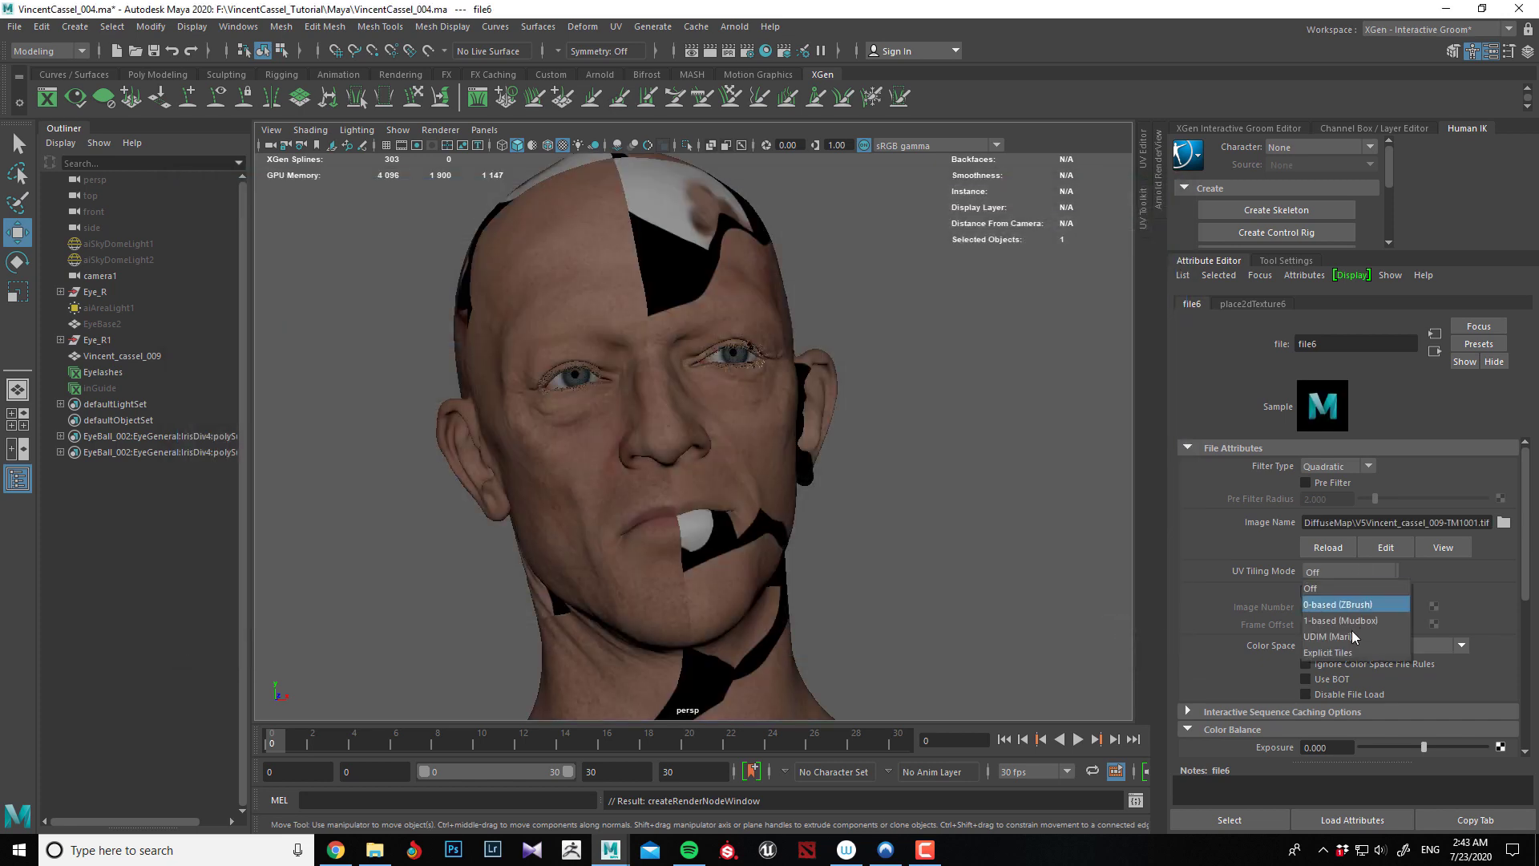
{"action": "left_click", "coordinate": [1351, 637]}
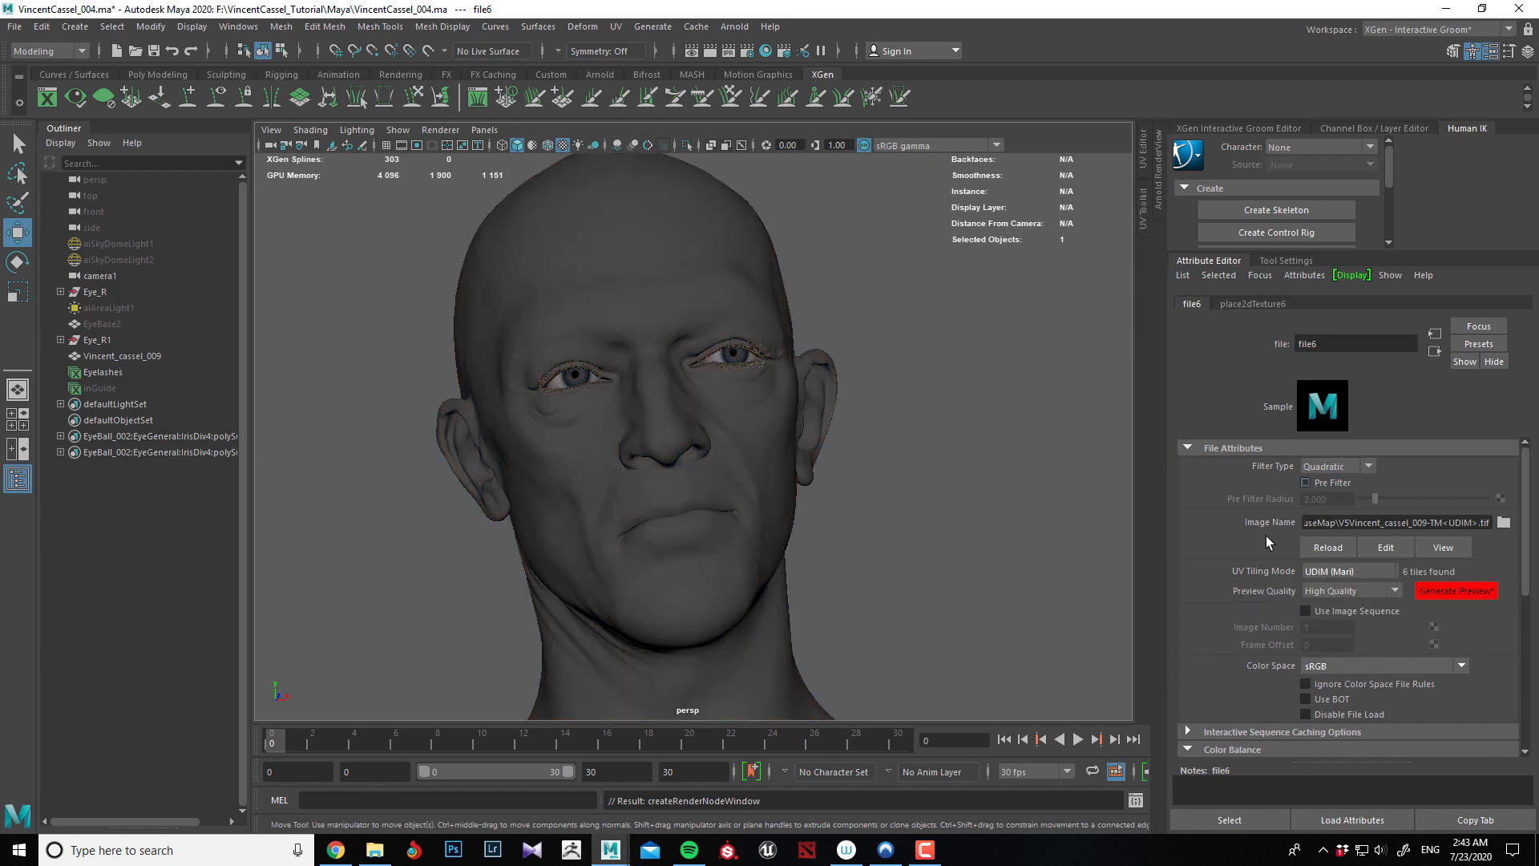
{"action": "scroll", "coordinate": [1267, 672], "scroll_direction": "down", "scroll_amount": 8}
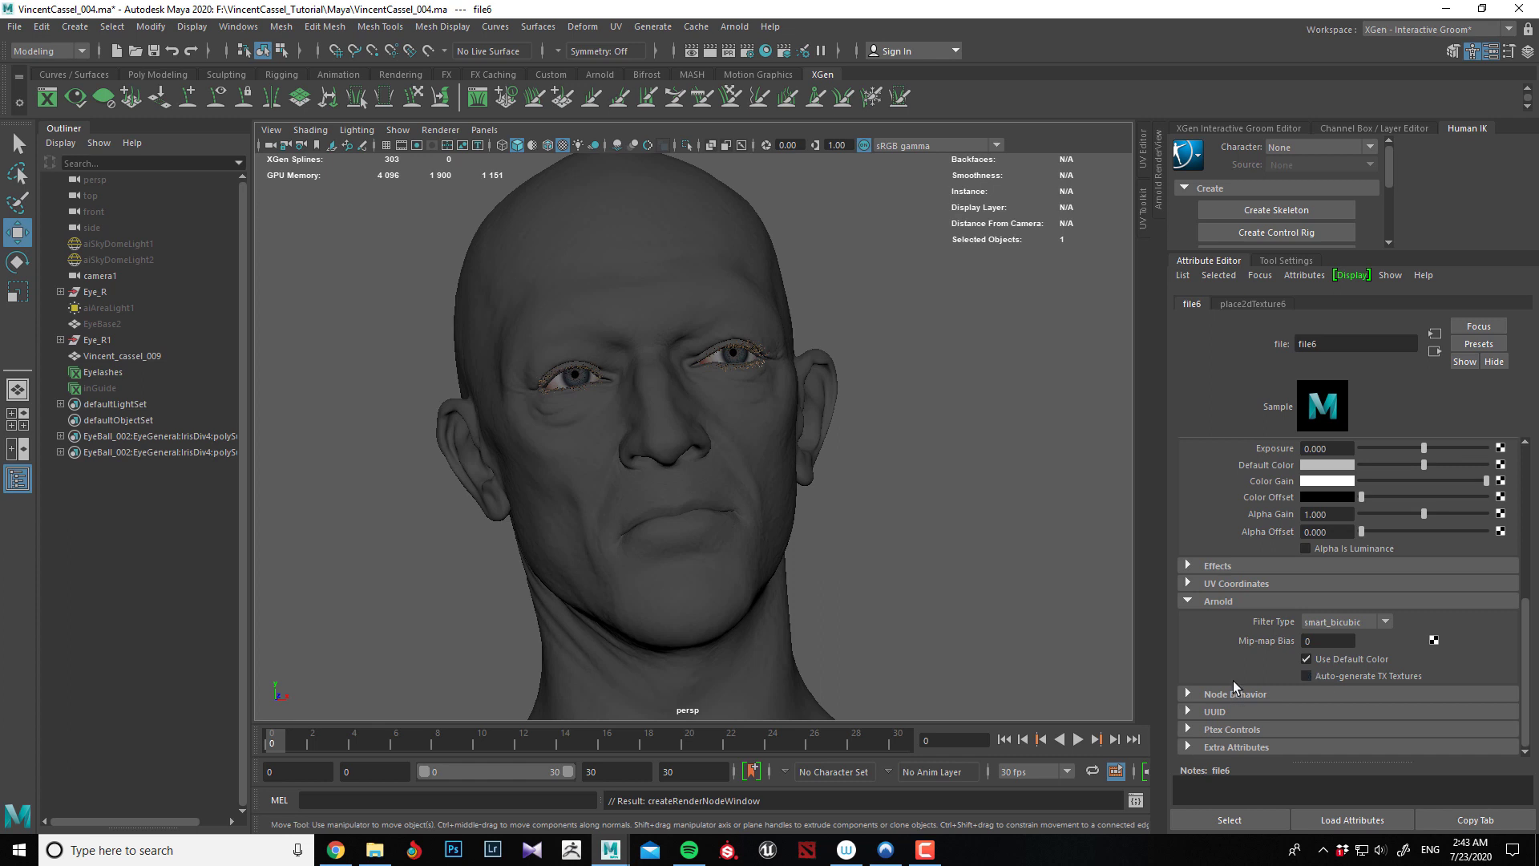
{"action": "scroll", "coordinate": [1257, 643], "scroll_direction": "up", "scroll_amount": 8}
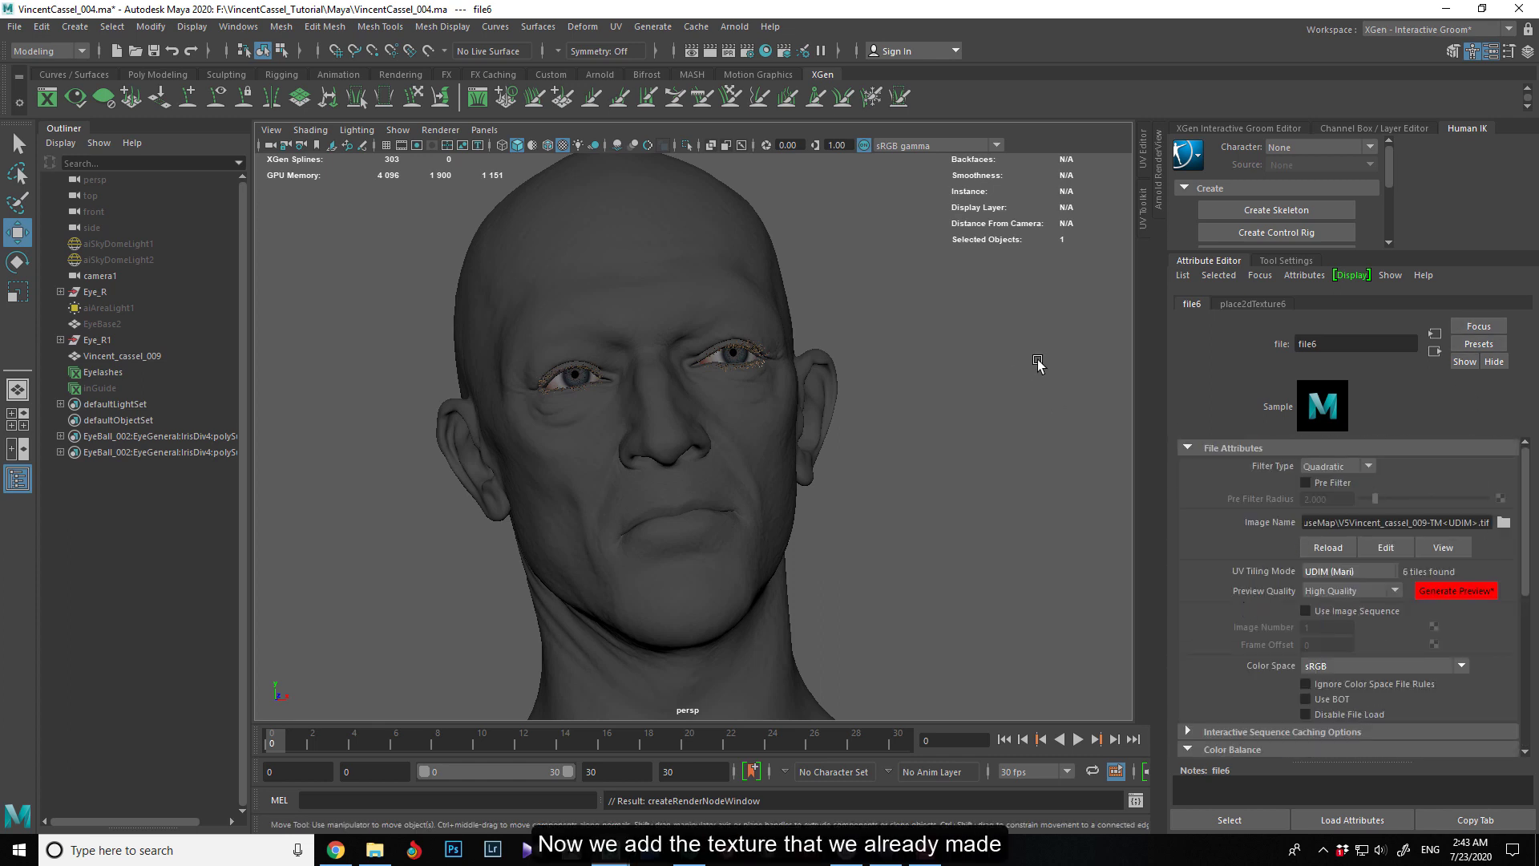
Replace the head material's displacement image with V2_Vincent_cassel_009-DM1001.exr from the HeadMaps\Displacement folder.
{"action": "left_click", "coordinate": [777, 431]}
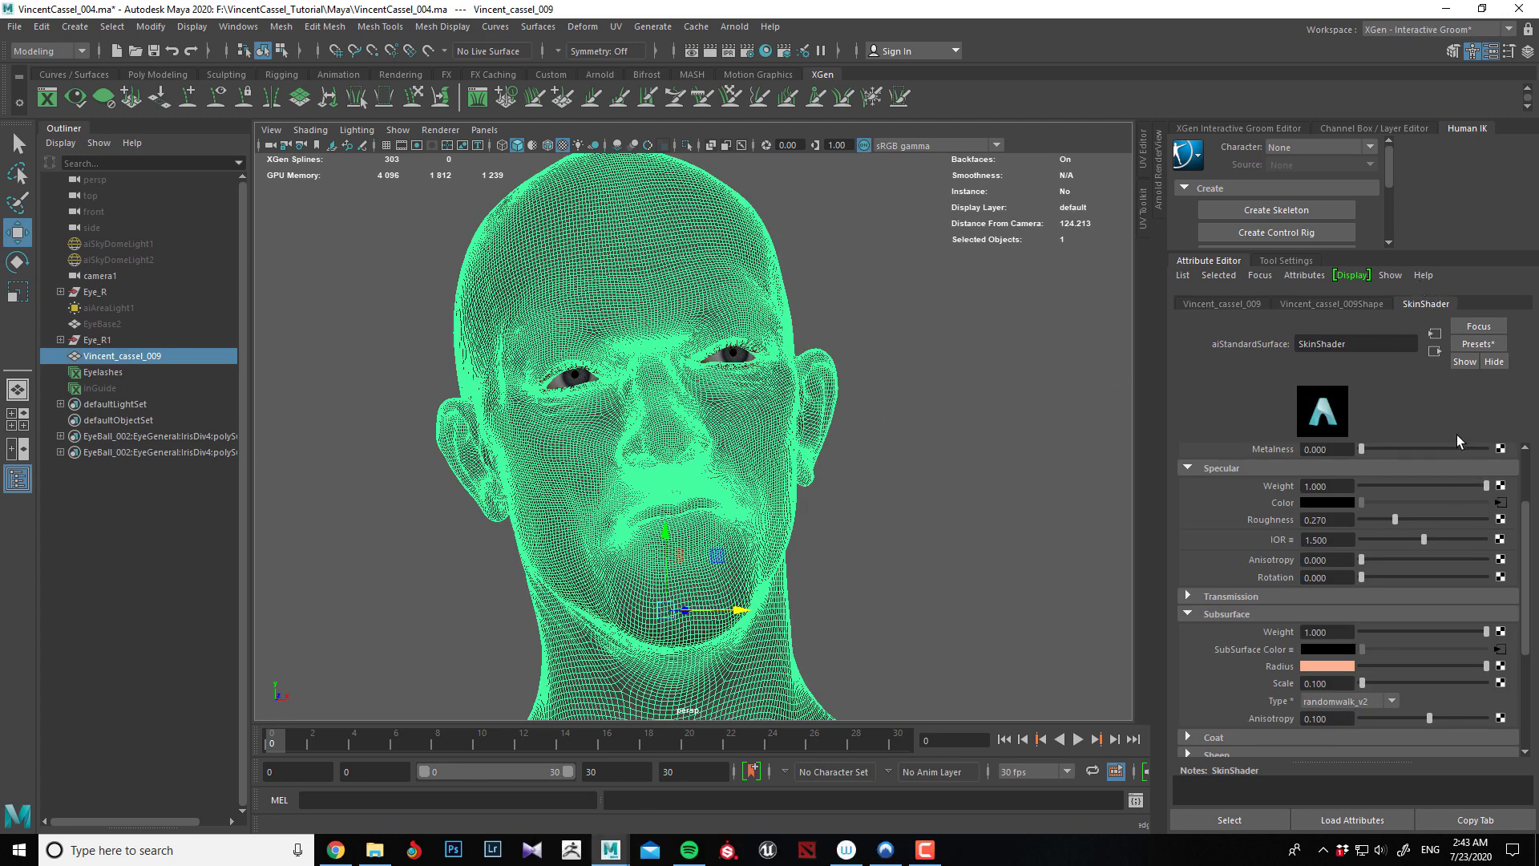
{"action": "left_click", "coordinate": [1434, 351]}
{"action": "left_click", "coordinate": [1509, 502]}
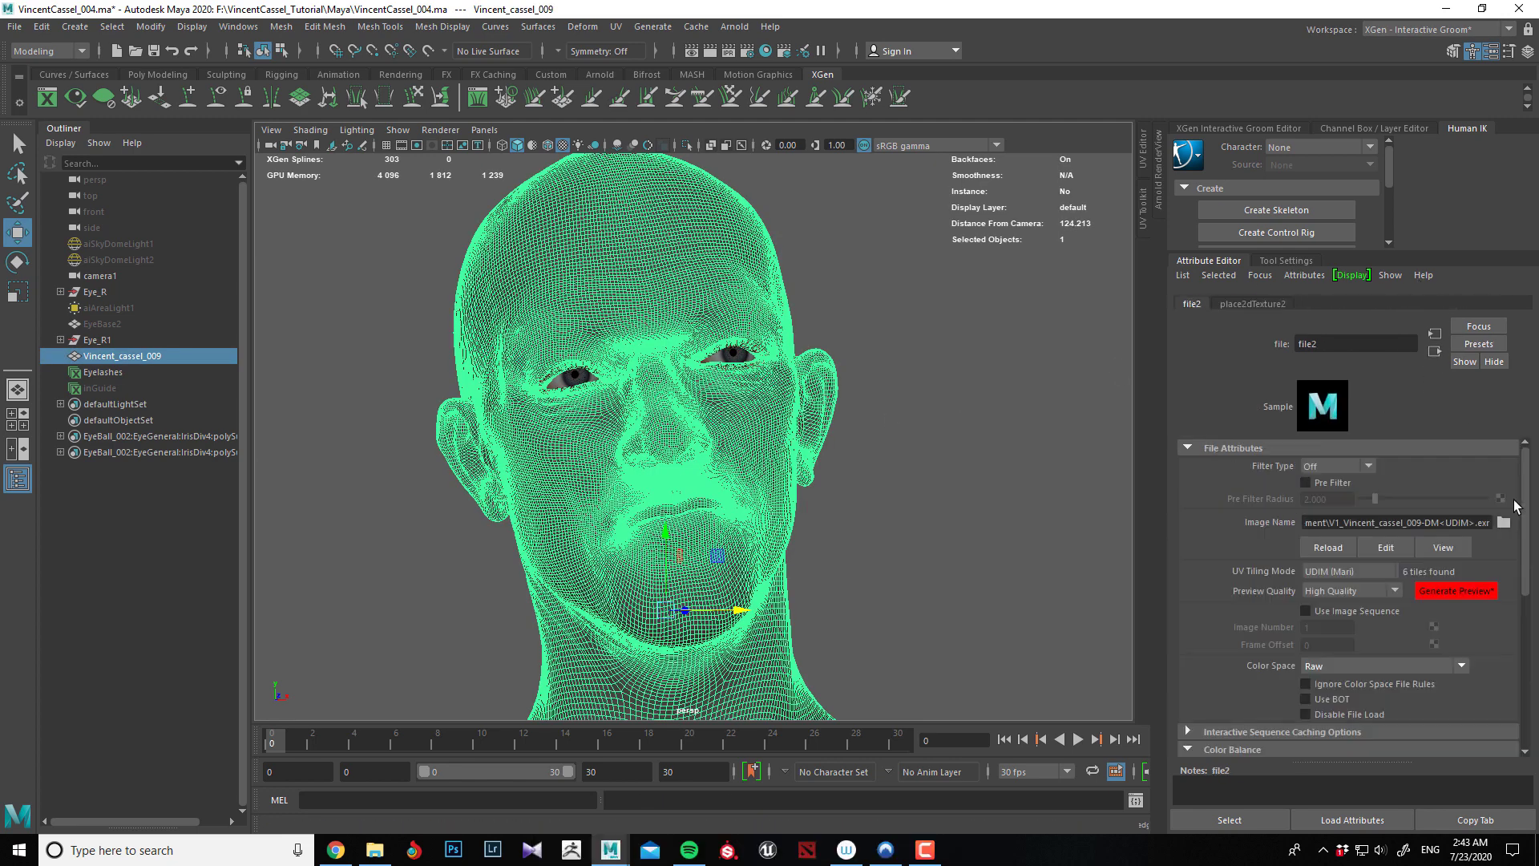
{"action": "left_click", "coordinate": [1503, 521]}
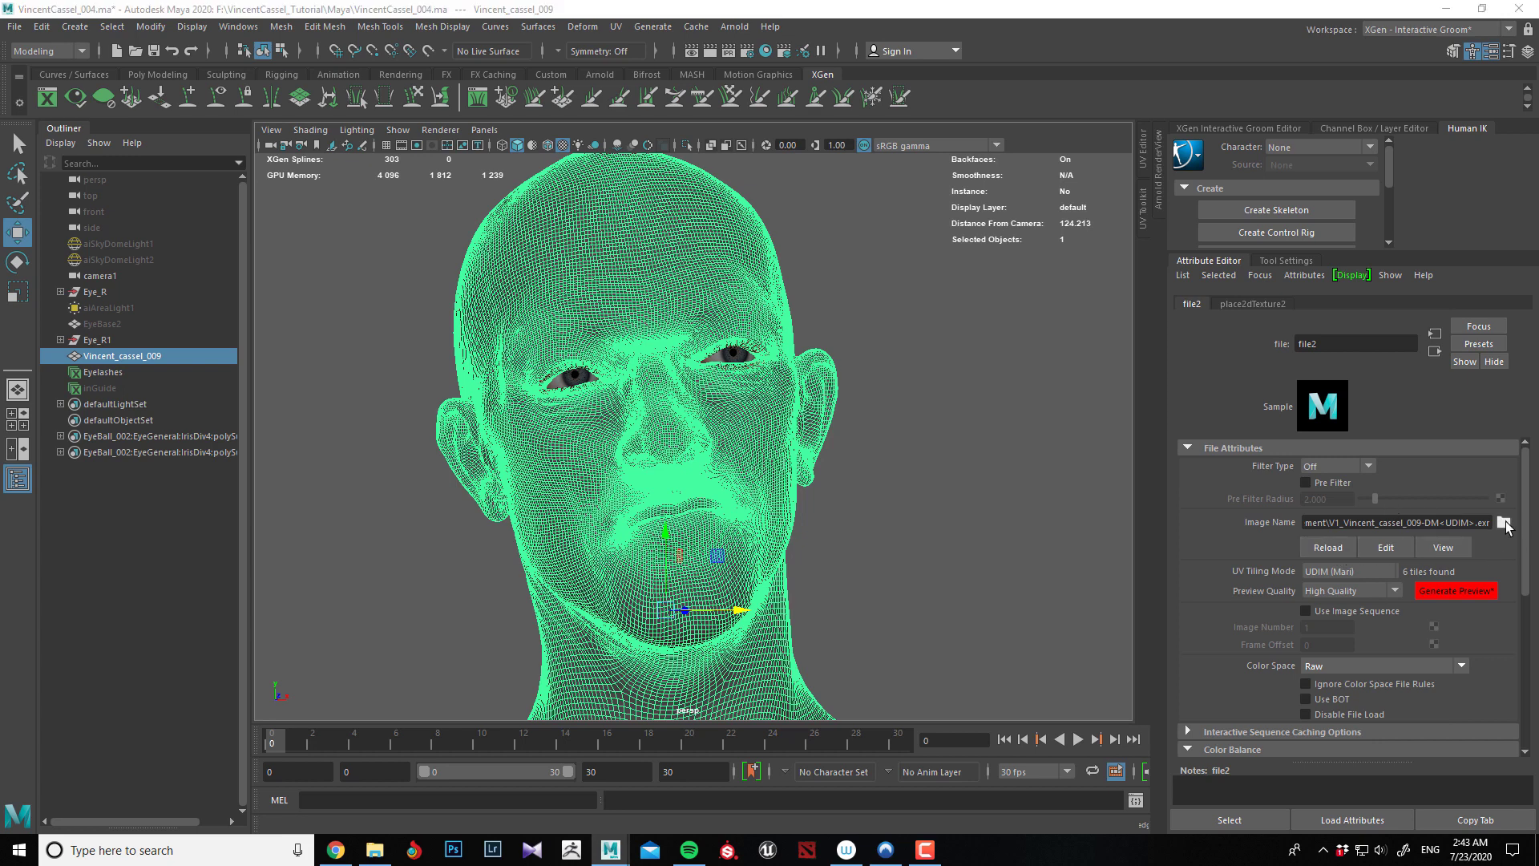
{"action": "left_click", "coordinate": [338, 347]}
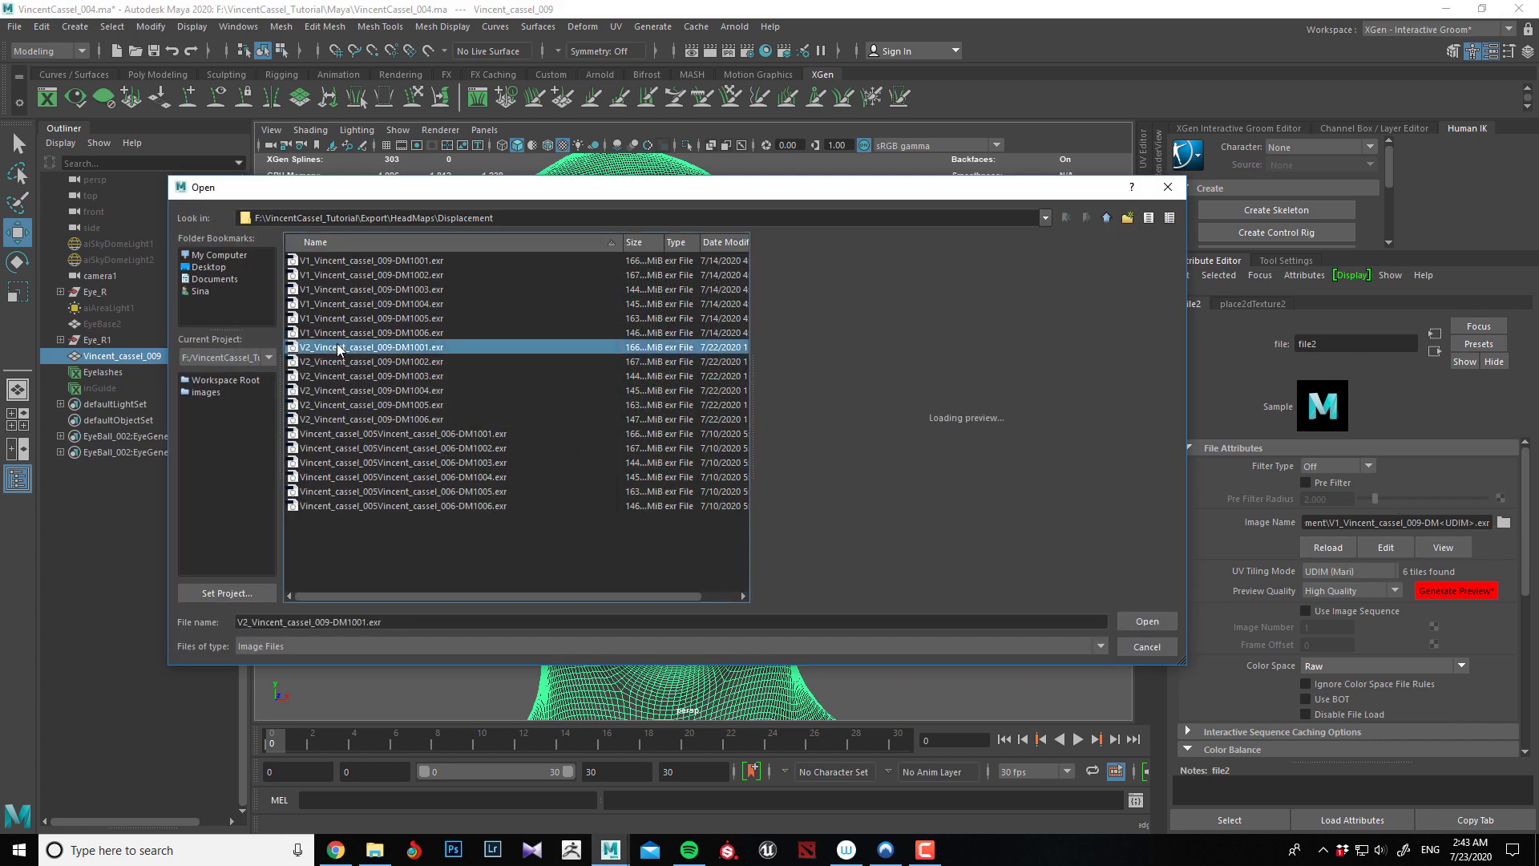
{"action": "left_click", "coordinate": [1148, 622]}
{"action": "scroll", "coordinate": [1237, 623], "scroll_direction": "down", "scroll_amount": 3}
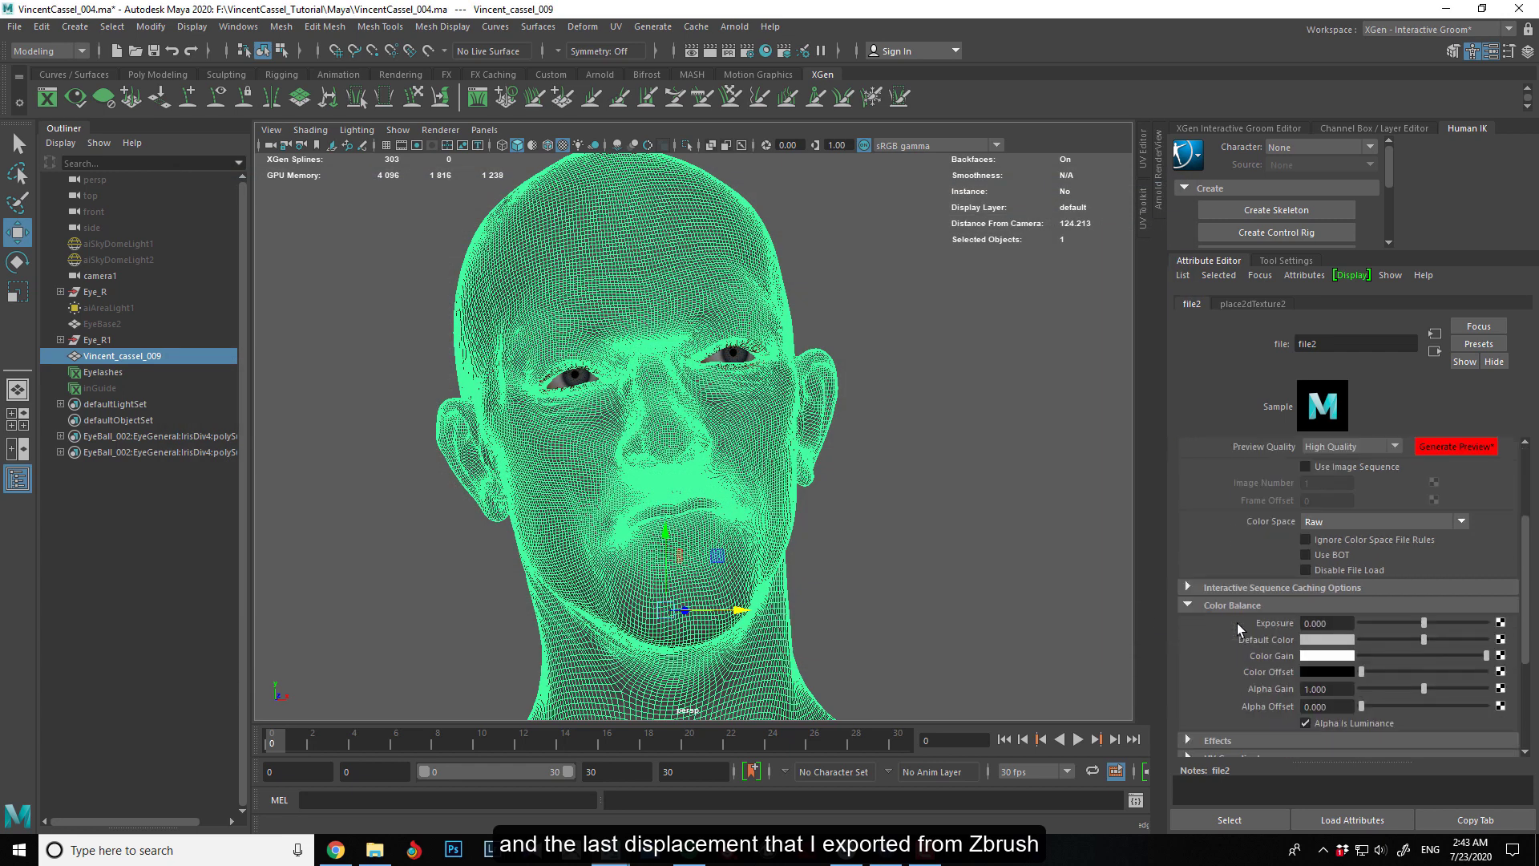
{"action": "scroll", "coordinate": [1238, 623], "scroll_direction": "down", "scroll_amount": 4}
{"action": "scroll", "coordinate": [1358, 677], "scroll_direction": "up", "scroll_amount": 7}
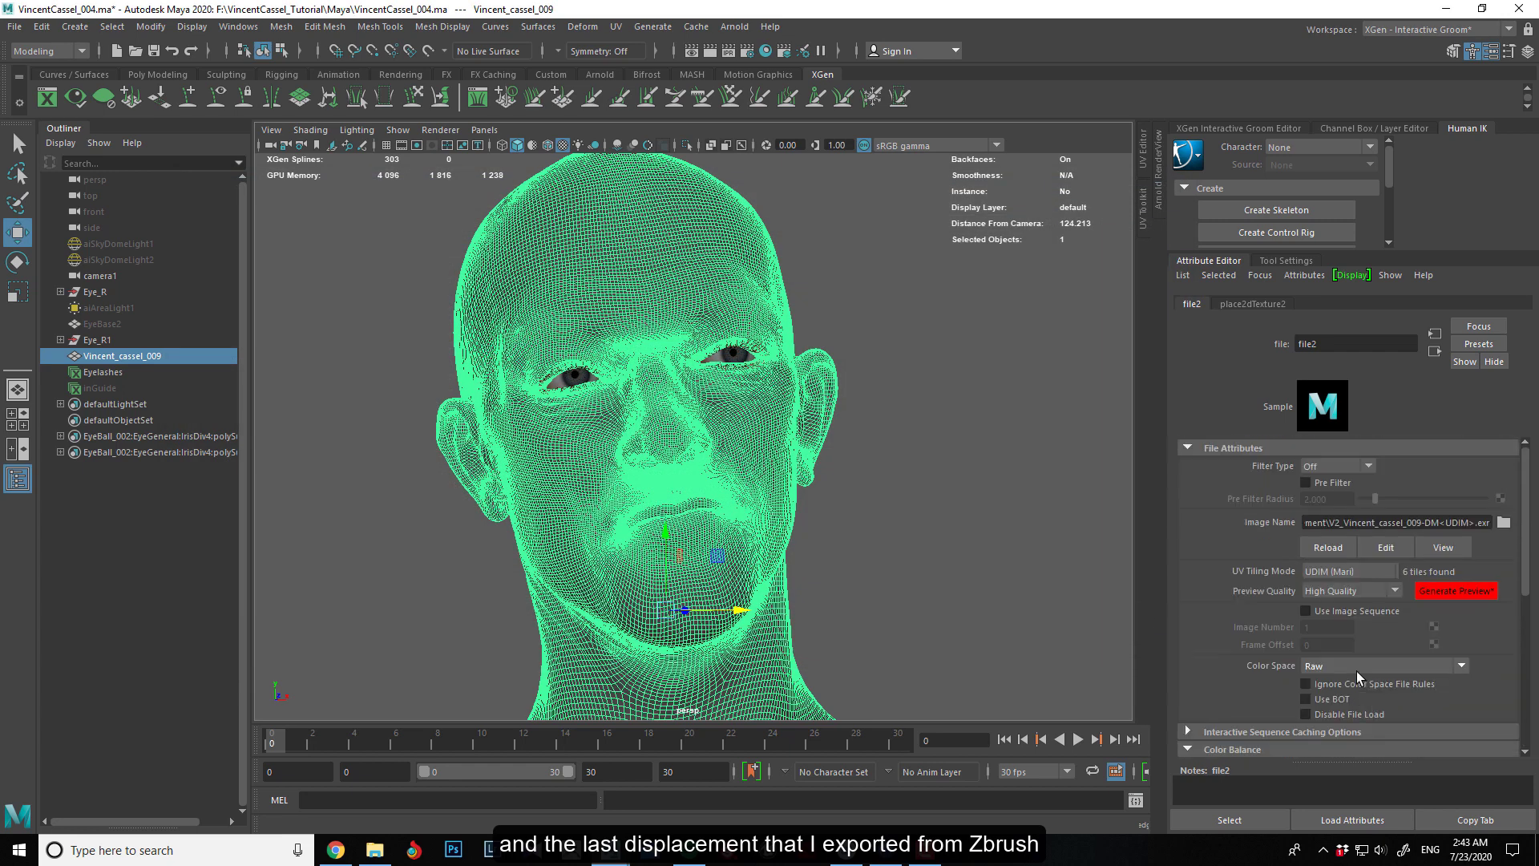
Open the Hypershade, graph the SkinShader material's network, and select the V5 diffuse texture's file node.
{"action": "left_click_drag", "start_coordinate": [914, 468], "coordinate": [742, 416], "text": "alt"}
{"action": "left_click", "coordinate": [928, 472]}
{"action": "left_click", "coordinate": [740, 413]}
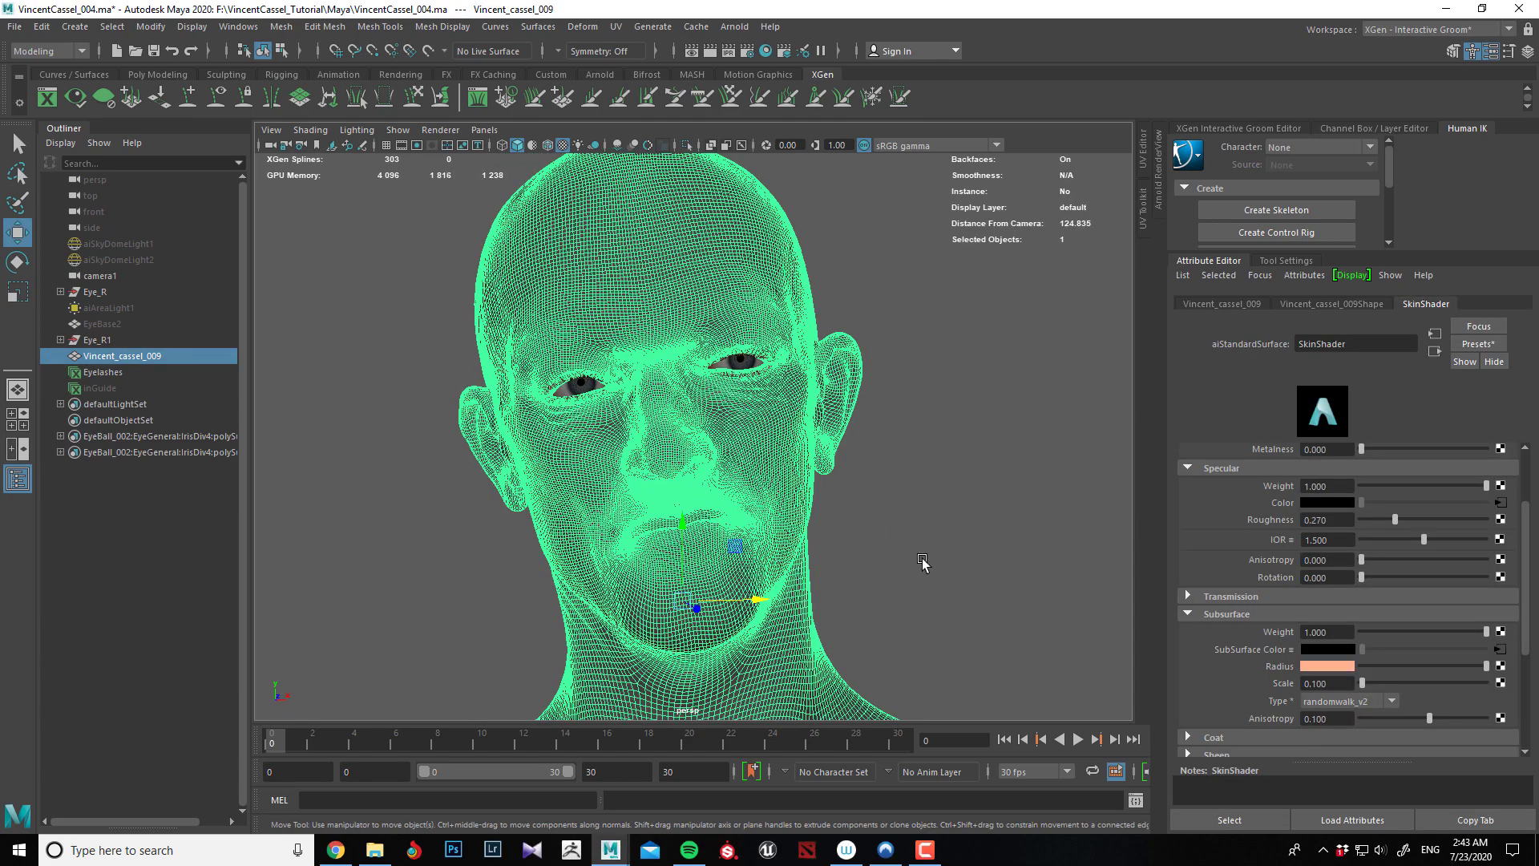
{"action": "left_click_drag", "start_coordinate": [920, 561], "coordinate": [929, 545], "text": "alt"}
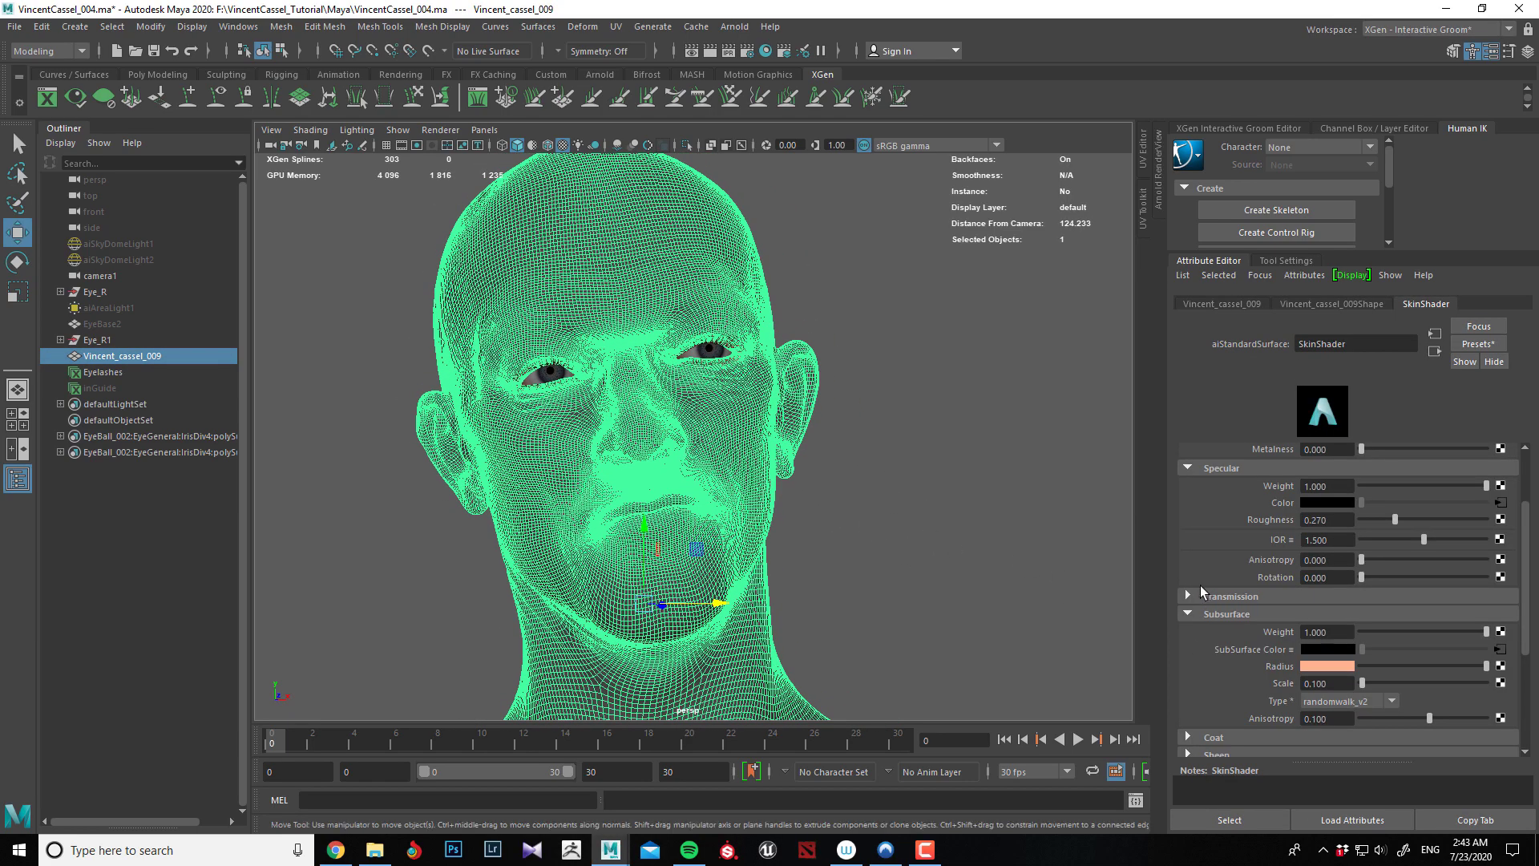
{"action": "scroll", "coordinate": [1210, 556], "scroll_direction": "up", "scroll_amount": 3}
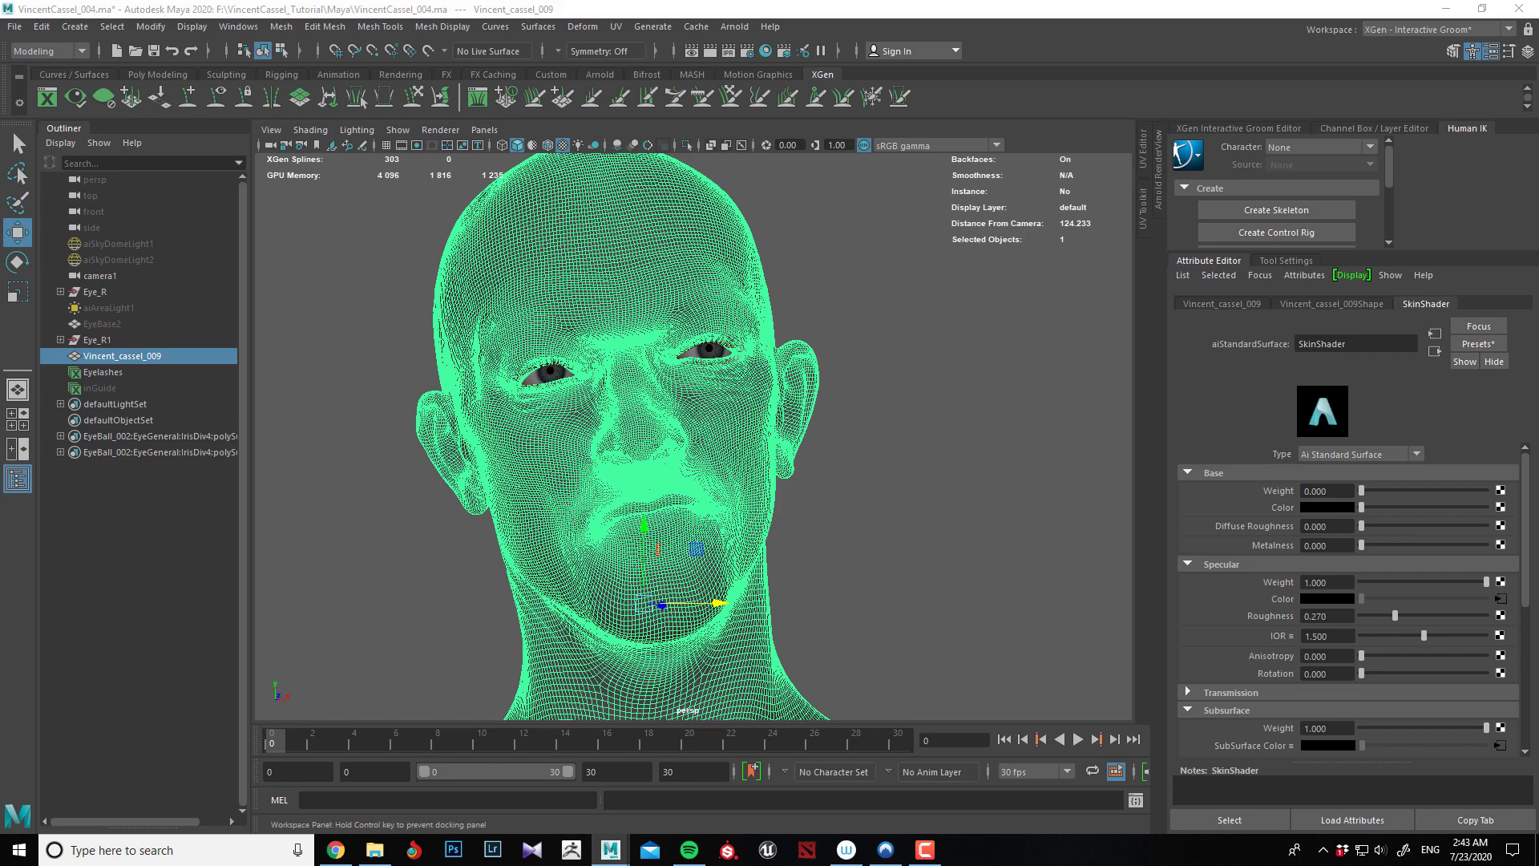
{"action": "left_click", "coordinate": [765, 50]}
{"action": "left_click_drag", "start_coordinate": [886, 205], "coordinate": [948, 60]}
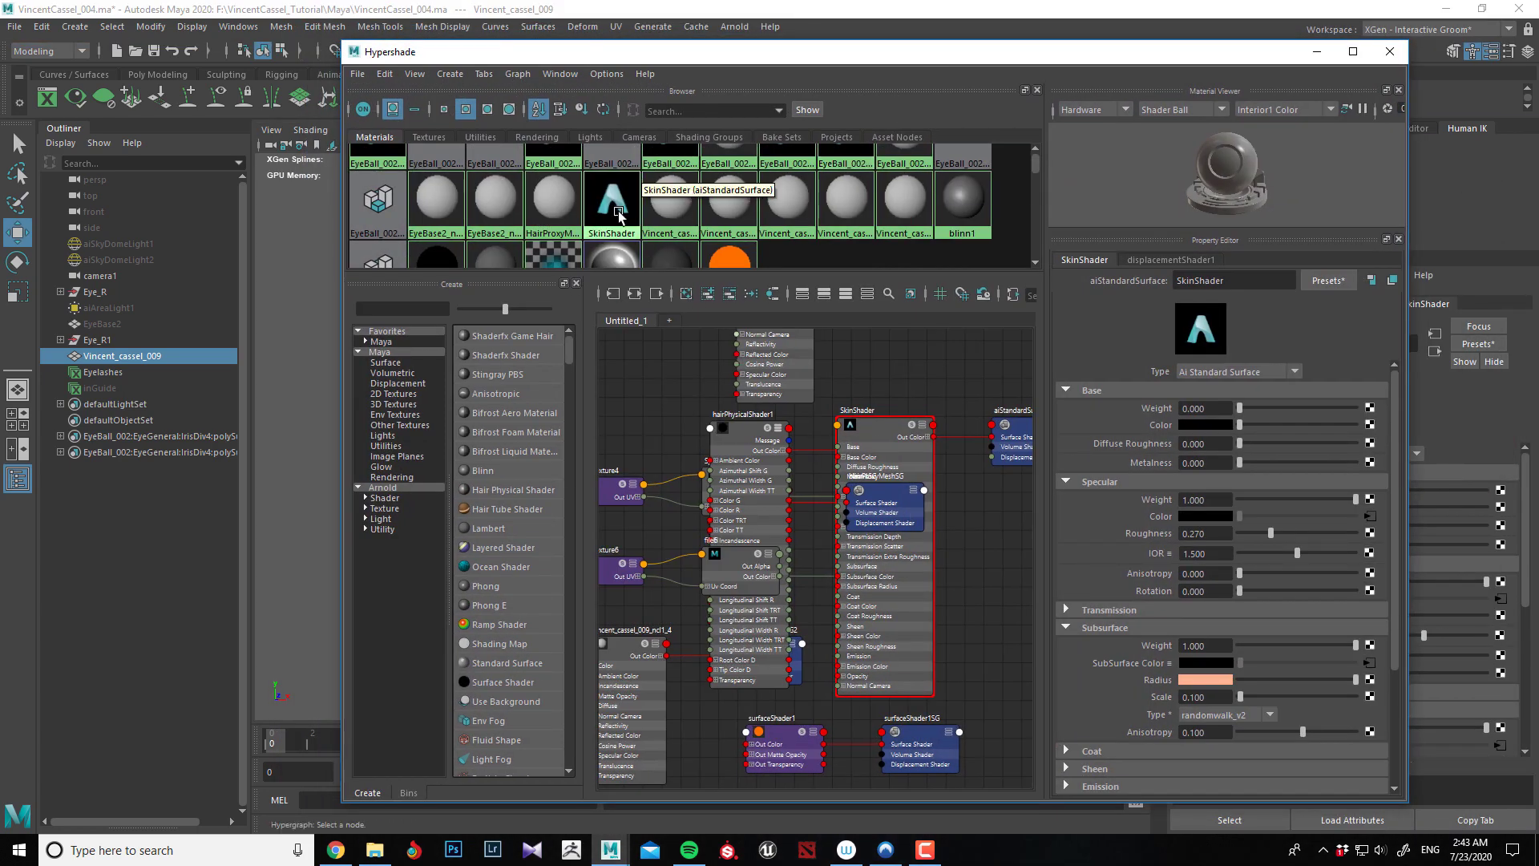
{"action": "right_click_drag", "start_coordinate": [618, 213], "coordinate": [624, 256]}
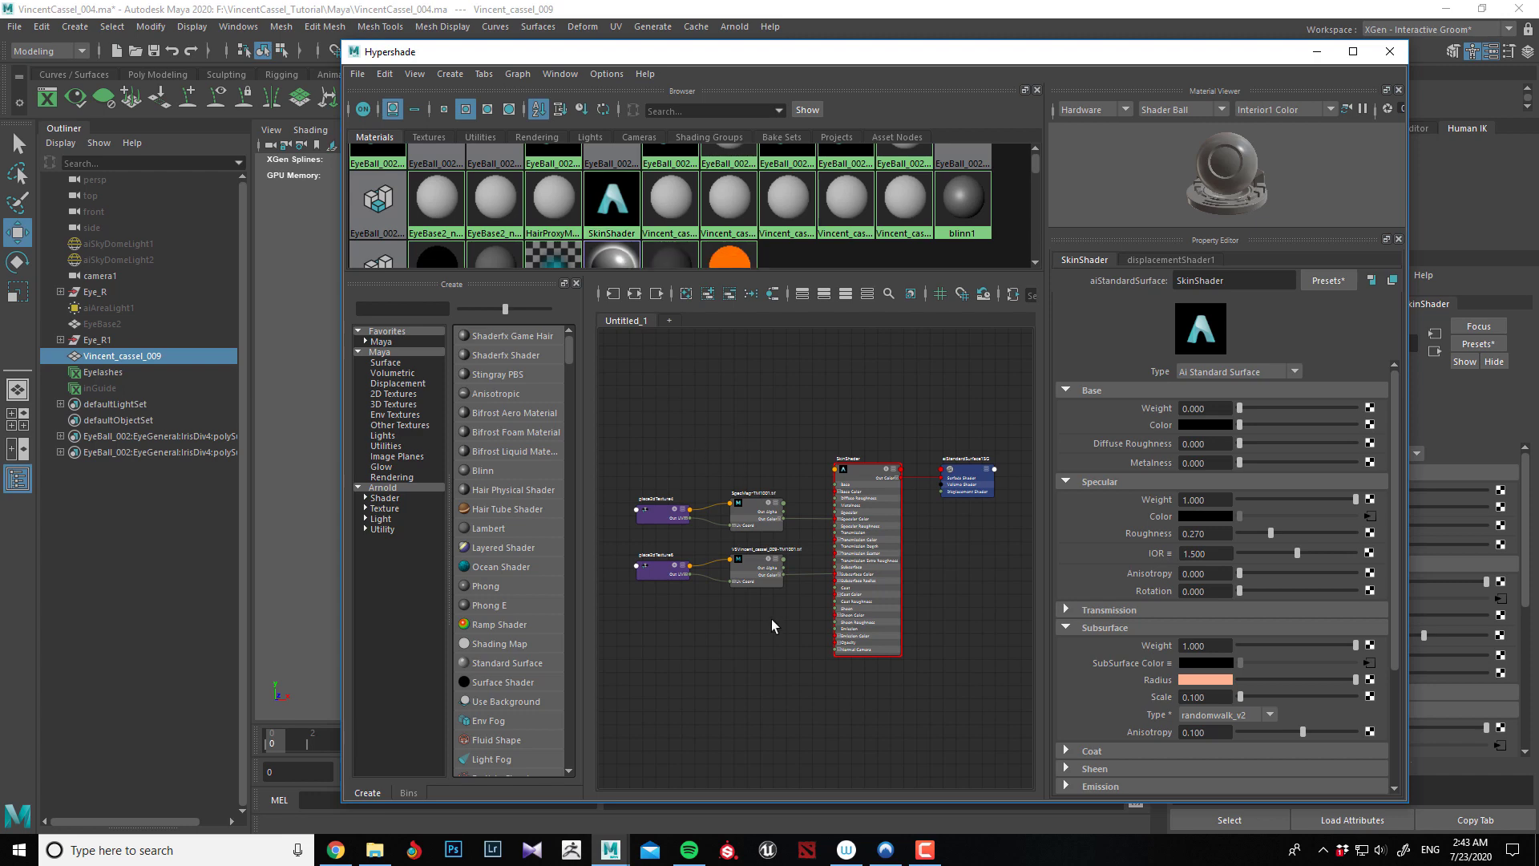
{"action": "scroll", "coordinate": [772, 625], "scroll_direction": "up", "scroll_amount": 2}
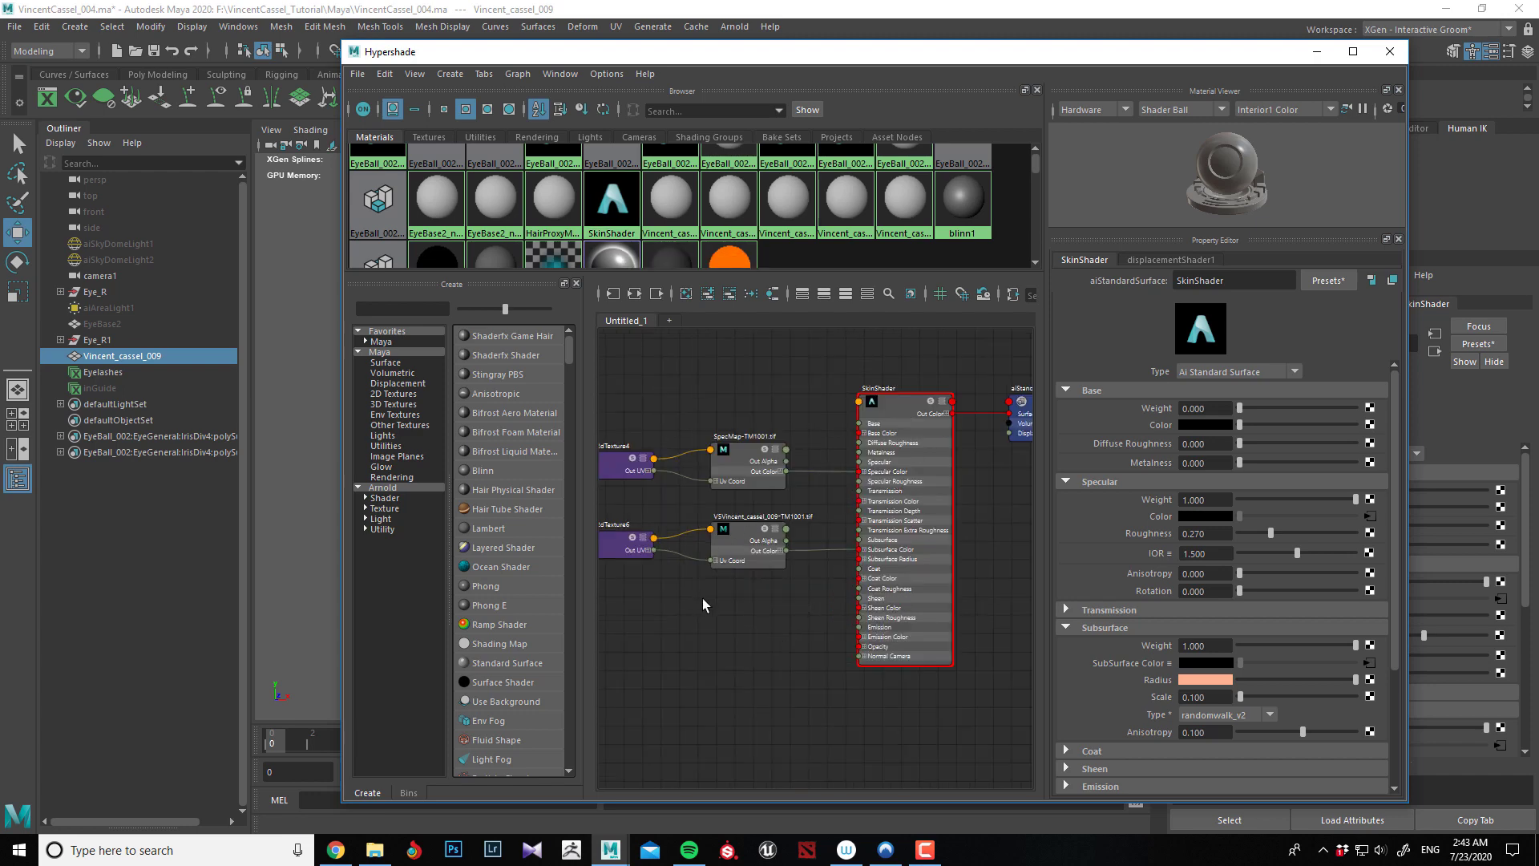
{"action": "middle_click_drag", "start_coordinate": [672, 627], "coordinate": [706, 635], "text": "alt"}
{"action": "left_click", "coordinate": [767, 551]}
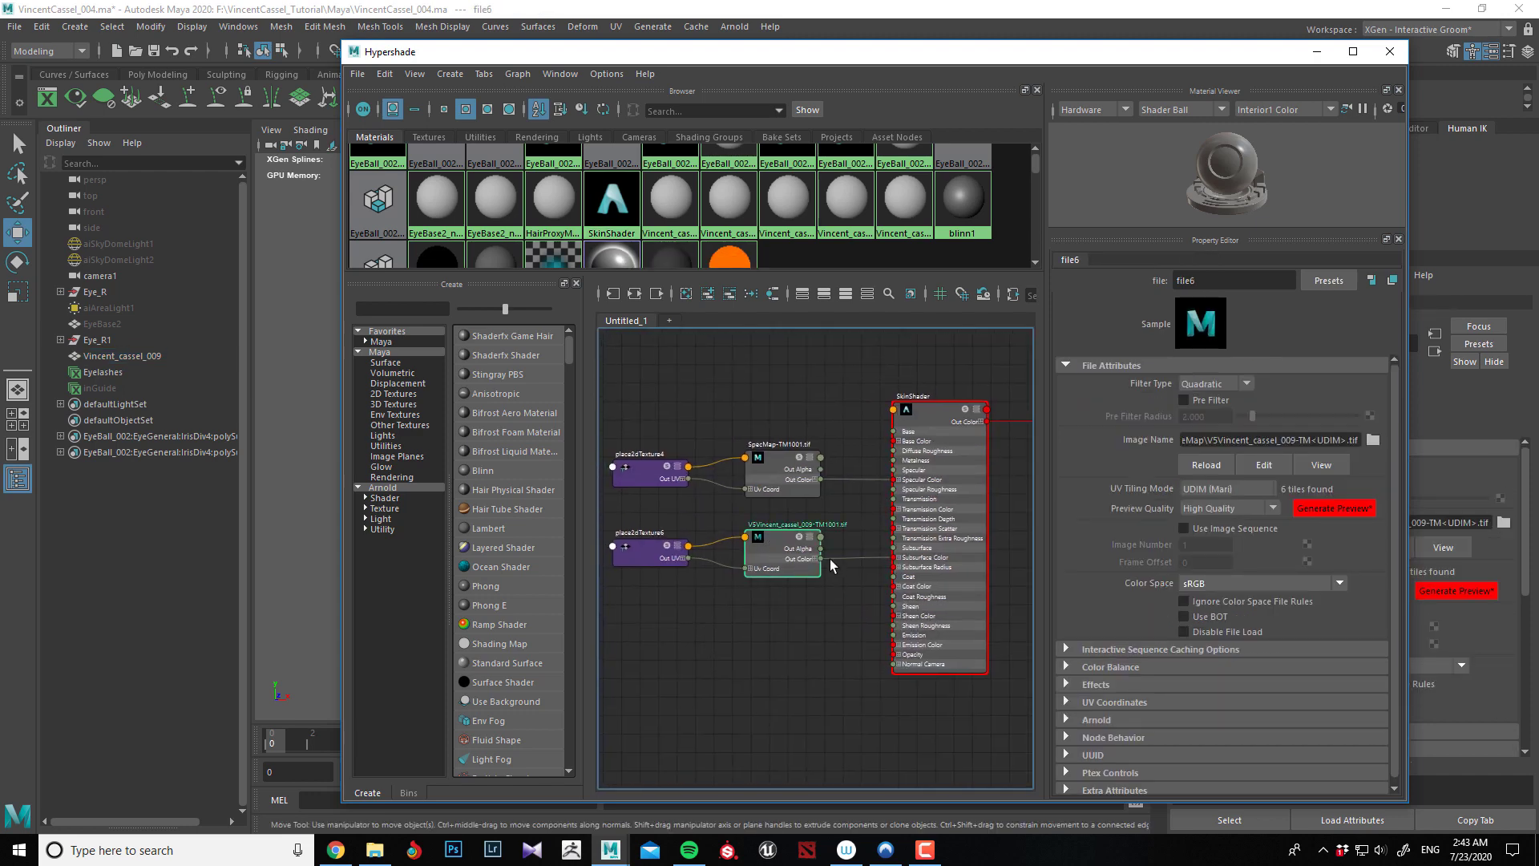
Create a Remap Color node and wire it between the V5 diffuse texture's Out Color and SkinShader's Subsurface Color.
{"action": "left_click", "coordinate": [383, 314]}
{"action": "type", "text": "remap"}
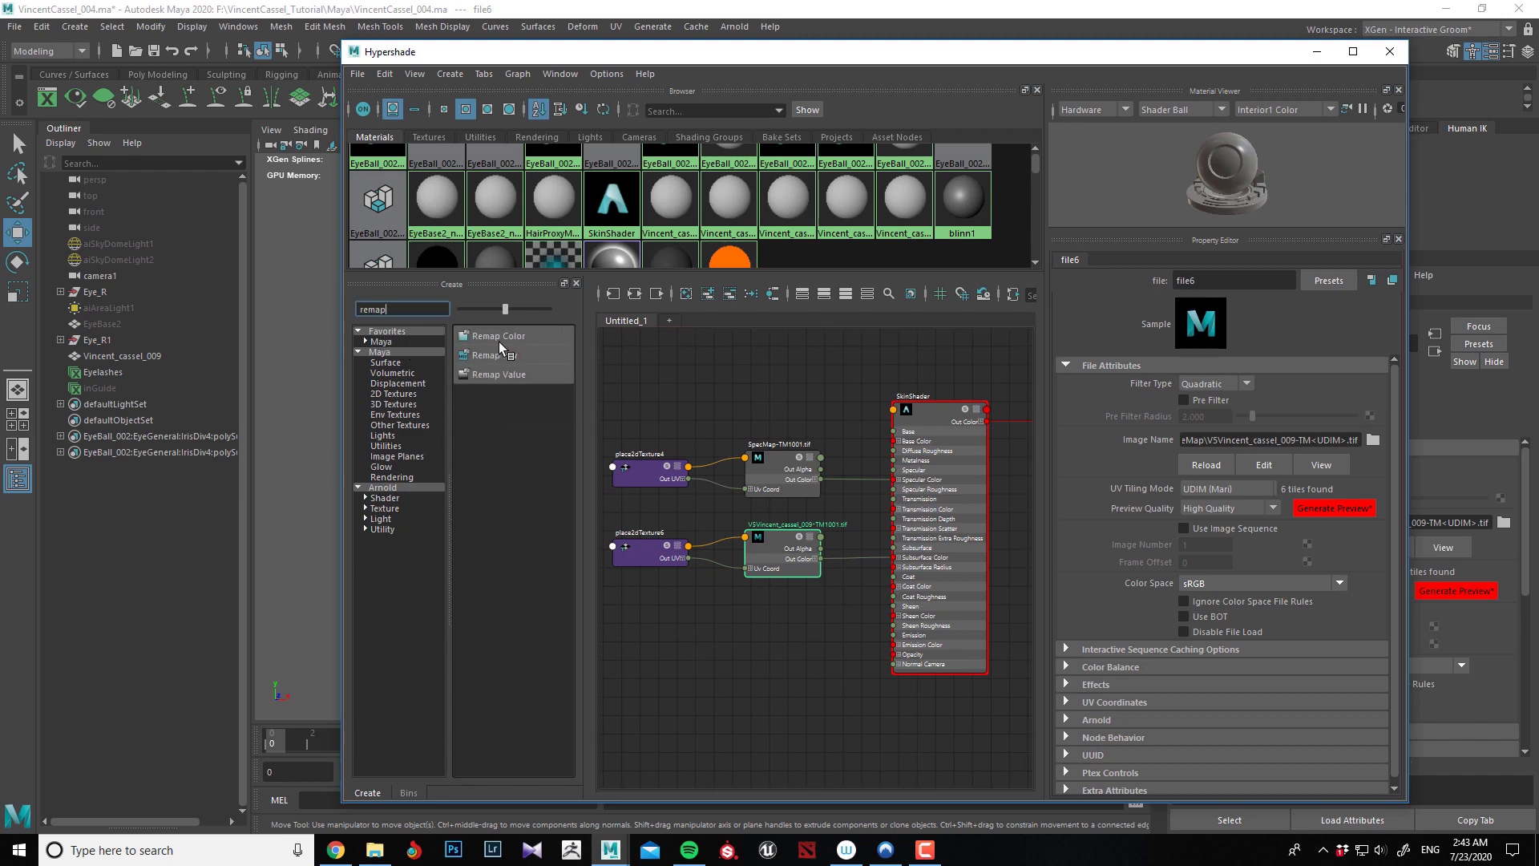
{"action": "left_click", "coordinate": [499, 336]}
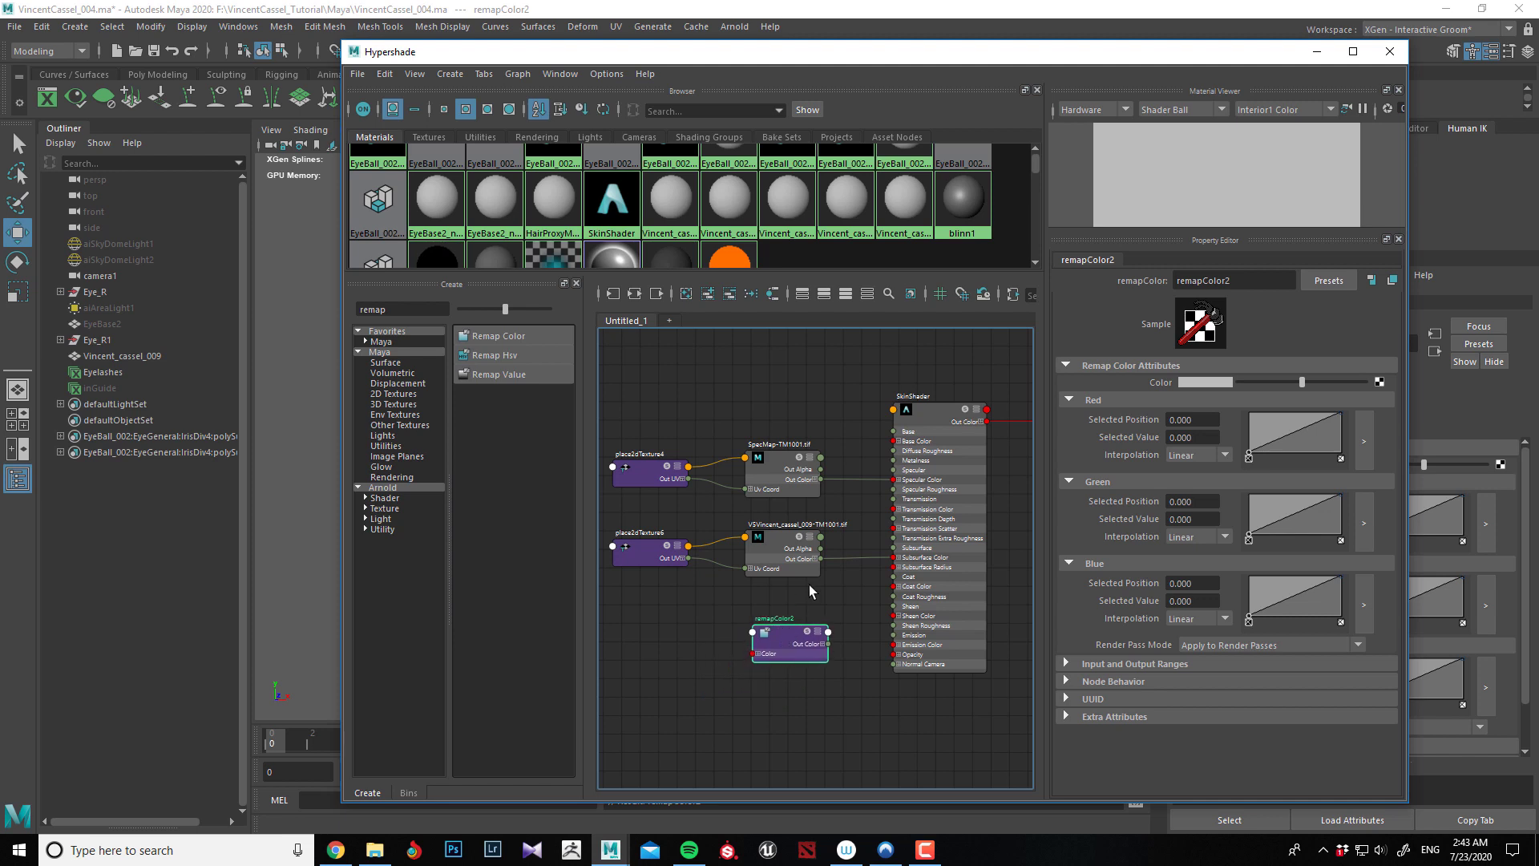
{"action": "left_click_drag", "start_coordinate": [821, 558], "coordinate": [893, 557]}
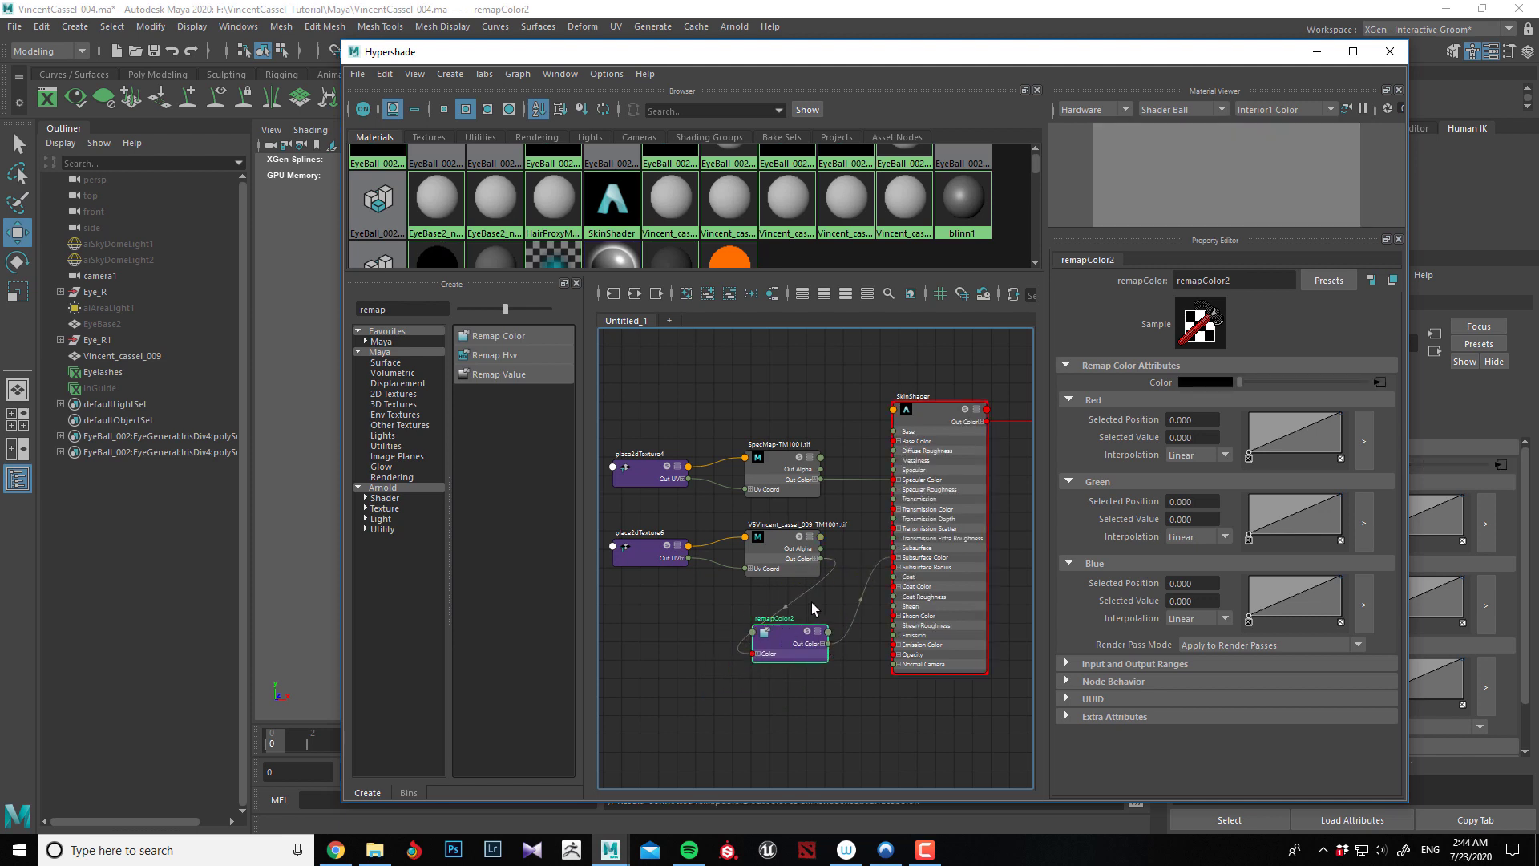
{"action": "left_click_drag", "start_coordinate": [799, 636], "coordinate": [839, 600]}
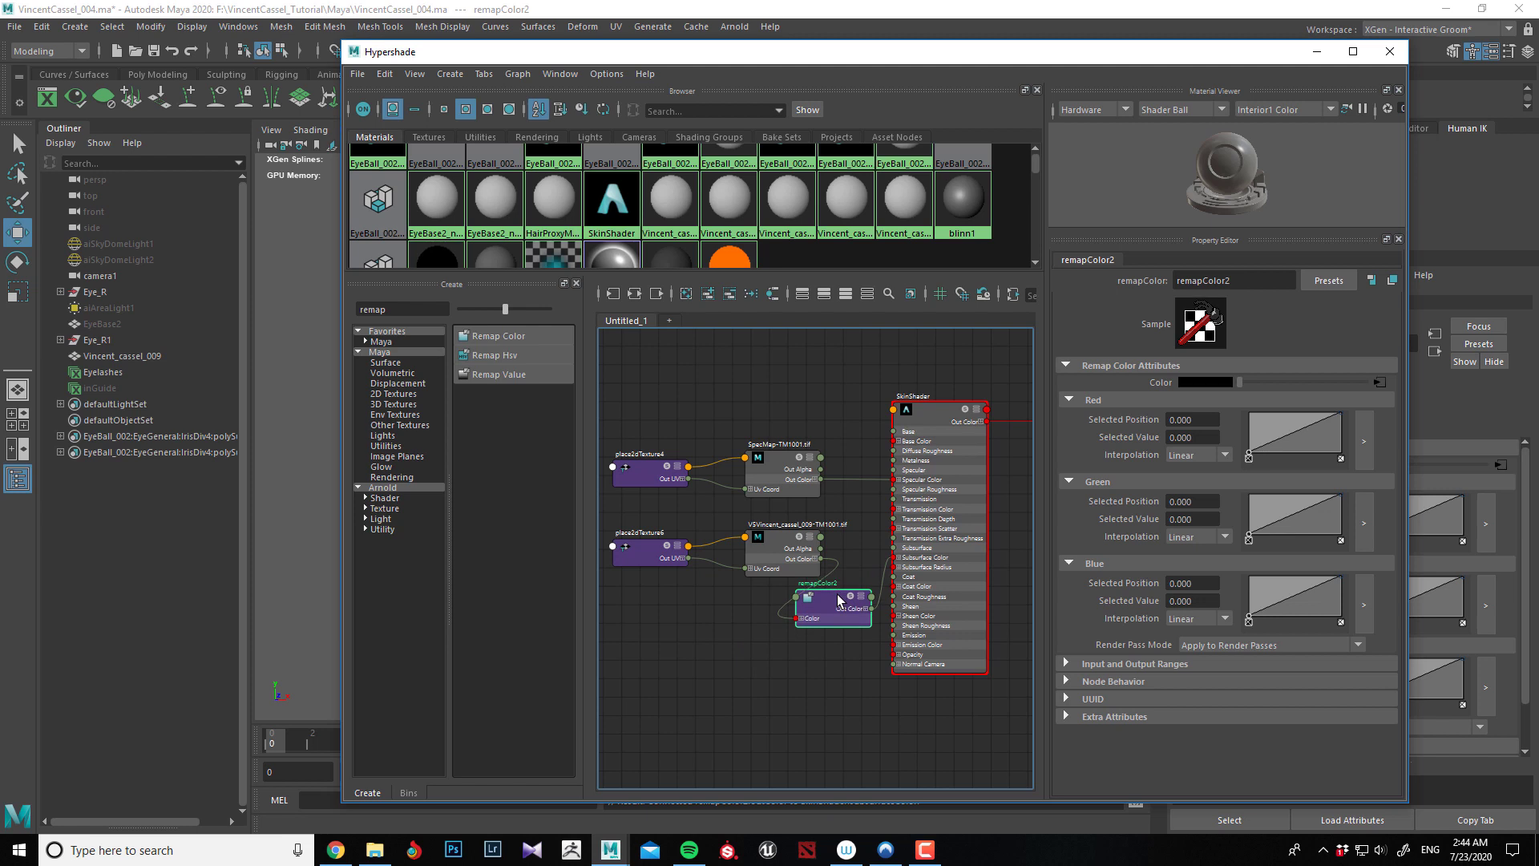
Add a point to the Remap Color node's Red curve at position 0.5 with value 0.48.
{"action": "left_click", "coordinate": [1295, 433]}
{"action": "left_click", "coordinate": [1186, 419]}
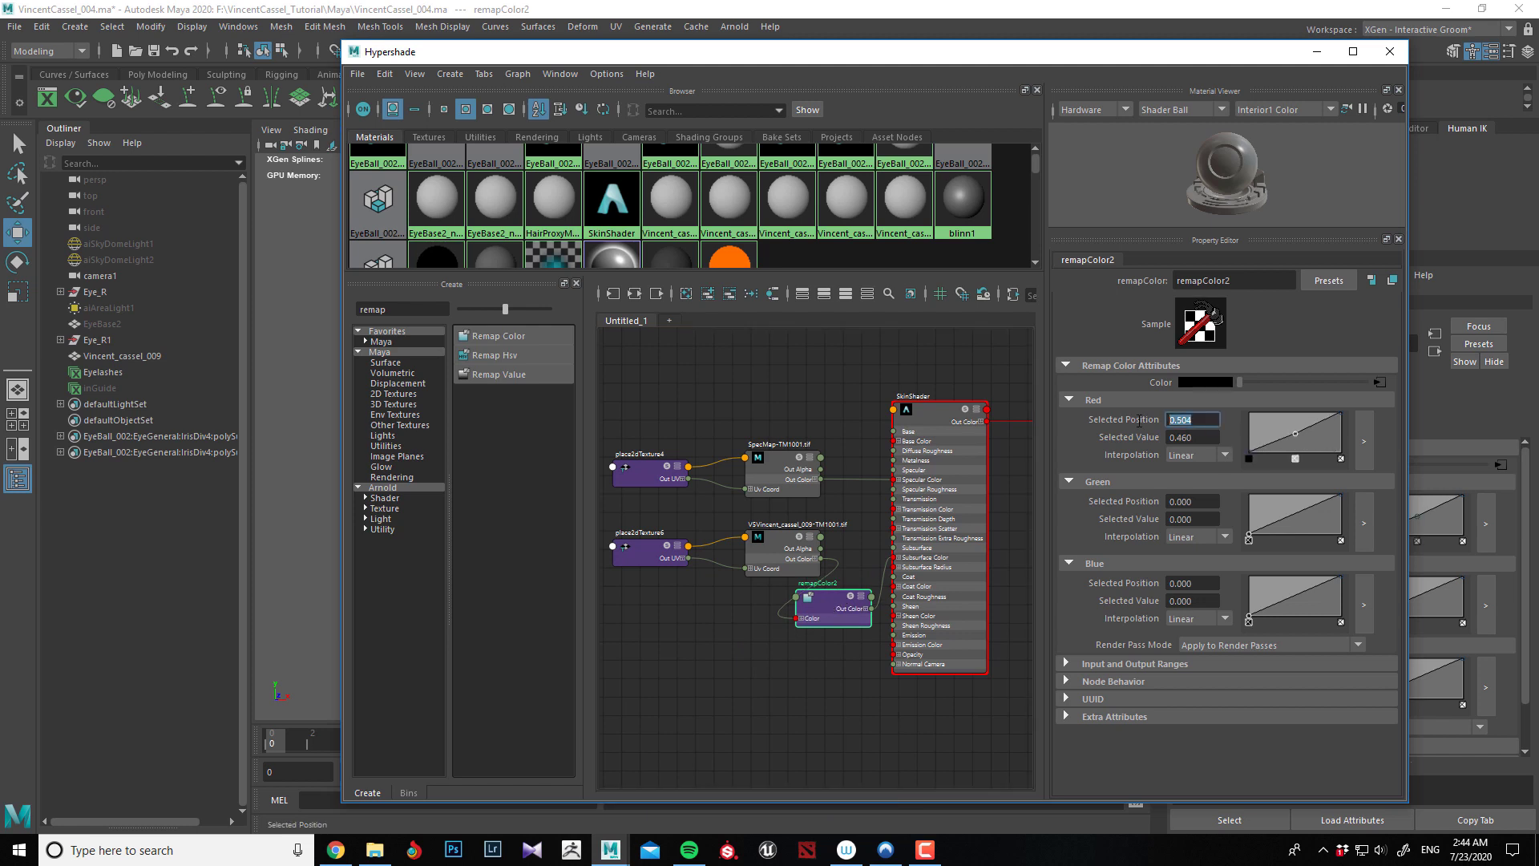
{"action": "type", "text": "0.5"}
{"action": "key", "text": "Tab"}
{"action": "type", "text": "."}
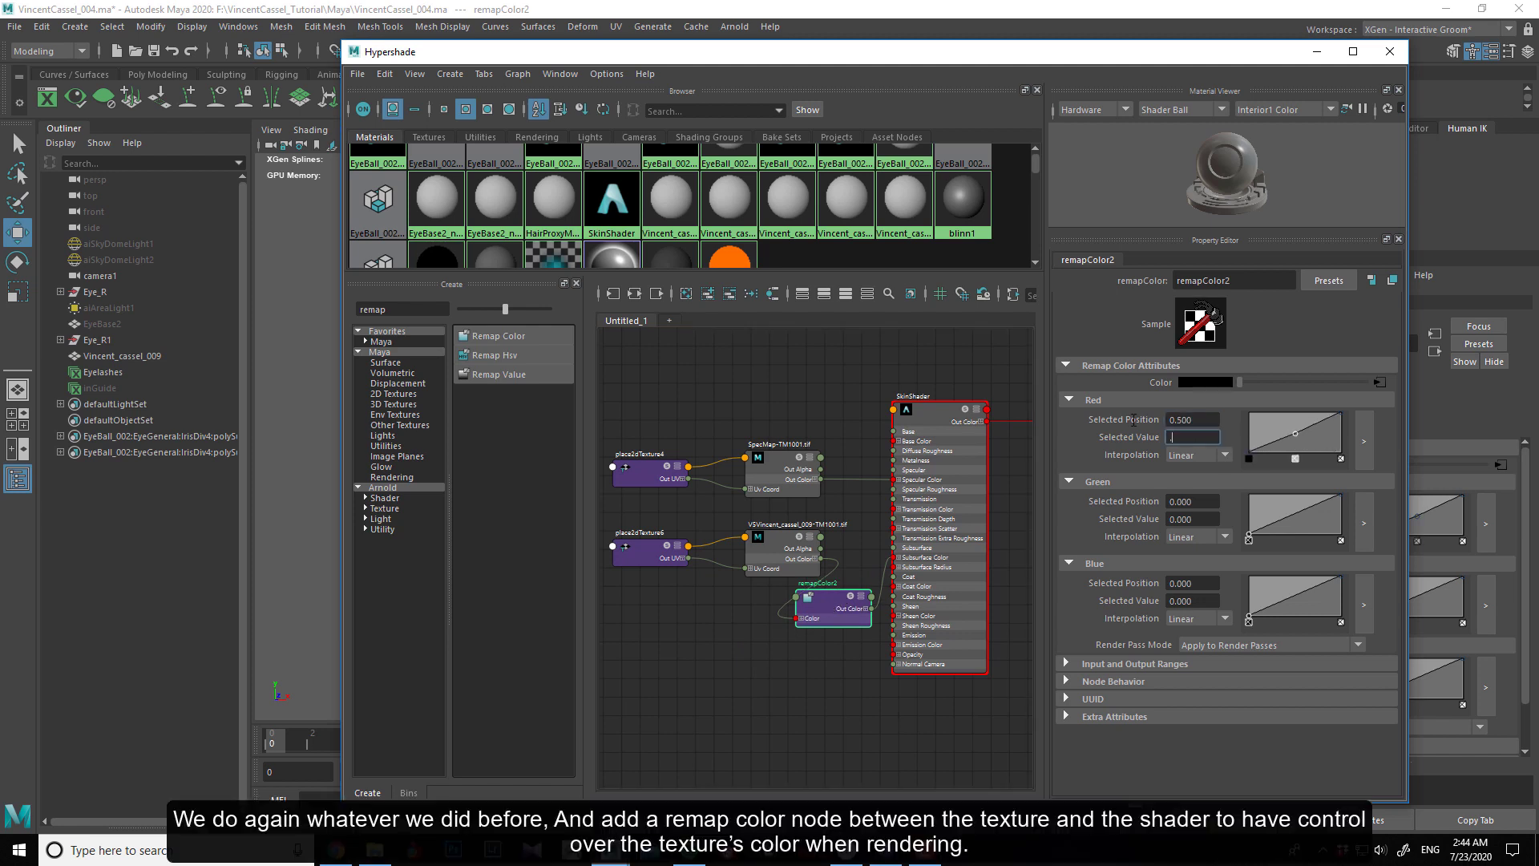
{"action": "type", "text": "48"}
{"action": "key", "text": "Return"}
Add a point to the Remap Color node's Green curve at position 0.5 with value 0.5.
{"action": "left_click", "coordinate": [1292, 513]}
{"action": "left_click", "coordinate": [1191, 501]}
{"action": "type", "text": "0.5"}
{"action": "key", "text": "Tab"}
{"action": "key", "text": "Return"}
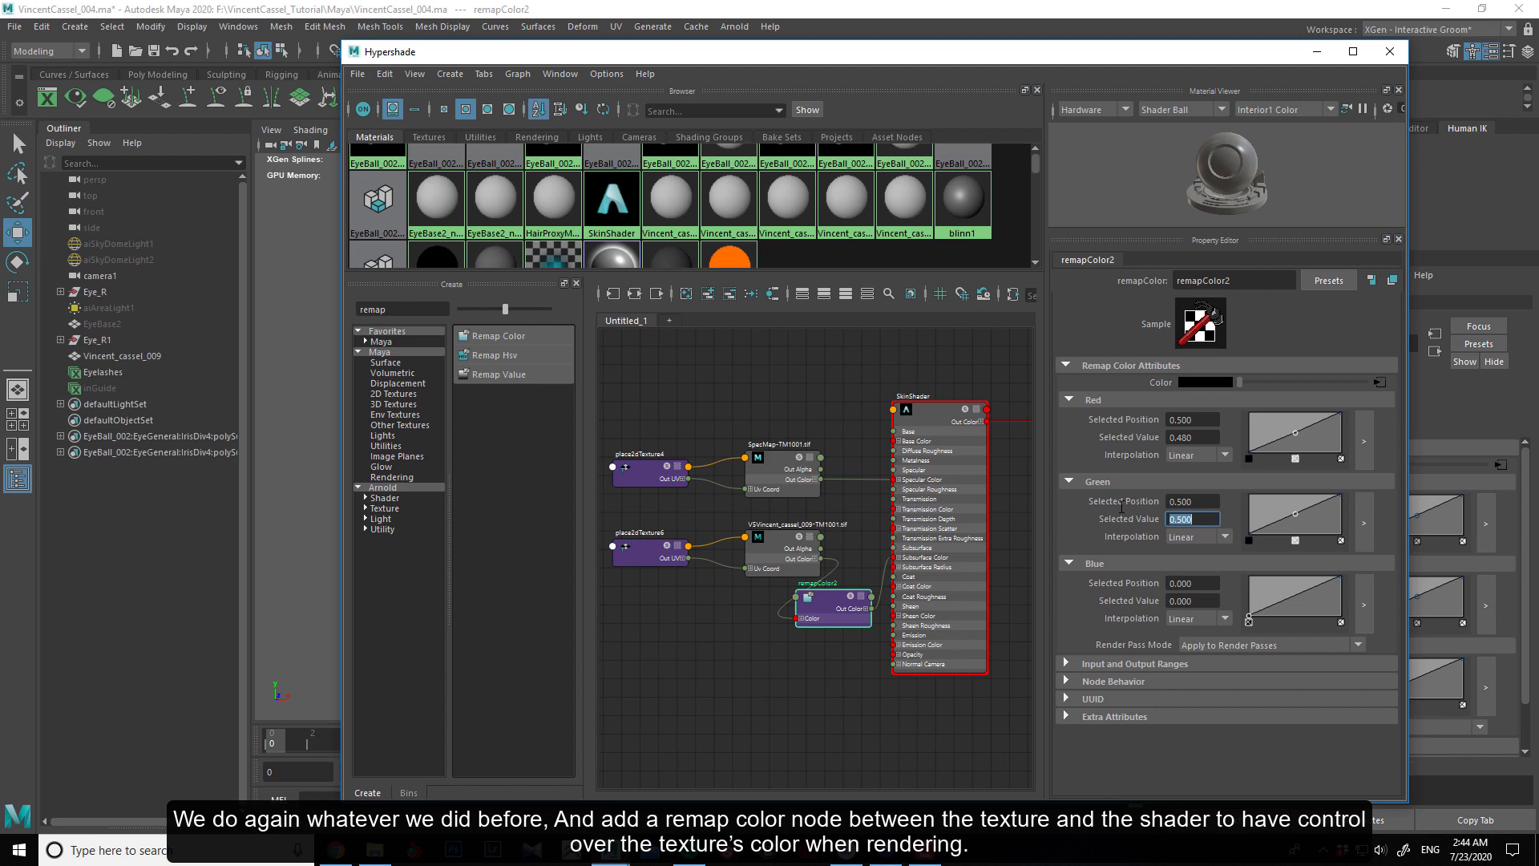
Add a point to the Remap Color node's Blue curve at position 0.5 with value 0.5.
{"action": "left_click", "coordinate": [1291, 596]}
{"action": "double_click", "coordinate": [1192, 582]}
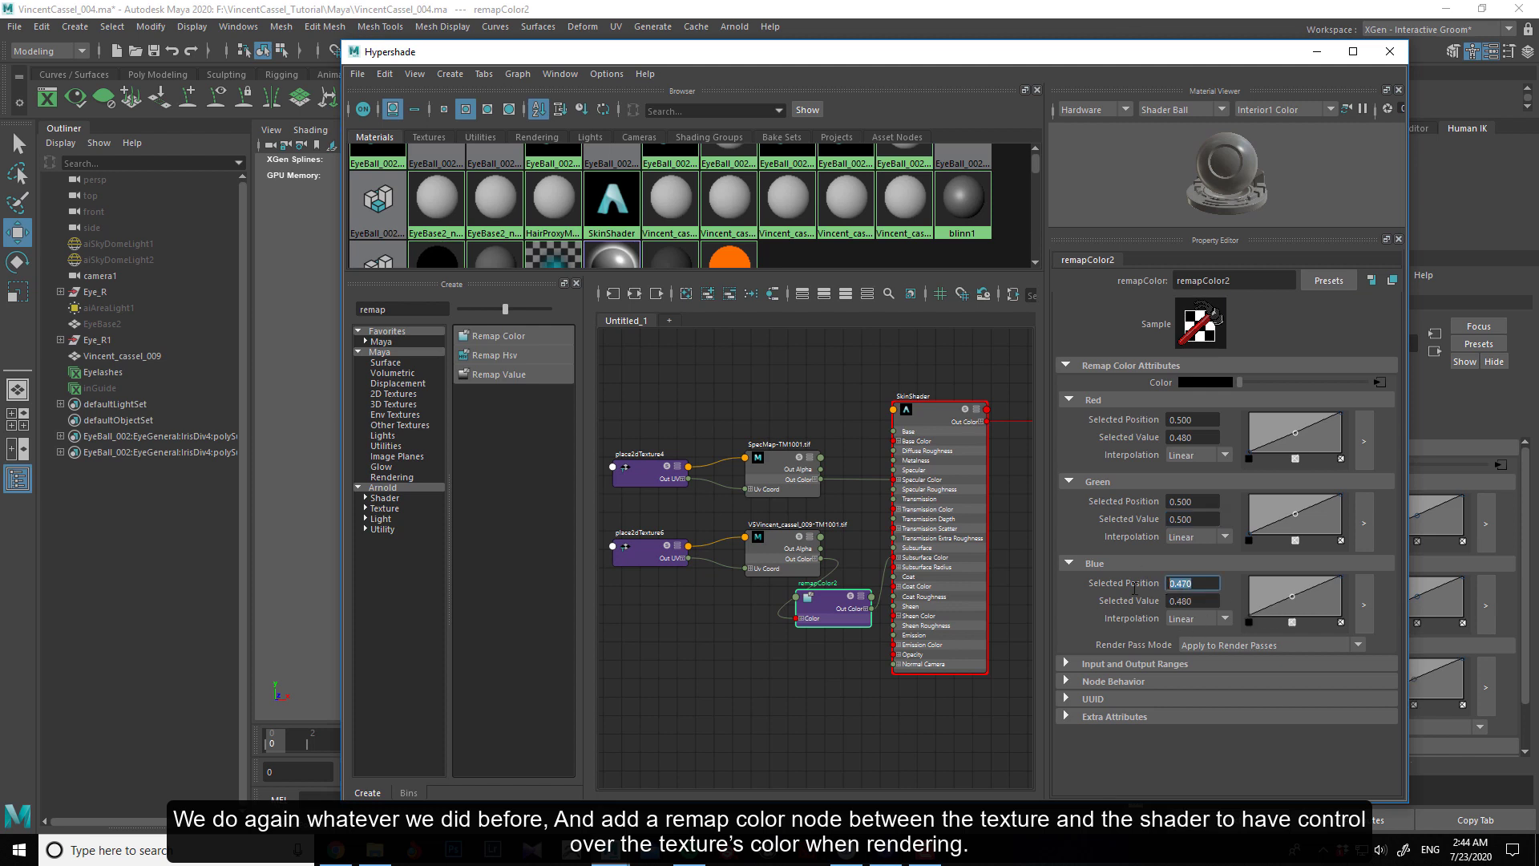
{"action": "type", "text": ".5"}
{"action": "key", "text": "Tab"}
{"action": "type", "text": ".5"}
{"action": "key", "text": "Tab"}
Line up the V5 diffuse texture and Remap Color nodes in front of SkinShader, and select SkinShader.
{"action": "left_click_drag", "start_coordinate": [663, 587], "coordinate": [672, 556]}
{"action": "left_click_drag", "start_coordinate": [811, 579], "coordinate": [794, 535]}
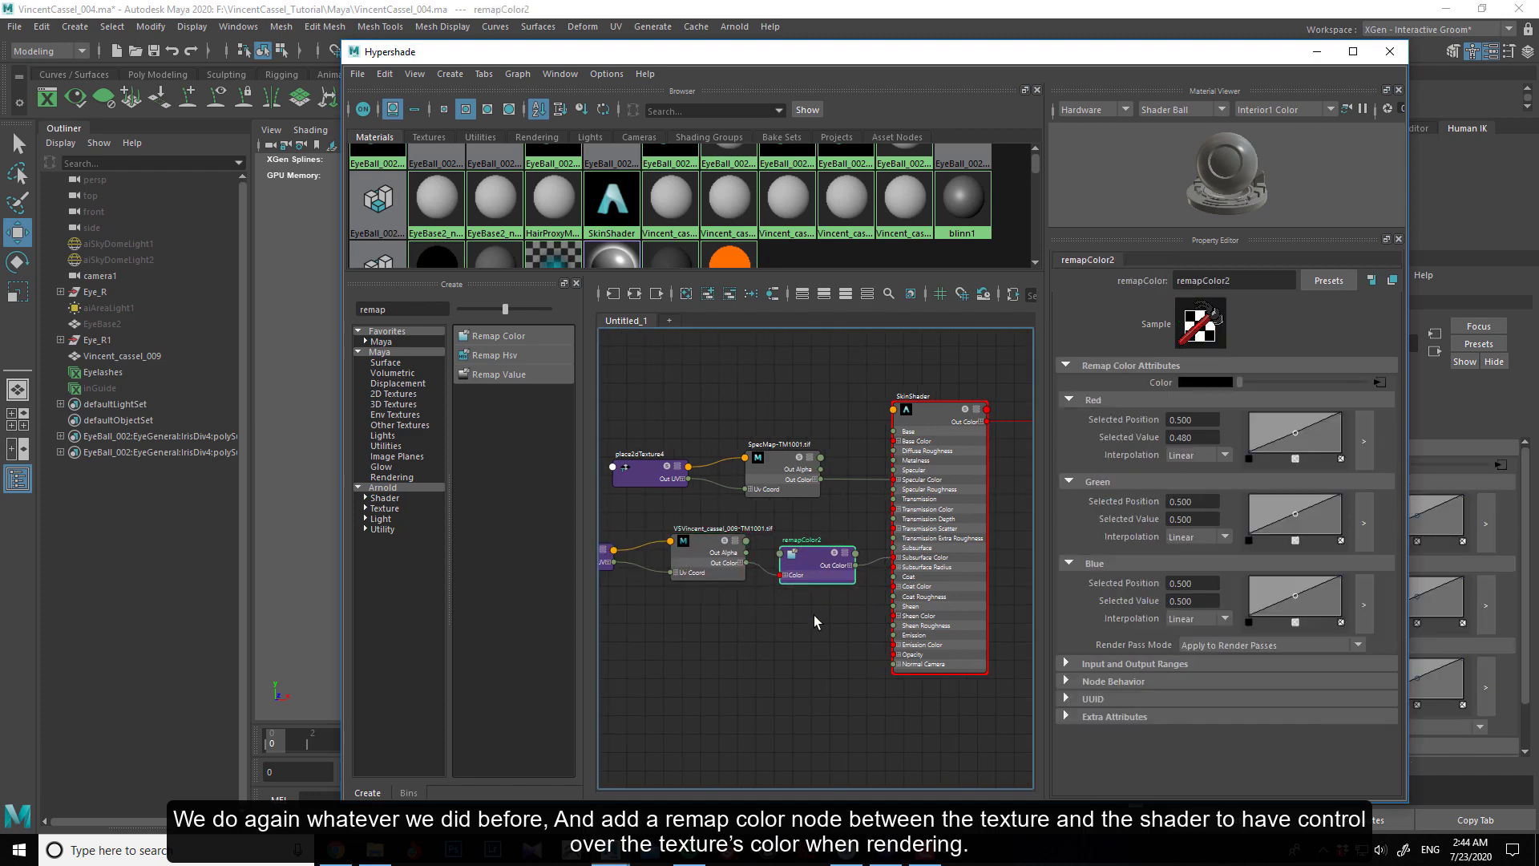
{"action": "left_click", "coordinate": [911, 415]}
{"action": "middle_click_drag", "start_coordinate": [736, 664], "coordinate": [751, 663]}
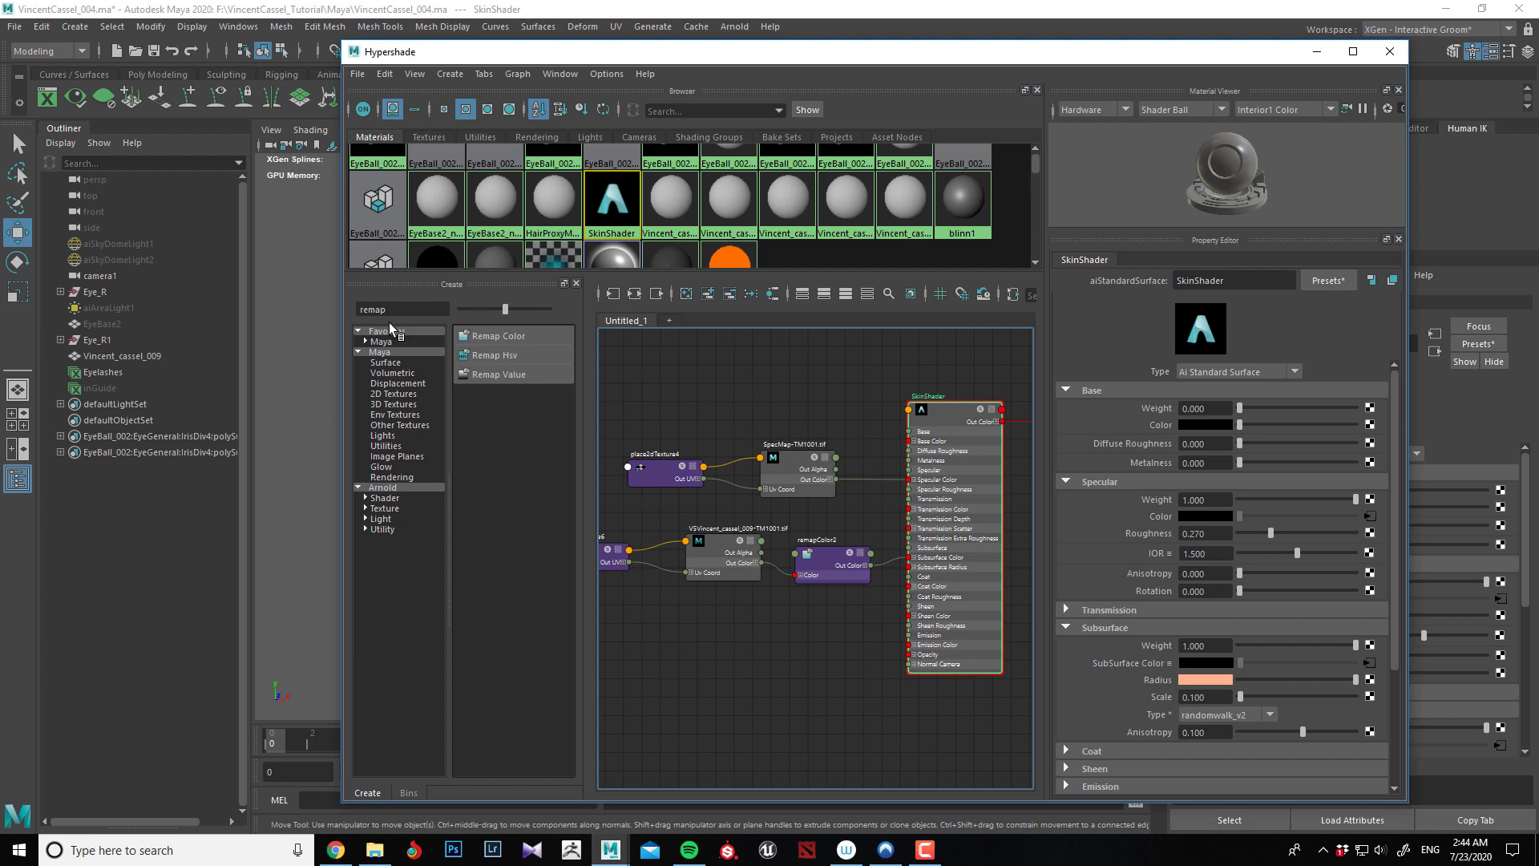
Create a File texture node and place it with its placement node below the V5 diffuse texture.
{"action": "left_click_drag", "start_coordinate": [401, 309], "coordinate": [309, 311]}
{"action": "type", "text": "file"}
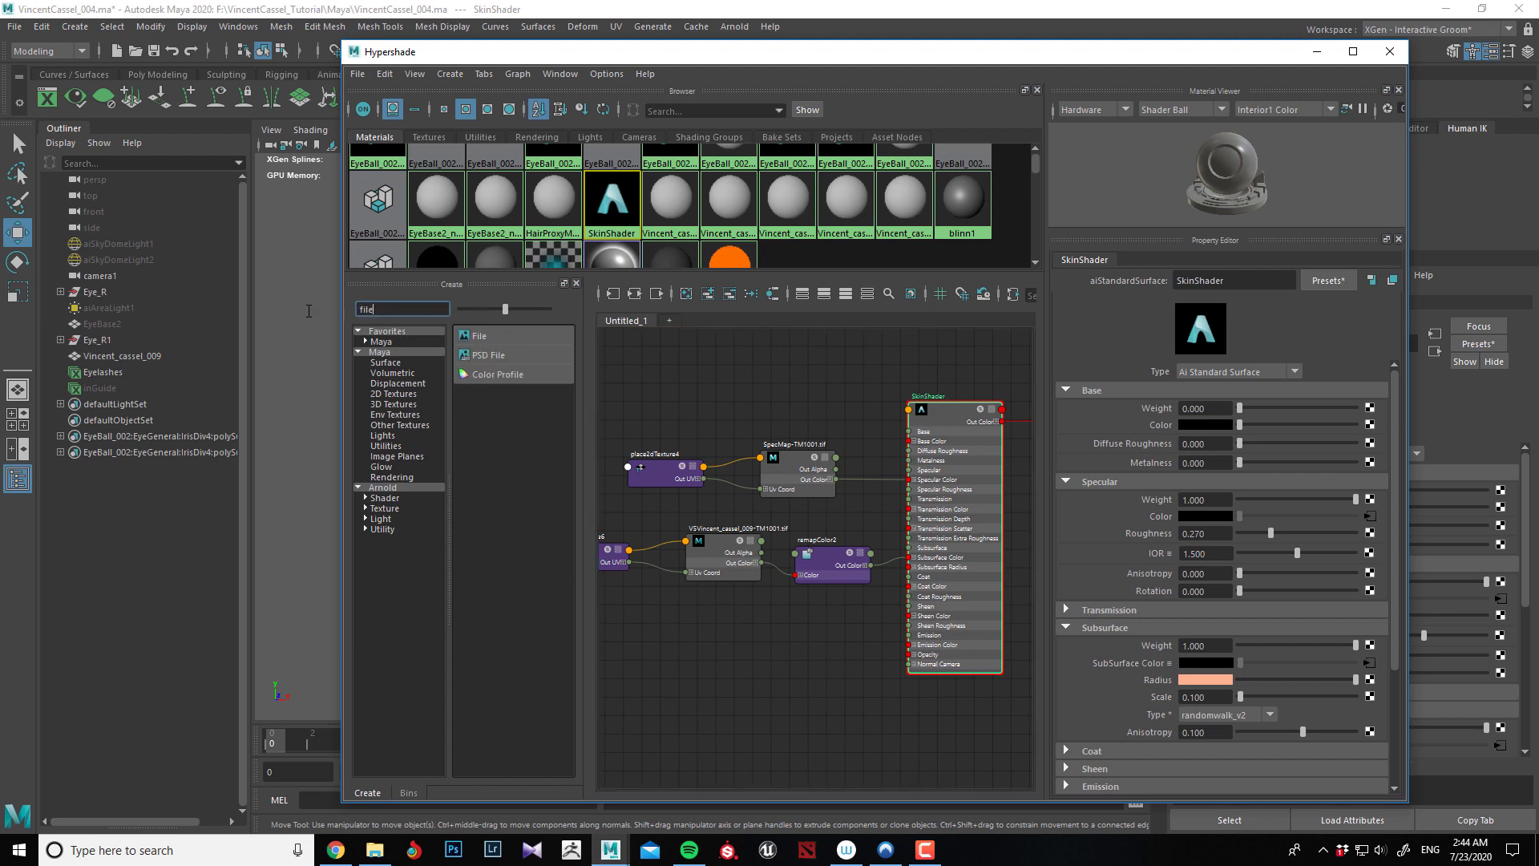
{"action": "left_click", "coordinate": [484, 335]}
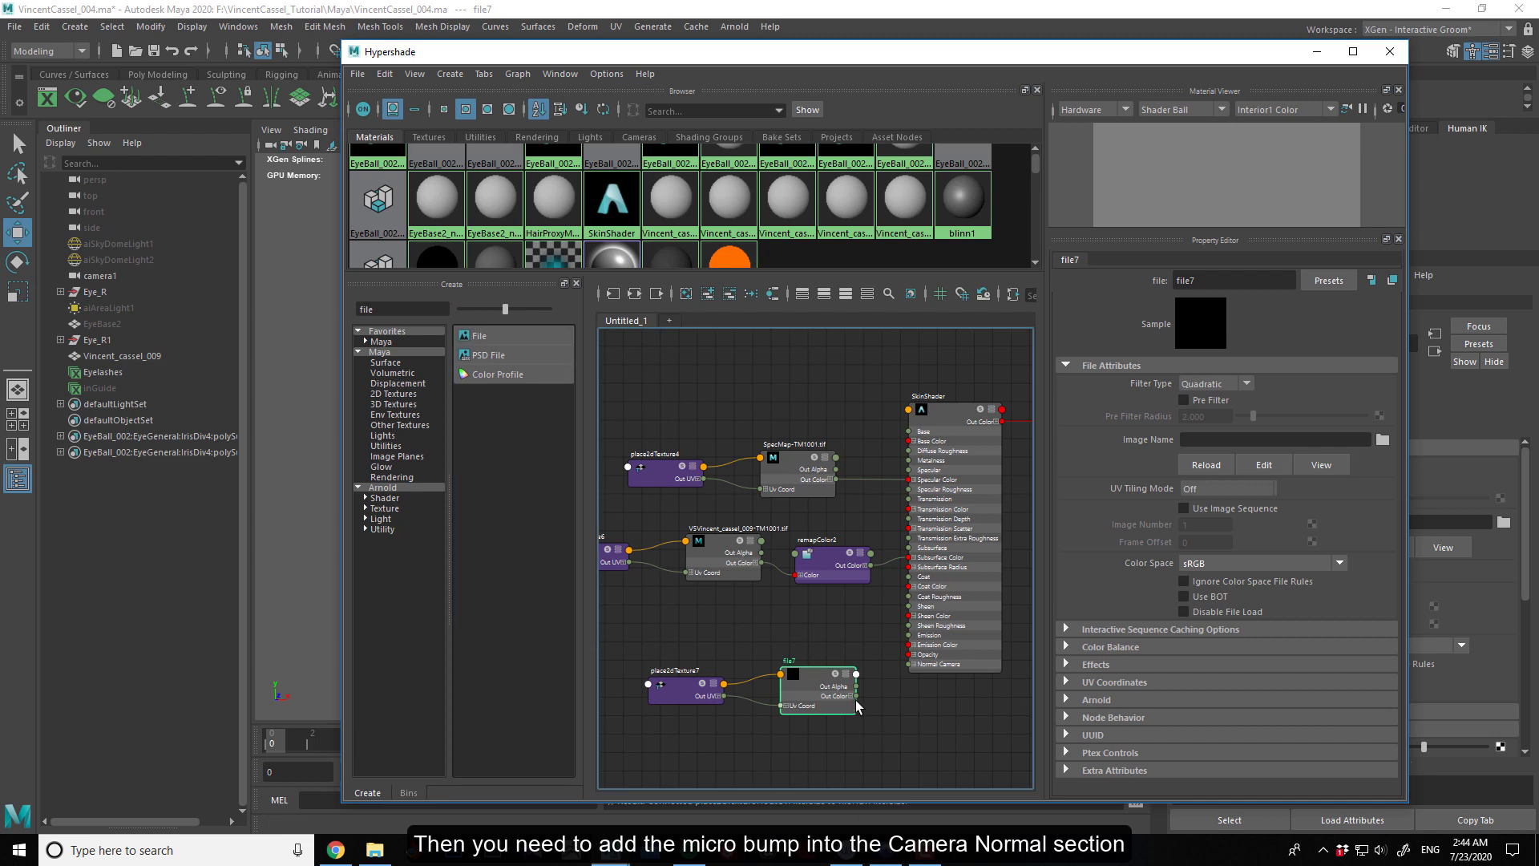
{"action": "left_click_drag", "start_coordinate": [701, 650], "coordinate": [752, 663]}
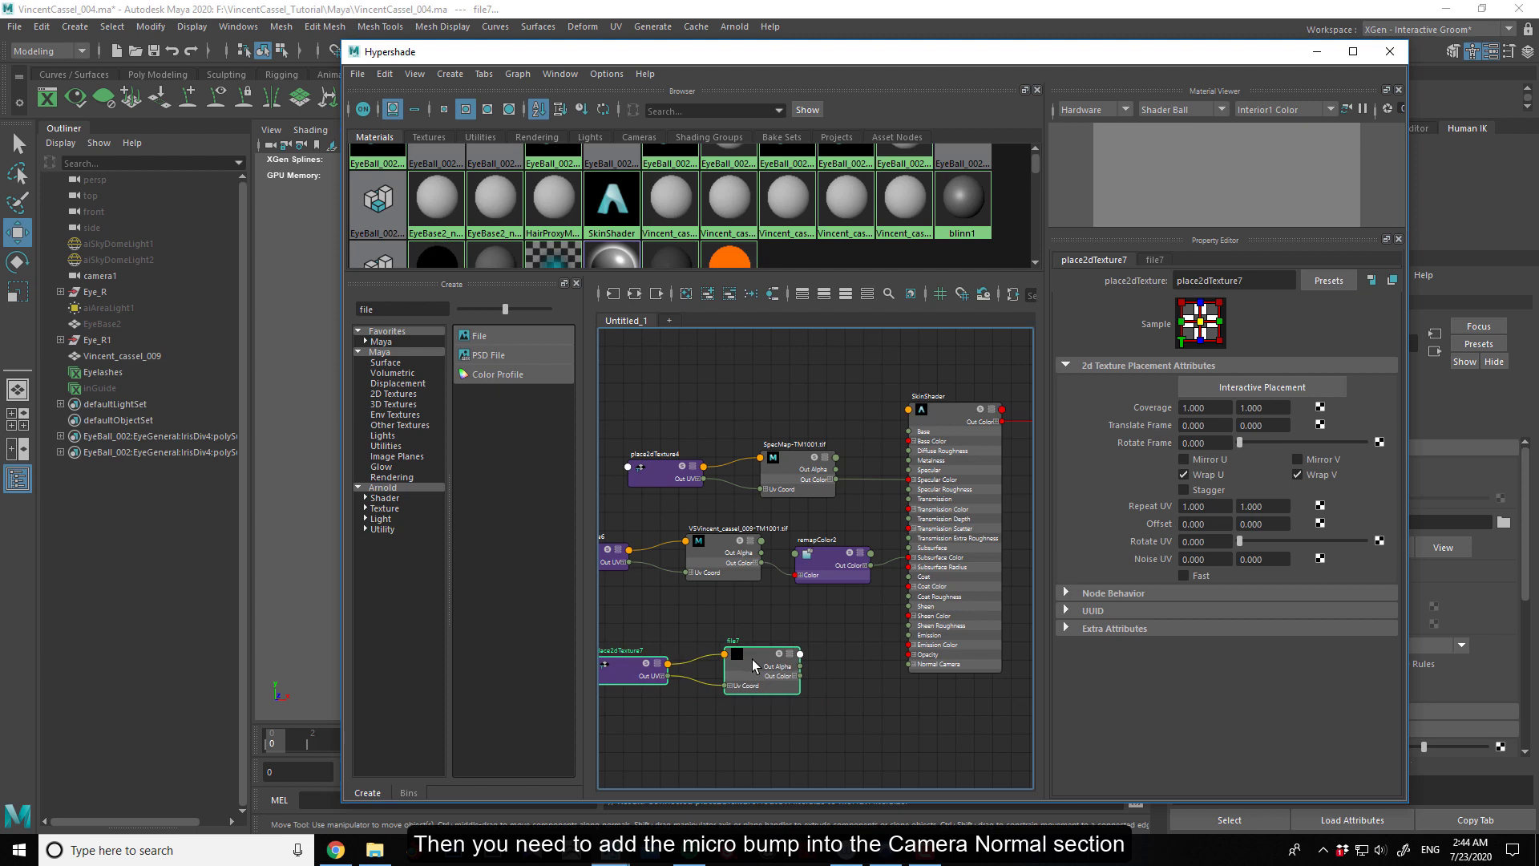
Create an aiCellNoise node and position it between the V5 diffuse texture and the new file node.
{"action": "double_click", "coordinate": [347, 311]}
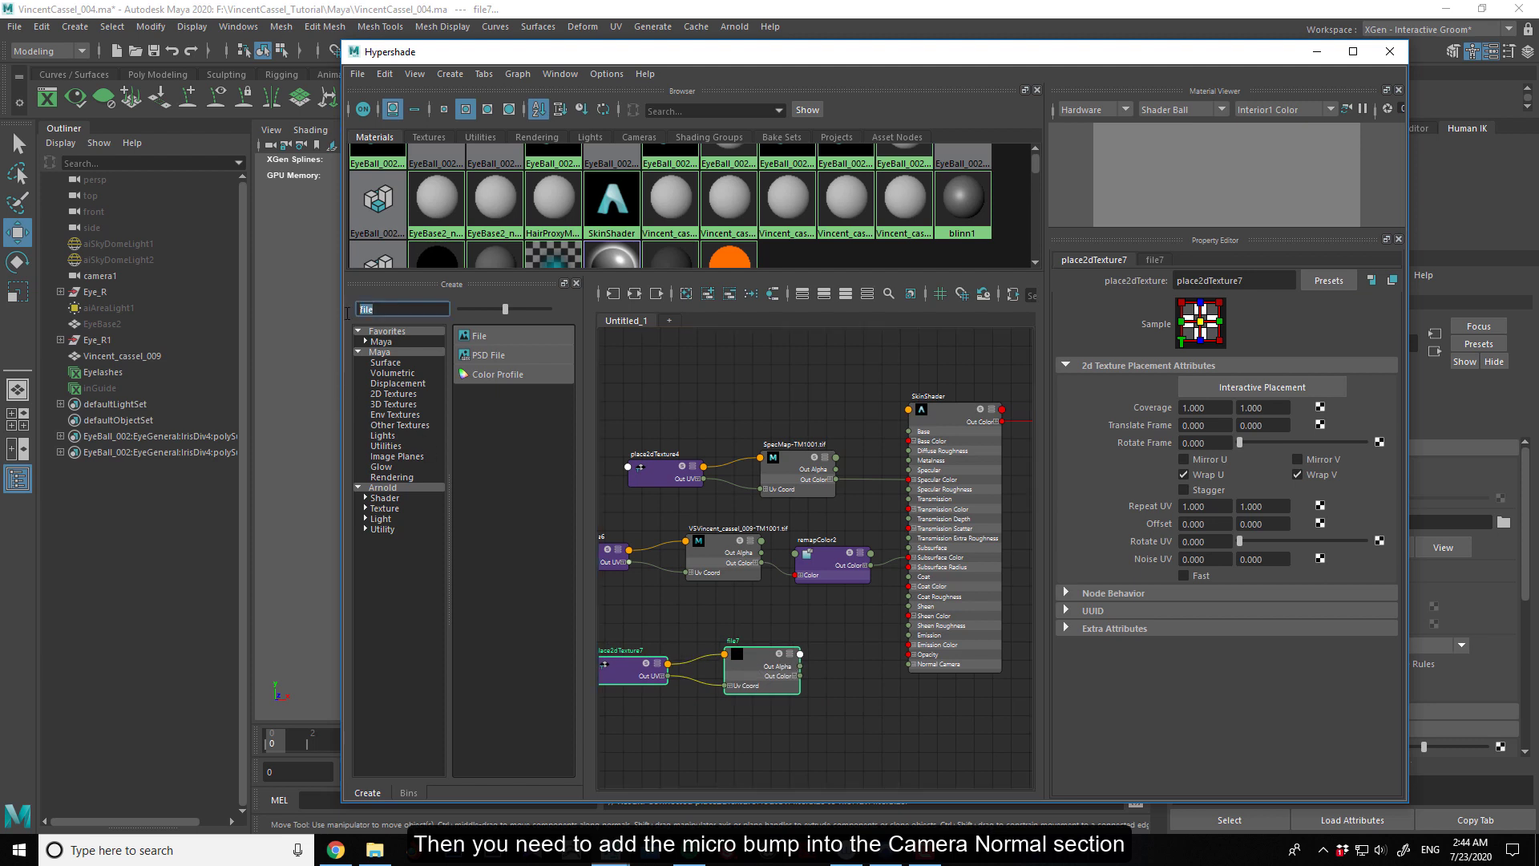
{"action": "type", "text": "cel"}
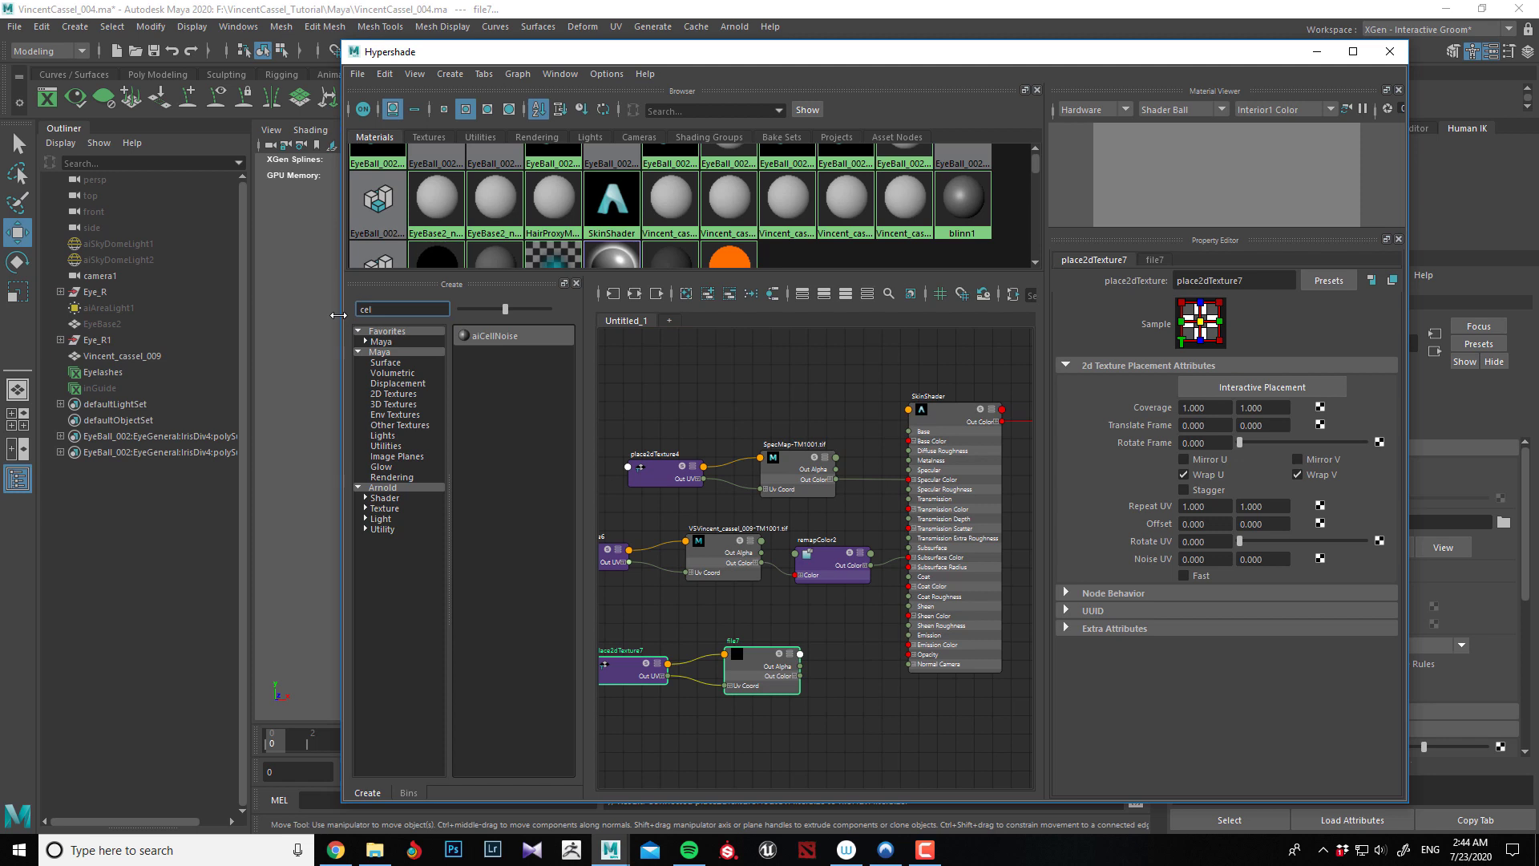
{"action": "left_click", "coordinate": [517, 336]}
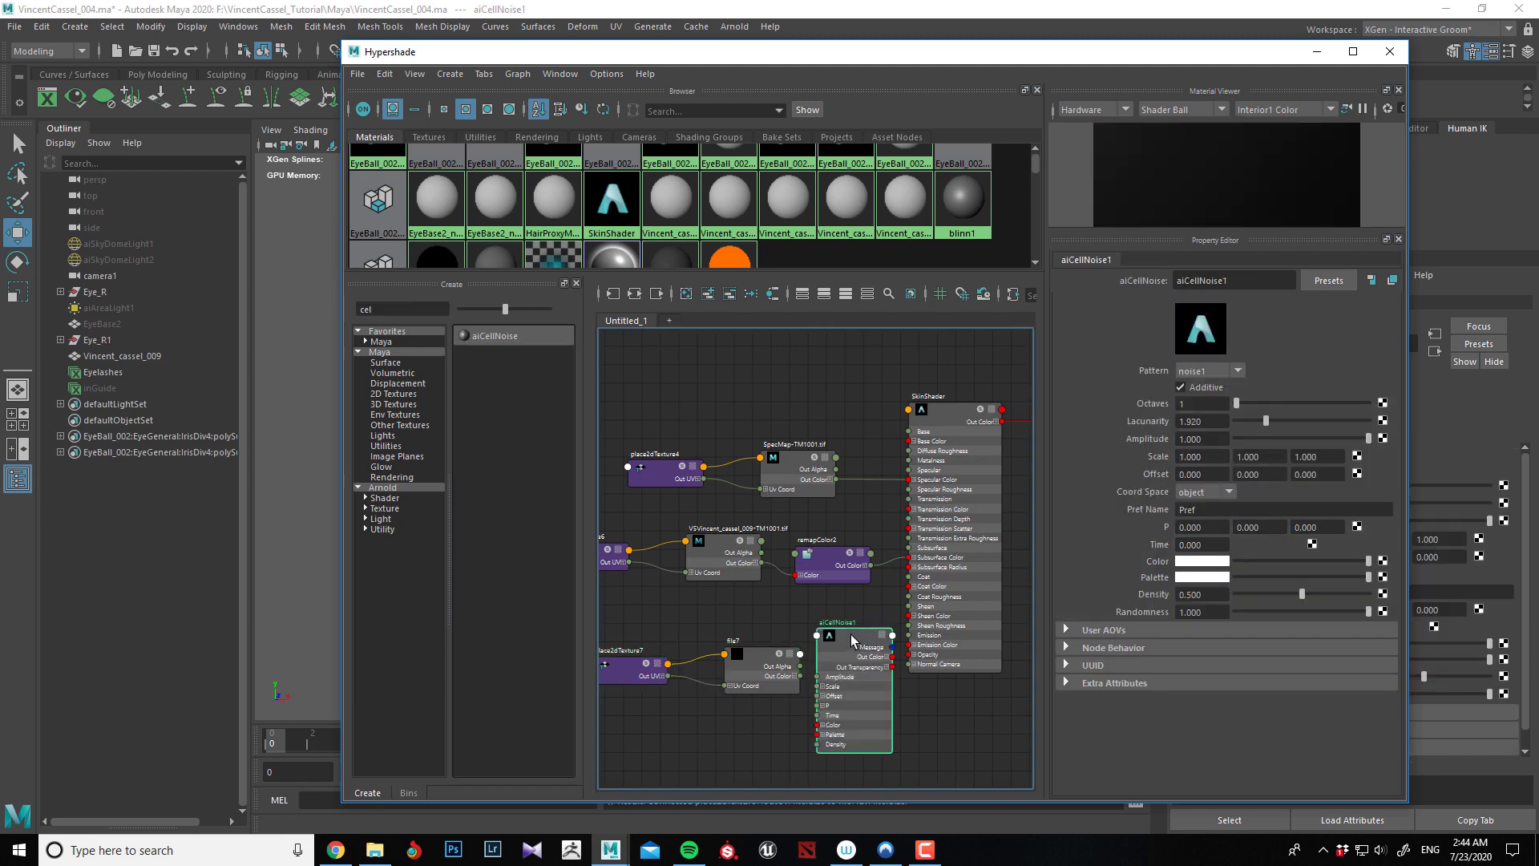
{"action": "left_click_drag", "start_coordinate": [851, 634], "coordinate": [845, 630]}
{"action": "left_click_drag", "start_coordinate": [651, 725], "coordinate": [701, 766]}
{"action": "left_click_drag", "start_coordinate": [831, 638], "coordinate": [714, 619]}
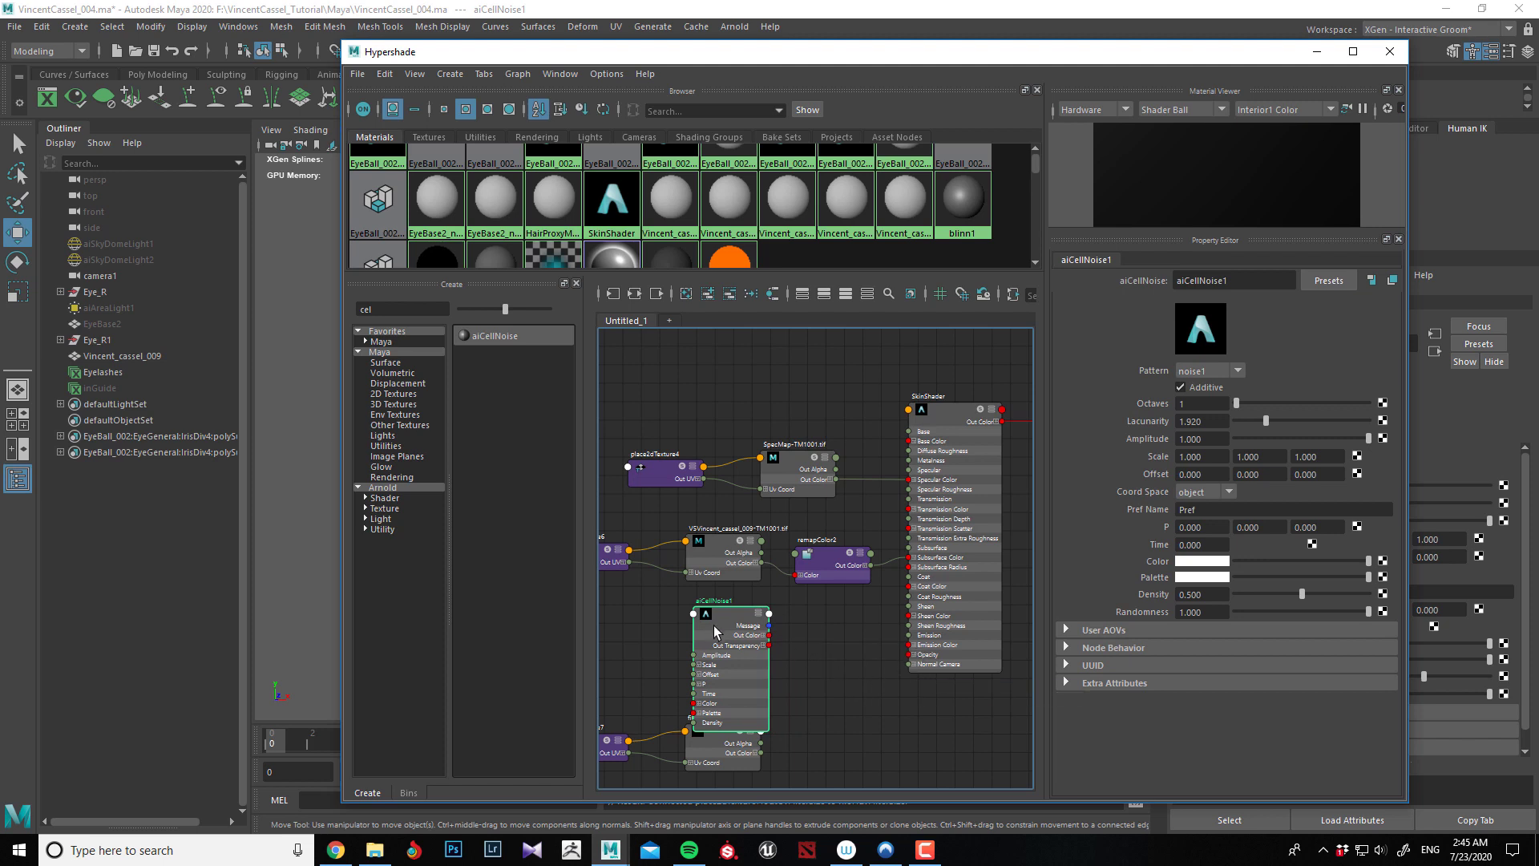
Look through SkinShader's attributes and shift the aiCellNoise node aside so the new file node is uncovered.
{"action": "left_click", "coordinate": [954, 412]}
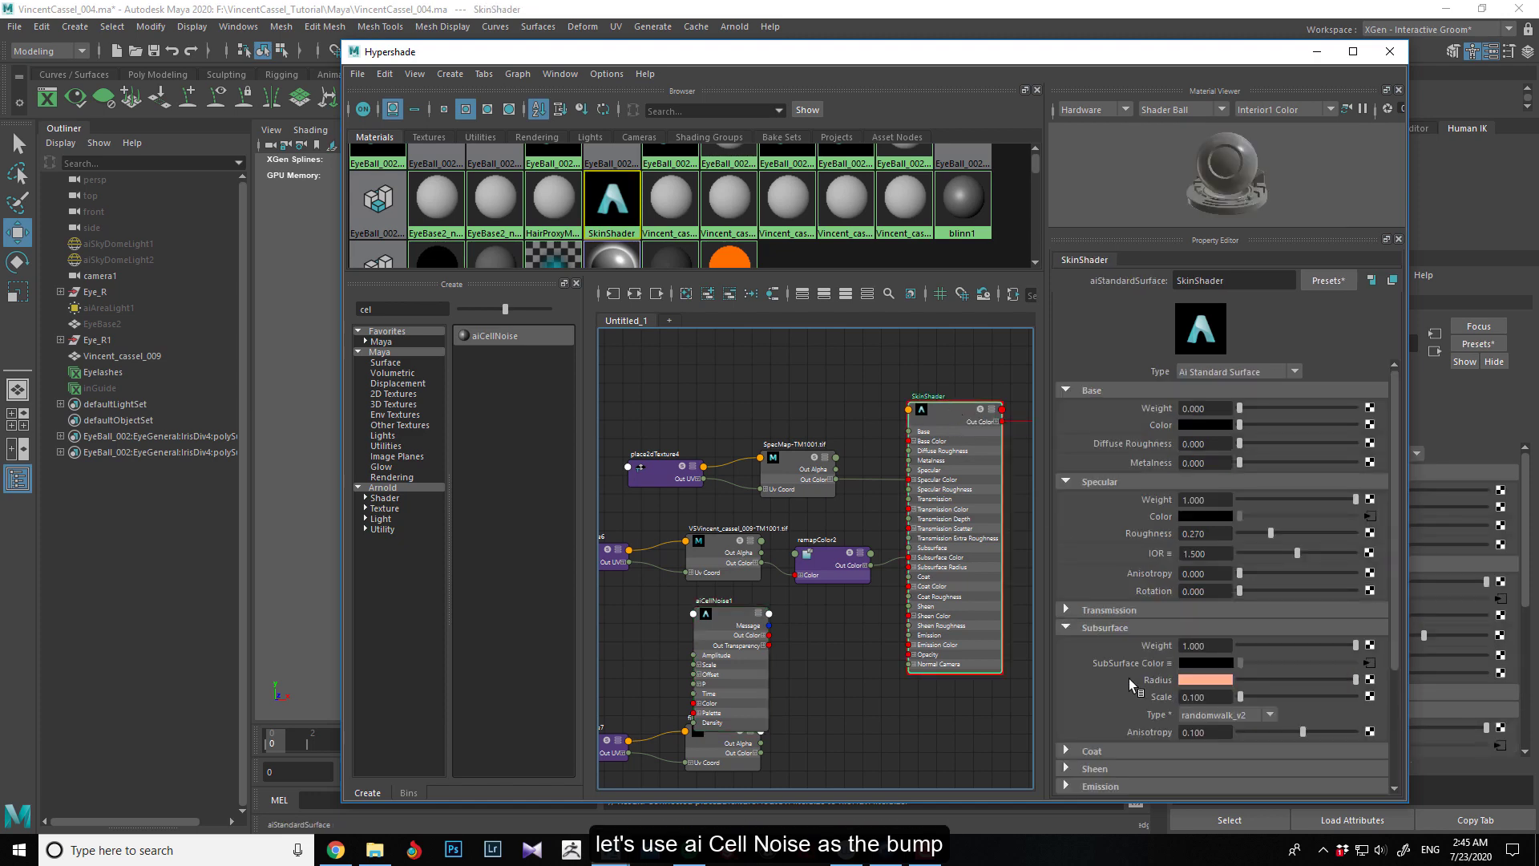
{"action": "scroll", "coordinate": [1128, 678], "scroll_direction": "down", "scroll_amount": 2}
{"action": "scroll", "coordinate": [1132, 675], "scroll_direction": "up", "scroll_amount": 2}
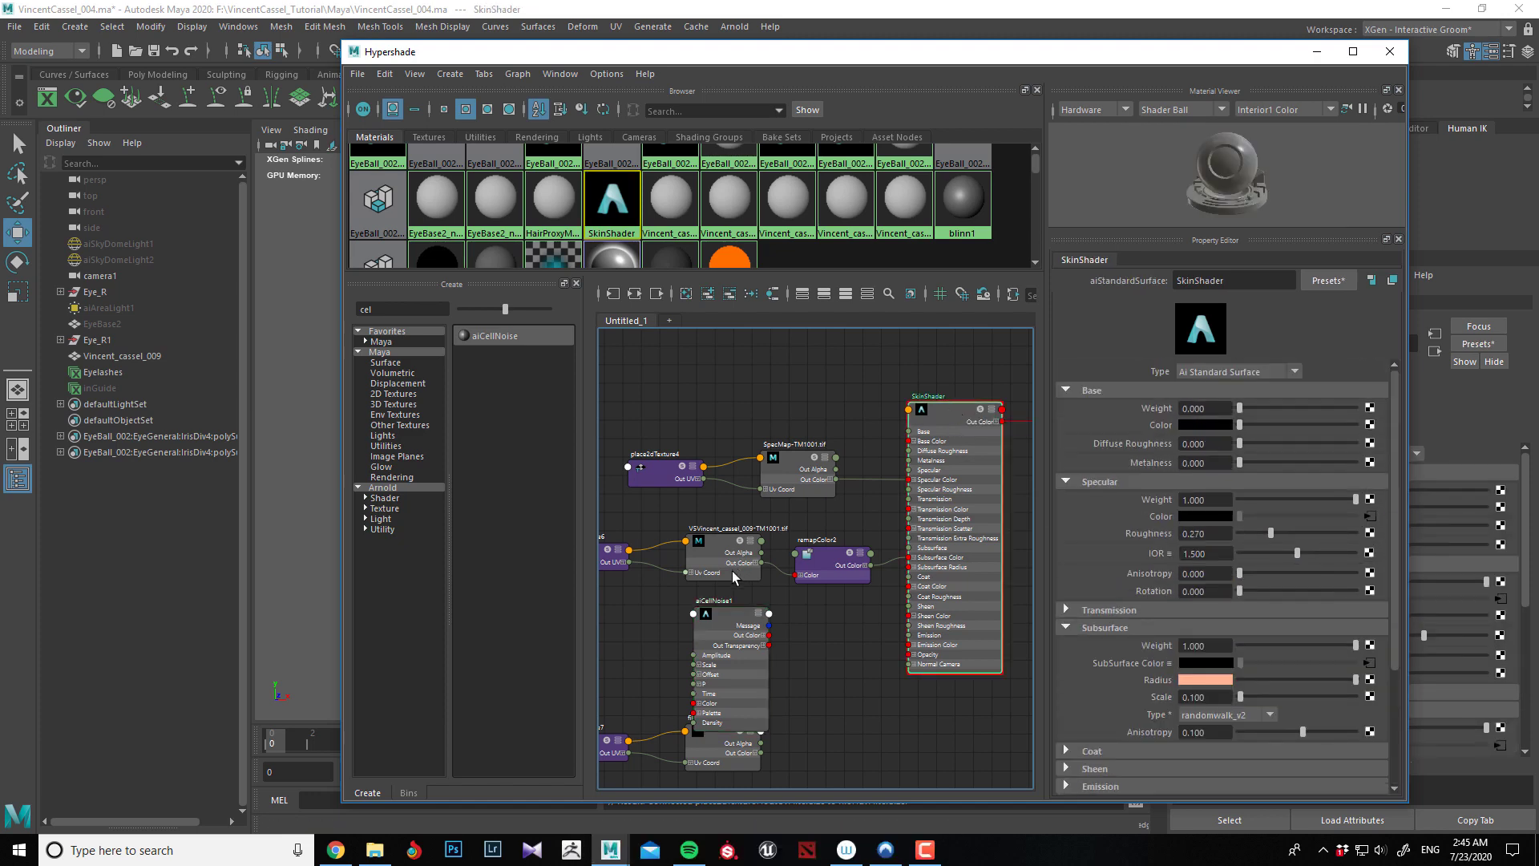
{"action": "left_click", "coordinate": [720, 617]}
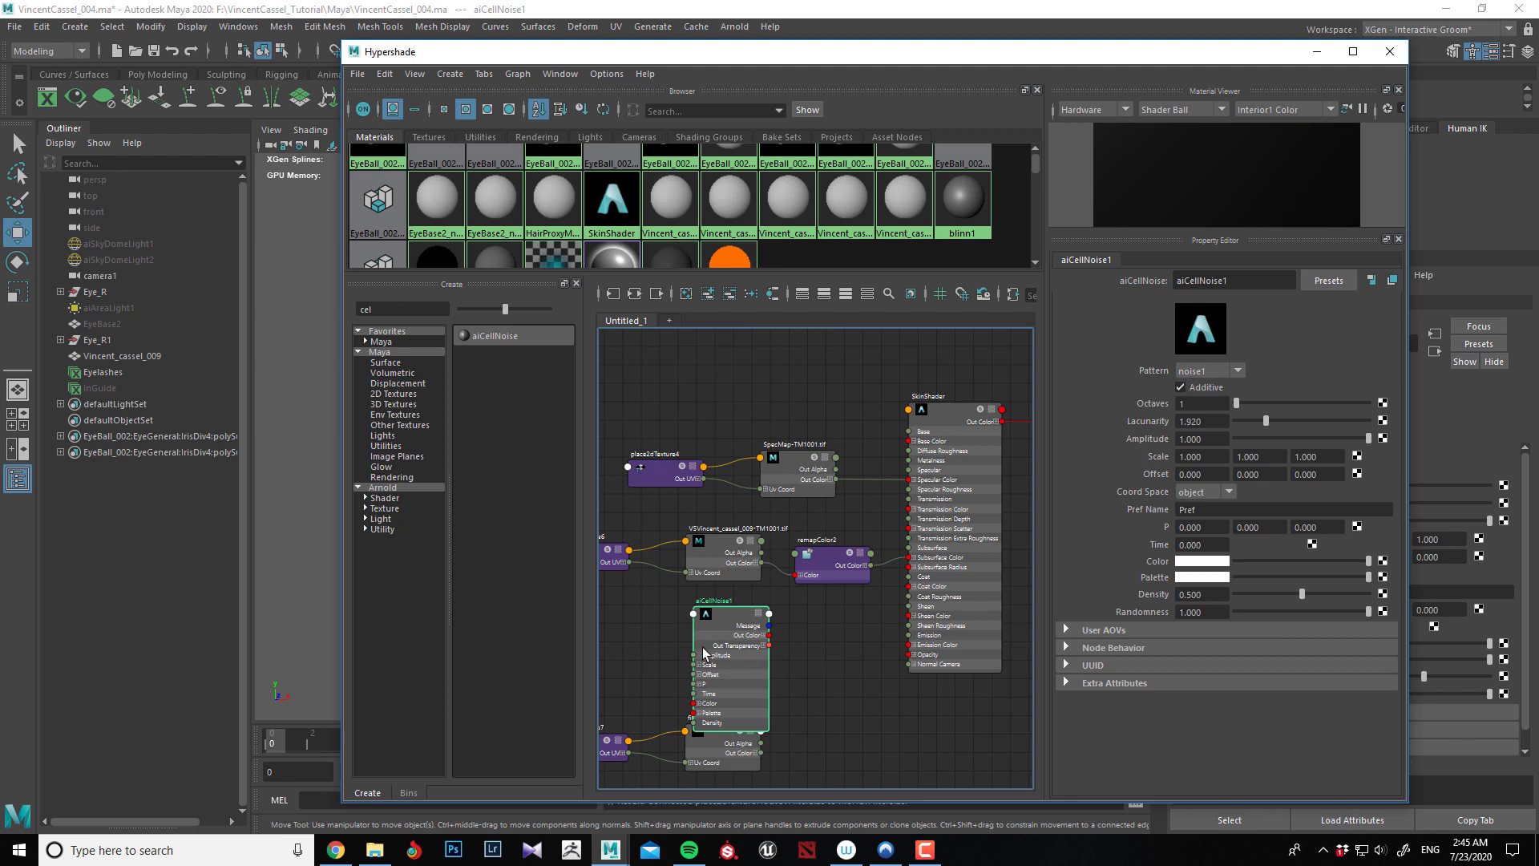
{"action": "left_click_drag", "start_coordinate": [719, 619], "coordinate": [769, 612]}
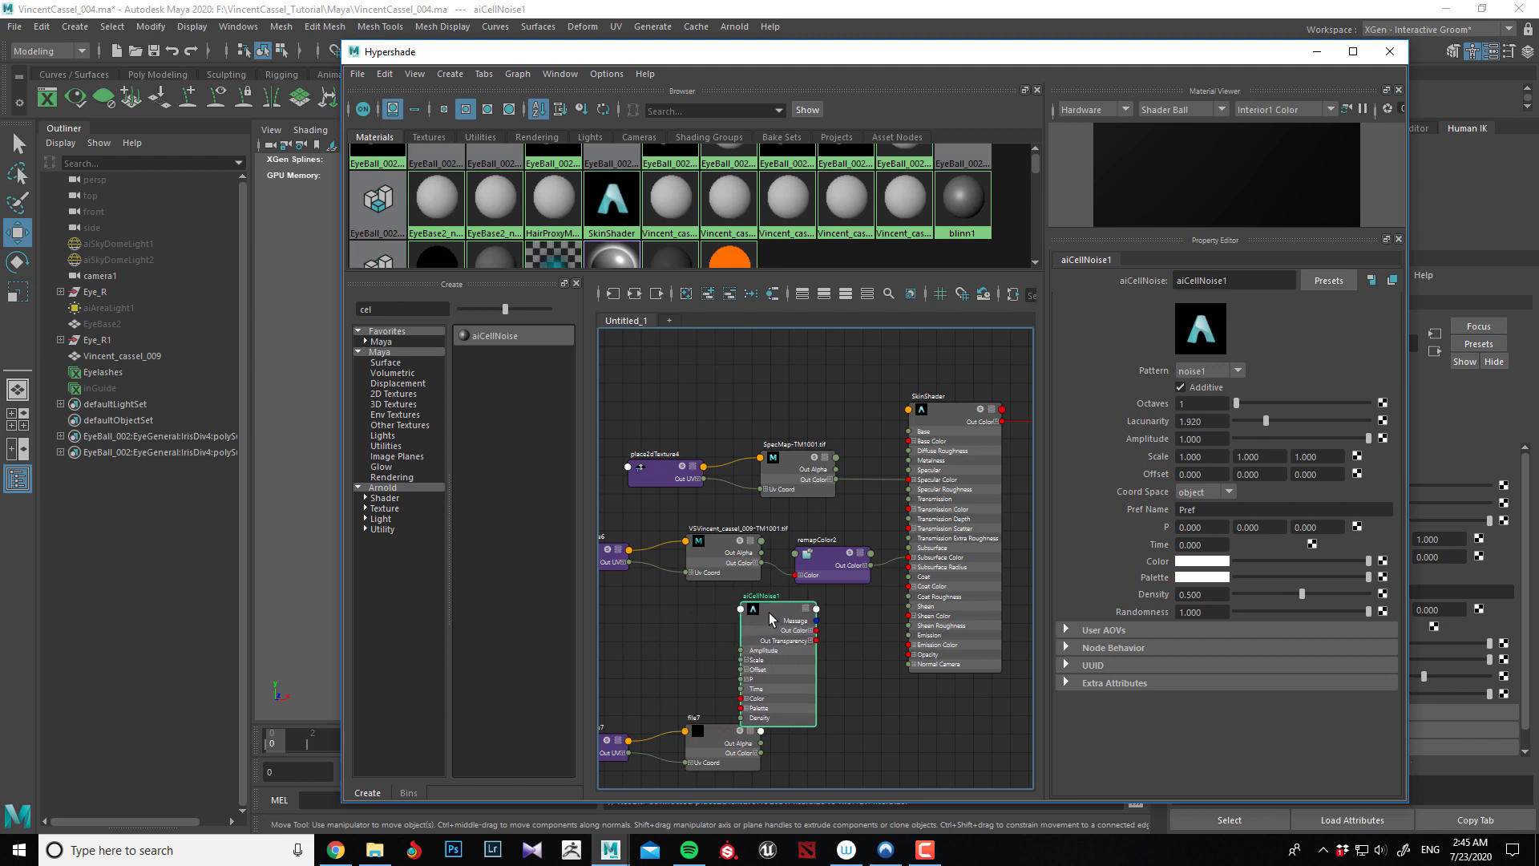
Create a Bump 2d node and connect its Out Normal to SkinShader's Normal Camera.
{"action": "left_click", "coordinate": [392, 309]}
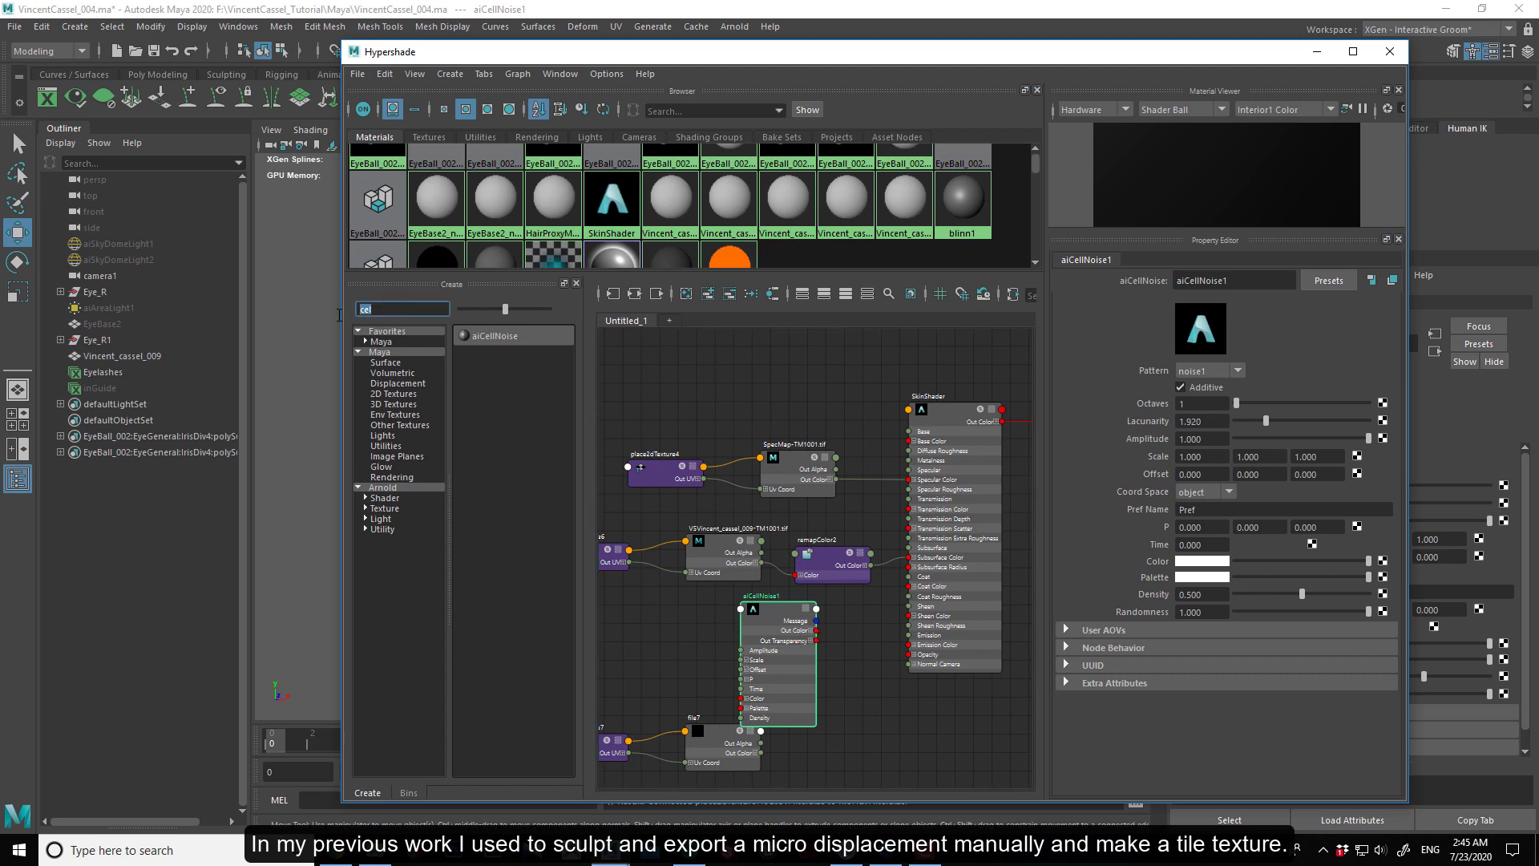
{"action": "type", "text": "2d"}
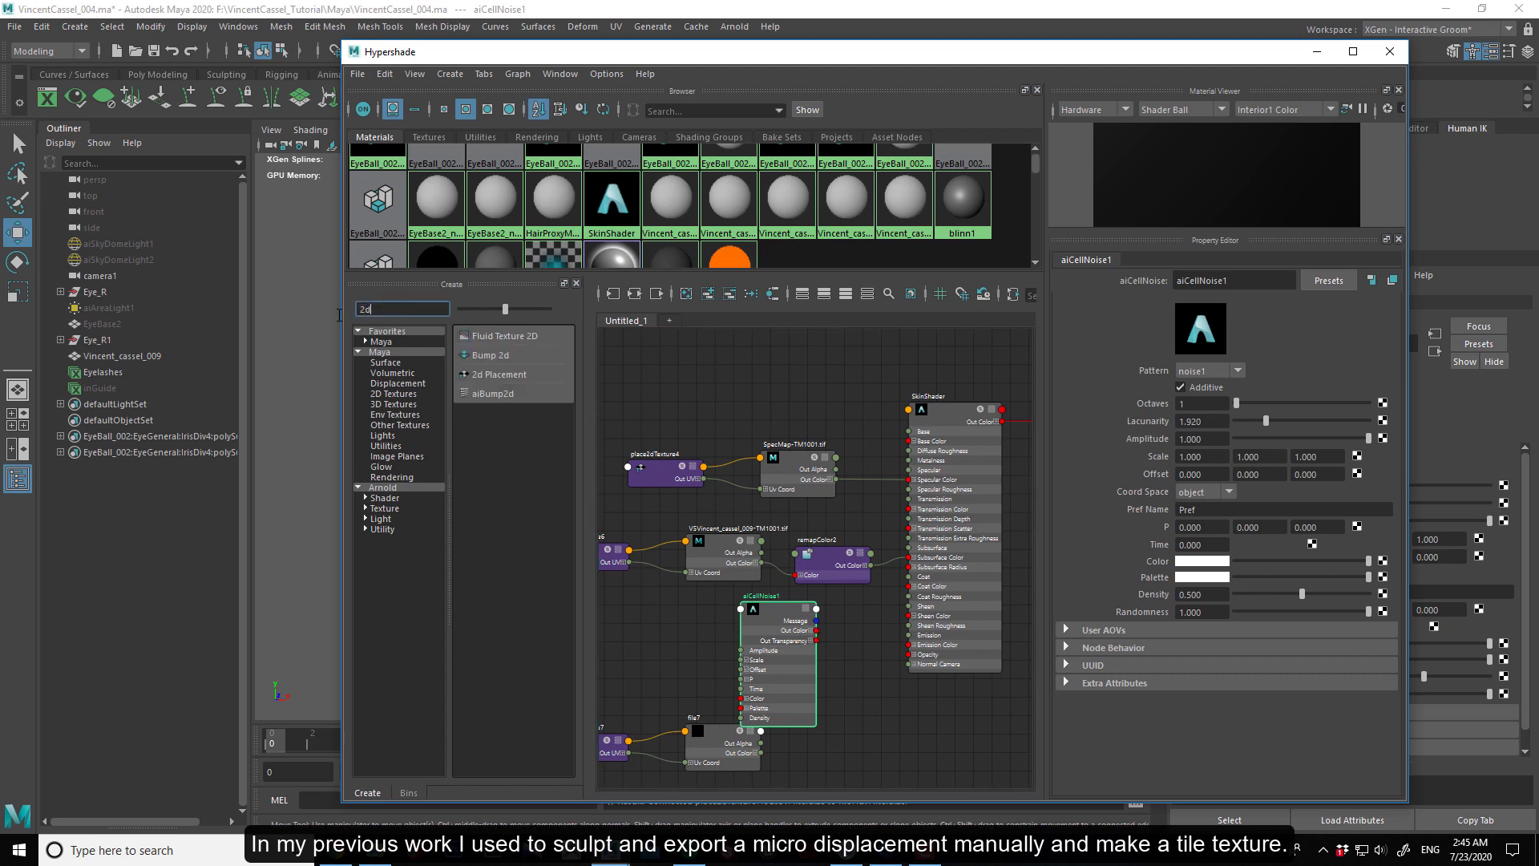
{"action": "left_click", "coordinate": [490, 358]}
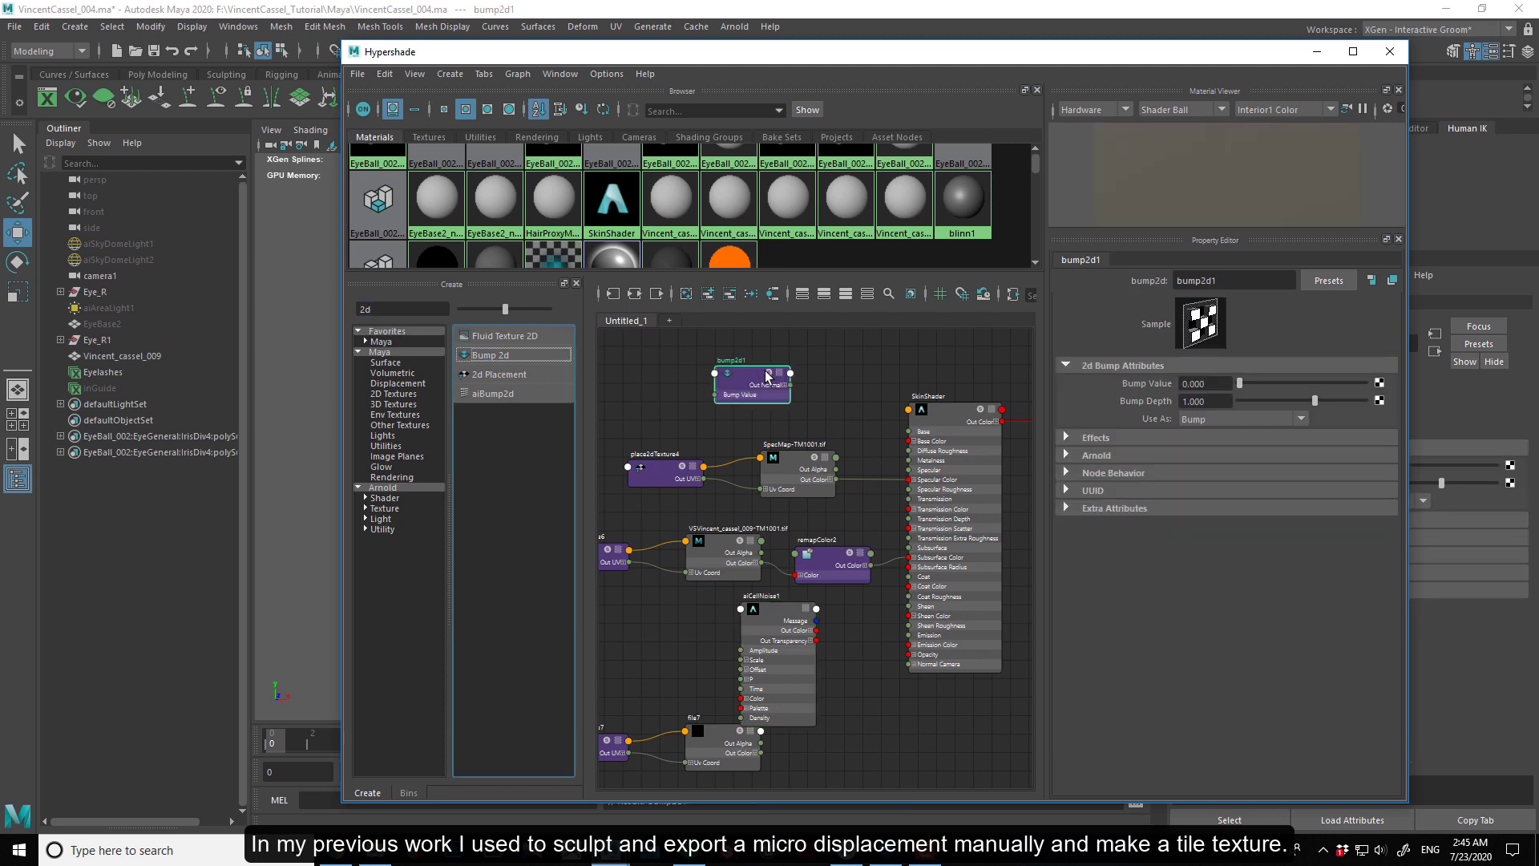
{"action": "left_click_drag", "start_coordinate": [755, 383], "coordinate": [909, 665]}
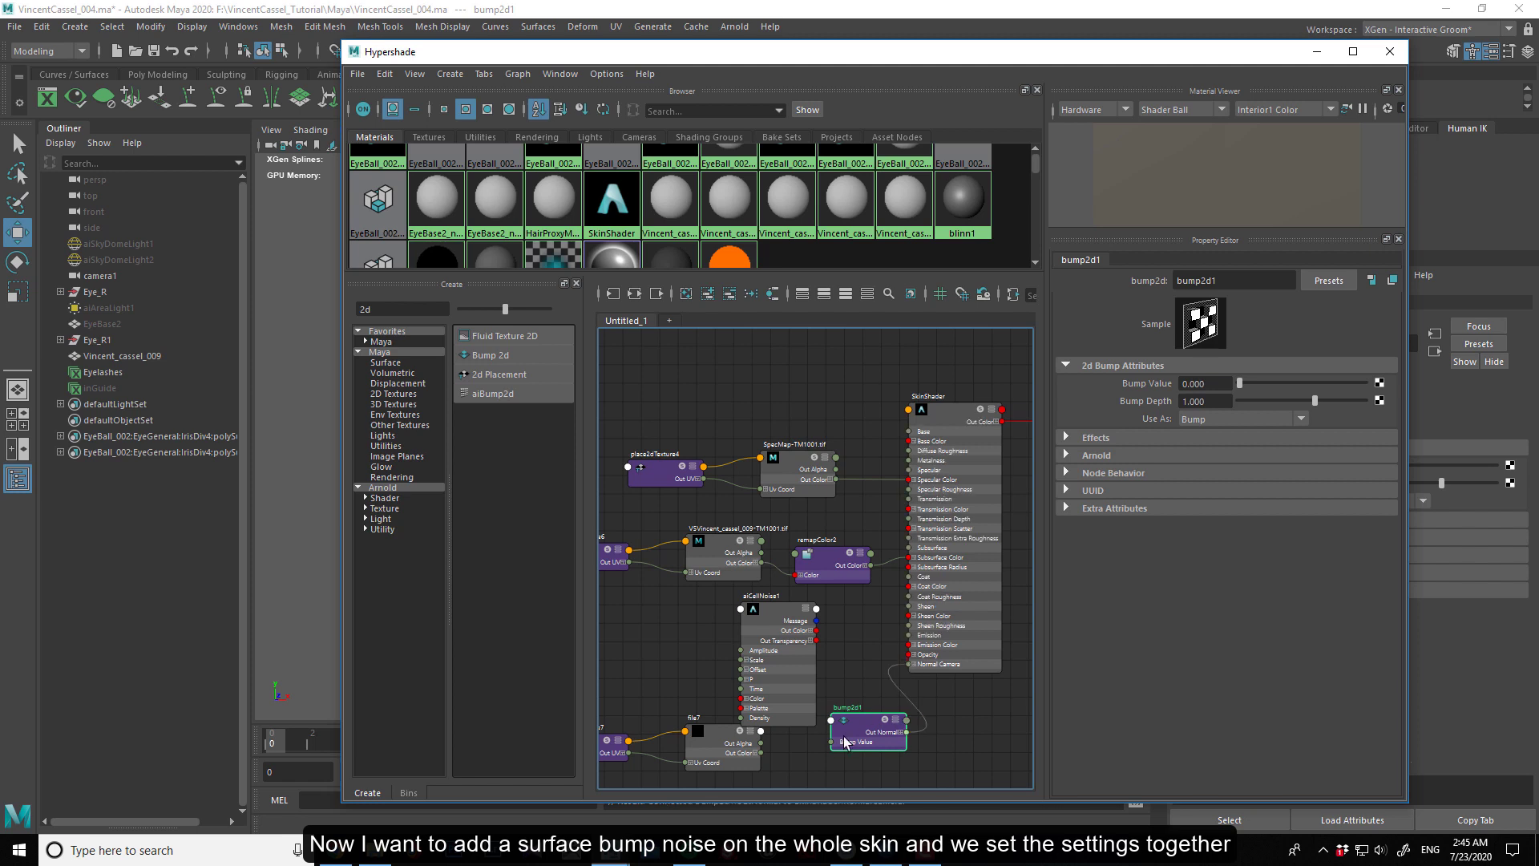
Connect aiCellNoise's Message output to Bump 2d's Bump Value and space the two nodes out in front of SkinShader.
{"action": "left_click_drag", "start_coordinate": [817, 629], "coordinate": [834, 741]}
{"action": "left_click_drag", "start_coordinate": [750, 614], "coordinate": [623, 616]}
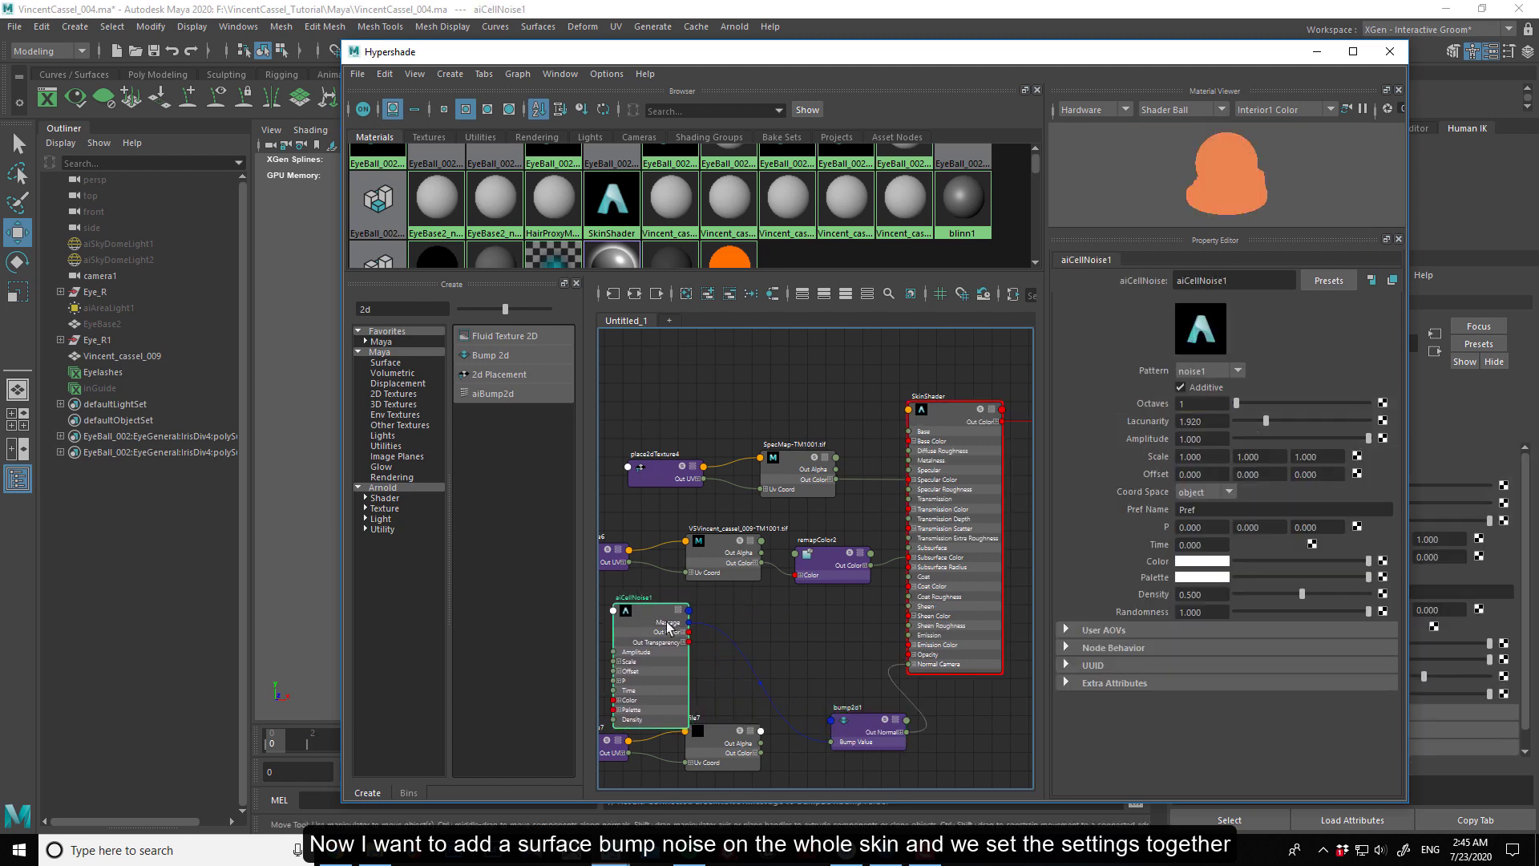
{"action": "left_click_drag", "start_coordinate": [864, 727], "coordinate": [797, 654]}
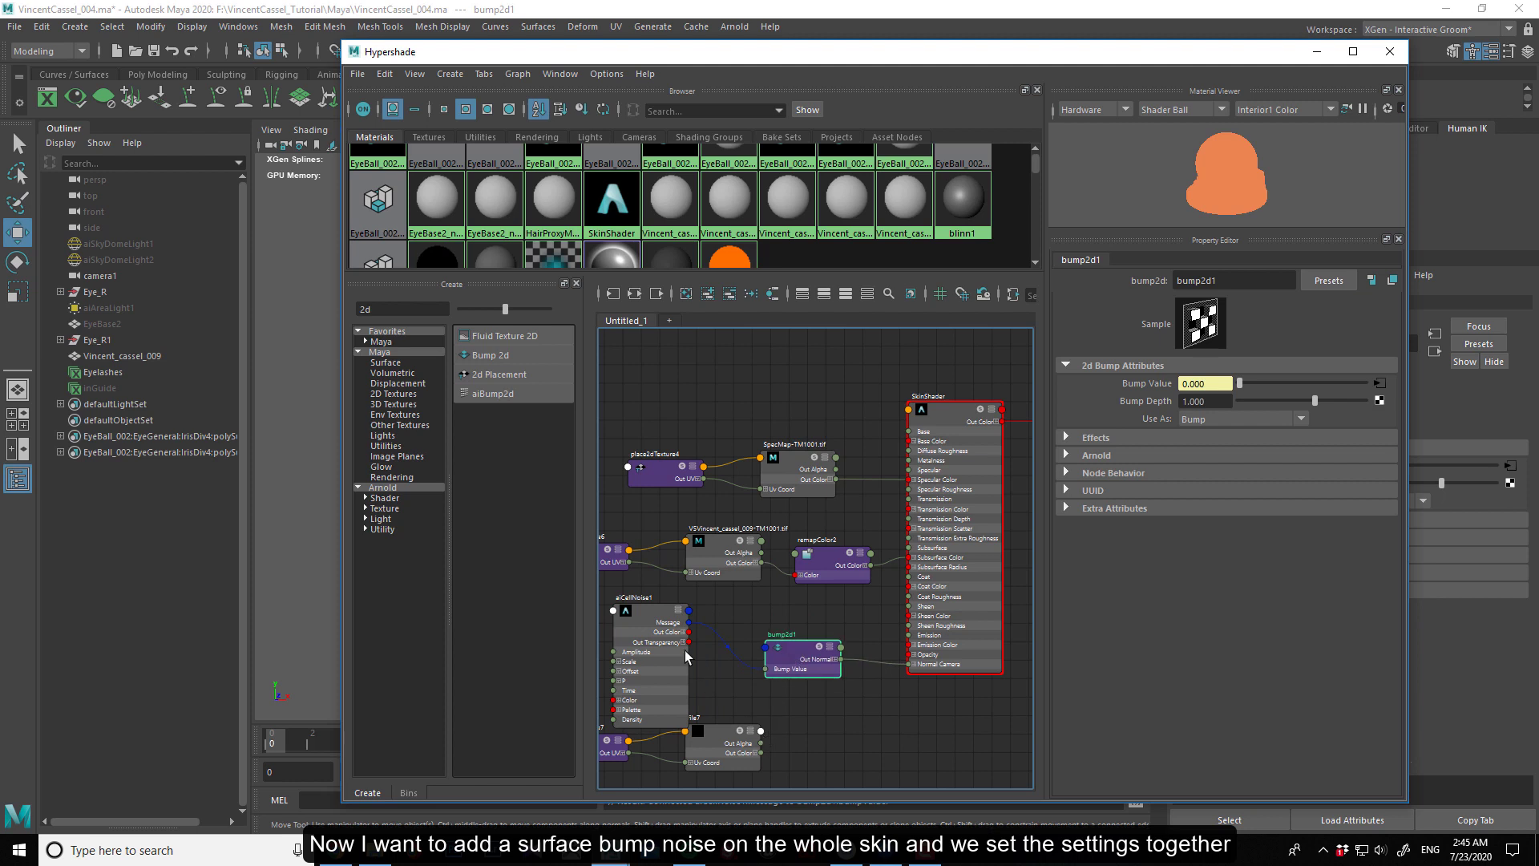
Set the aiCellNoise node's Pattern to alligator.
{"action": "left_click", "coordinate": [657, 618]}
{"action": "left_click", "coordinate": [1201, 373]}
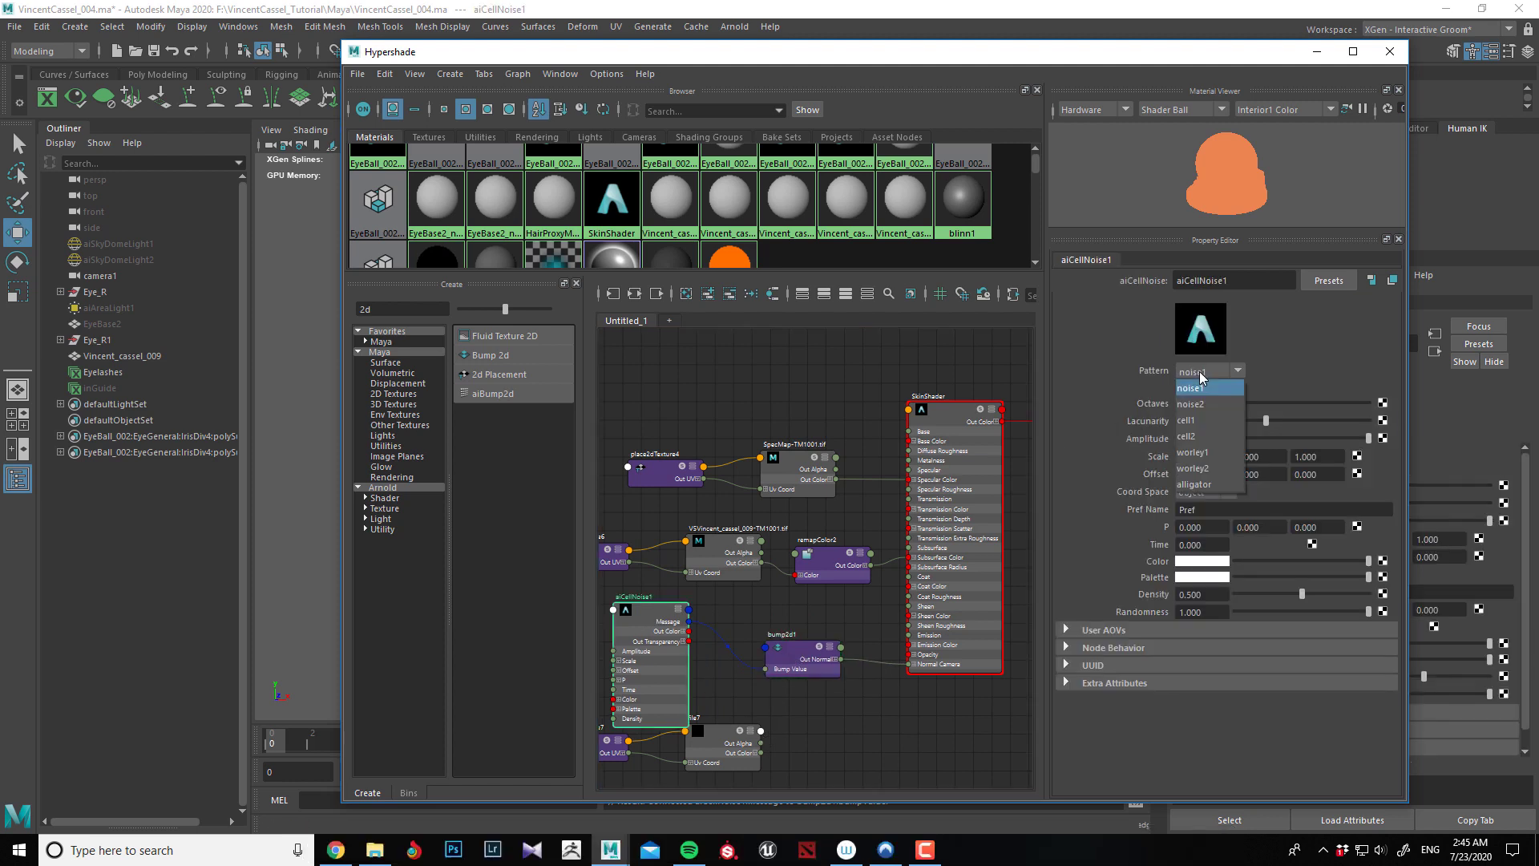
{"action": "left_click", "coordinate": [1202, 484]}
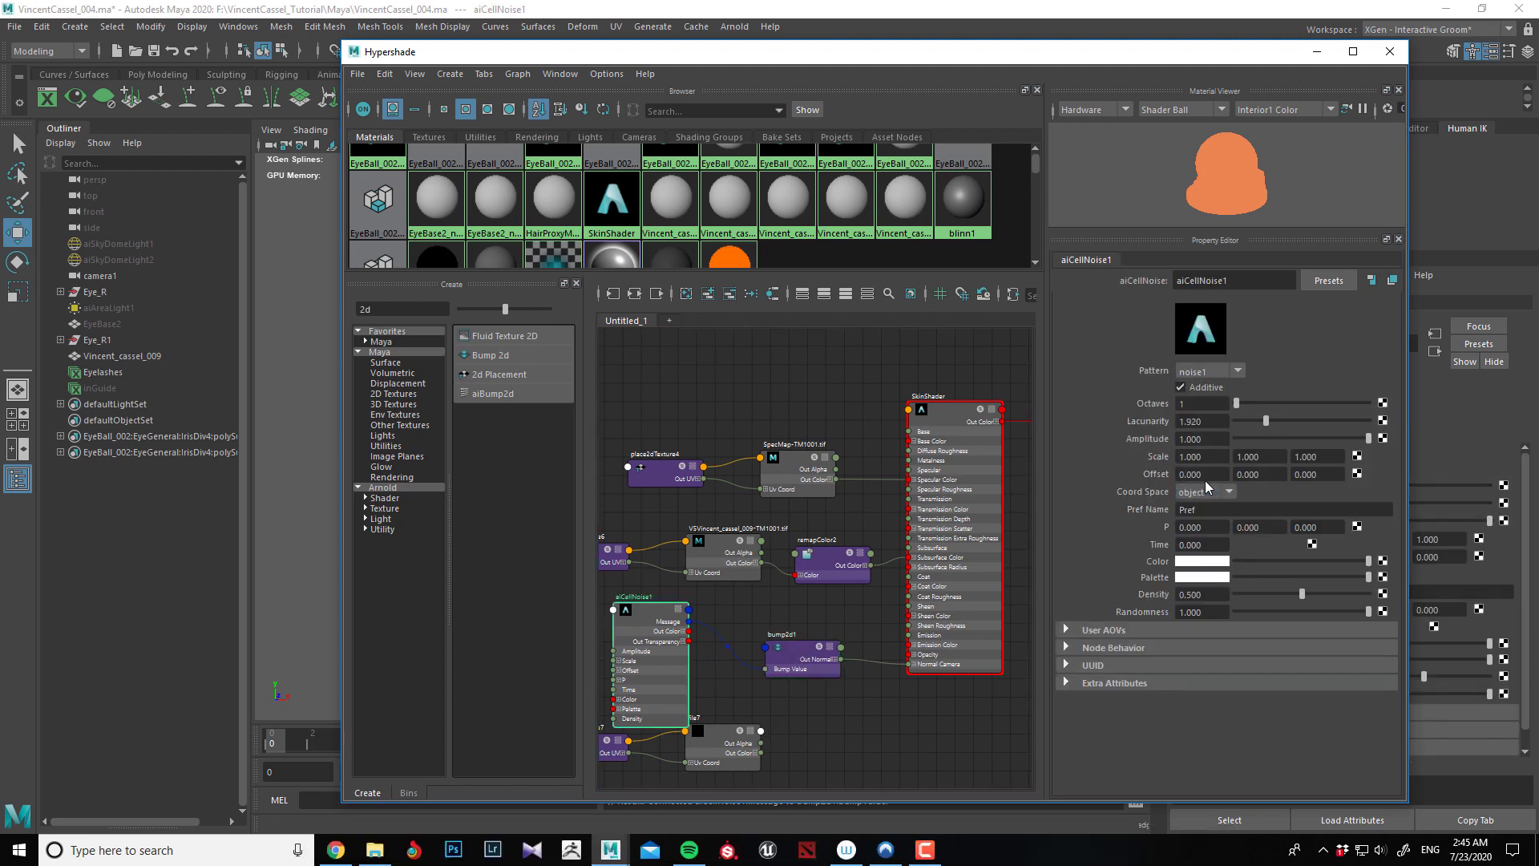
Move the Hypershade window out of the way and switch the viewport to shaded display.
{"action": "left_click_drag", "start_coordinate": [717, 51], "coordinate": [715, 56]}
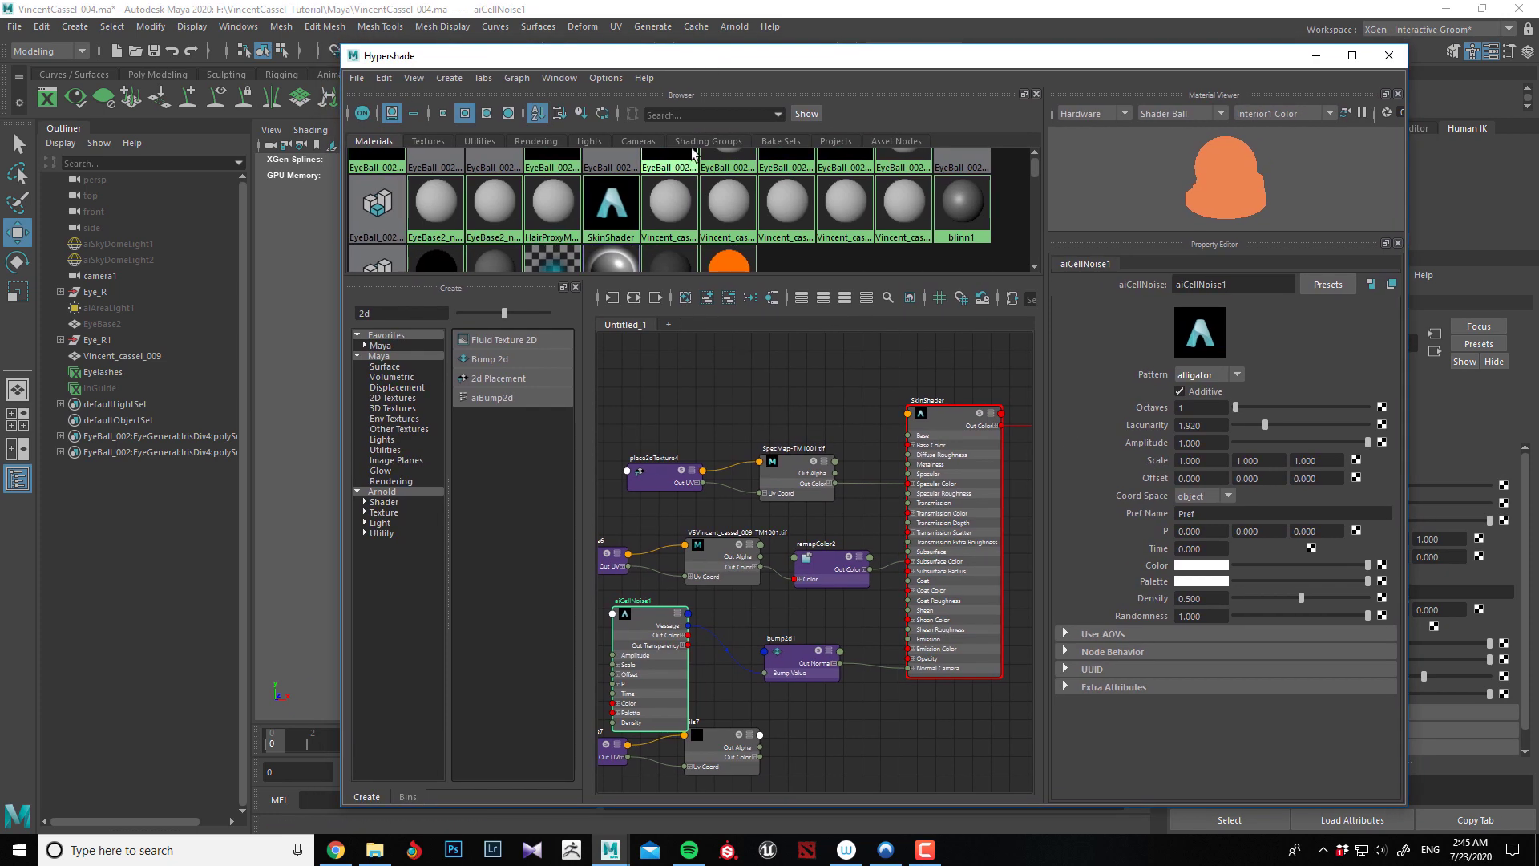
{"action": "scroll", "coordinate": [746, 394], "scroll_direction": "down", "scroll_amount": 2}
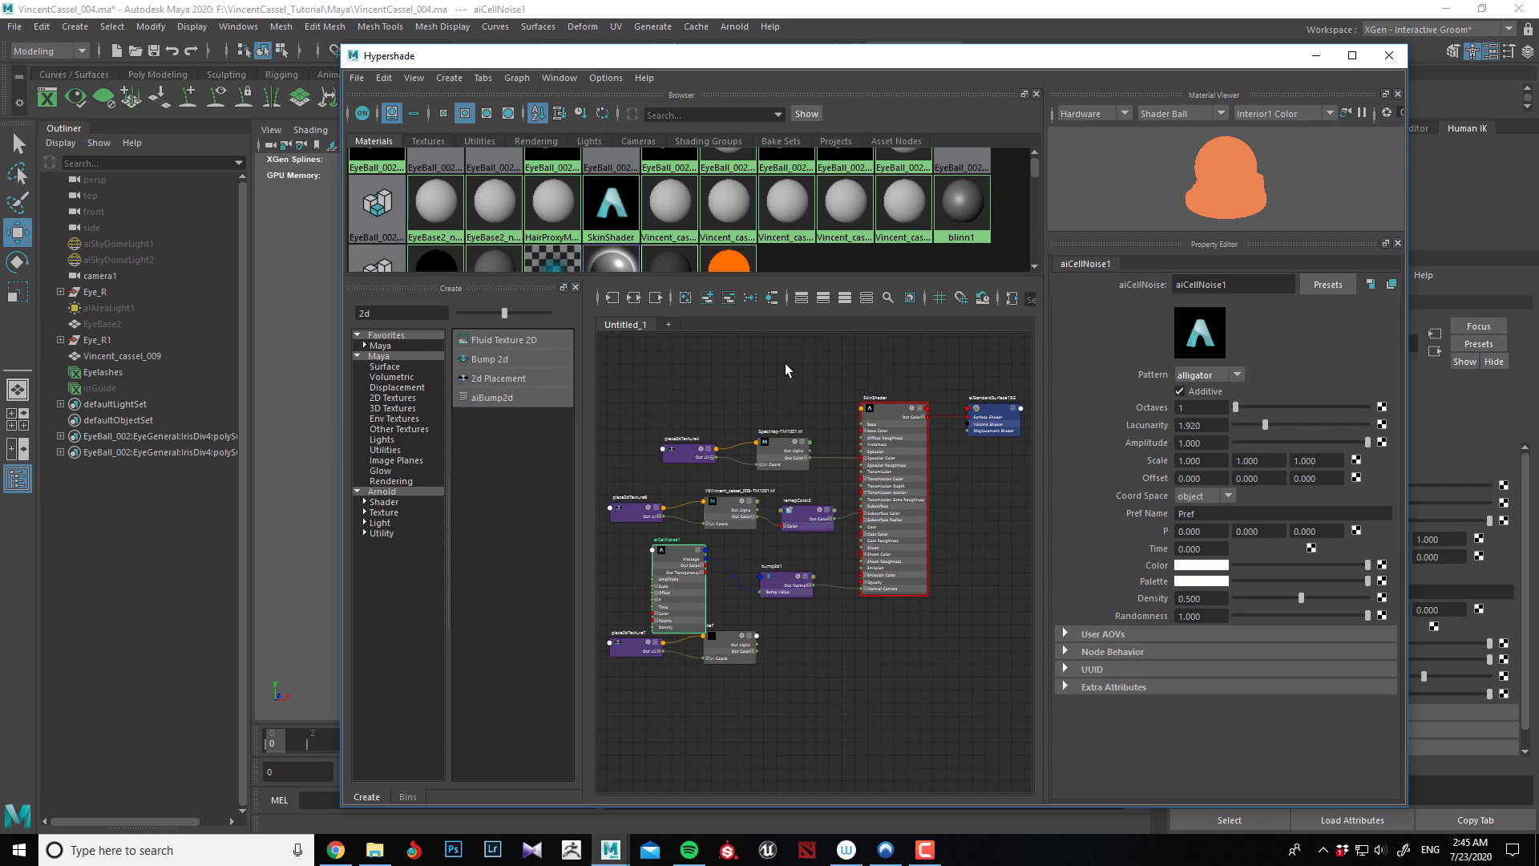
{"action": "left_click_drag", "start_coordinate": [808, 66], "coordinate": [1314, 209]}
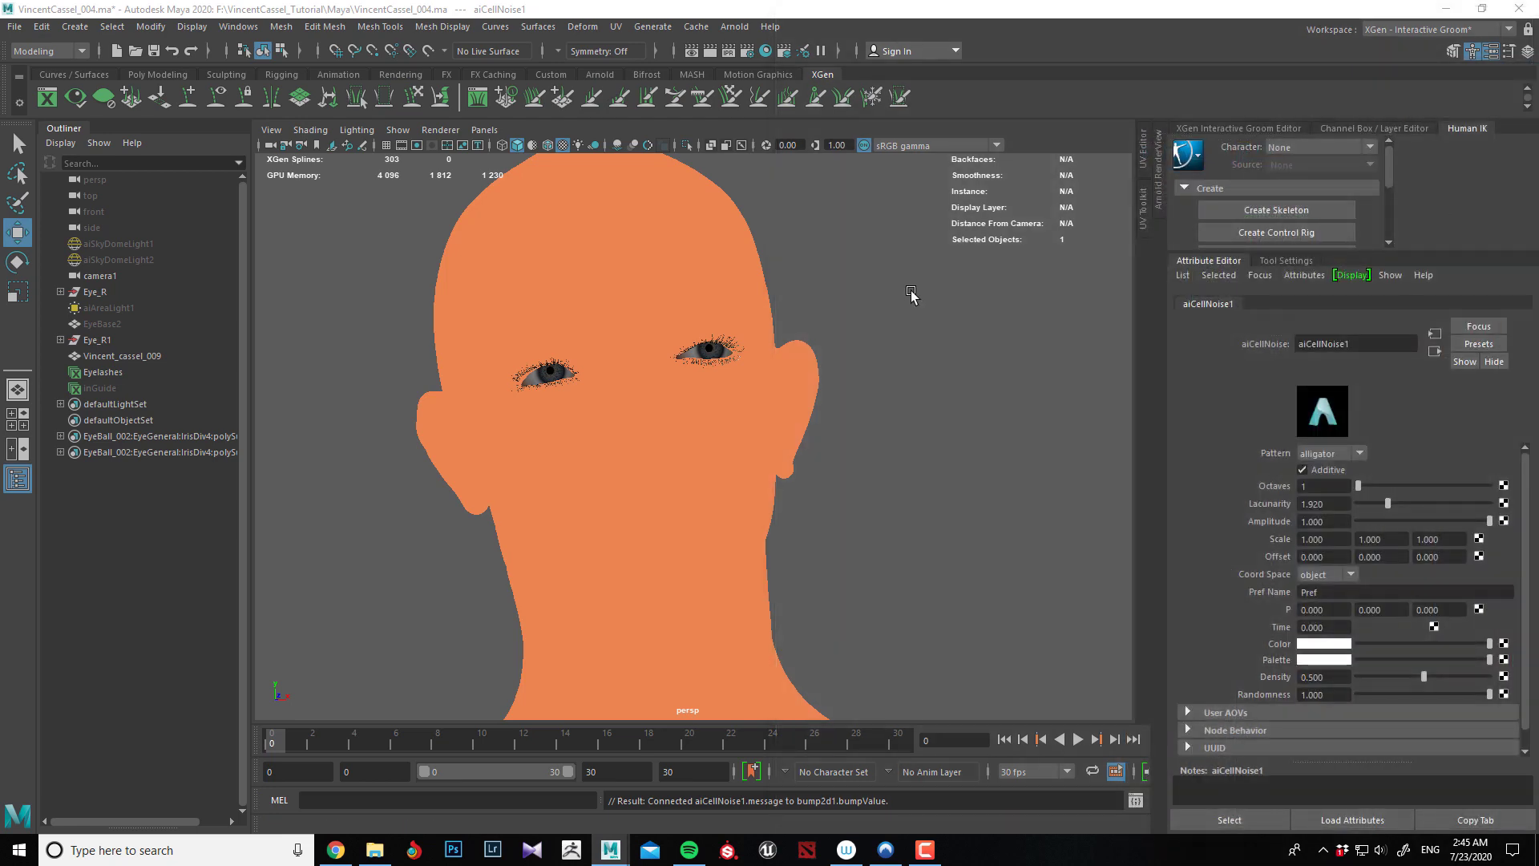
{"action": "key", "text": "5"}
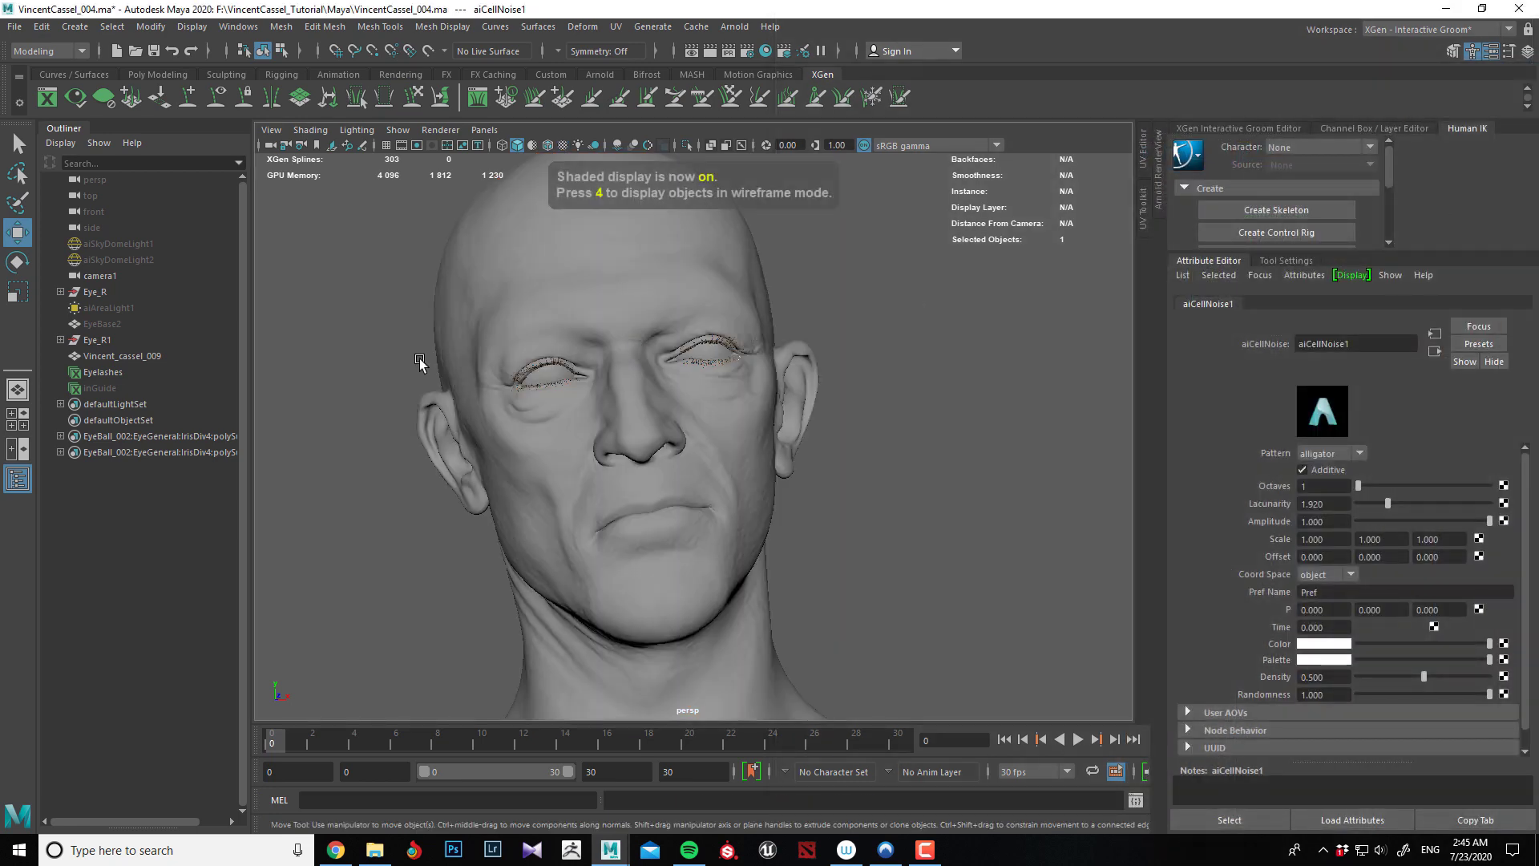
Unhide aiAreaLight1 and bring it into view together with the whole bust.
{"action": "left_click", "coordinate": [100, 275]}
{"action": "left_click", "coordinate": [101, 308]}
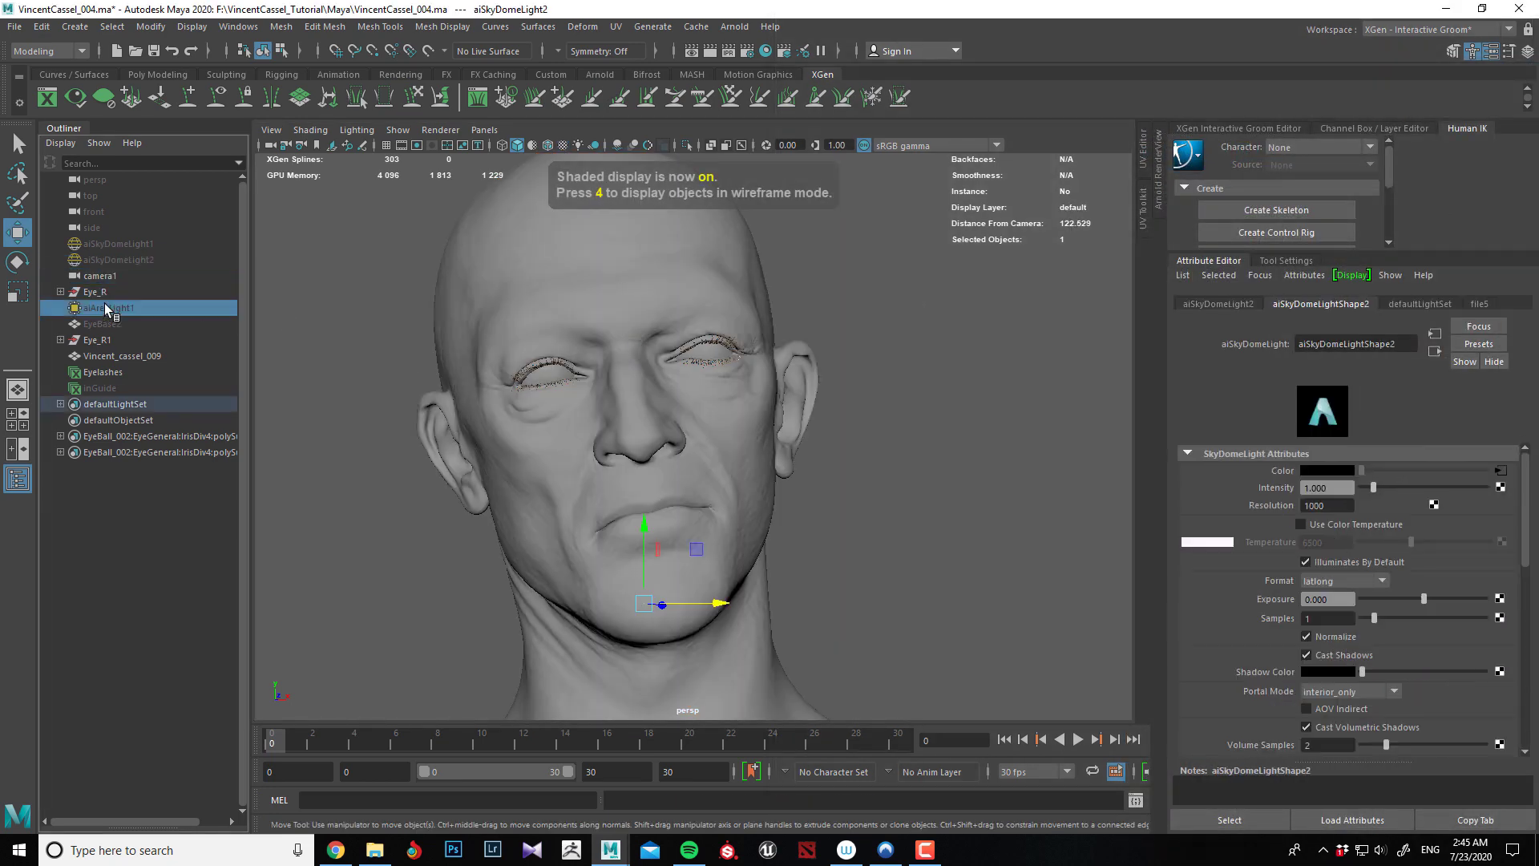
{"action": "key", "text": "shift+h"}
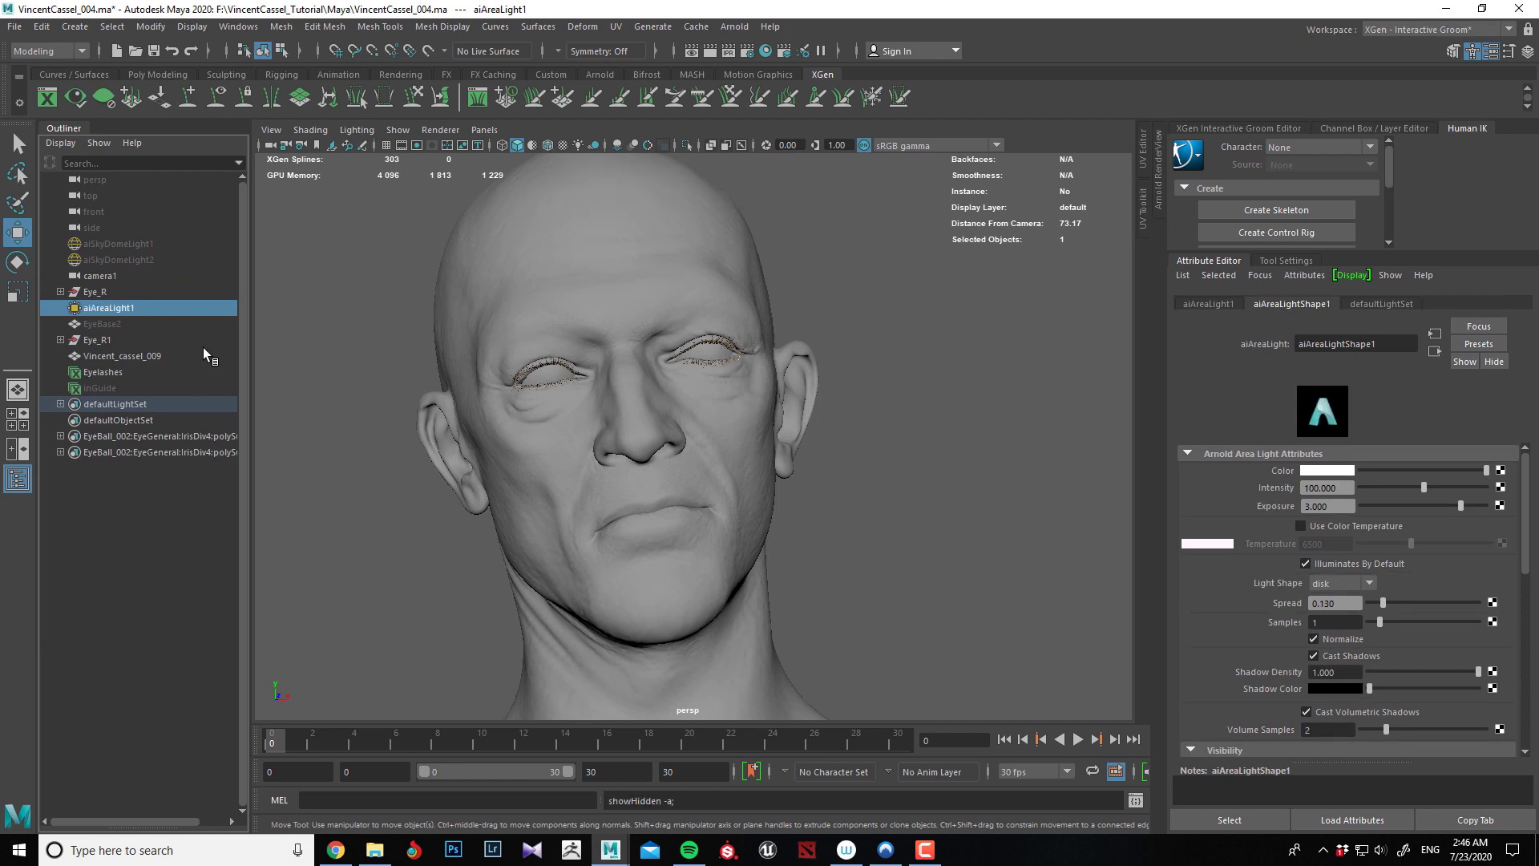
{"action": "key", "text": "a"}
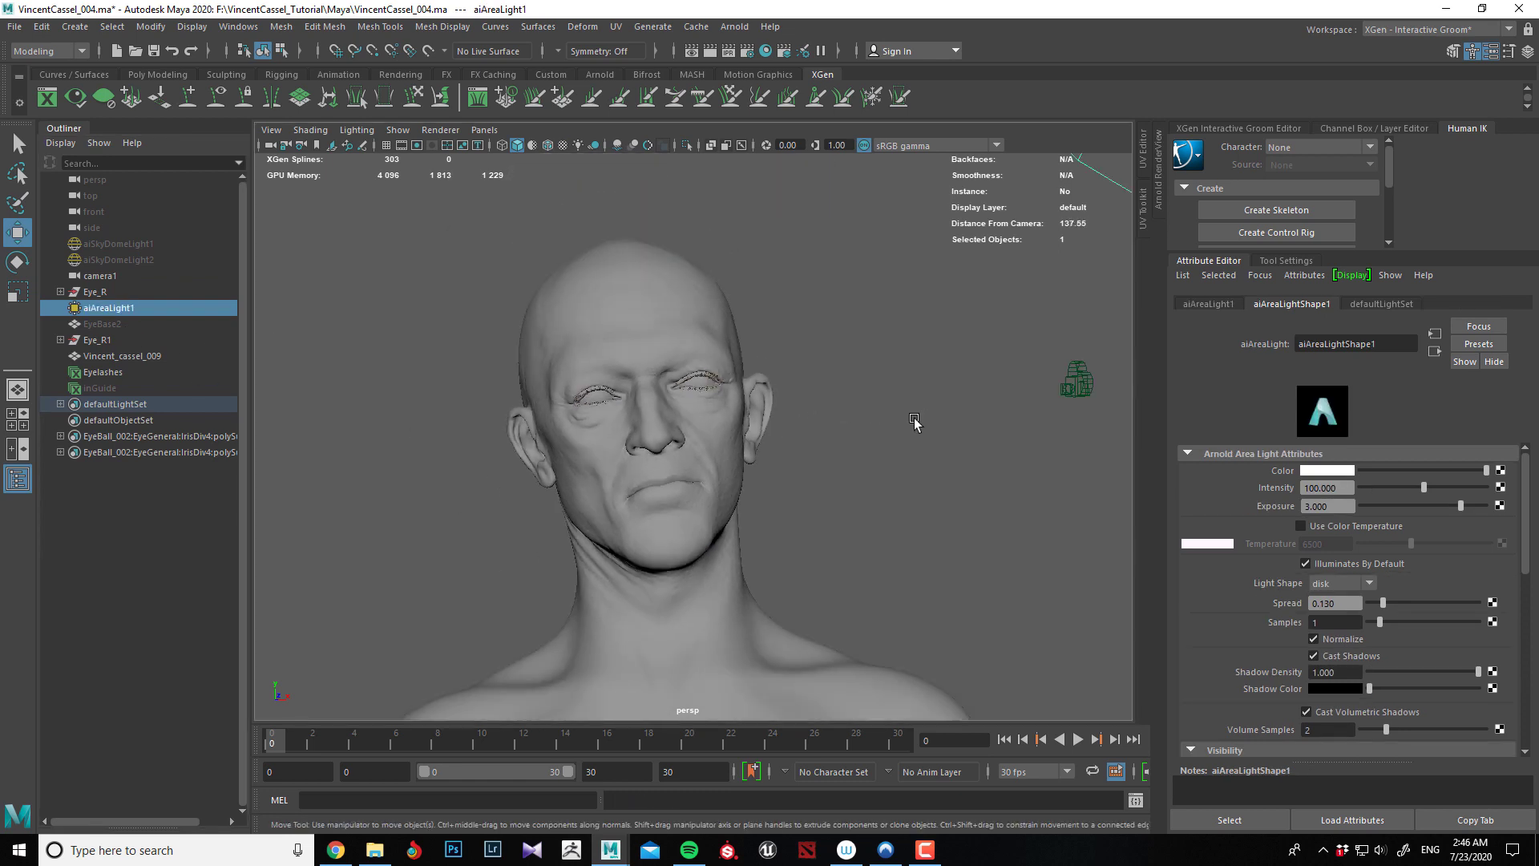
{"action": "left_click_drag", "start_coordinate": [917, 419], "coordinate": [683, 447], "text": "alt"}
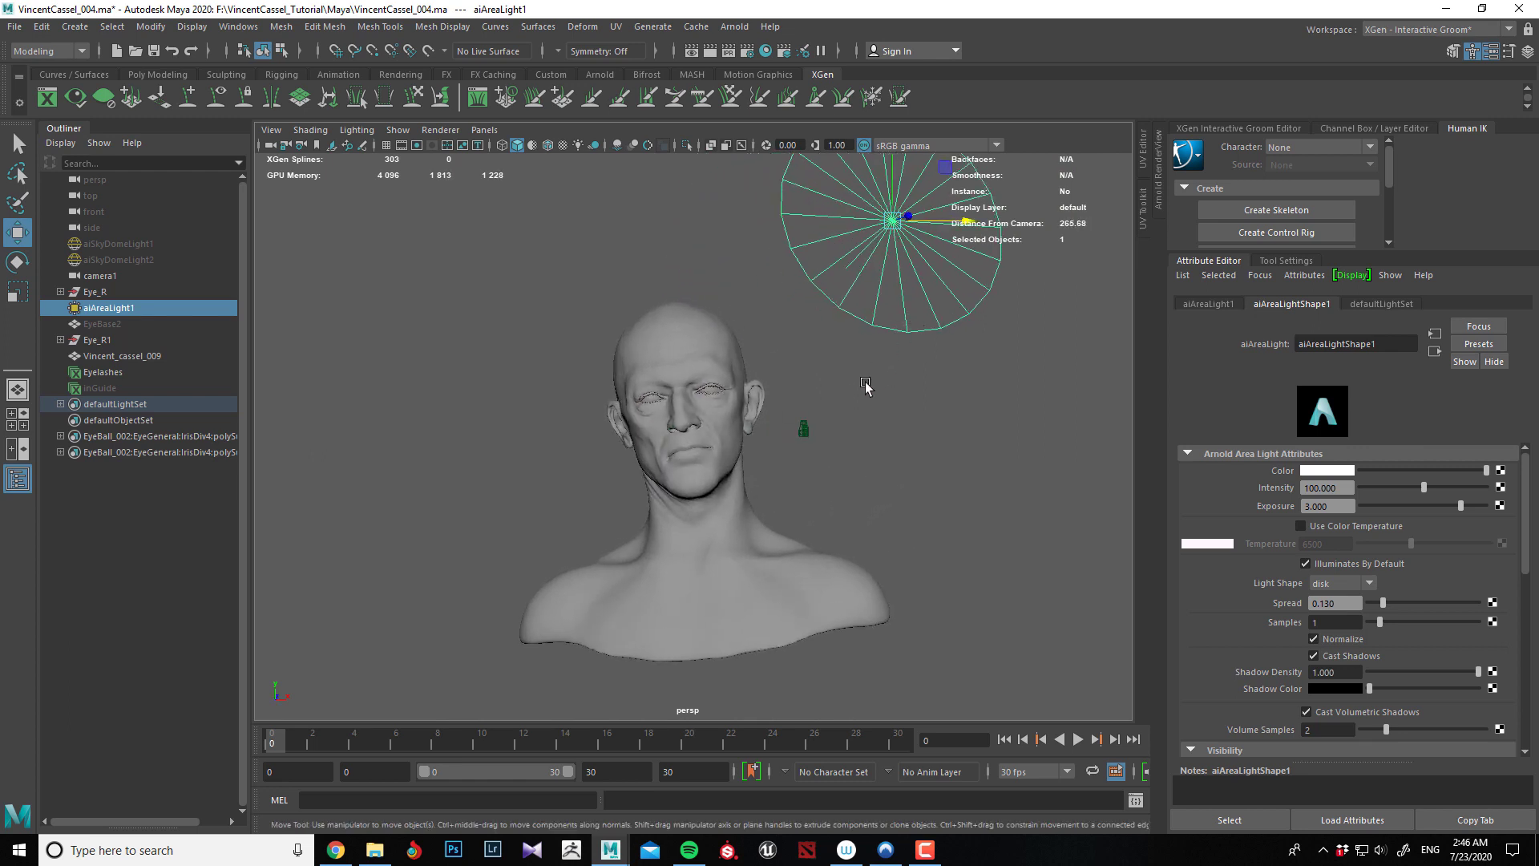
{"action": "left_click_drag", "start_coordinate": [858, 375], "coordinate": [652, 421], "text": "alt"}
Save the scene as a new version named VincentCassel_005.ma.
{"action": "left_click", "coordinate": [15, 27]}
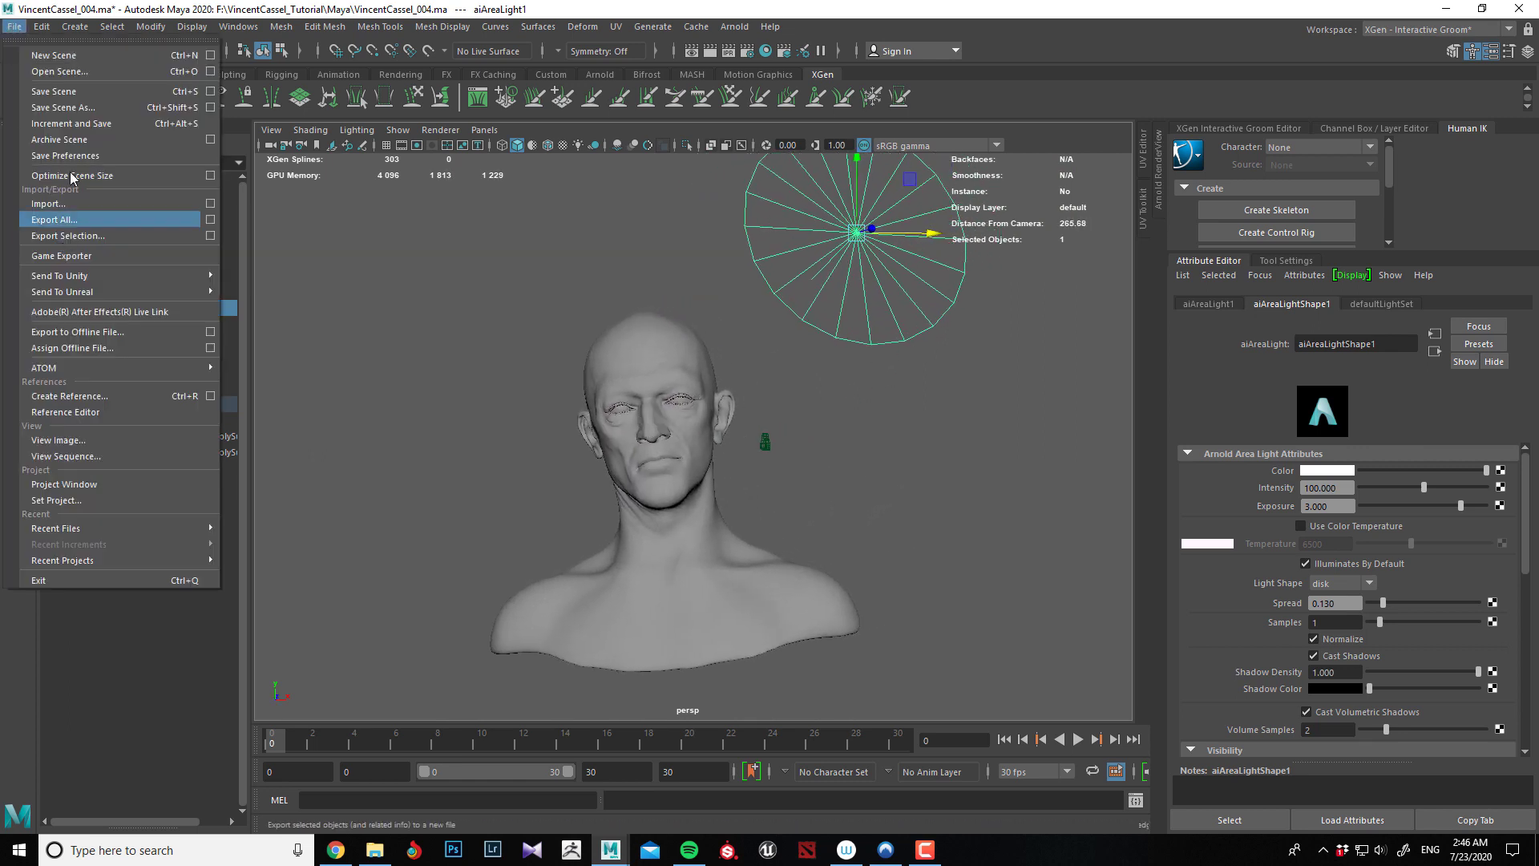
{"action": "left_click", "coordinate": [71, 106]}
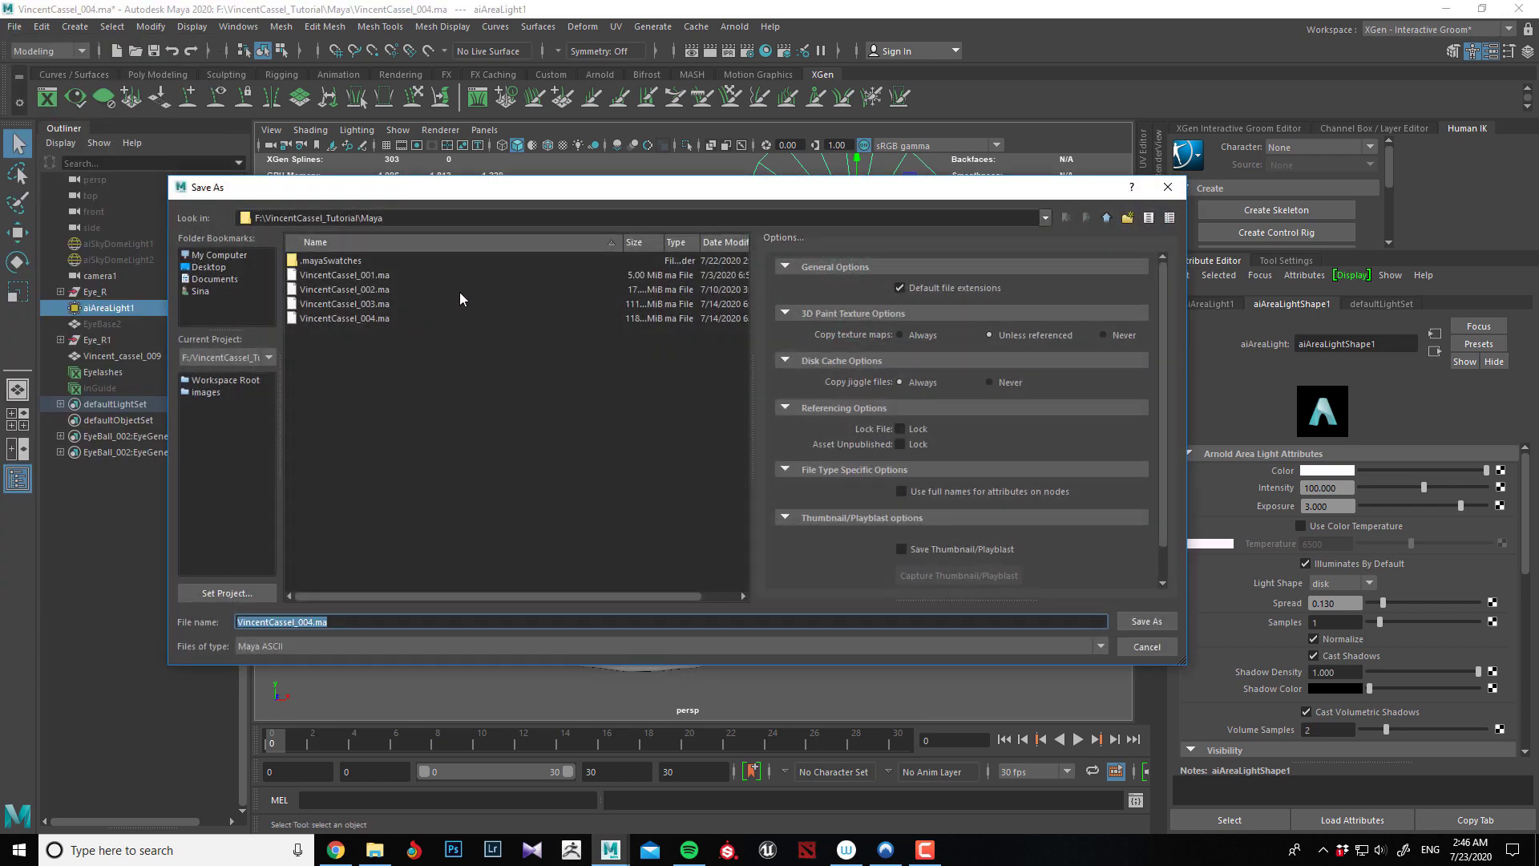
{"action": "left_click", "coordinate": [313, 623]}
{"action": "left_click", "coordinate": [1146, 621]}
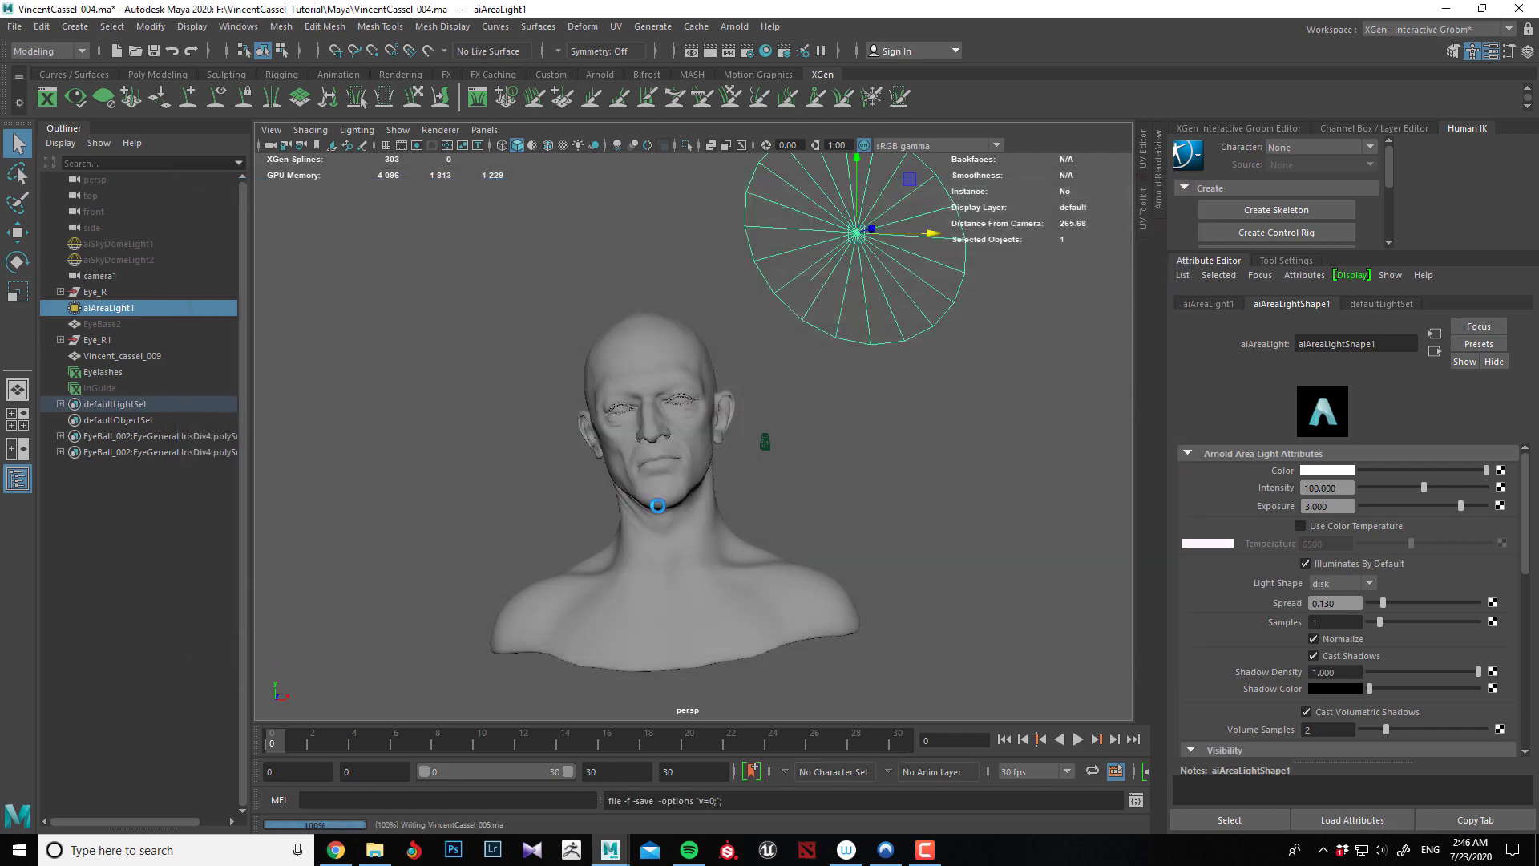
Run a test render of the bust in the Arnold RenderView, zoom in on the face and stop the render.
{"action": "left_click", "coordinate": [1158, 164]}
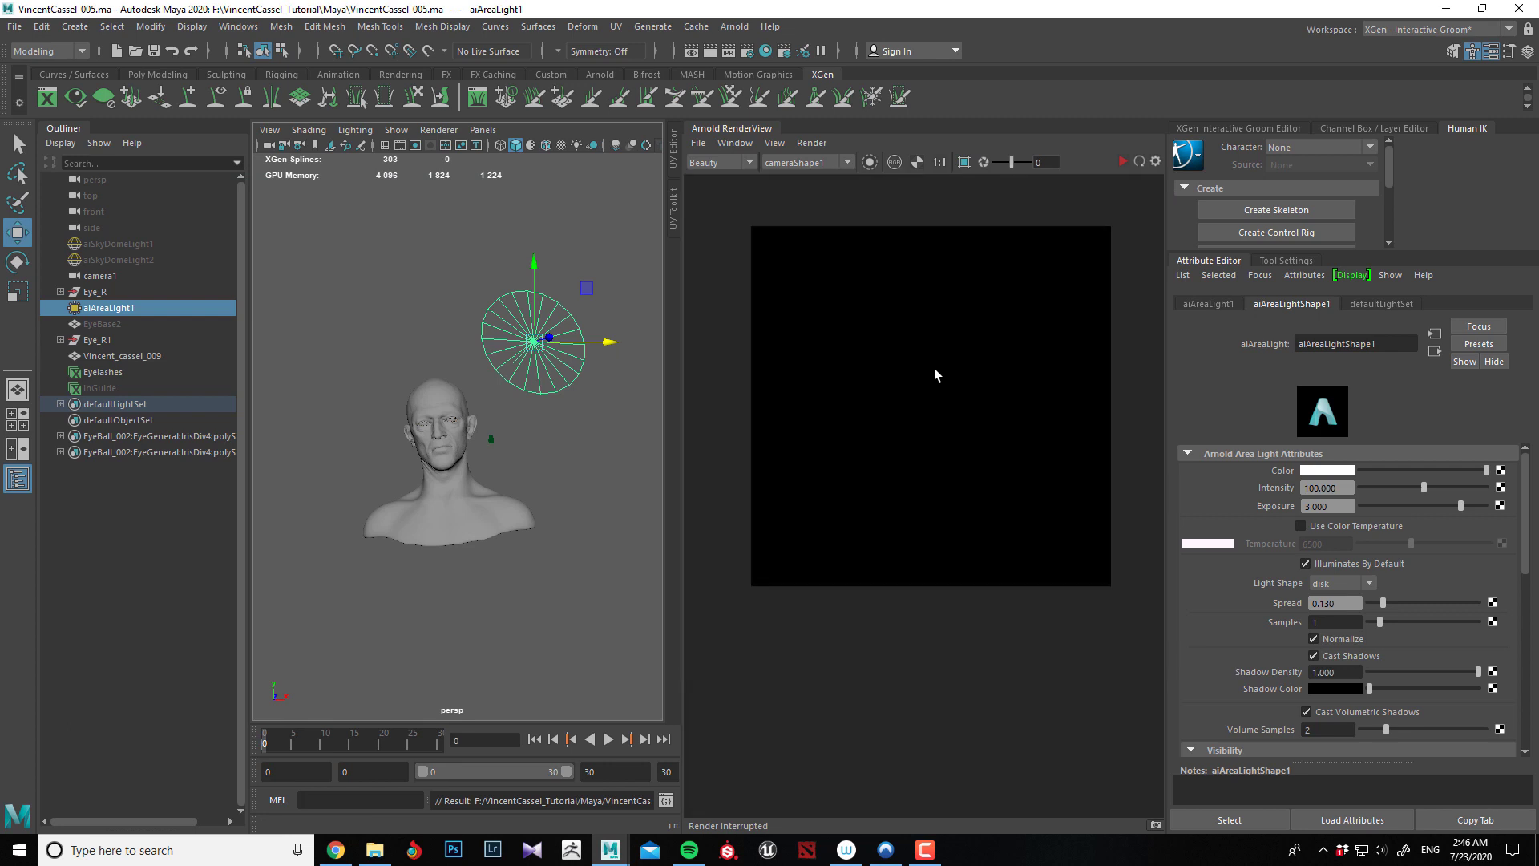
{"action": "left_click", "coordinate": [1122, 161]}
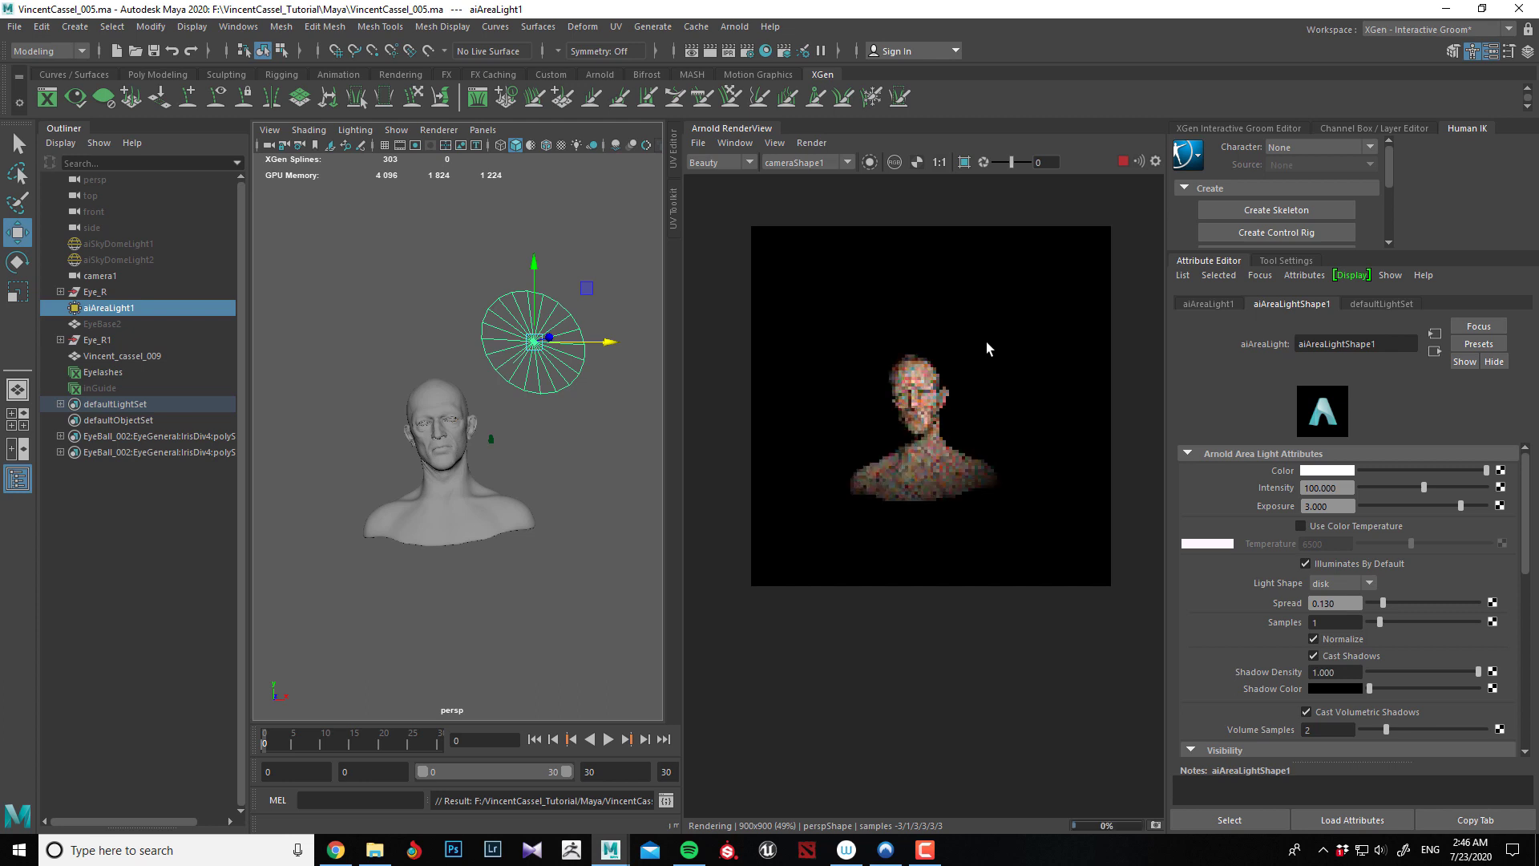
{"action": "scroll", "coordinate": [920, 393], "scroll_direction": "up", "scroll_amount": 3}
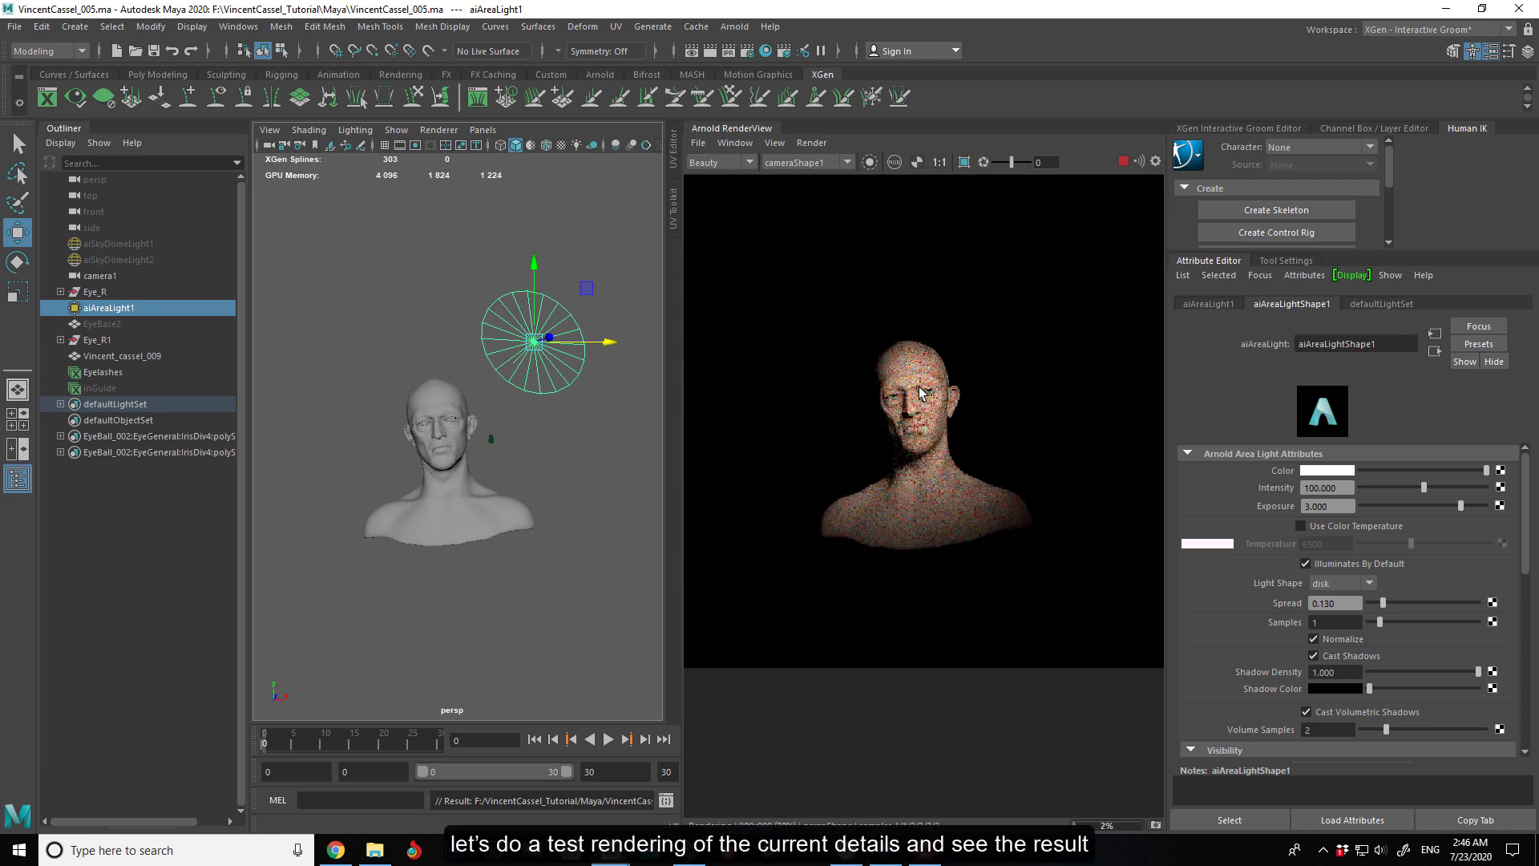
{"action": "scroll", "coordinate": [919, 375], "scroll_direction": "up", "scroll_amount": 2}
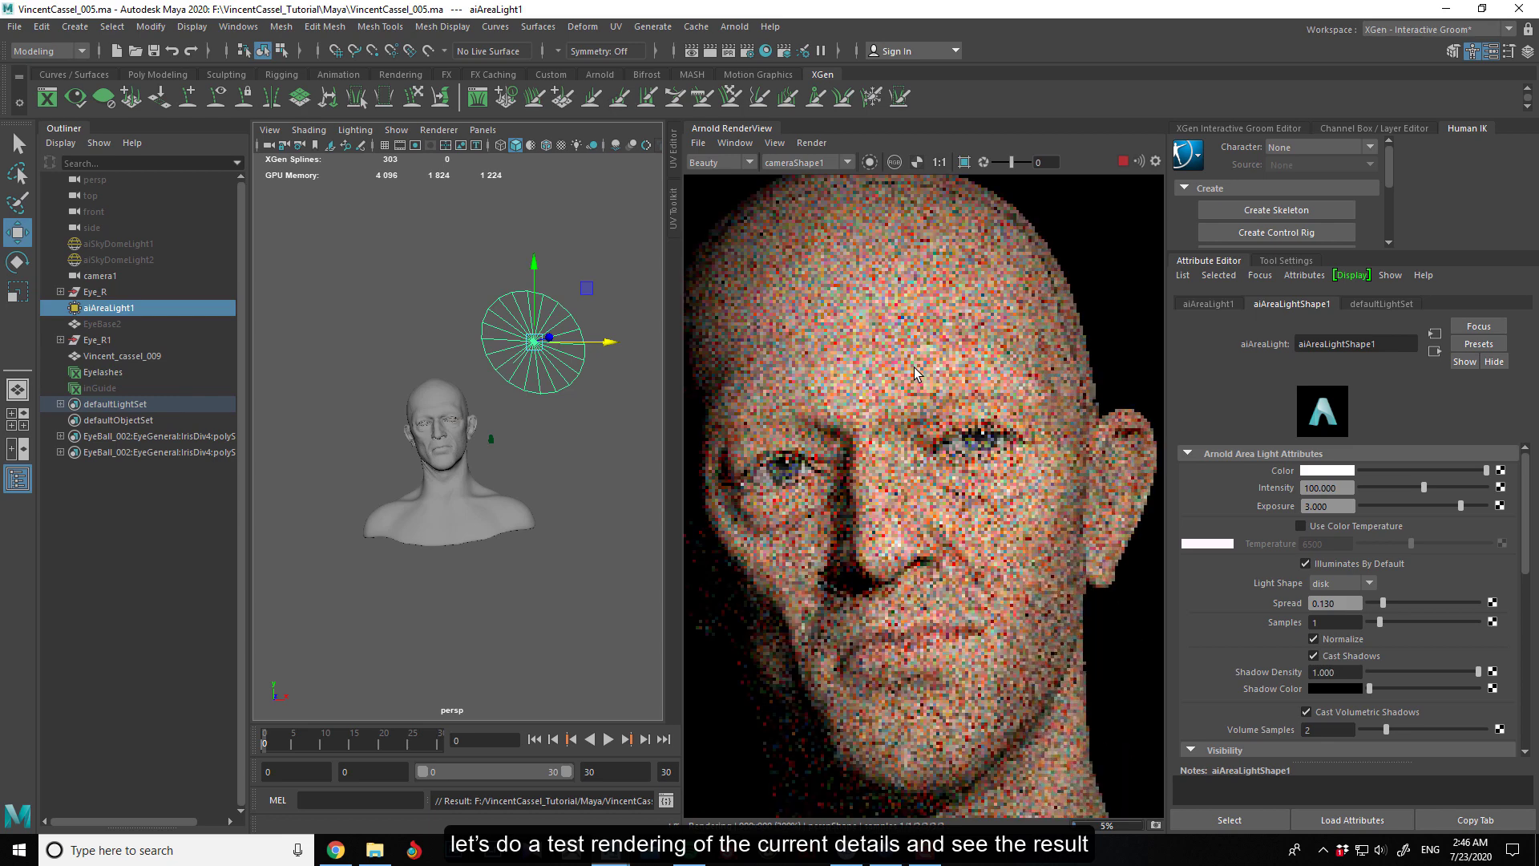
{"action": "left_click", "coordinate": [1123, 163]}
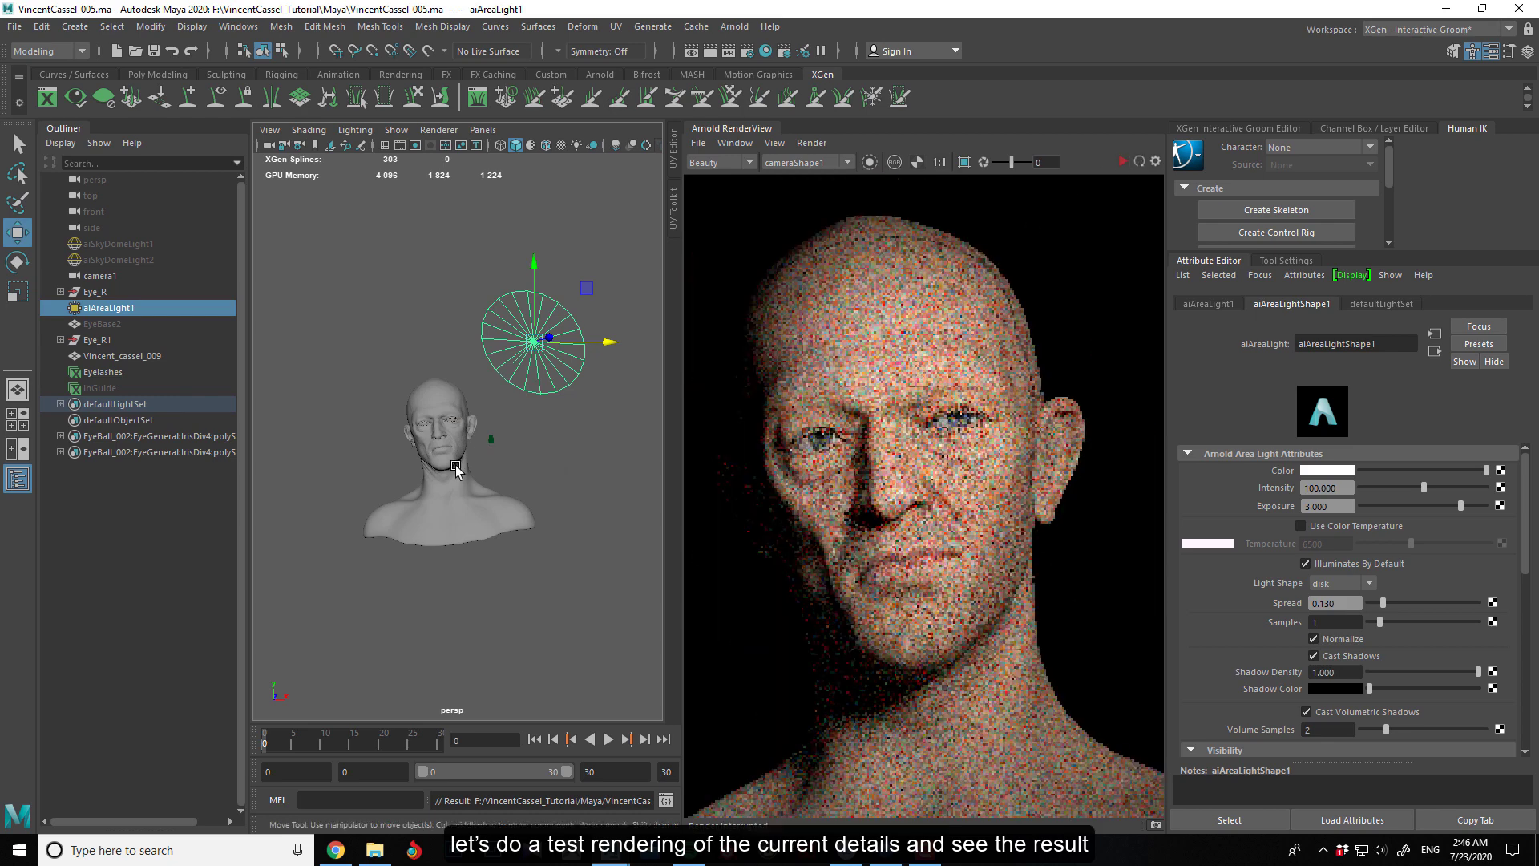
Frame the head closely in the perspective view with the resolution gate and gate mask shown, leaving nothing selected.
{"action": "scroll", "coordinate": [441, 468], "scroll_direction": "up", "scroll_amount": 5}
{"action": "left_click_drag", "start_coordinate": [404, 447], "coordinate": [461, 444], "text": "alt"}
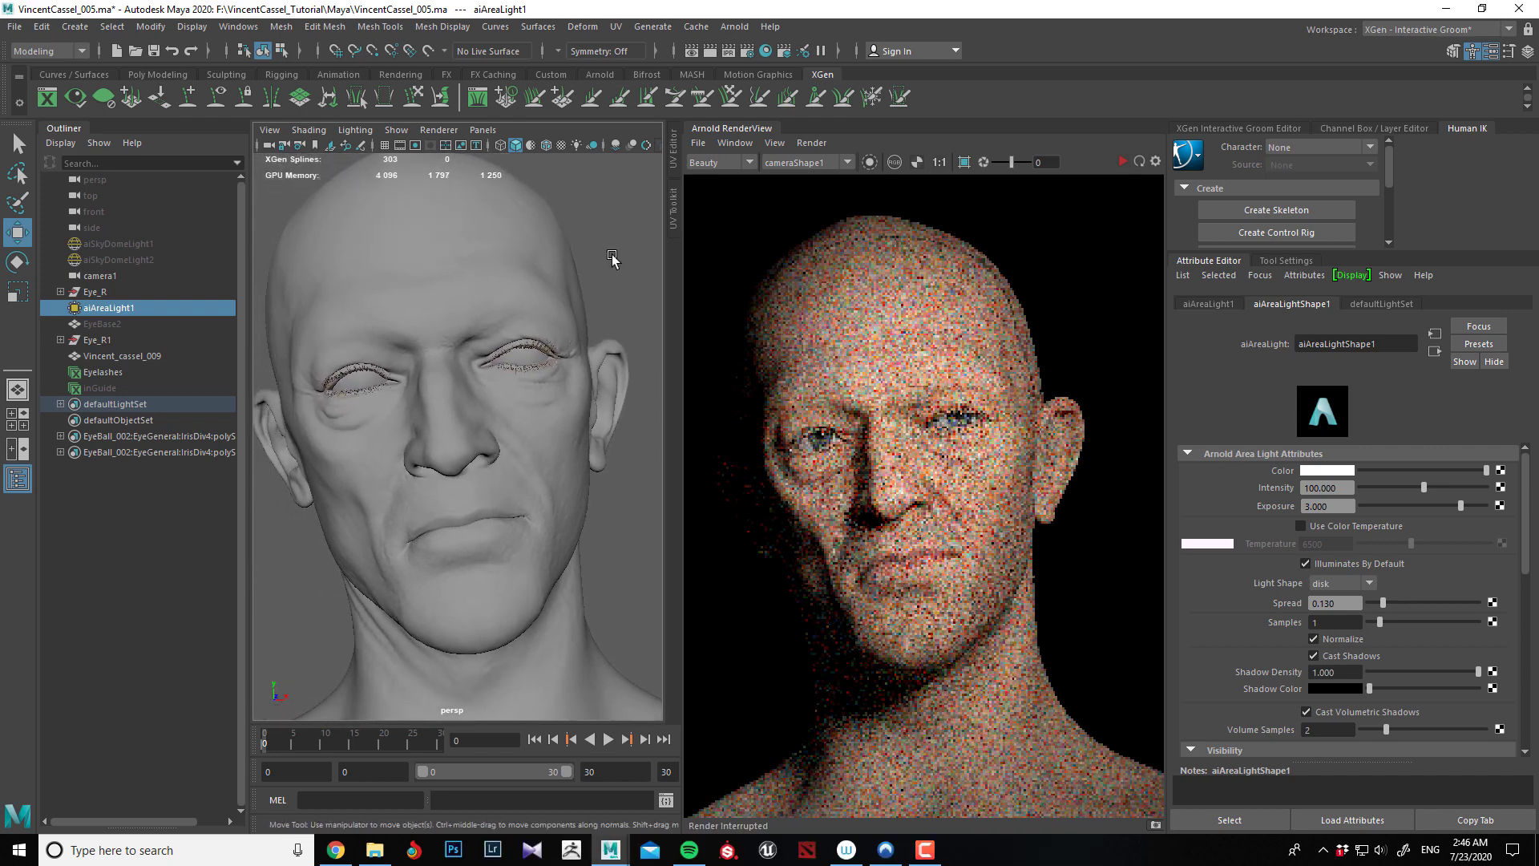
{"action": "left_click", "coordinate": [964, 162]}
{"action": "left_click", "coordinate": [414, 145]}
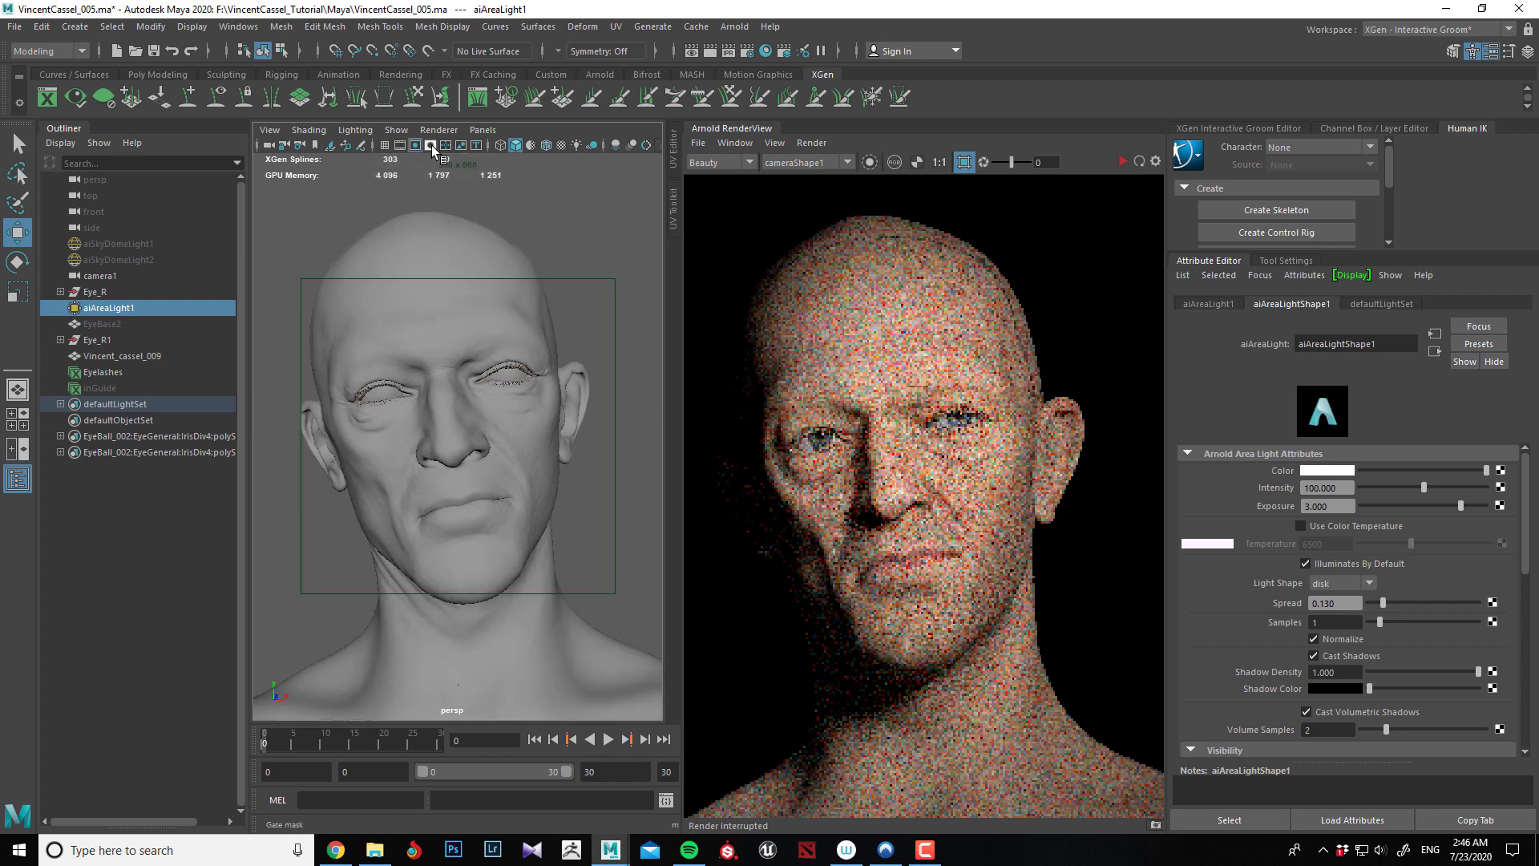
{"action": "left_click", "coordinate": [431, 145]}
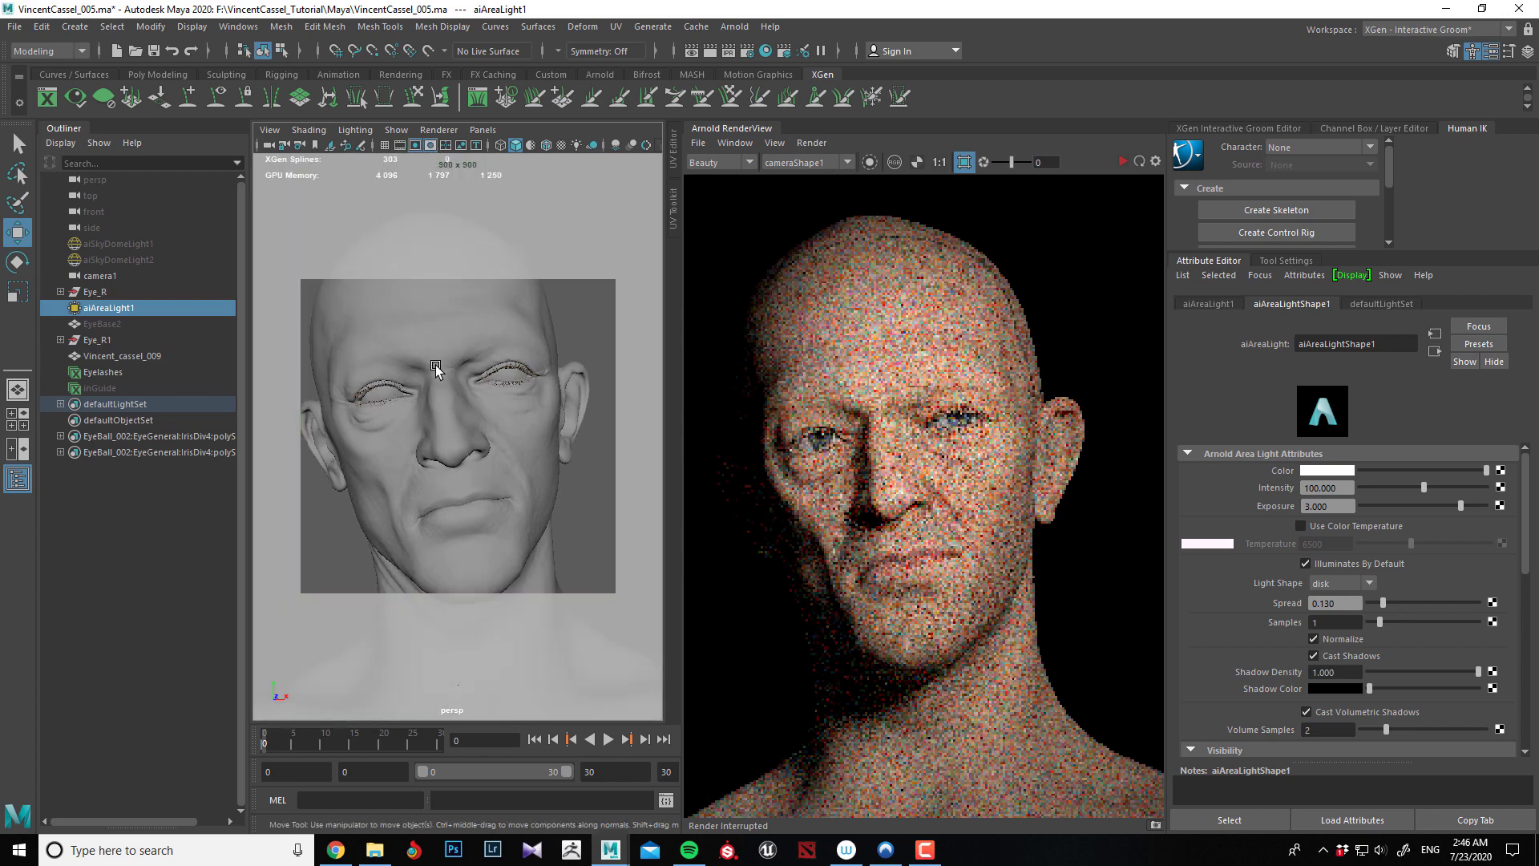
{"action": "left_click_drag", "start_coordinate": [435, 381], "coordinate": [543, 523]}
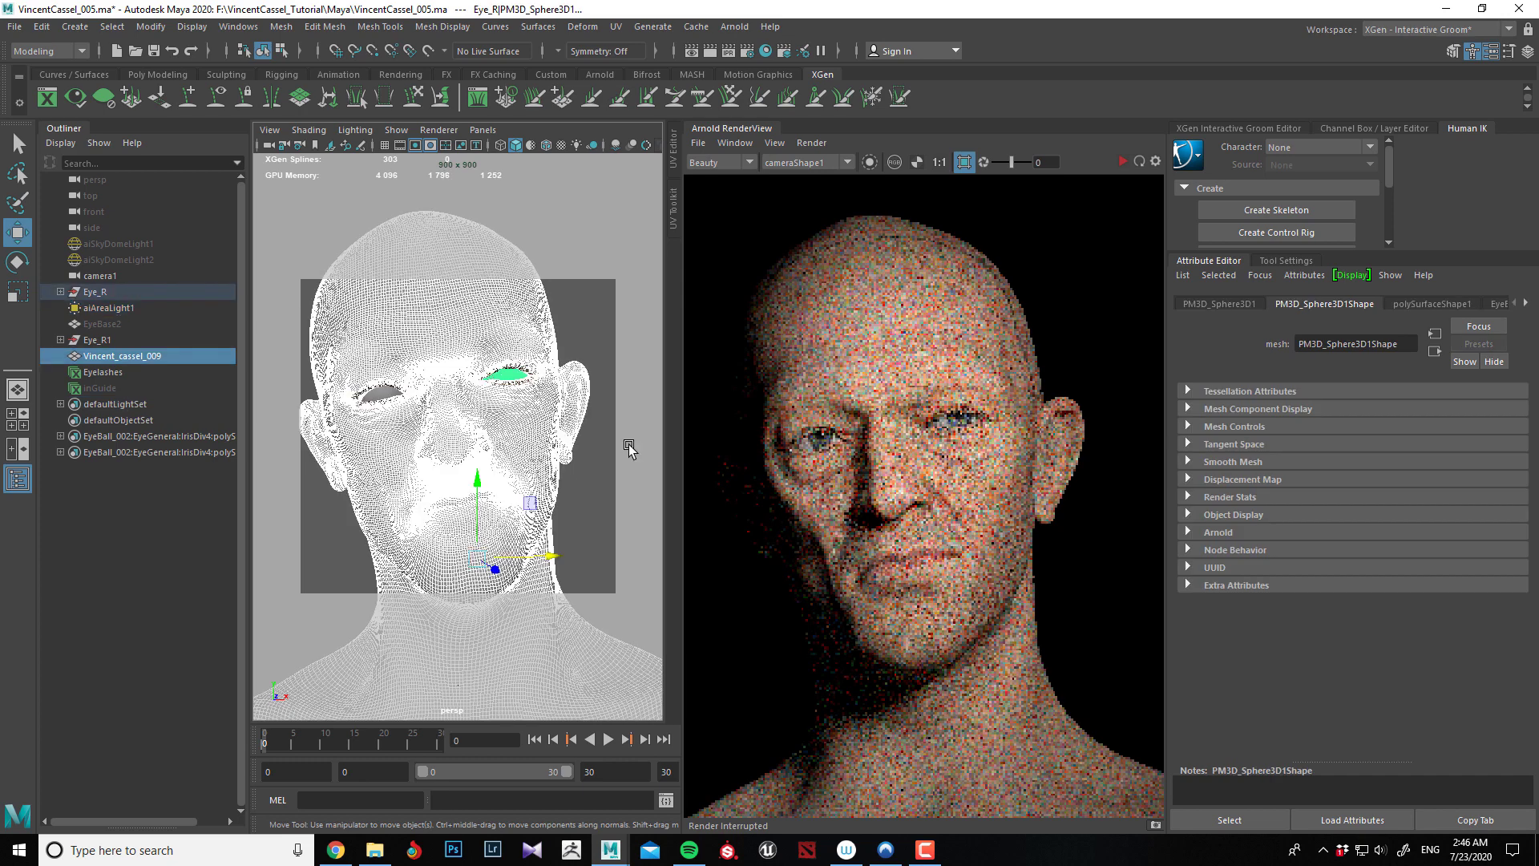
{"action": "left_click", "coordinate": [594, 330]}
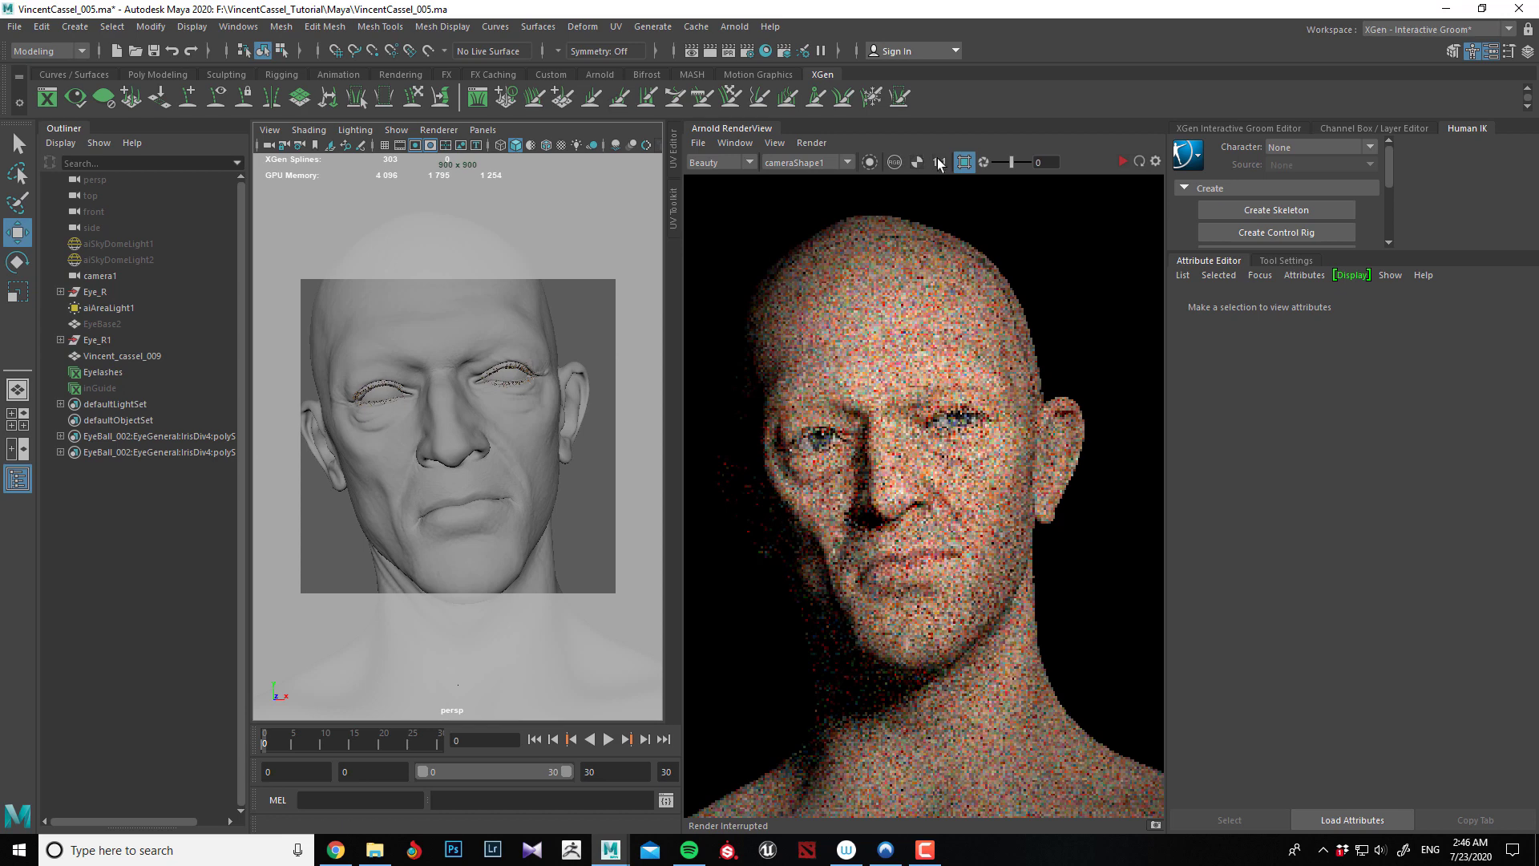
Draw a crop region in the RenderView and adjust its edges so it starts near the middle of the frame.
{"action": "left_click", "coordinate": [964, 164]}
{"action": "scroll", "coordinate": [891, 355], "scroll_direction": "down", "scroll_amount": 4}
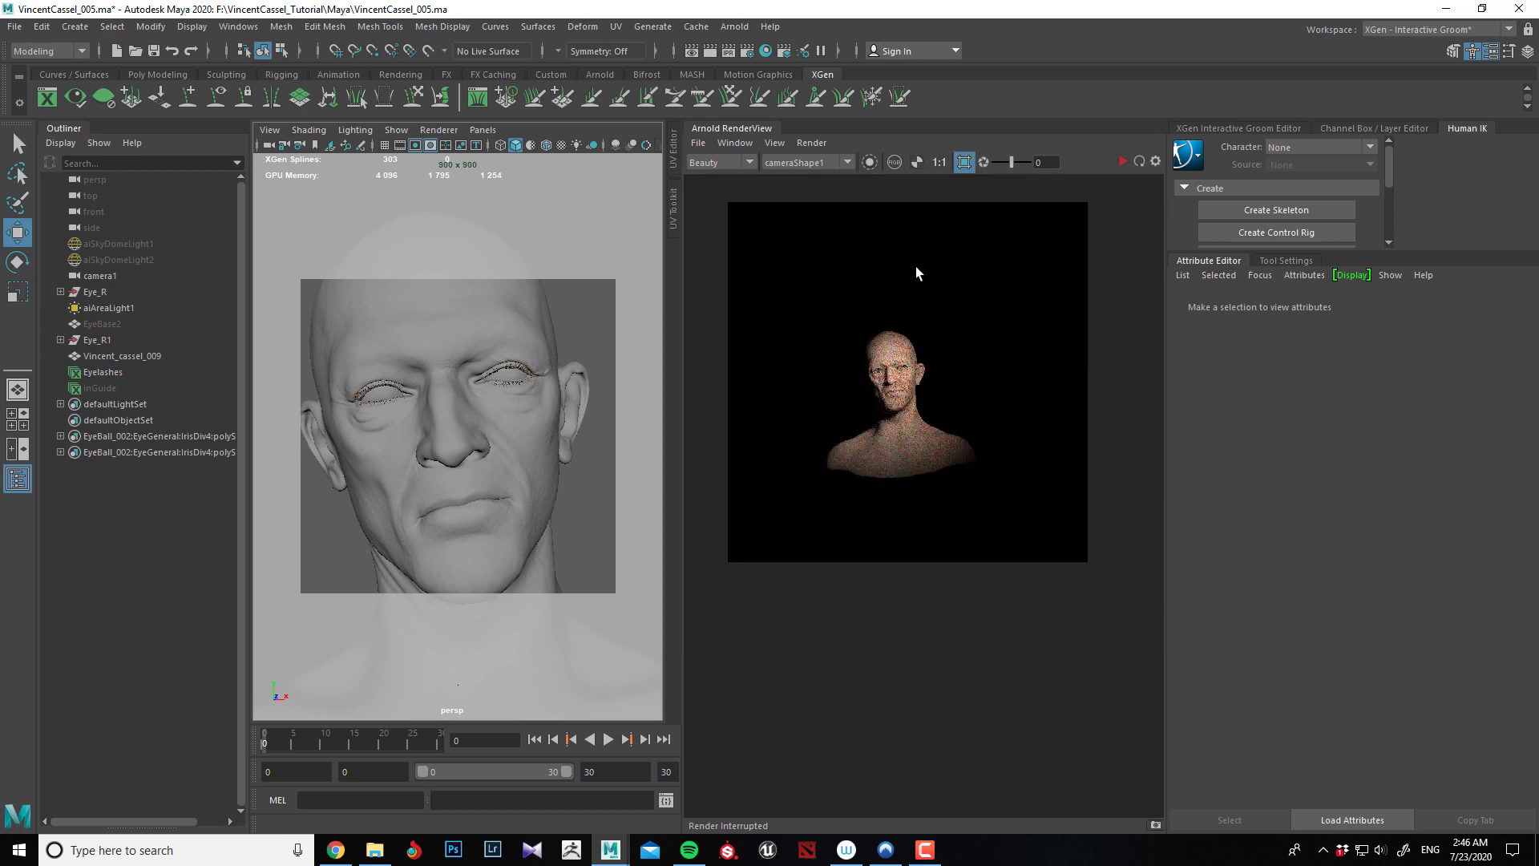
{"action": "left_click_drag", "start_coordinate": [916, 268], "coordinate": [1032, 452]}
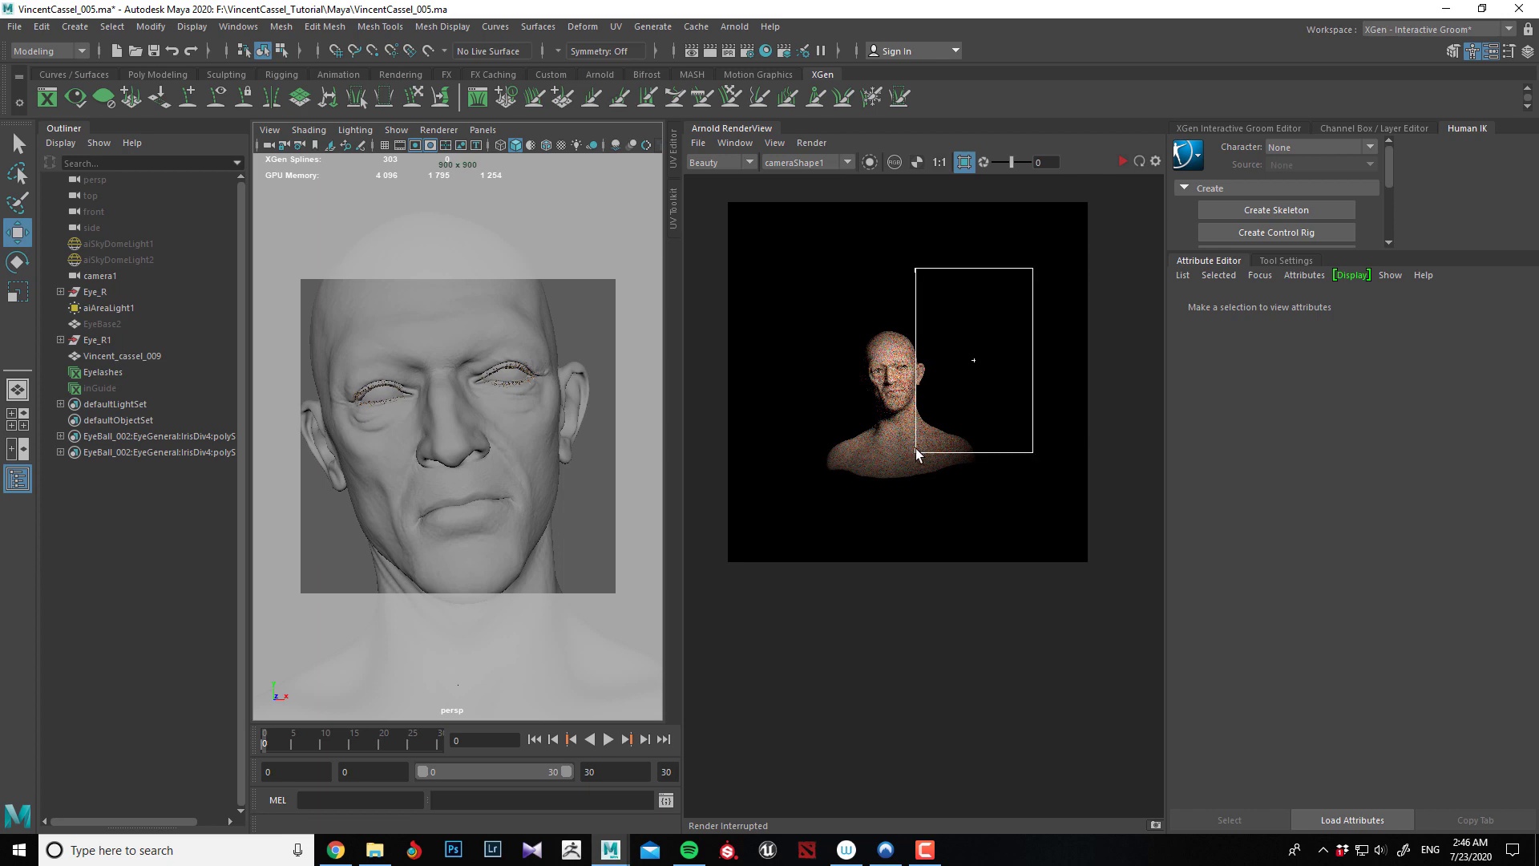
{"action": "left_click_drag", "start_coordinate": [916, 453], "coordinate": [890, 461]}
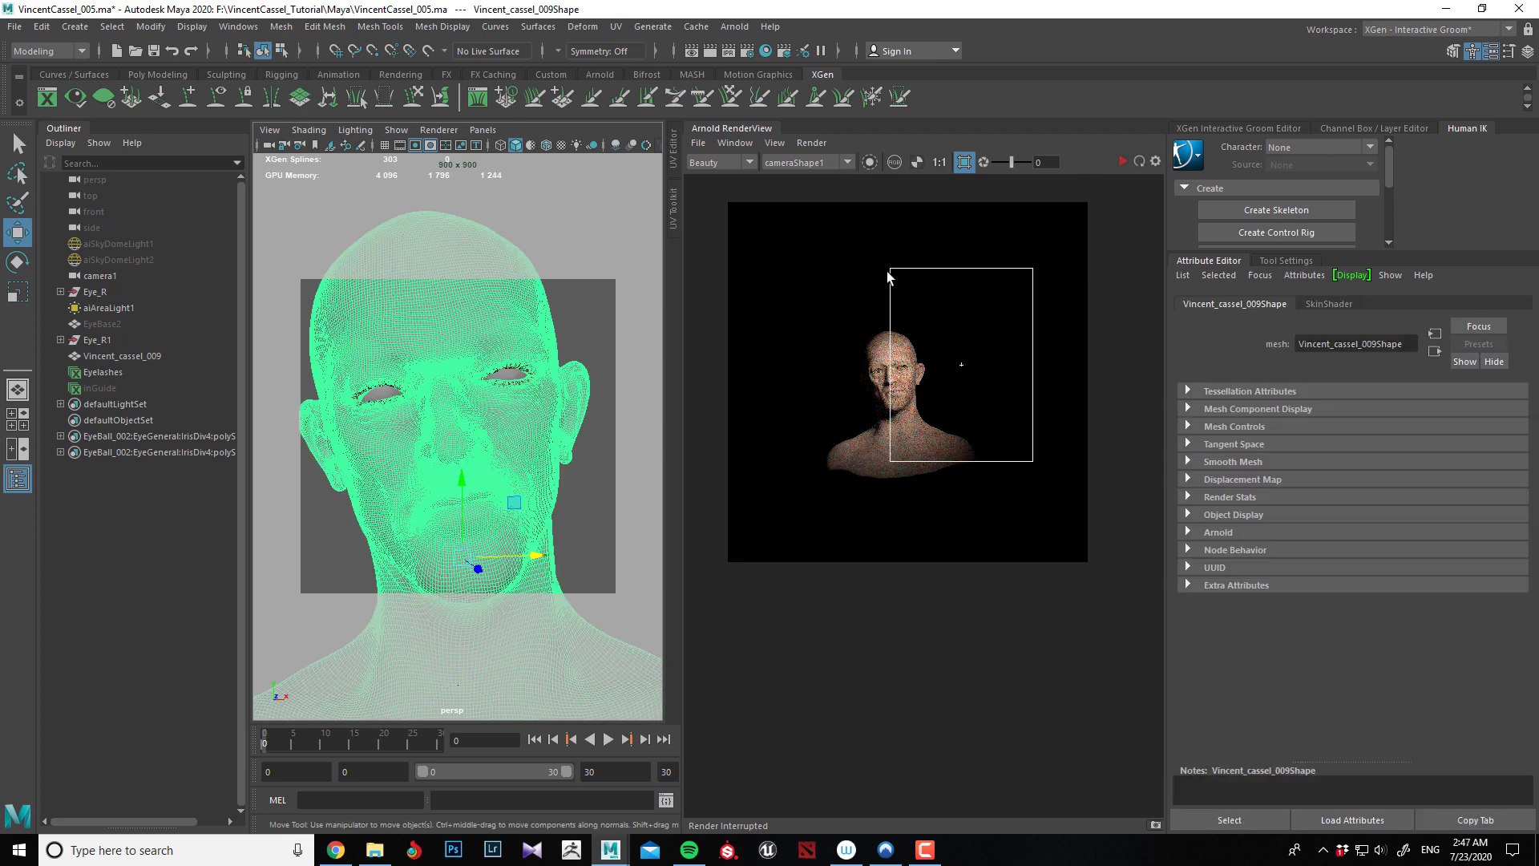
{"action": "left_click_drag", "start_coordinate": [892, 274], "coordinate": [890, 290]}
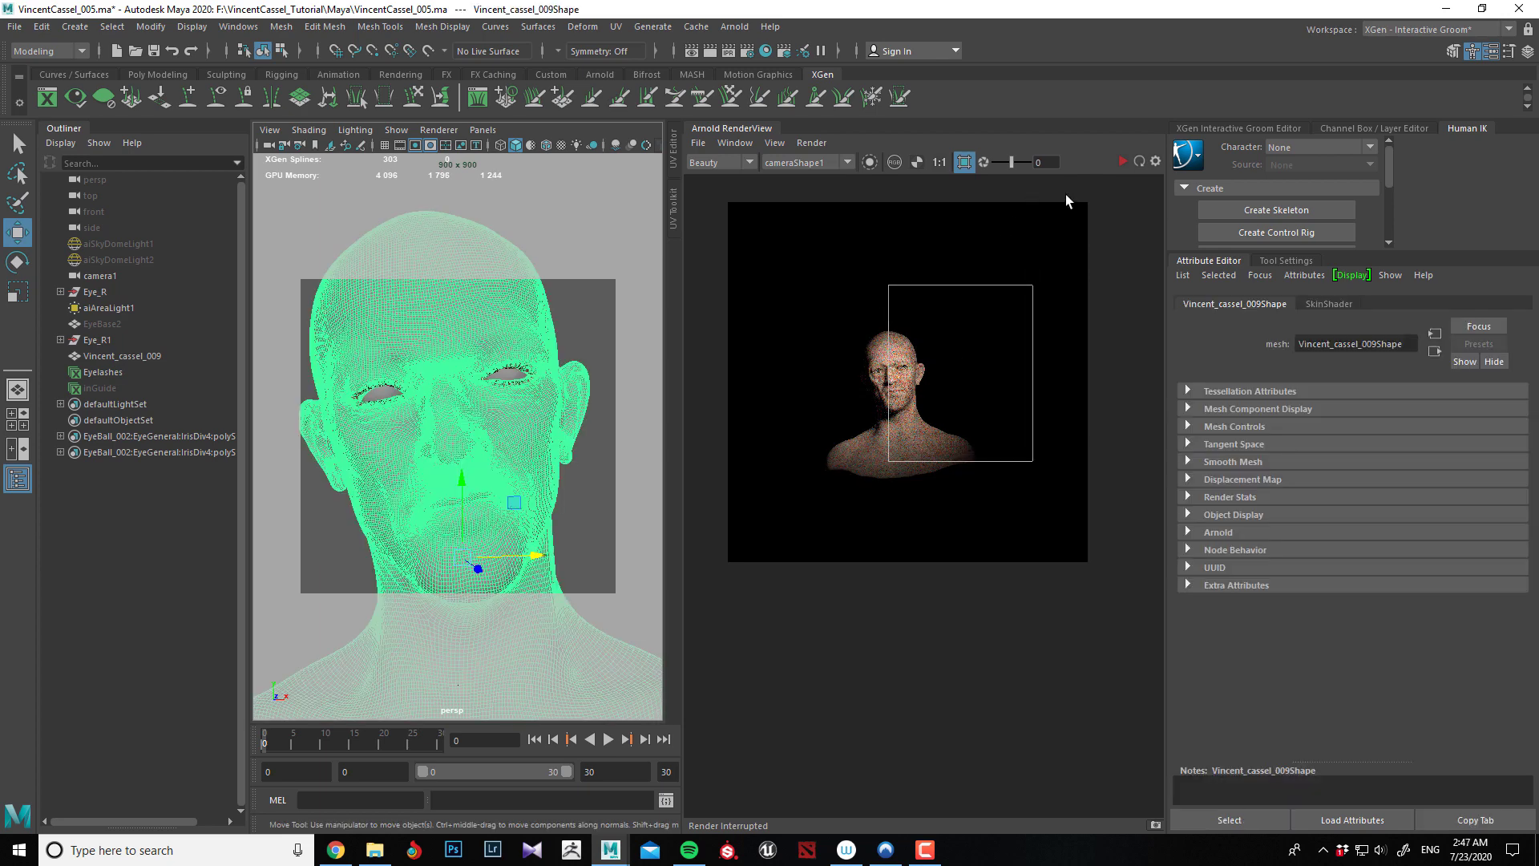
Render the crop region, examine the skin detail around the eye, nose and cheek up close, and stop the render.
{"action": "left_click", "coordinate": [1139, 161]}
{"action": "scroll", "coordinate": [959, 338], "scroll_direction": "up", "scroll_amount": 5}
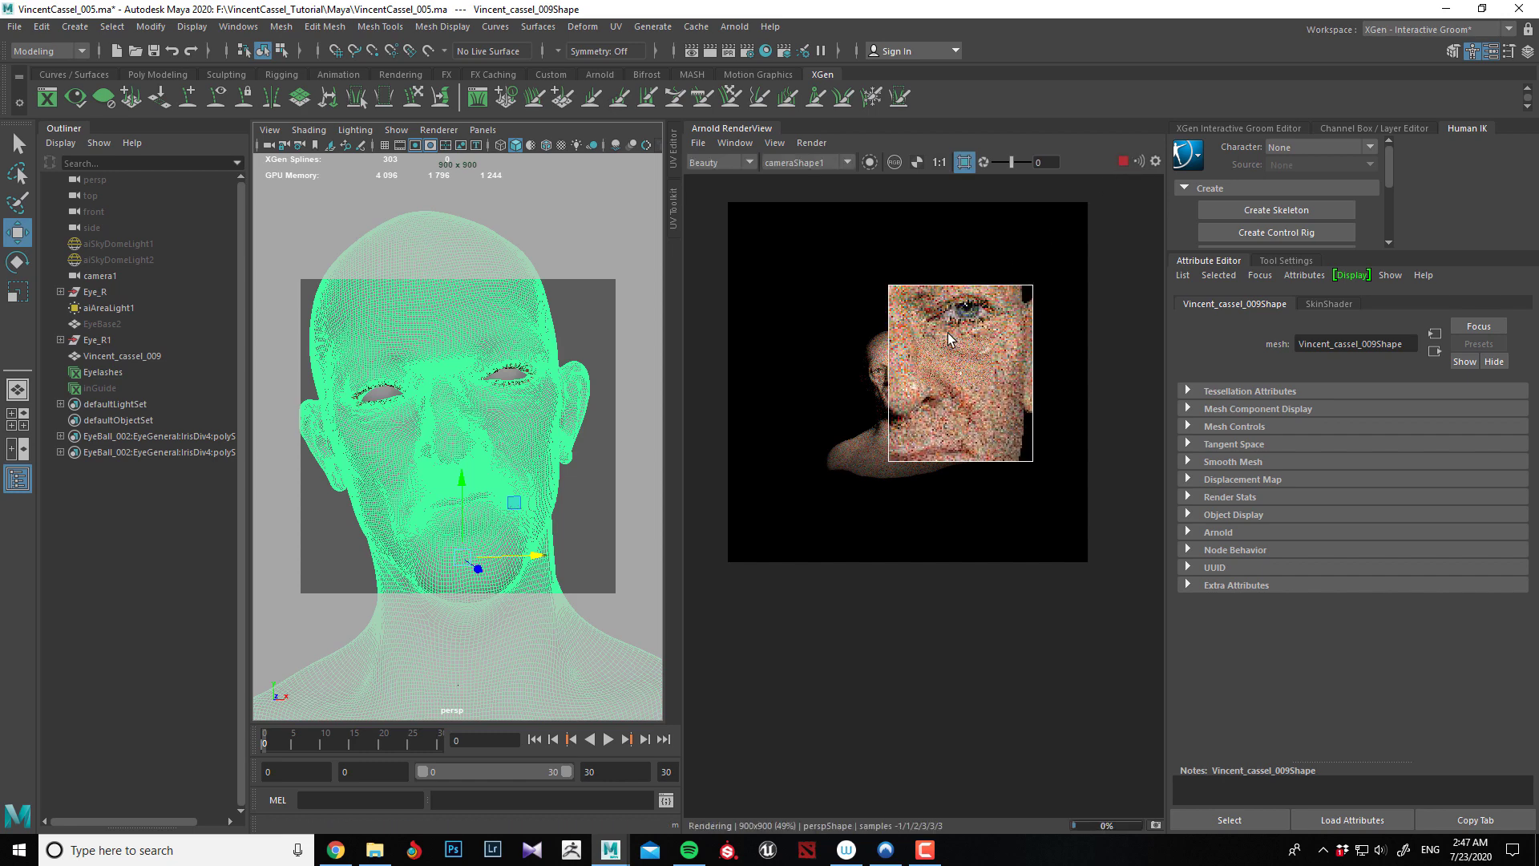
{"action": "scroll", "coordinate": [932, 386], "scroll_direction": "up", "scroll_amount": 2}
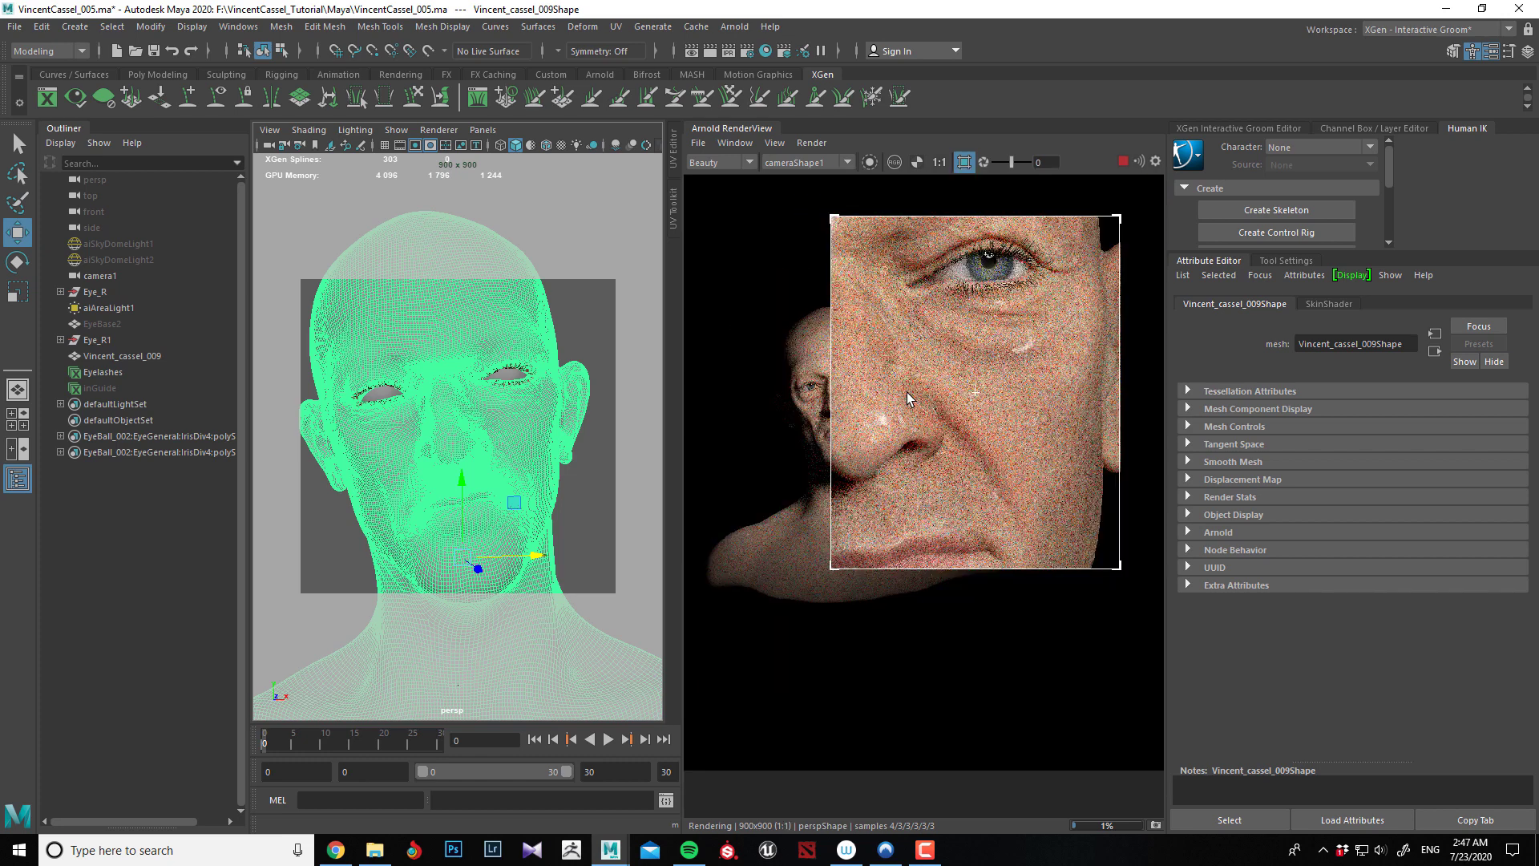
{"action": "scroll", "coordinate": [942, 275], "scroll_direction": "up", "scroll_amount": 2}
{"action": "scroll", "coordinate": [942, 276], "scroll_direction": "down", "scroll_amount": 2}
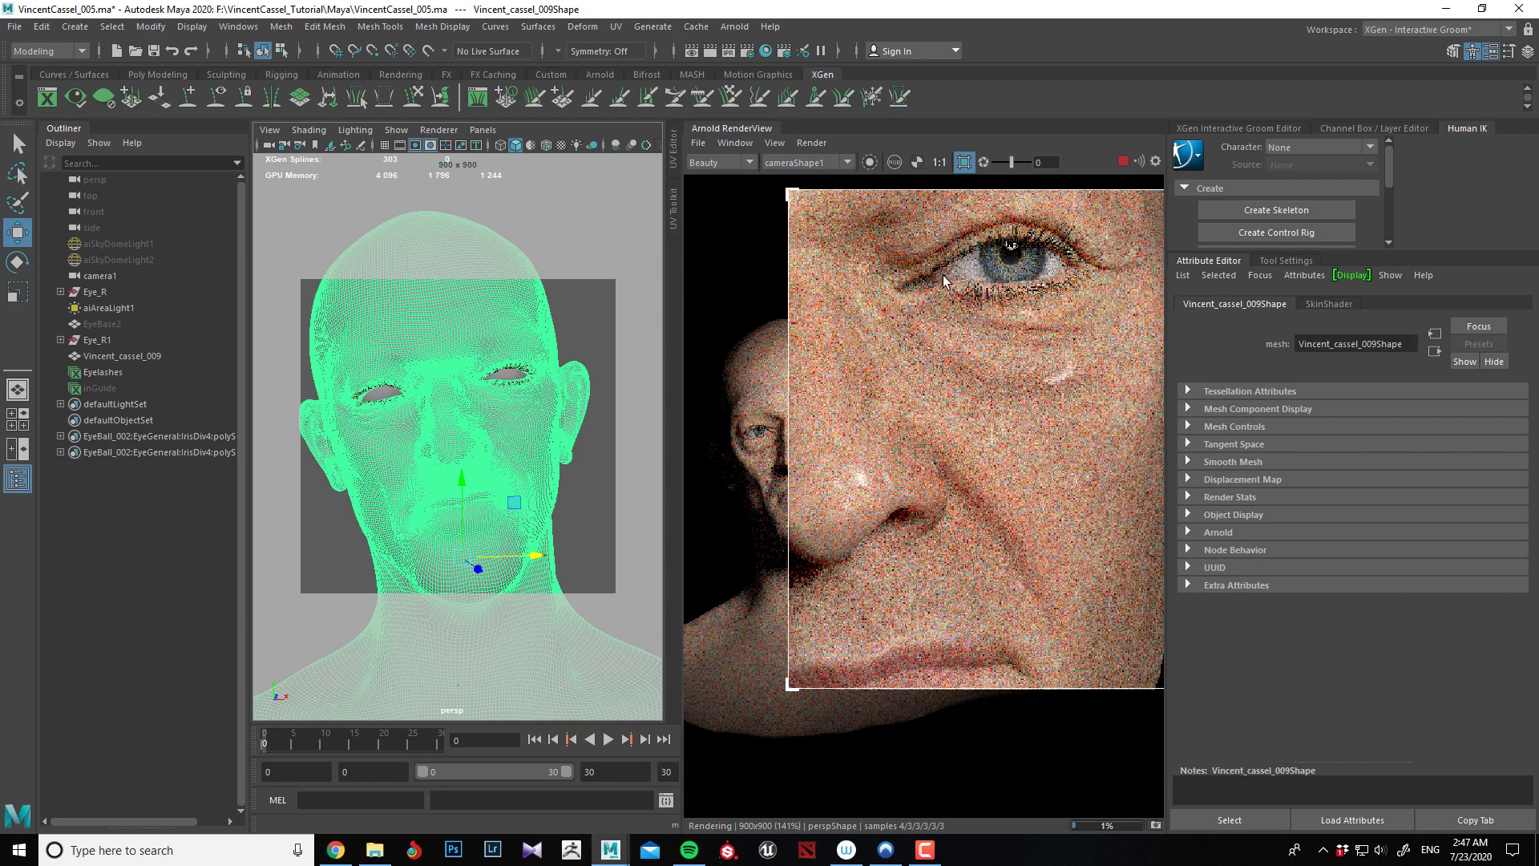
{"action": "scroll", "coordinate": [942, 278], "scroll_direction": "down", "scroll_amount": 1}
{"action": "scroll", "coordinate": [942, 281], "scroll_direction": "up", "scroll_amount": 1}
{"action": "scroll", "coordinate": [954, 392], "scroll_direction": "down", "scroll_amount": 1}
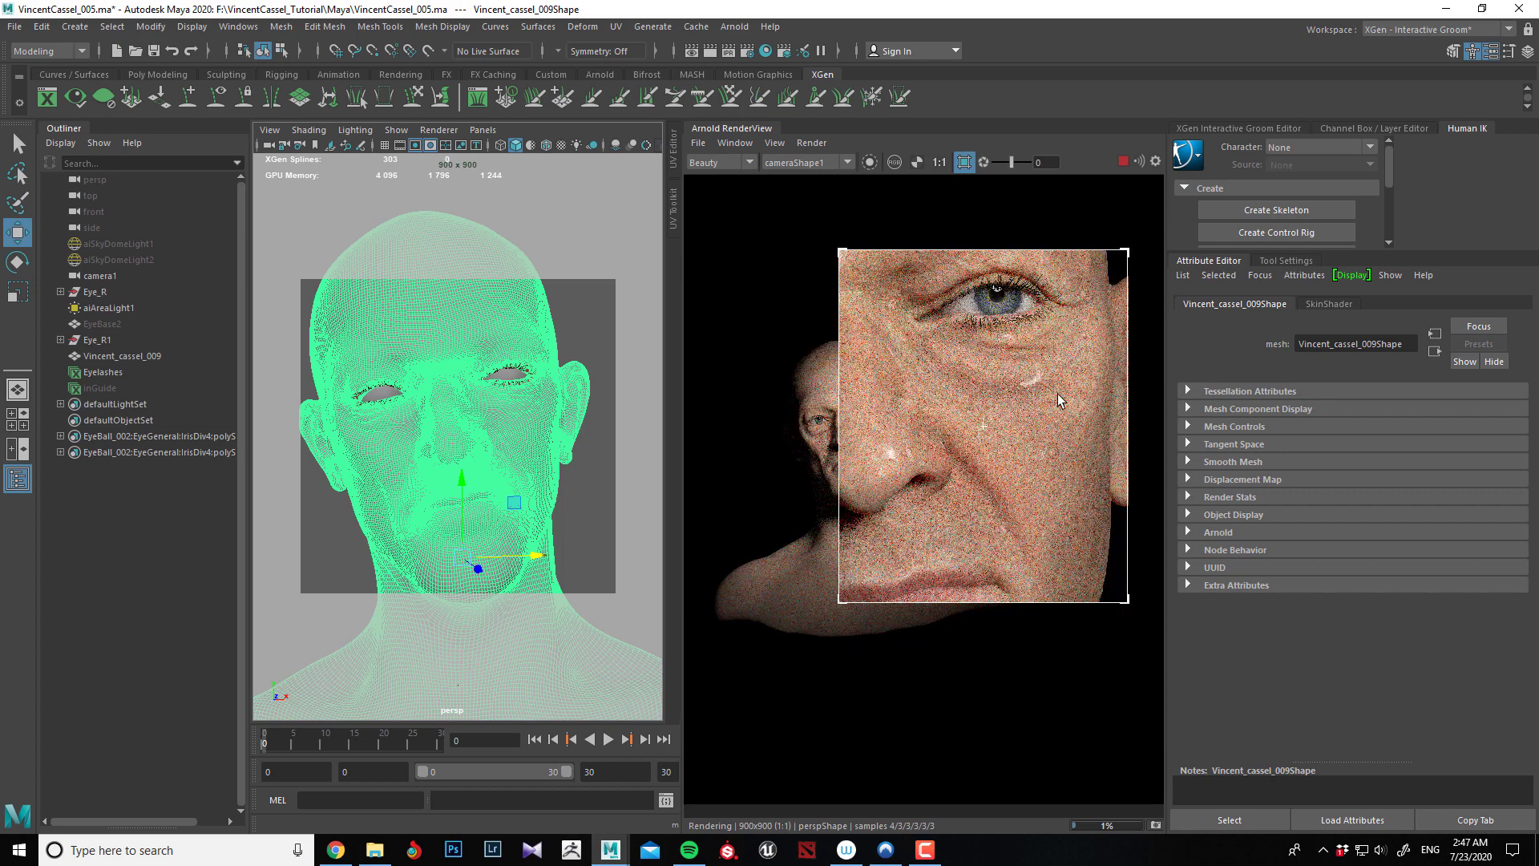
{"action": "scroll", "coordinate": [1058, 401], "scroll_direction": "up", "scroll_amount": 1}
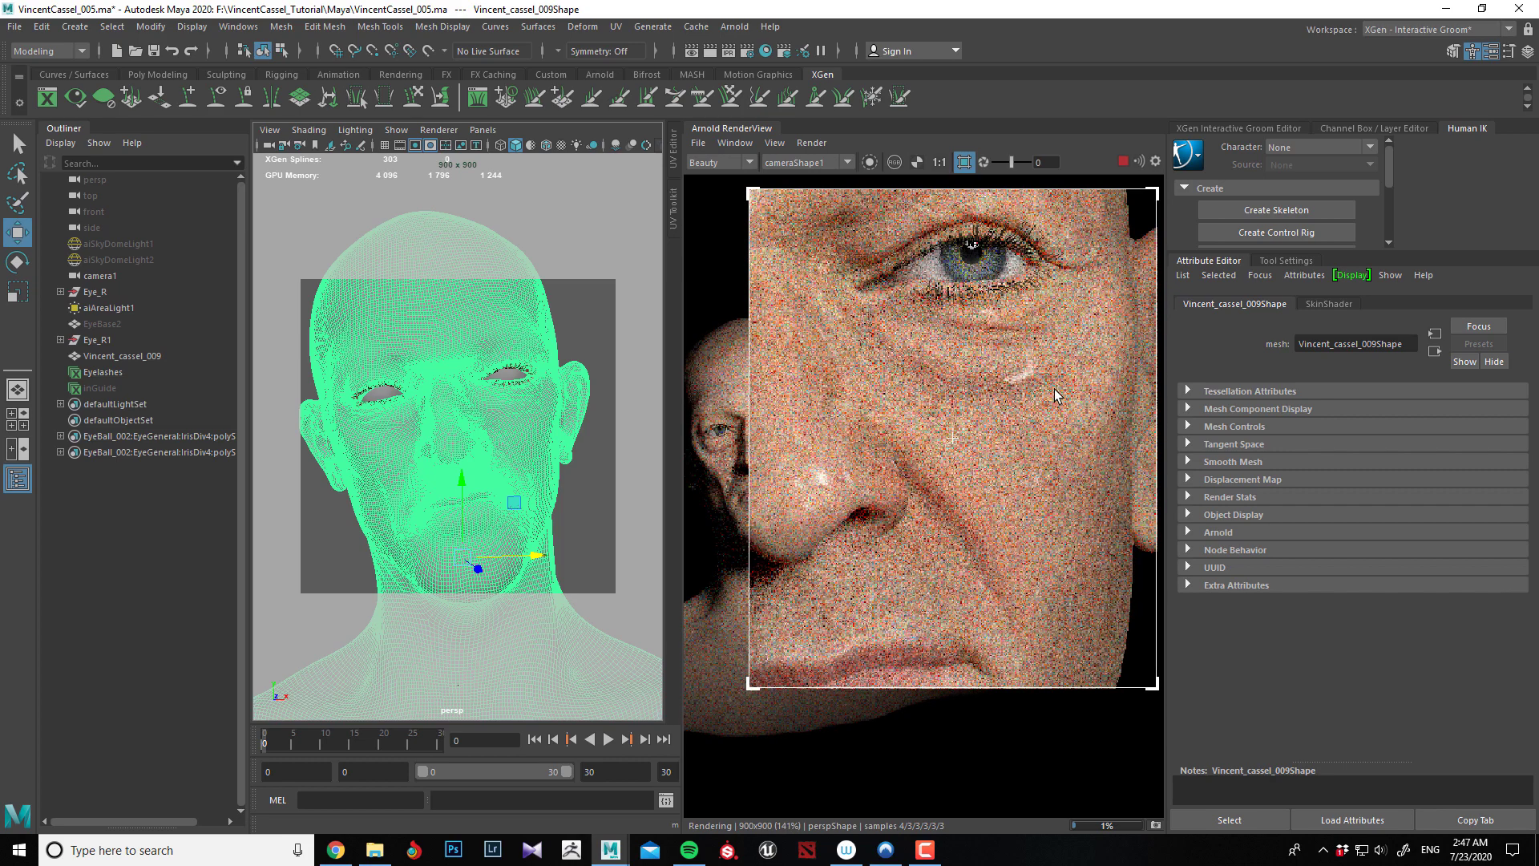
{"action": "left_click", "coordinate": [1124, 164]}
Set the Arnold subdivision type of the head mesh Vincent_cassel_009 to catclark.
{"action": "left_click", "coordinate": [952, 438]}
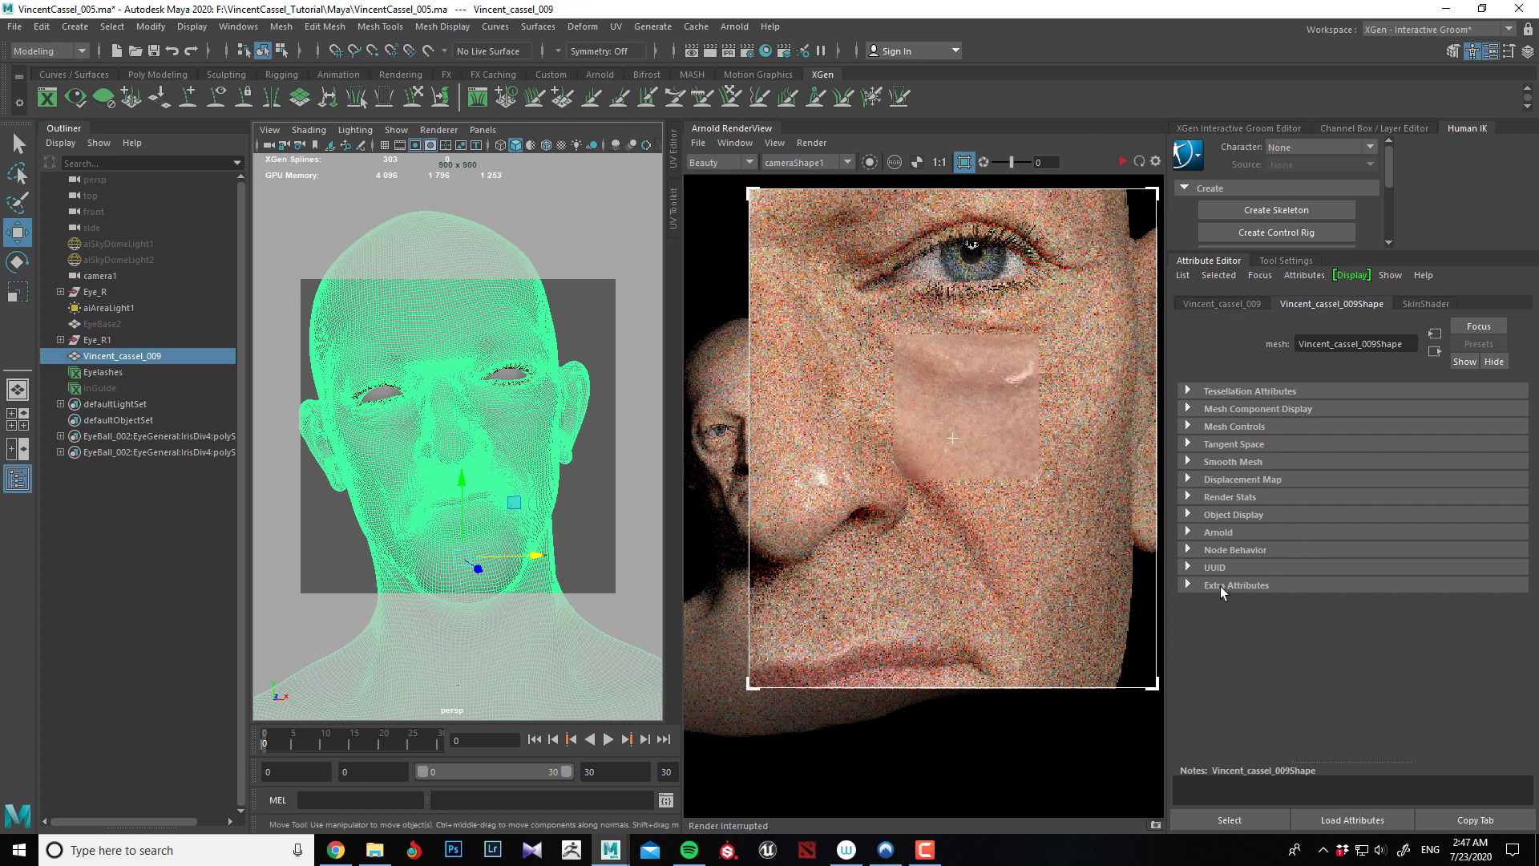
{"action": "left_click", "coordinate": [1196, 531]}
{"action": "scroll", "coordinate": [1286, 615], "scroll_direction": "down", "scroll_amount": 3}
{"action": "left_click", "coordinate": [1247, 701]}
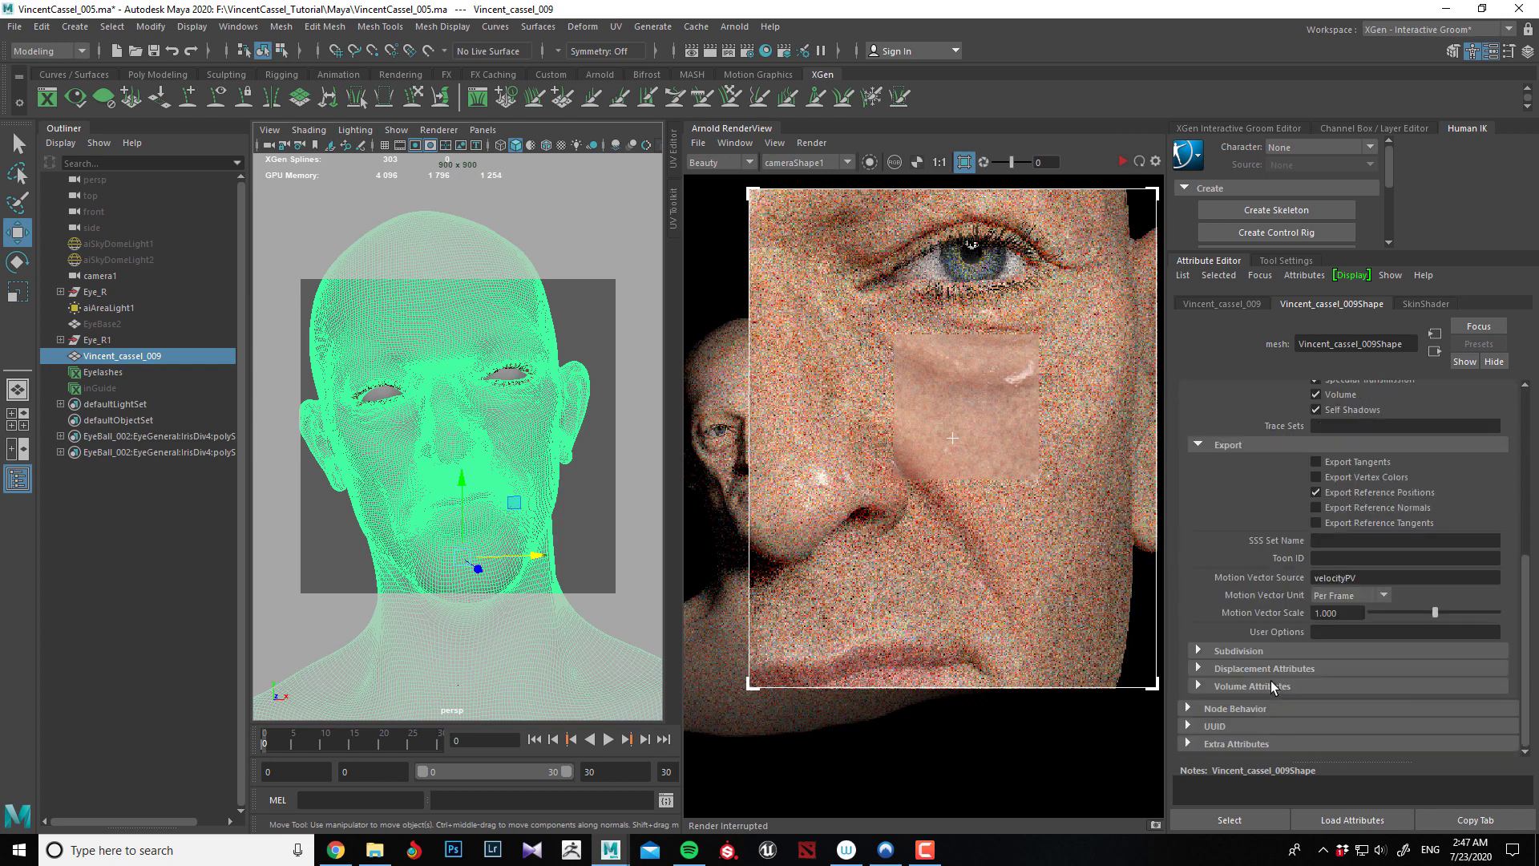
{"action": "left_click", "coordinate": [1265, 652]}
{"action": "scroll", "coordinate": [1311, 665], "scroll_direction": "down", "scroll_amount": 2}
{"action": "left_click", "coordinate": [1360, 529]}
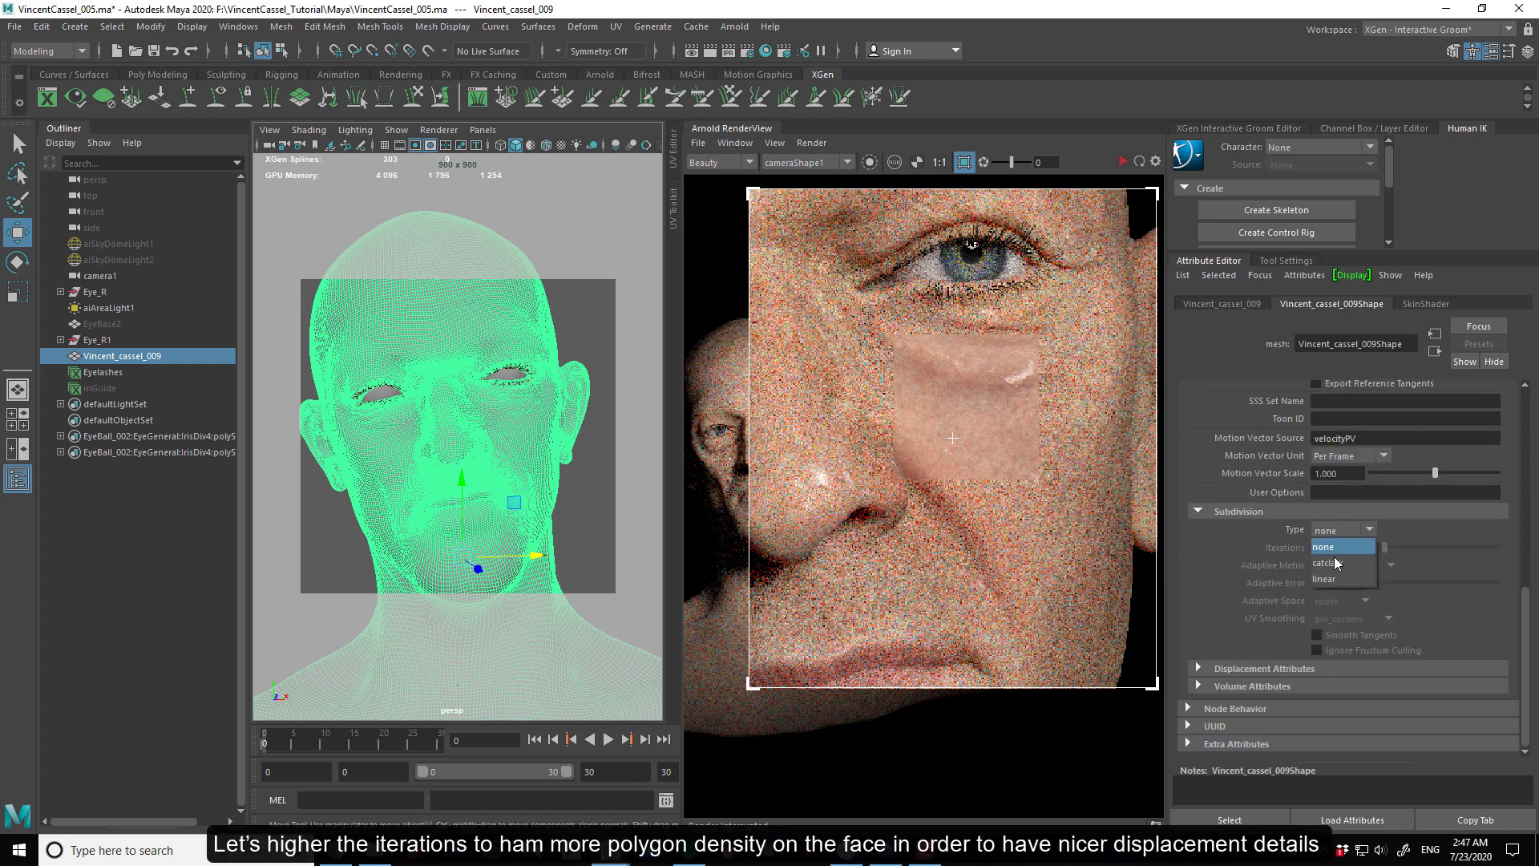
{"action": "left_click", "coordinate": [1336, 563]}
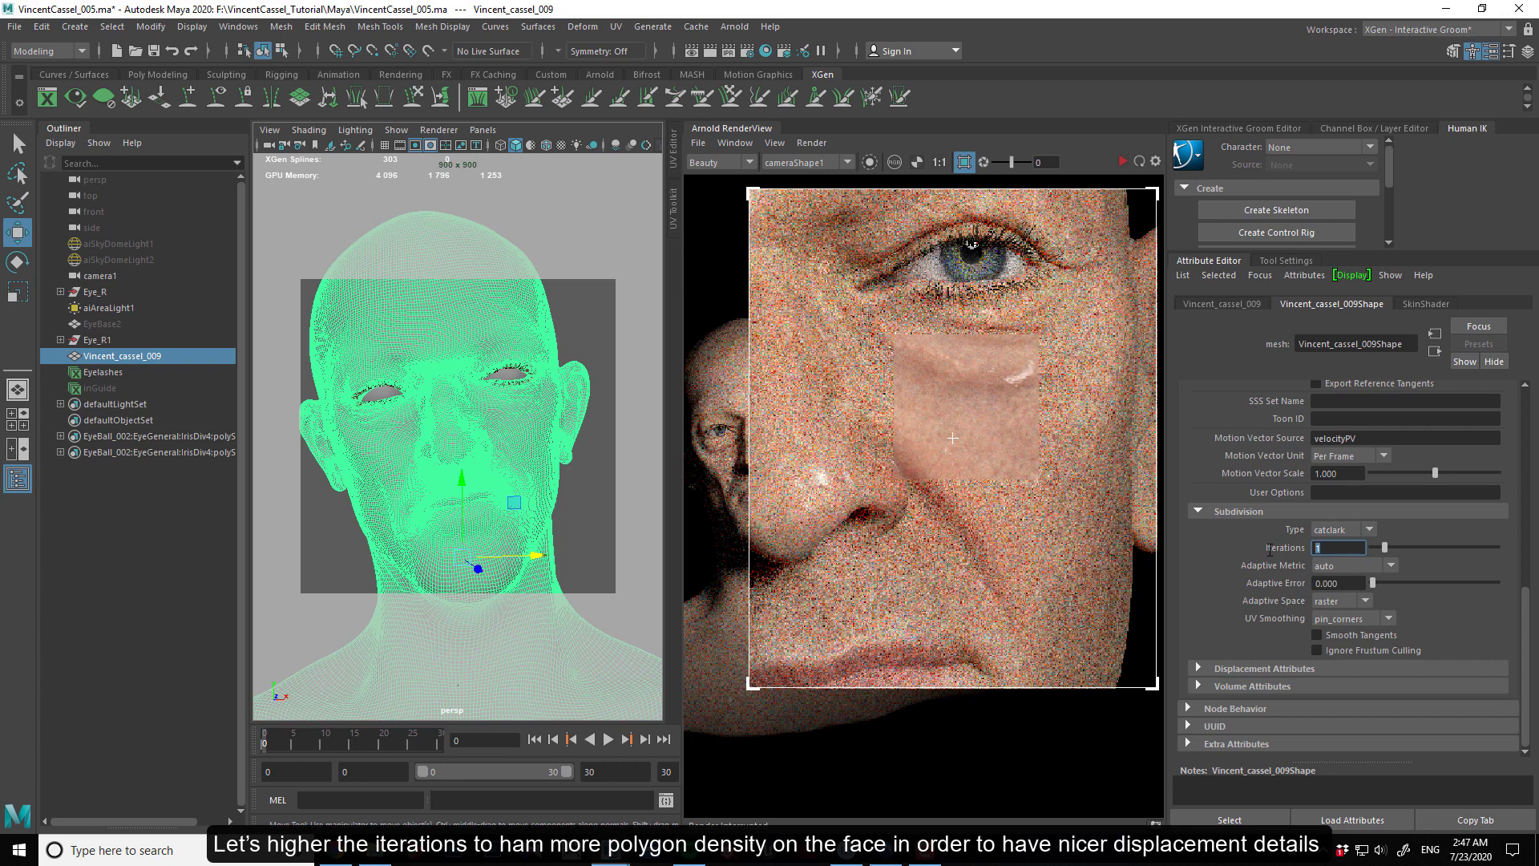
Enable Autobump on the head mesh and set its subdivision Adaptive Space to object and UV Smoothing to linear.
{"action": "left_click", "coordinate": [1214, 668]}
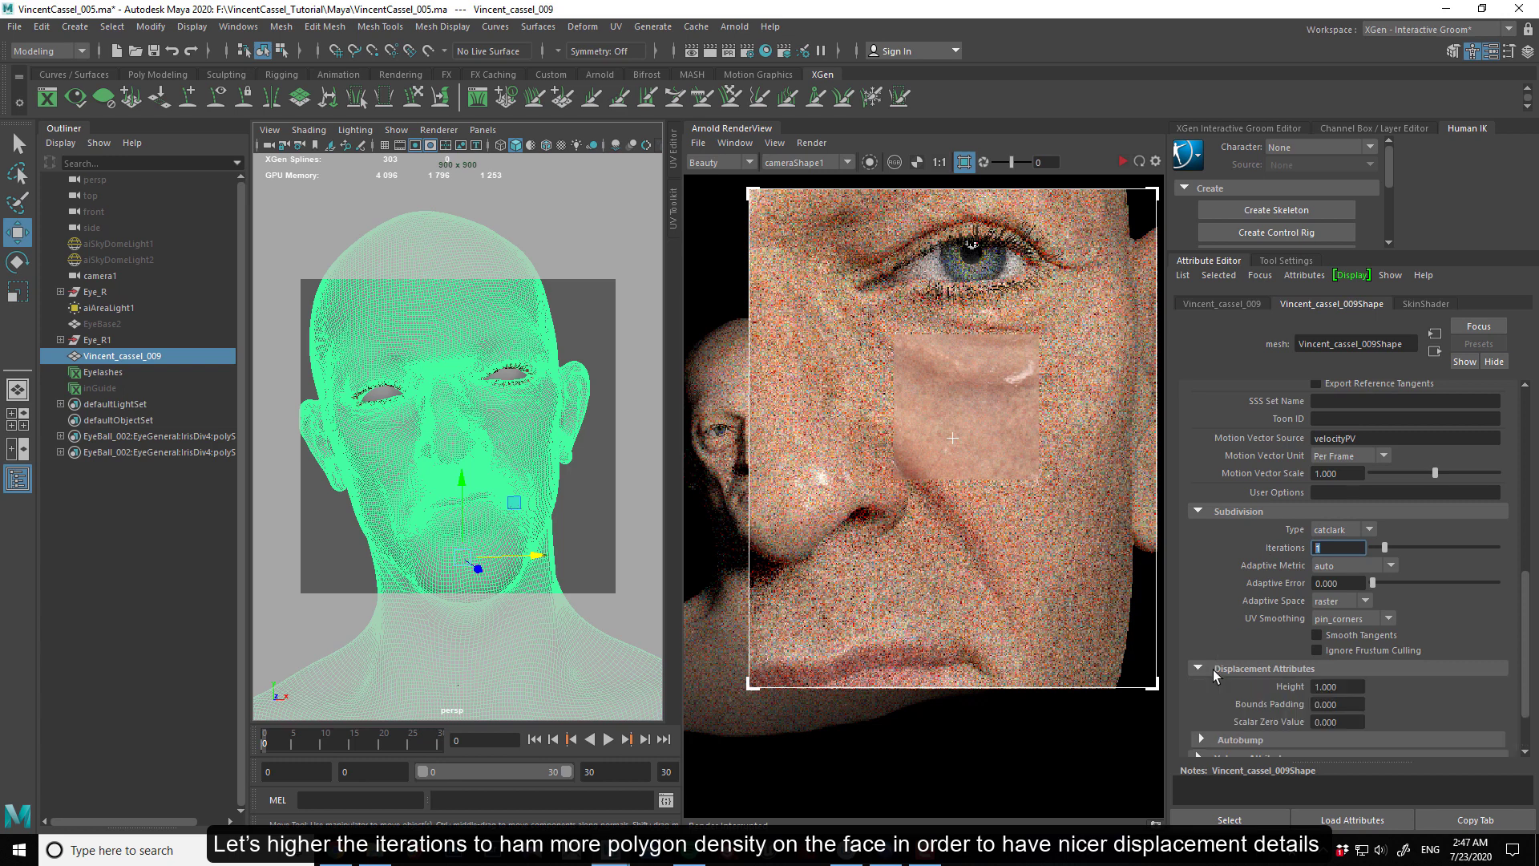
{"action": "scroll", "coordinate": [1213, 670], "scroll_direction": "down", "scroll_amount": 2}
{"action": "left_click", "coordinate": [1317, 686]}
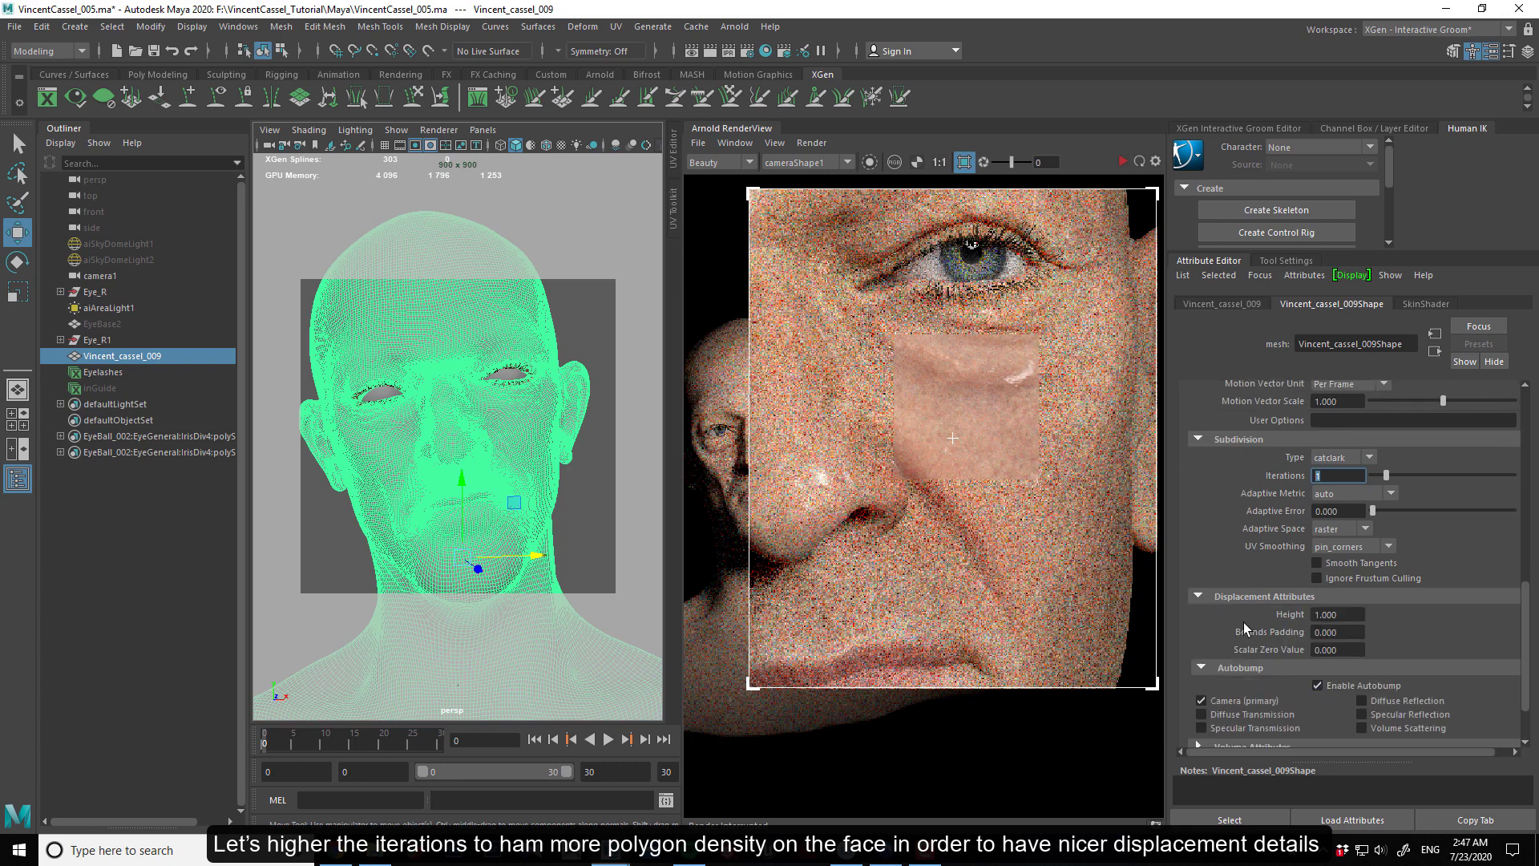
{"action": "left_click", "coordinate": [1347, 528]}
{"action": "left_click", "coordinate": [1326, 562]}
{"action": "left_click", "coordinate": [1355, 546]}
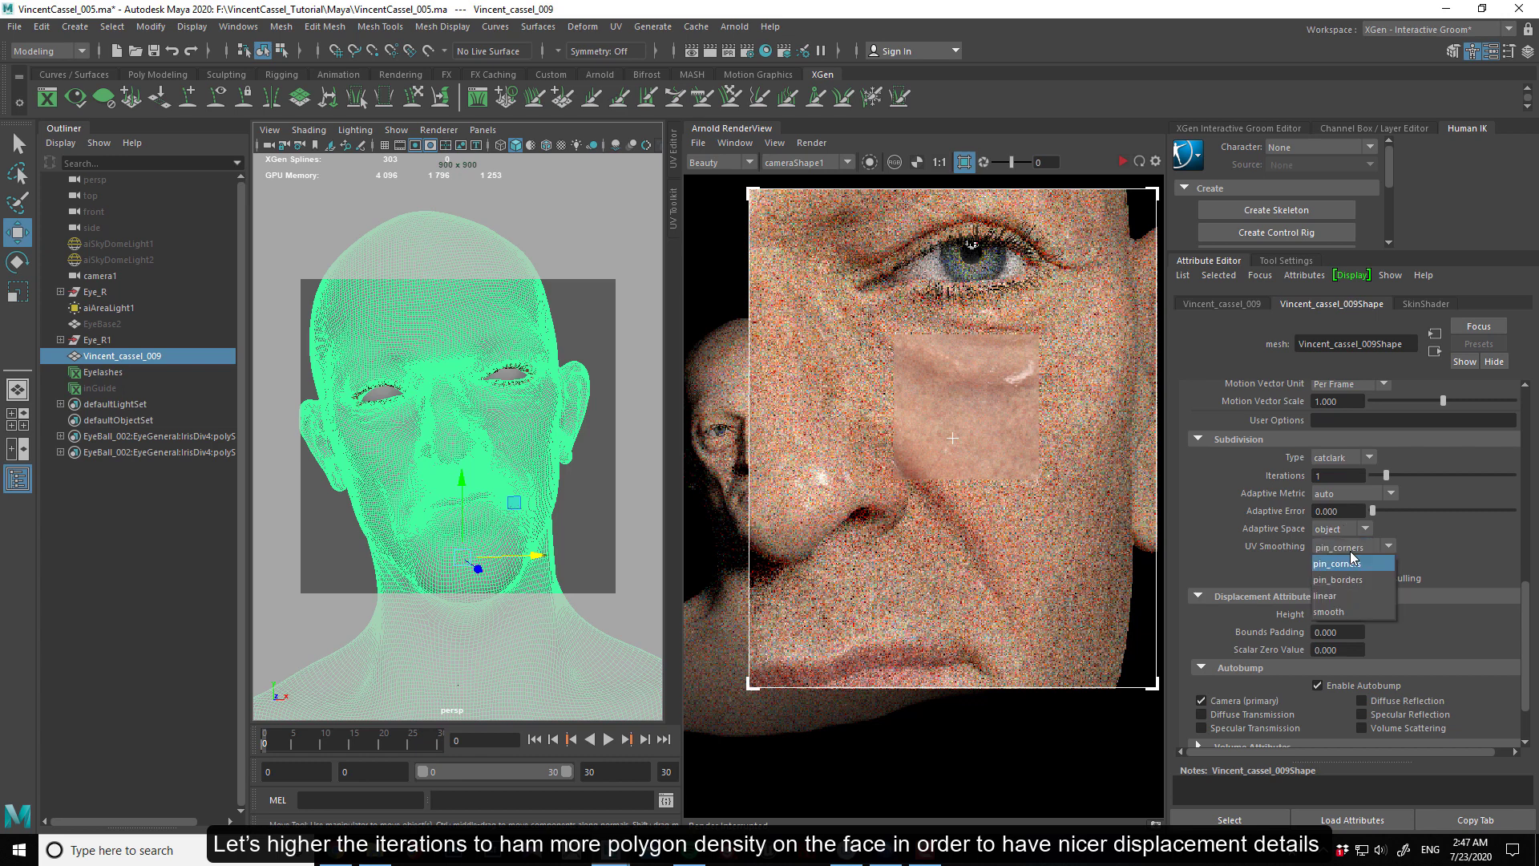
{"action": "left_click", "coordinate": [1336, 595]}
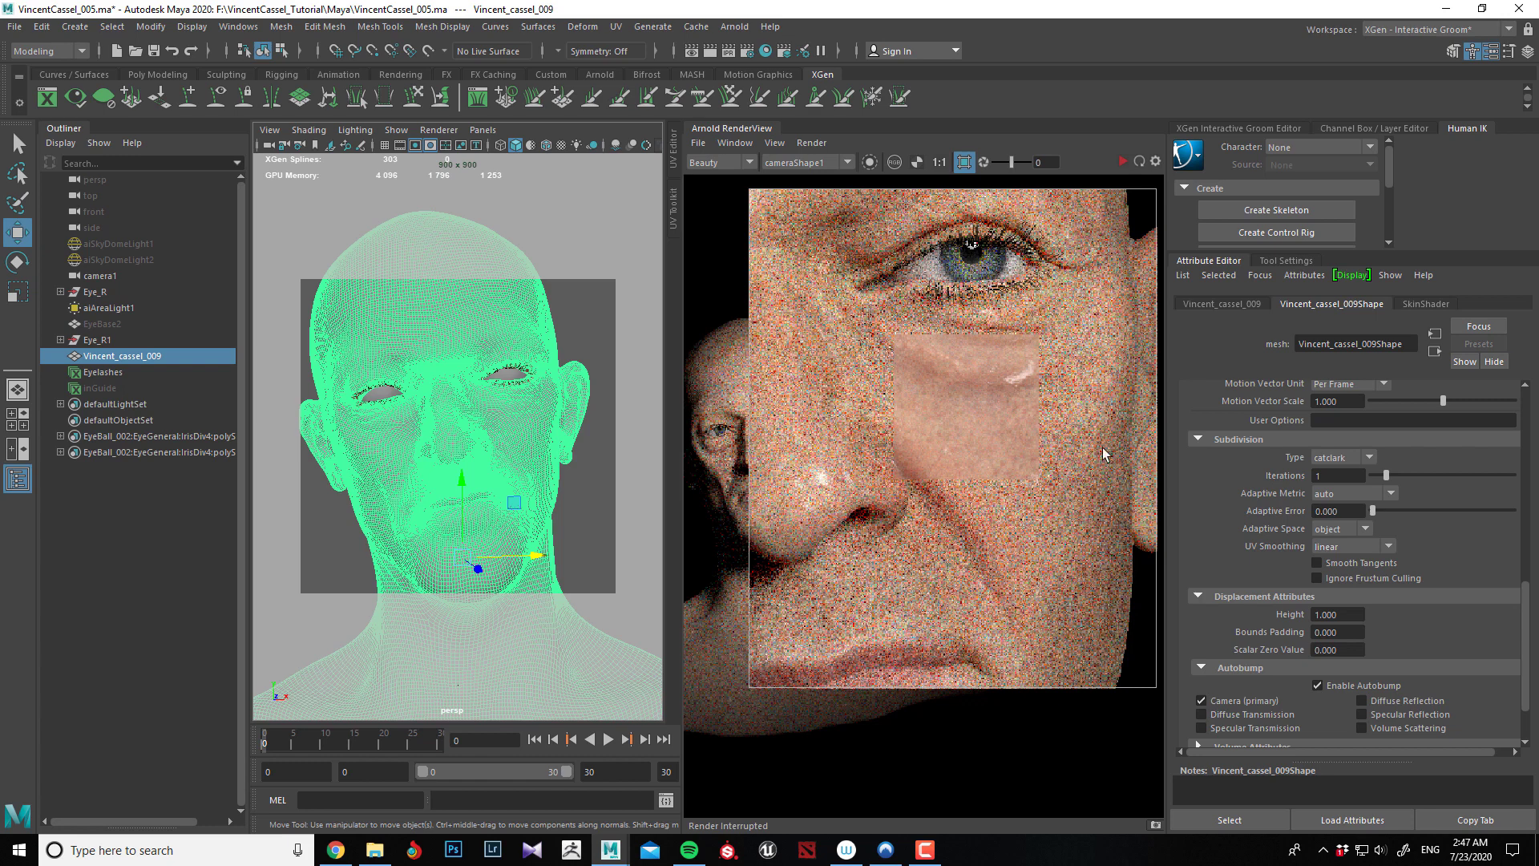
Graph the input and output connections of SkinShader's shading group aiStandardSurface1SG in the Hypershade.
{"action": "left_click", "coordinate": [1425, 304]}
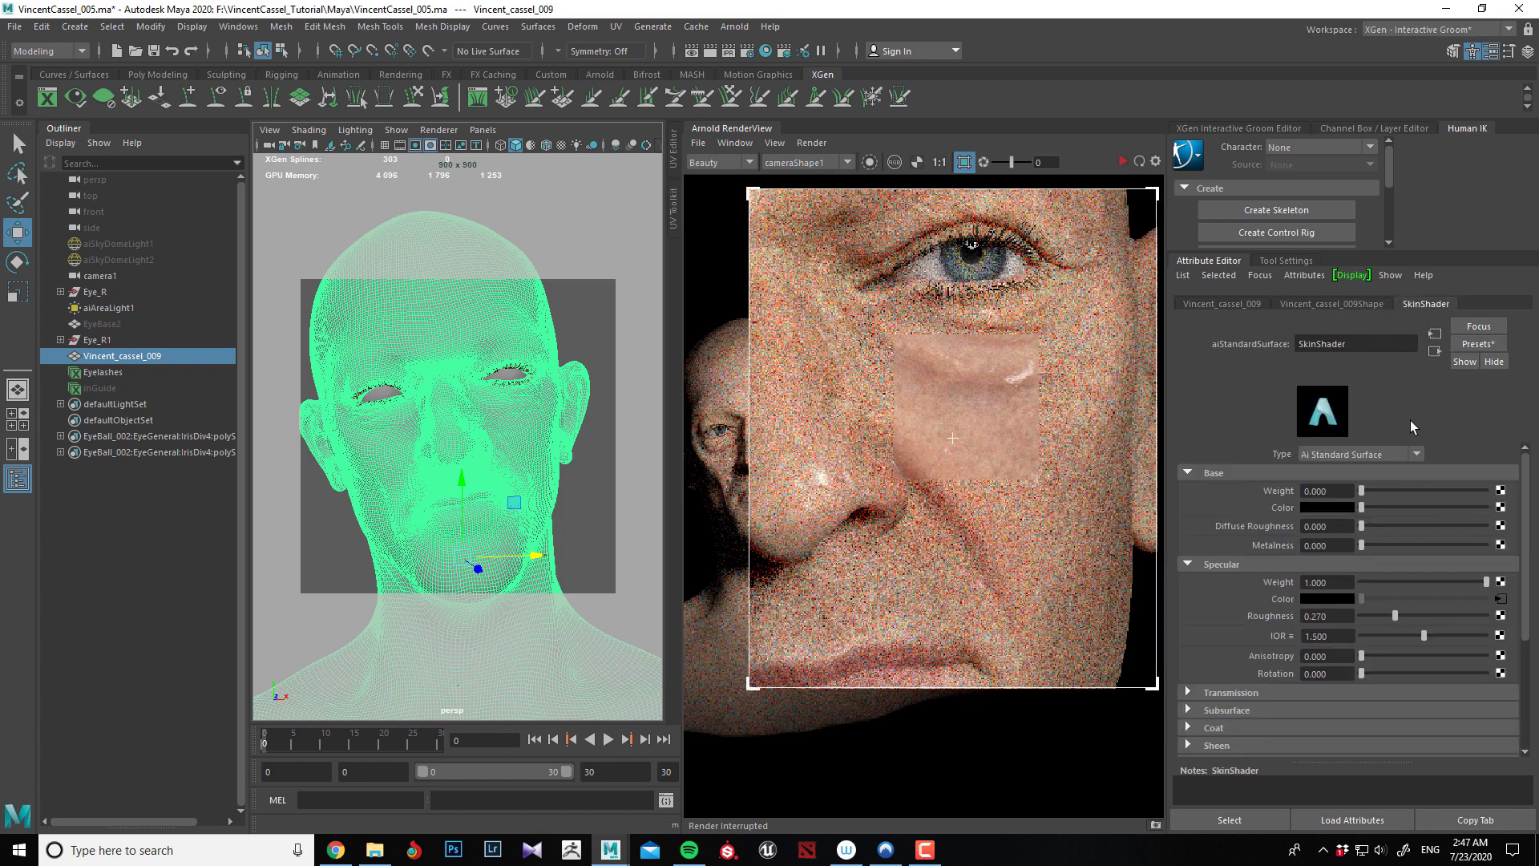
{"action": "left_click", "coordinate": [1435, 352]}
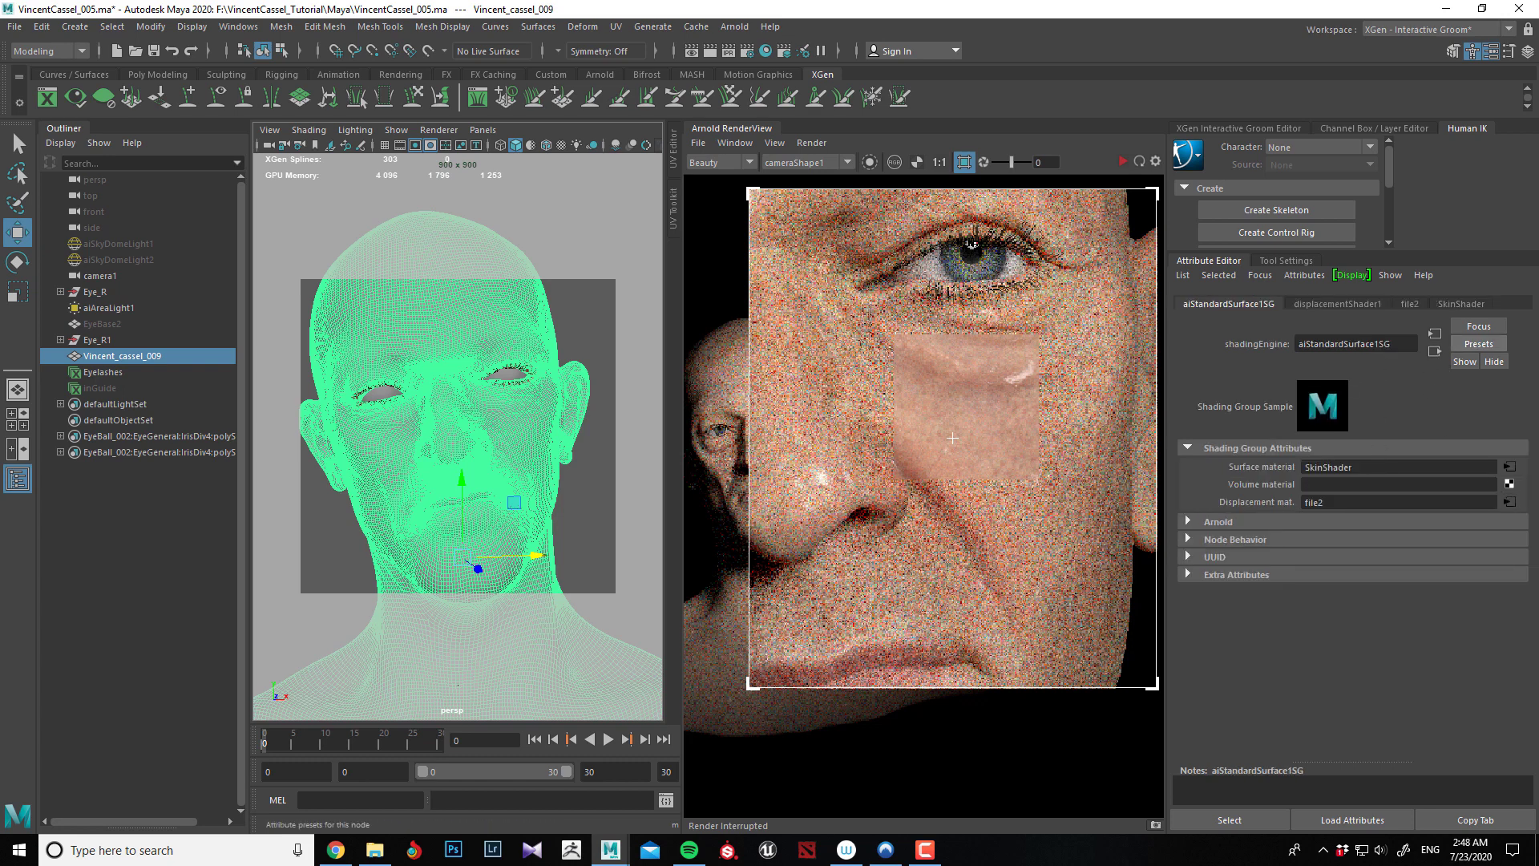
{"action": "left_click", "coordinate": [952, 437]}
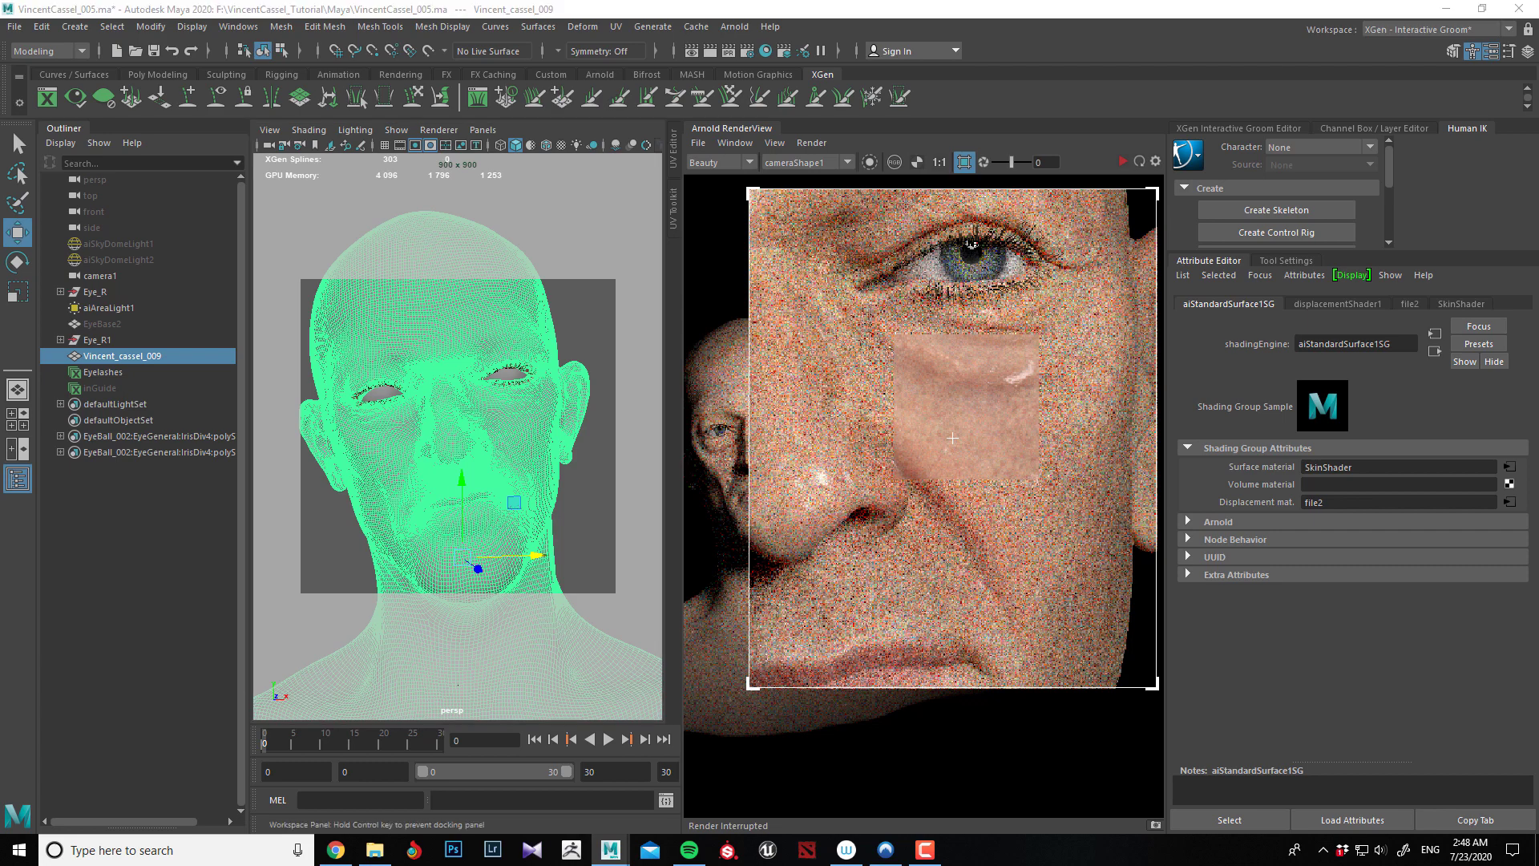
{"action": "left_click_drag", "start_coordinate": [1535, 153], "coordinate": [829, 83]}
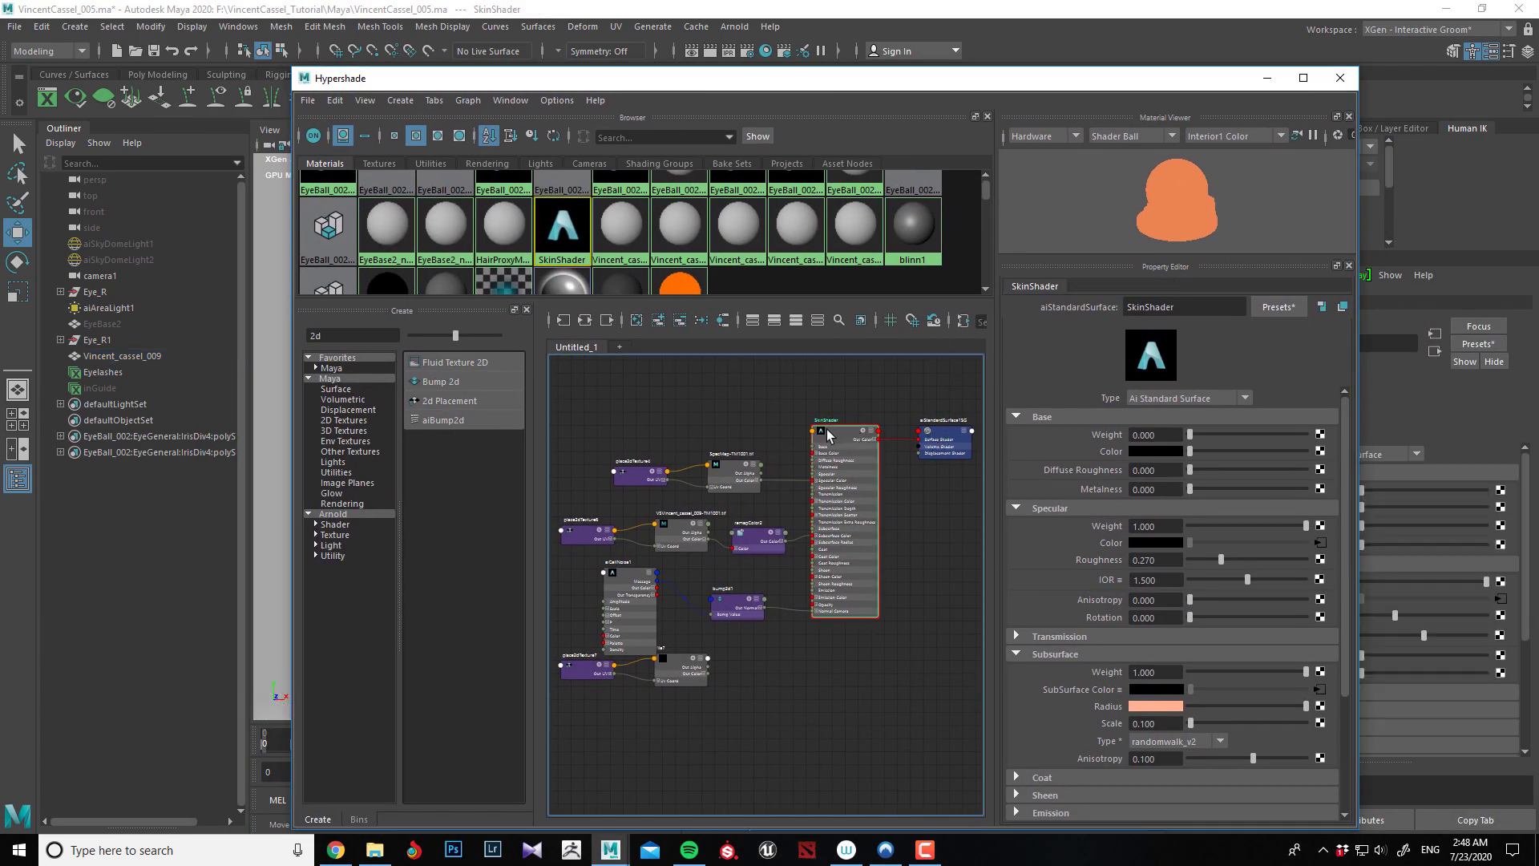
{"action": "left_click", "coordinate": [936, 435]}
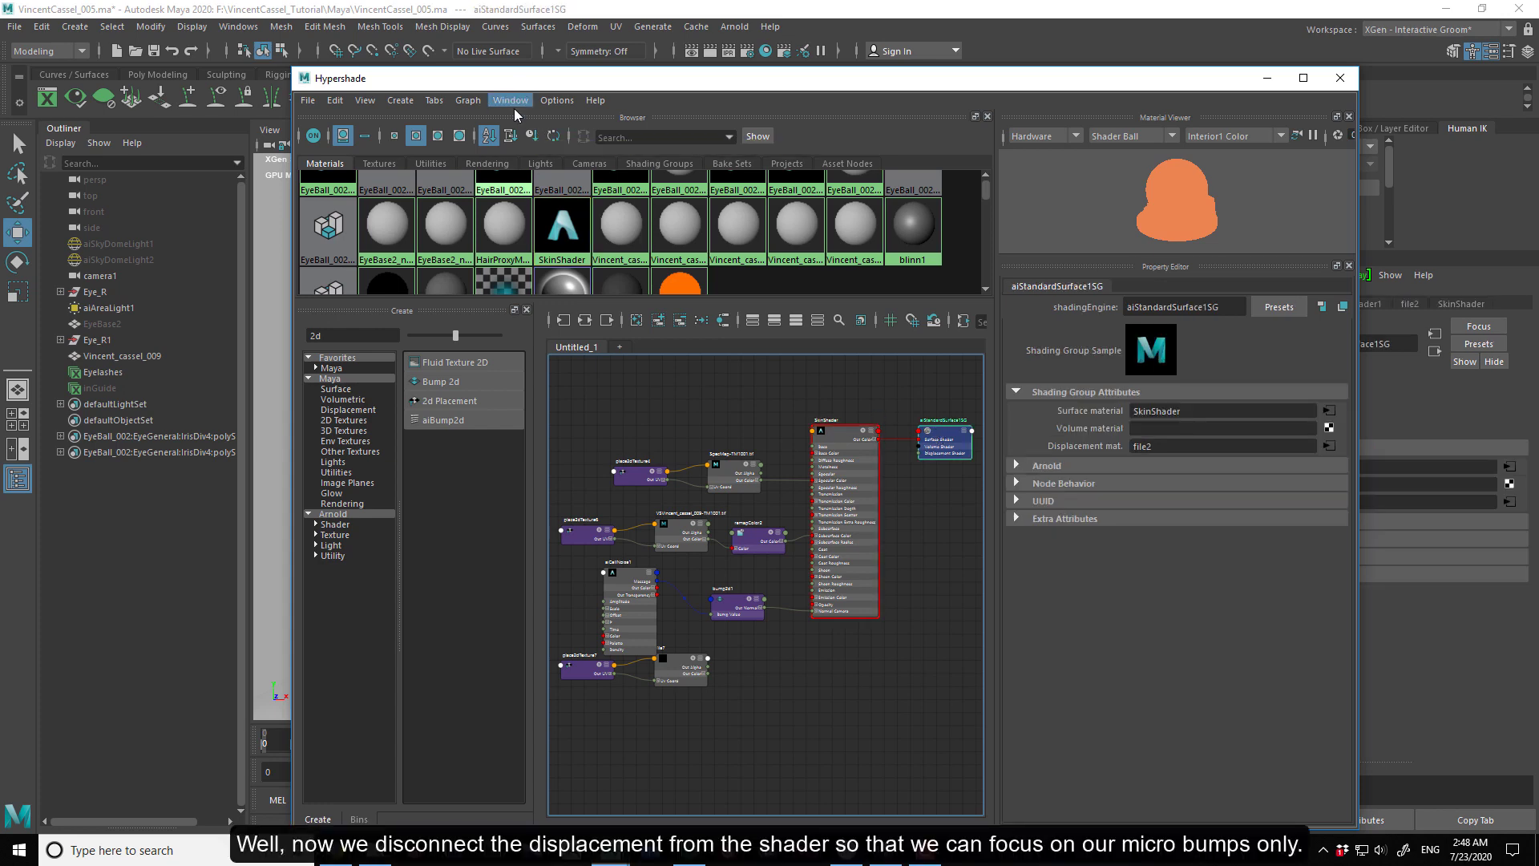
{"action": "left_click", "coordinate": [468, 100]}
{"action": "left_click", "coordinate": [513, 170]}
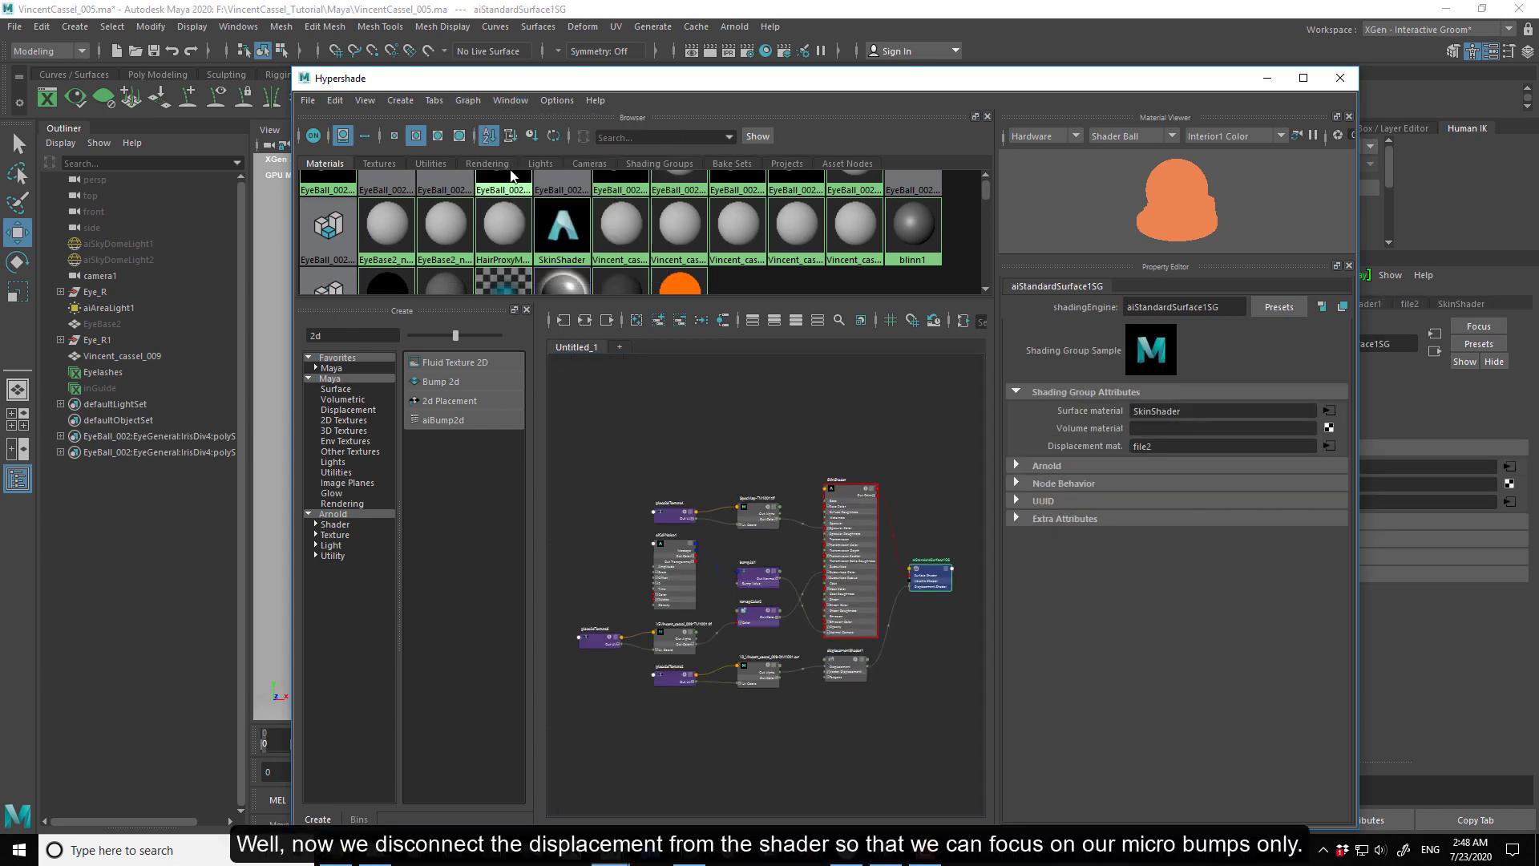
Disconnect displacementShader1 from the displacement input of the shading group aiStandardSurface1SG.
{"action": "scroll", "coordinate": [880, 690], "scroll_direction": "up", "scroll_amount": 3}
{"action": "left_click_drag", "start_coordinate": [943, 473], "coordinate": [910, 529]}
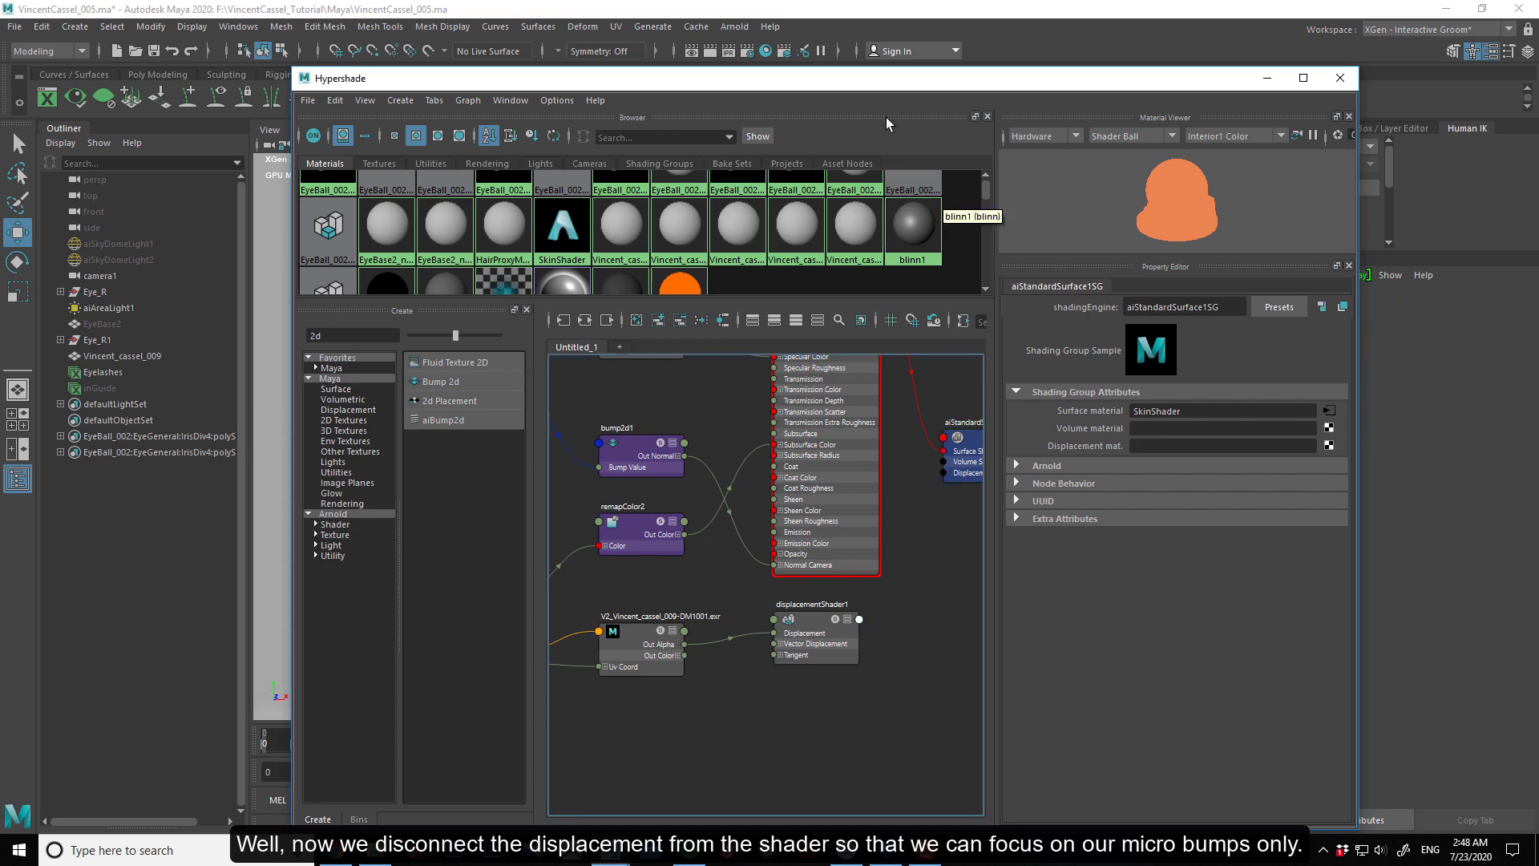
{"action": "left_click_drag", "start_coordinate": [891, 81], "coordinate": [1537, 76]}
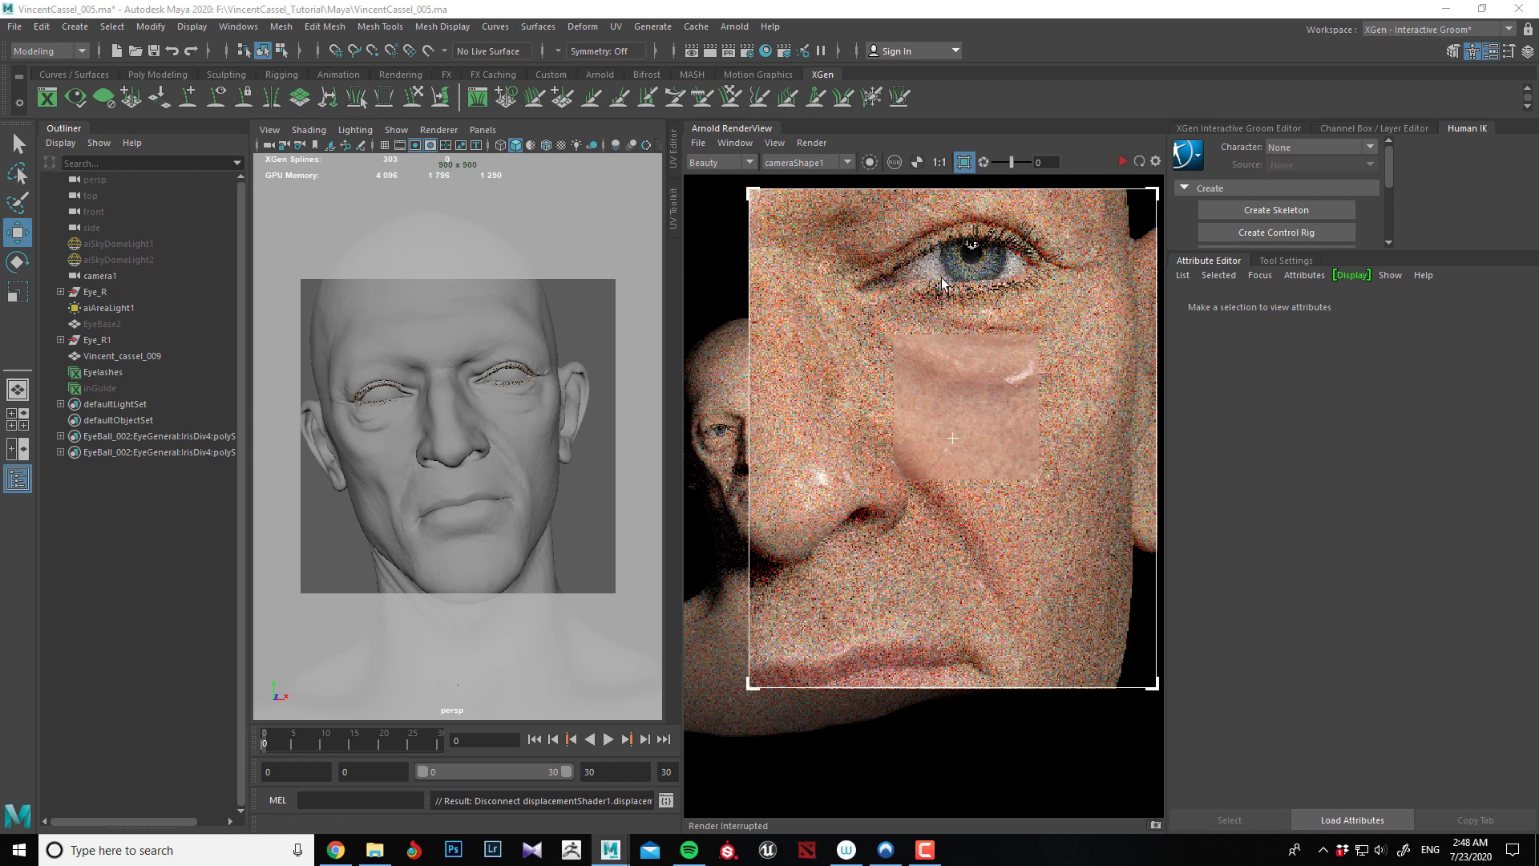
Shrink the render crop region to the cheek and side of the nose, between the lower eyelid and the mouth.
{"action": "mouse_move", "coordinate": [745, 201]}
{"action": "left_mouse_down"}
{"action": "mouse_move", "coordinate": [781, 210]}
{"action": "mouse_move", "coordinate": [824, 332]}
{"action": "left_mouse_up"}
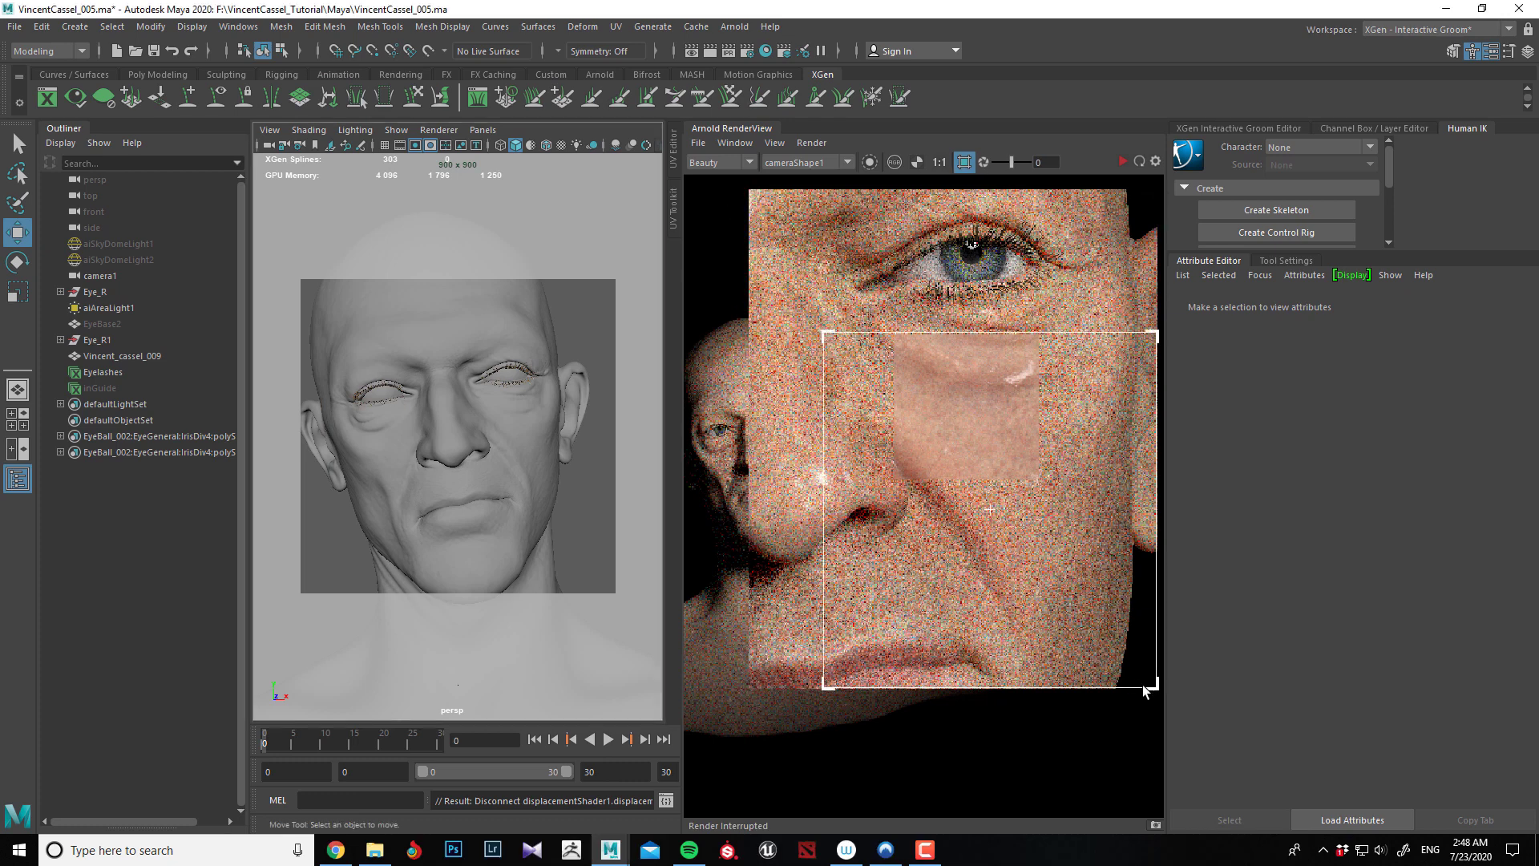
{"action": "left_click_drag", "start_coordinate": [1144, 691], "coordinate": [1090, 624]}
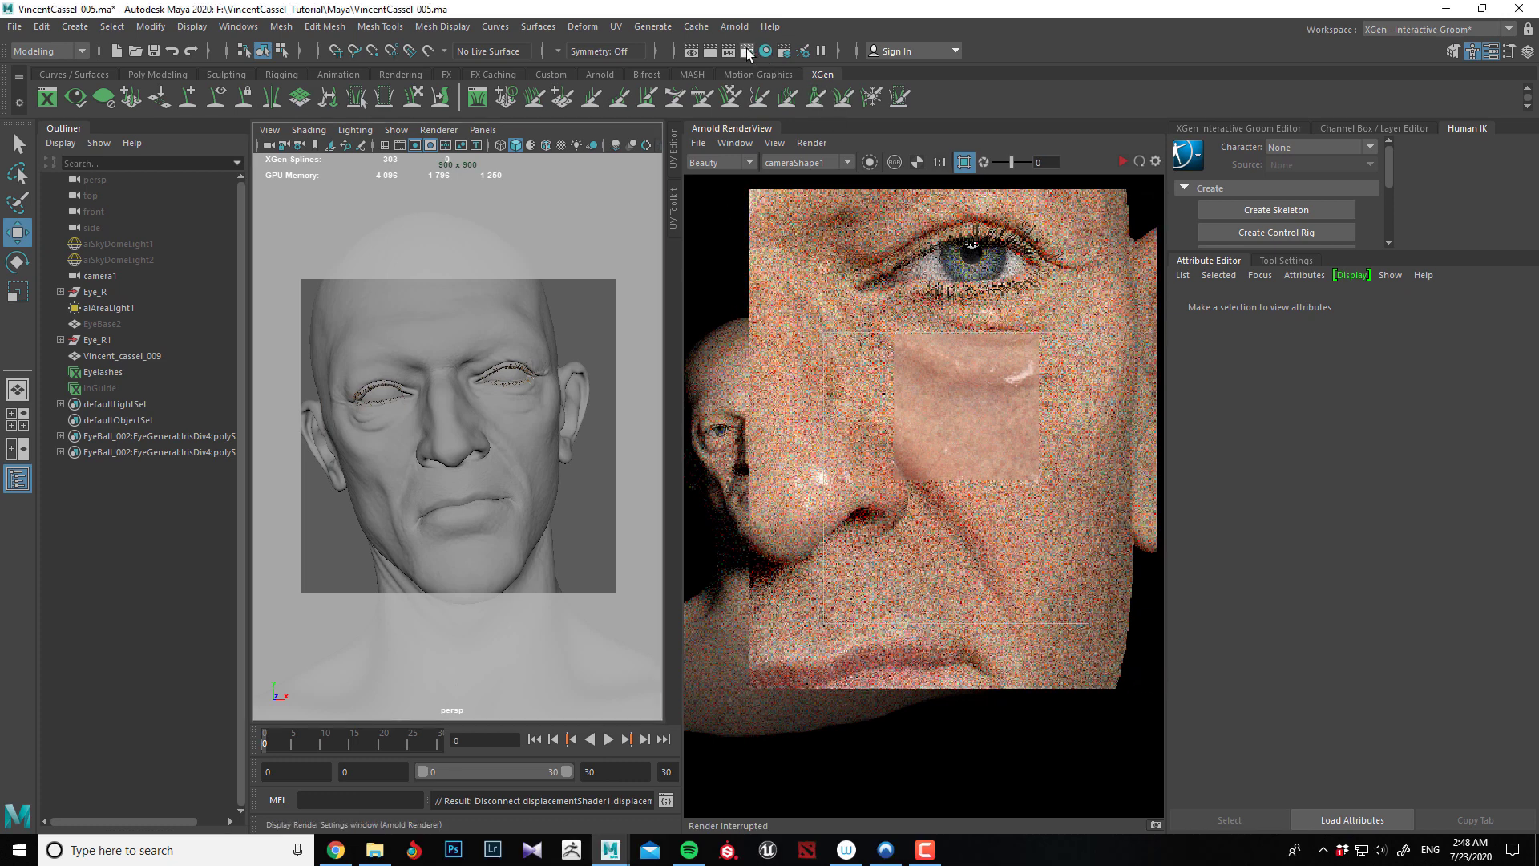
Set the Arnold sampling to Camera (AA) 5 and Diffuse, Specular, Transmission and SSS 4.
{"action": "left_click", "coordinate": [334, 233]}
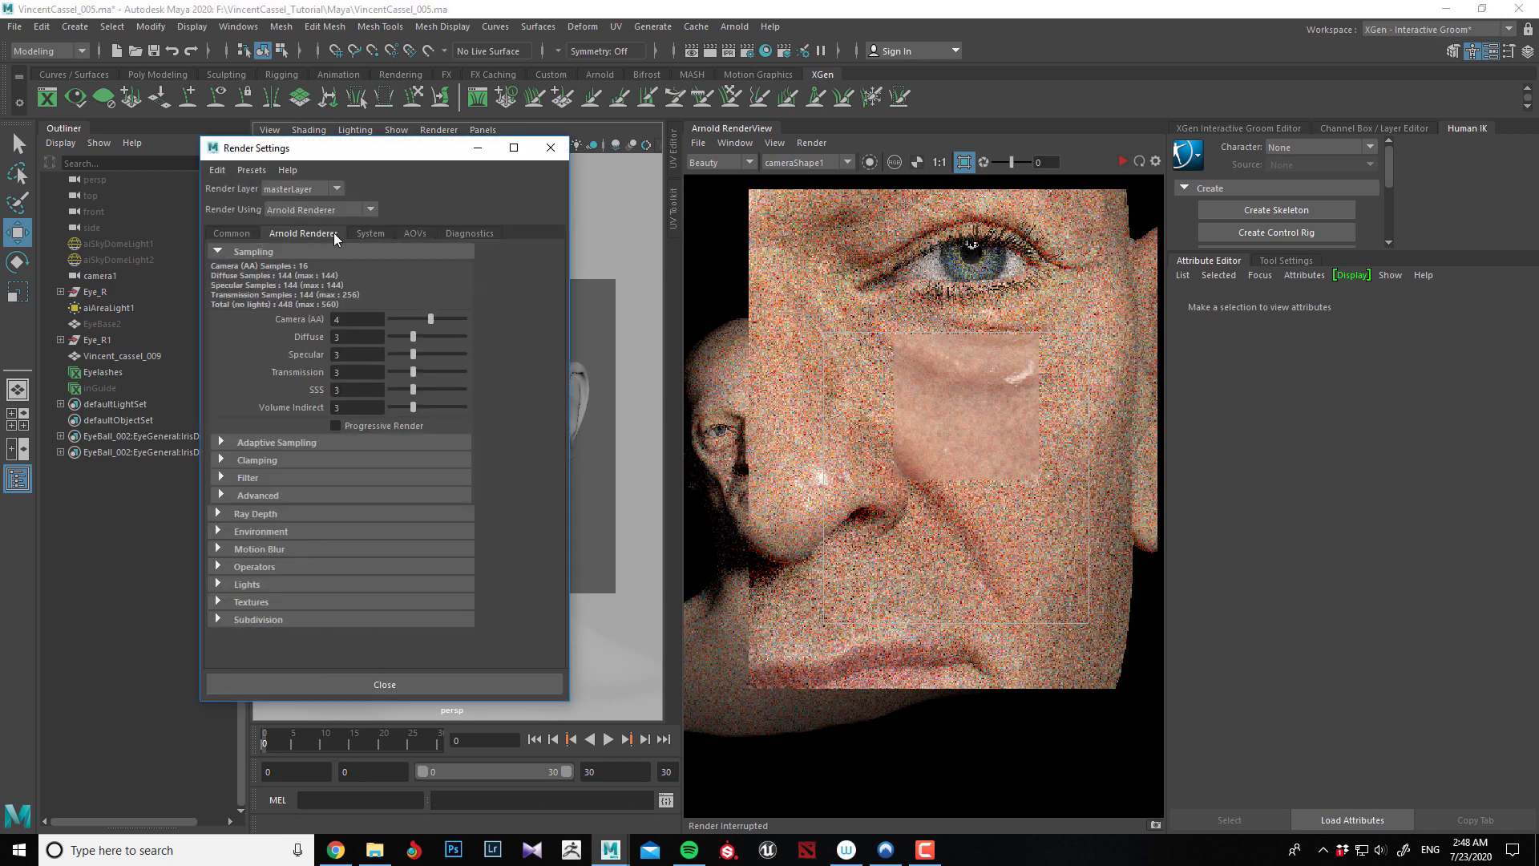
{"action": "double_click", "coordinate": [336, 319]}
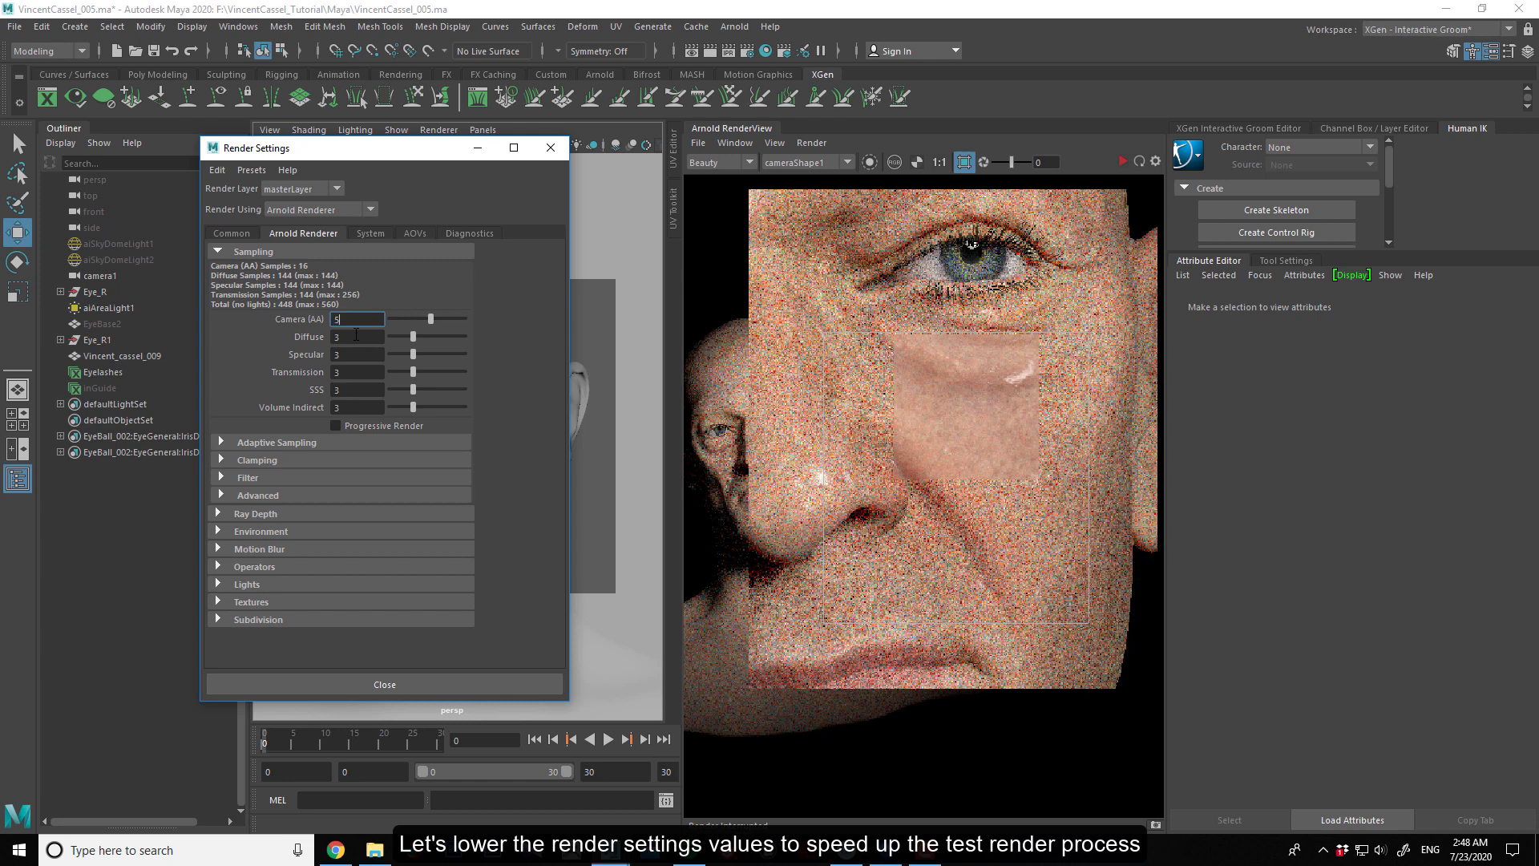
{"action": "double_click", "coordinate": [356, 335]}
{"action": "type", "text": "4"}
{"action": "key", "text": "Tab"}
{"action": "type", "text": "4"}
{"action": "key", "text": "Tab"}
{"action": "type", "text": "4"}
{"action": "key", "text": "Tab"}
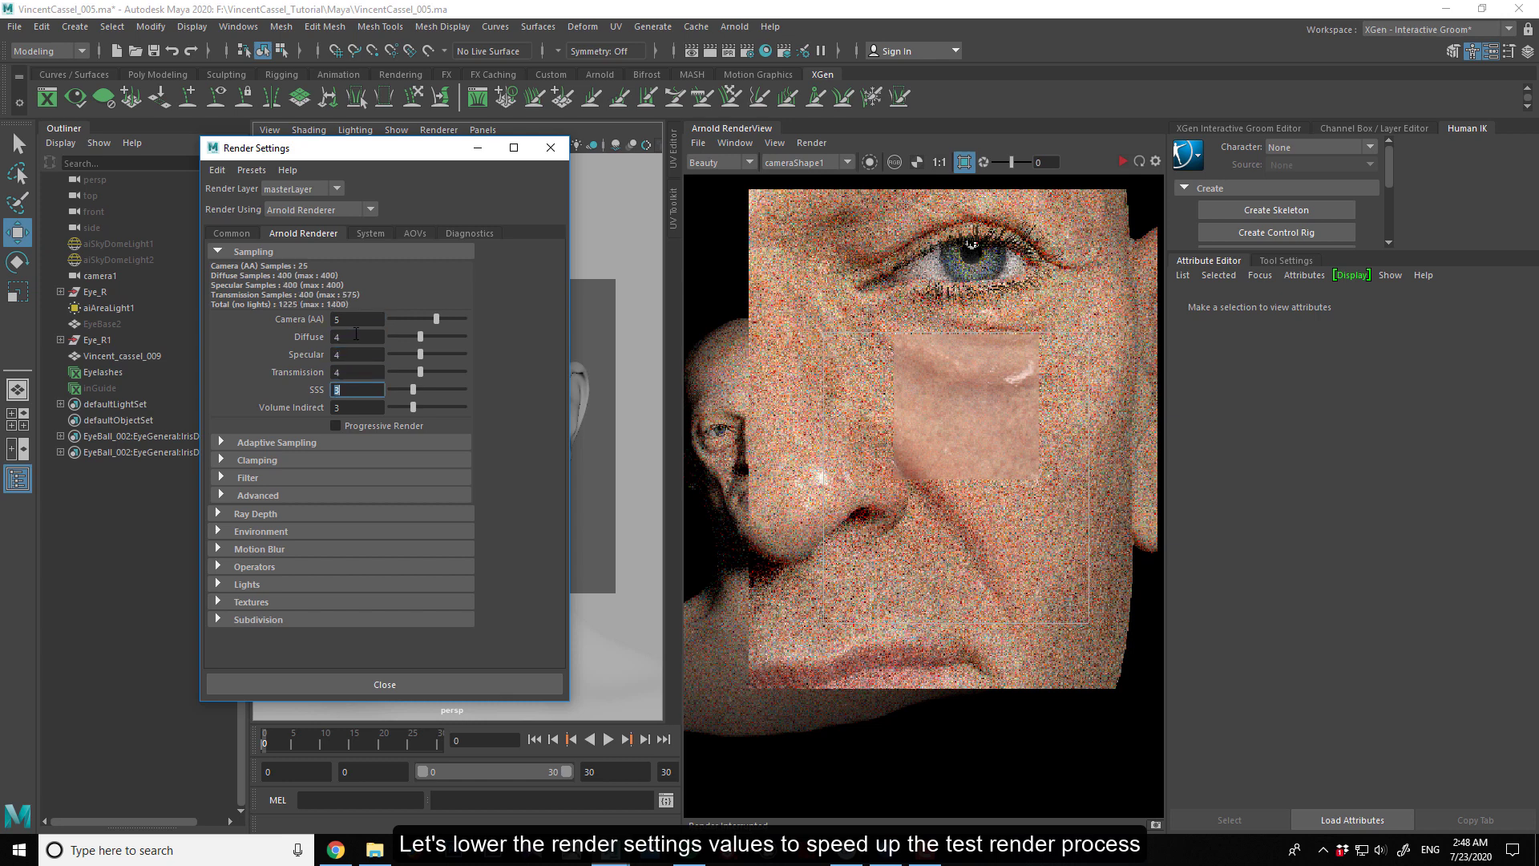
{"action": "type", "text": "4"}
{"action": "key", "text": "Tab"}
{"action": "left_click", "coordinate": [551, 147]}
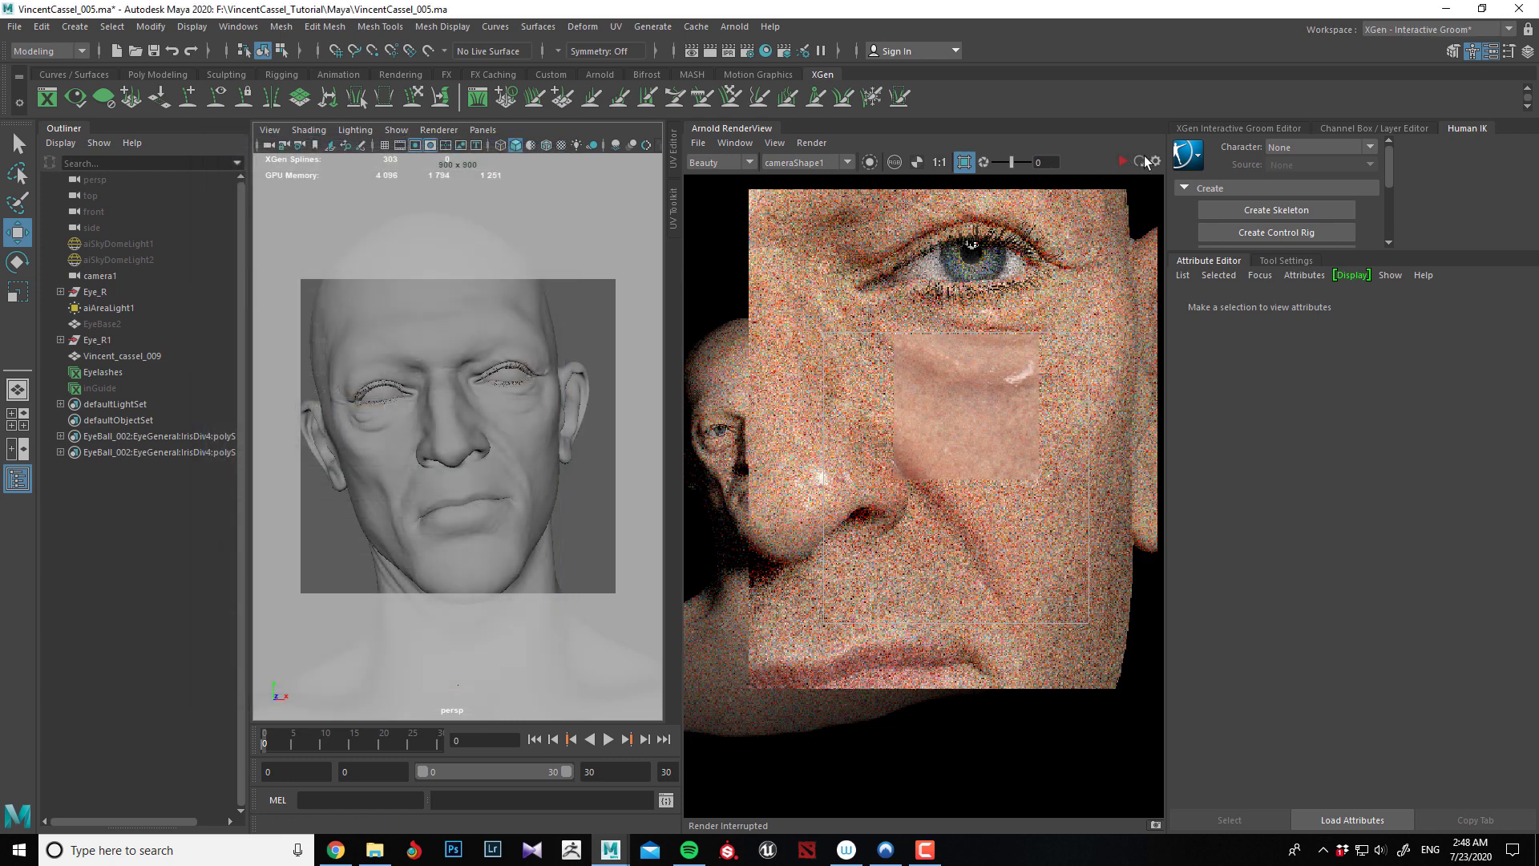
Render the crop region, examine the skin detail on the cheek and beside the nose, and stop the render.
{"action": "left_click", "coordinate": [1121, 161]}
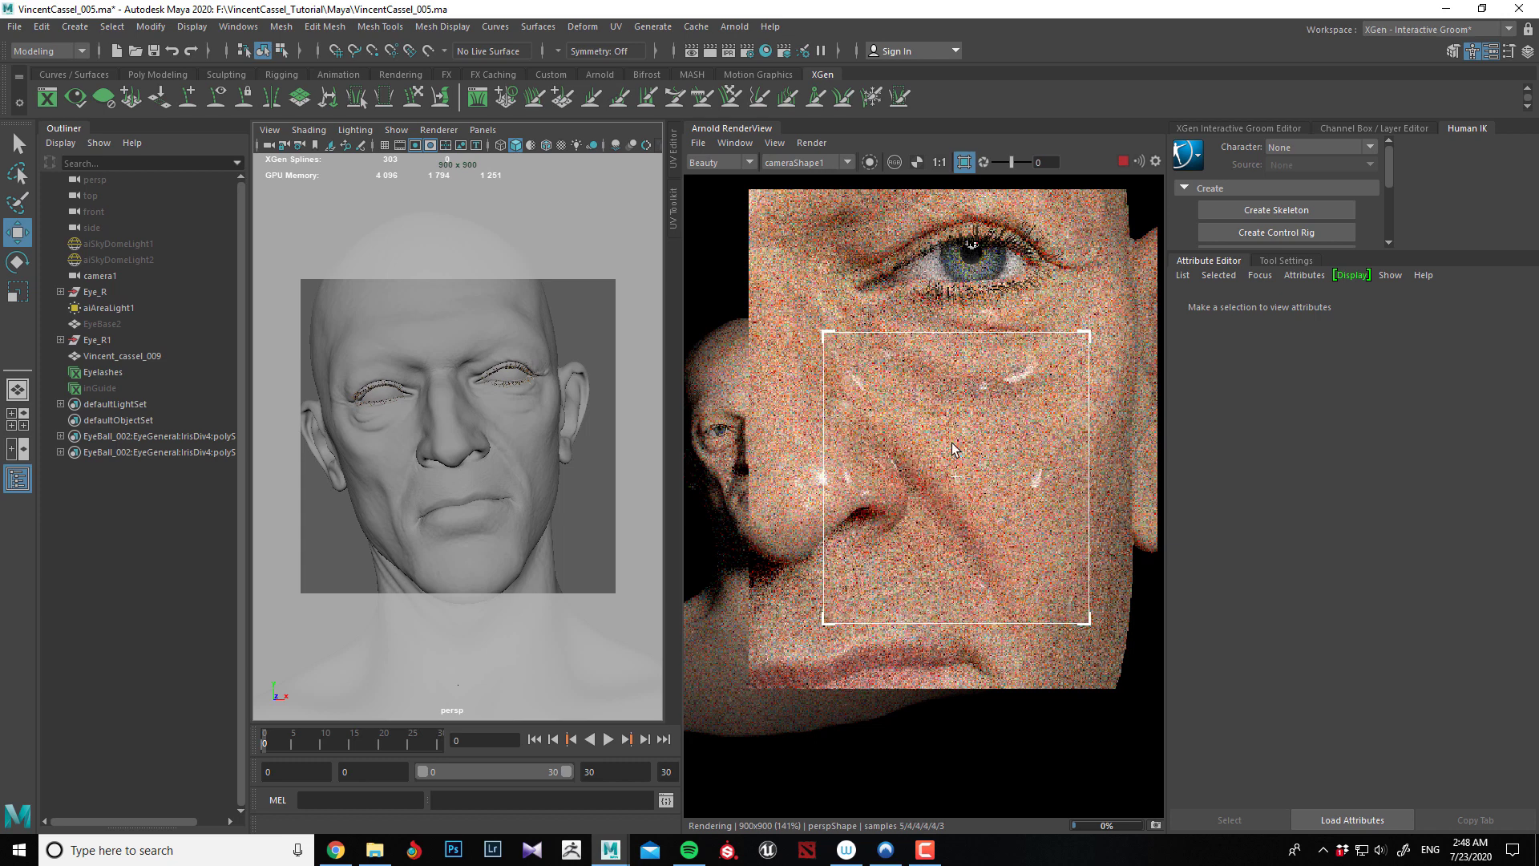
{"action": "scroll", "coordinate": [953, 449], "scroll_direction": "up", "scroll_amount": 1}
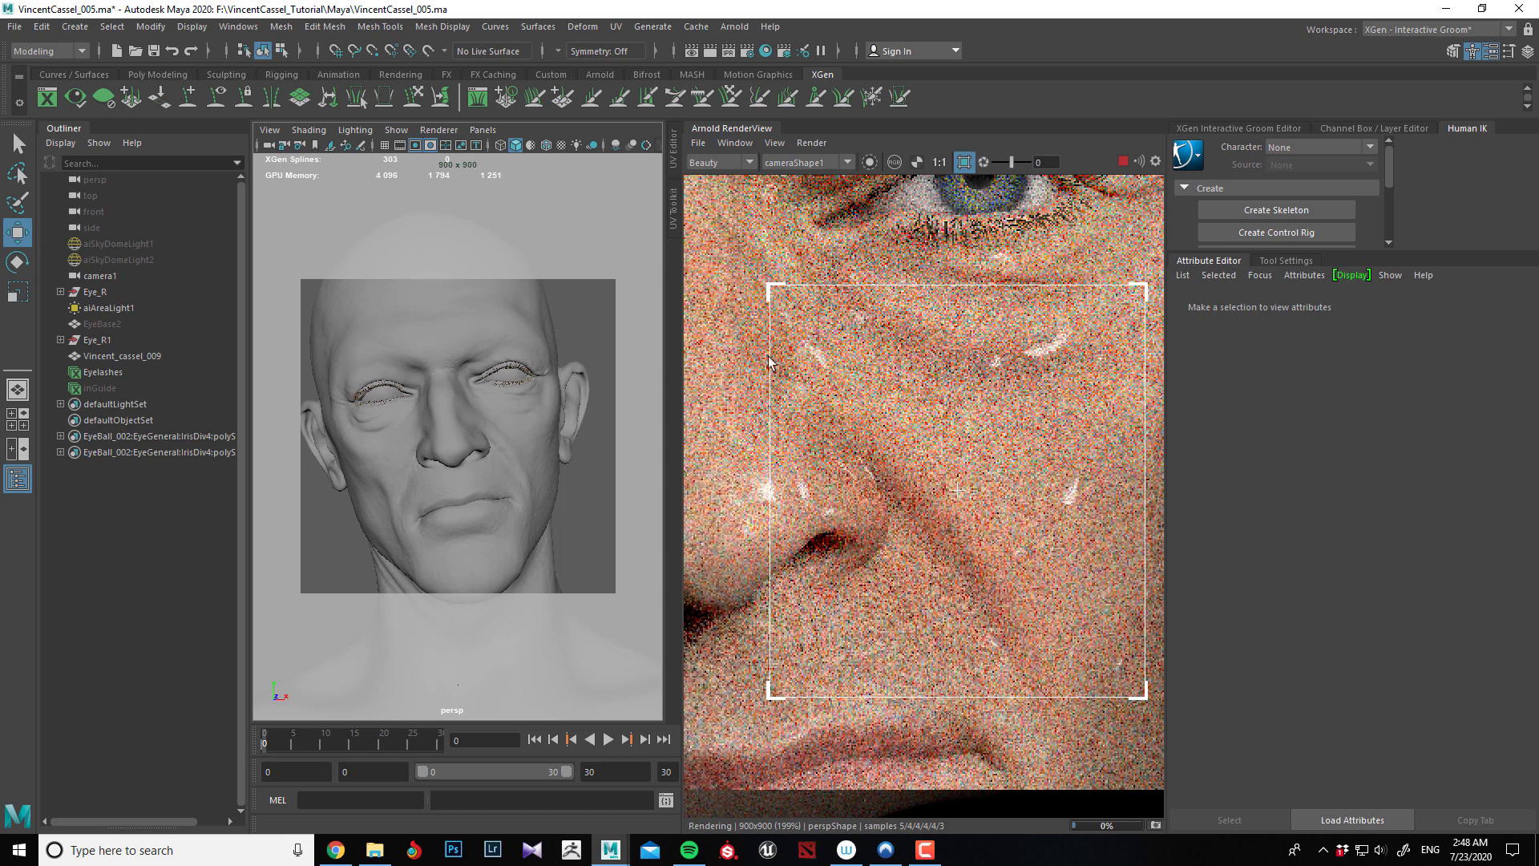
{"action": "scroll", "coordinate": [769, 361], "scroll_direction": "down", "scroll_amount": 1}
{"action": "scroll", "coordinate": [881, 440], "scroll_direction": "up", "scroll_amount": 1}
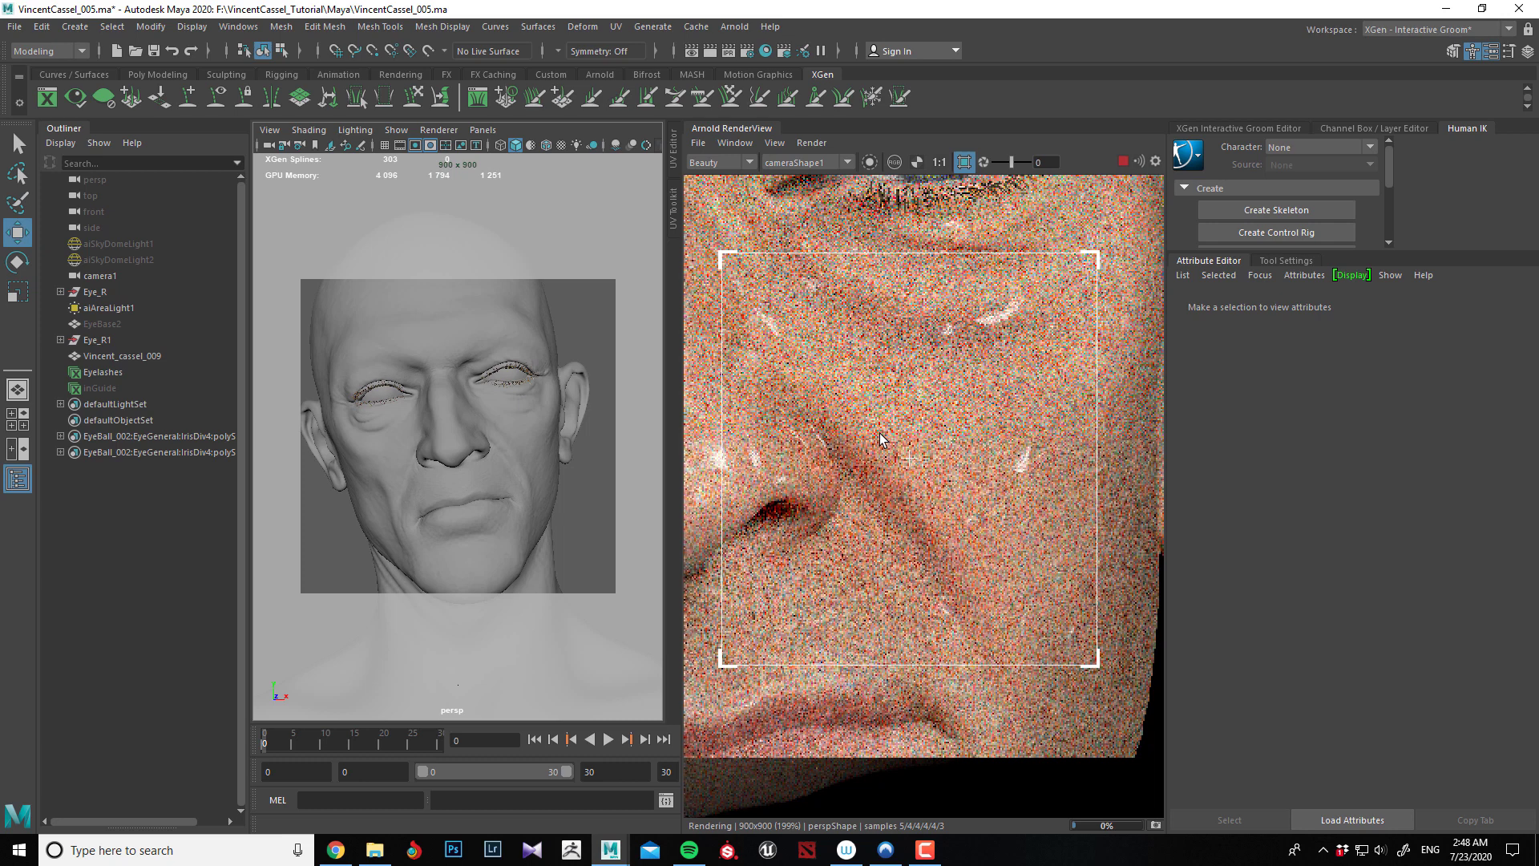
{"action": "scroll", "coordinate": [879, 439], "scroll_direction": "down", "scroll_amount": 1}
{"action": "scroll", "coordinate": [879, 439], "scroll_direction": "up", "scroll_amount": 2}
{"action": "scroll", "coordinate": [879, 440], "scroll_direction": "down", "scroll_amount": 1}
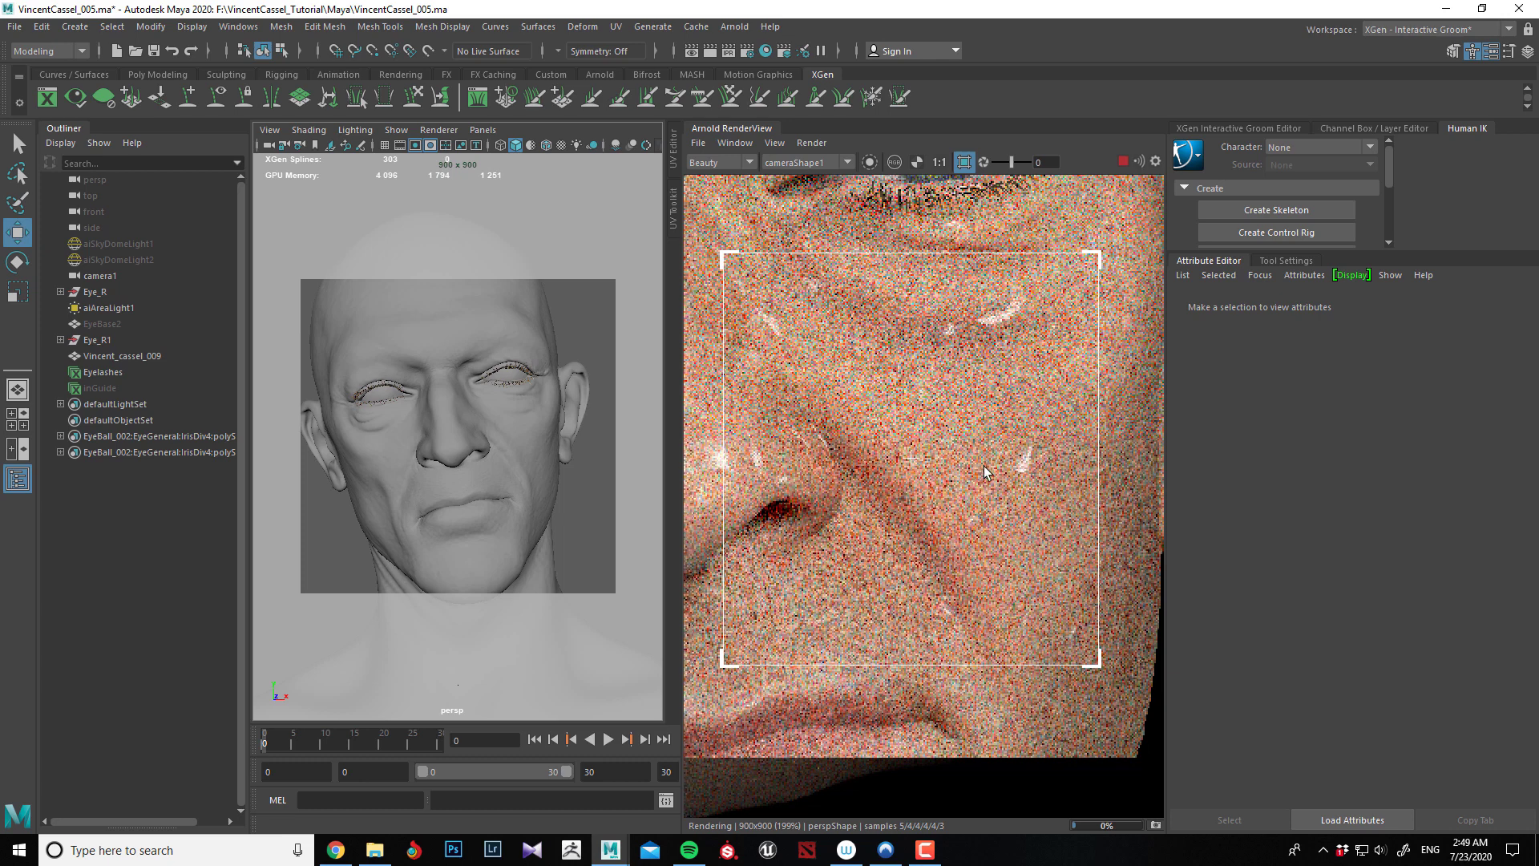
{"action": "scroll", "coordinate": [983, 465], "scroll_direction": "down", "scroll_amount": 1}
{"action": "scroll", "coordinate": [920, 430], "scroll_direction": "up", "scroll_amount": 1}
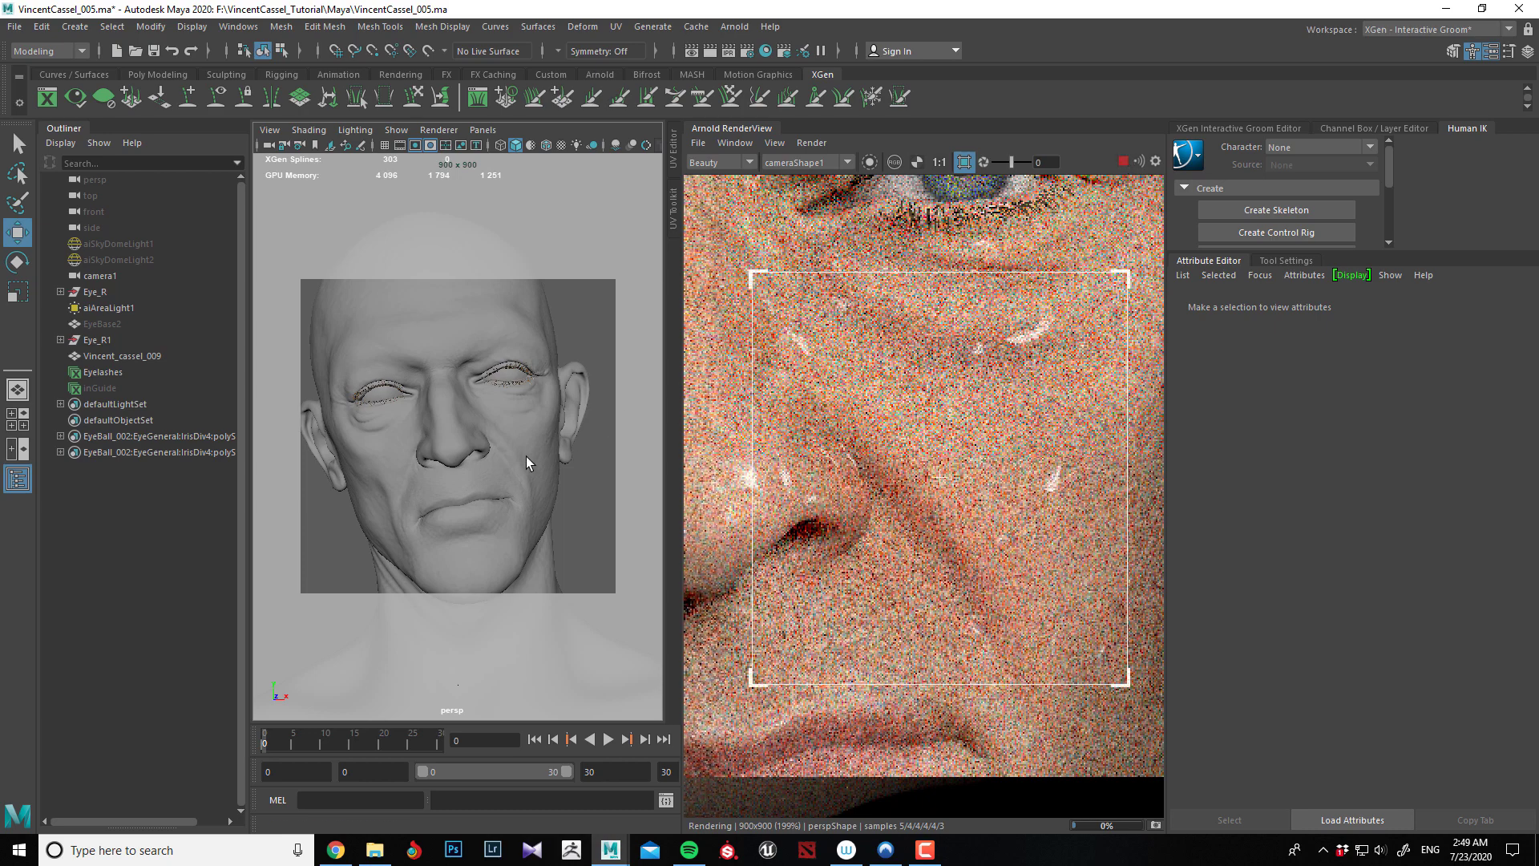
{"action": "scroll", "coordinate": [837, 522], "scroll_direction": "down", "scroll_amount": 3}
{"action": "scroll", "coordinate": [837, 522], "scroll_direction": "down", "scroll_amount": 1}
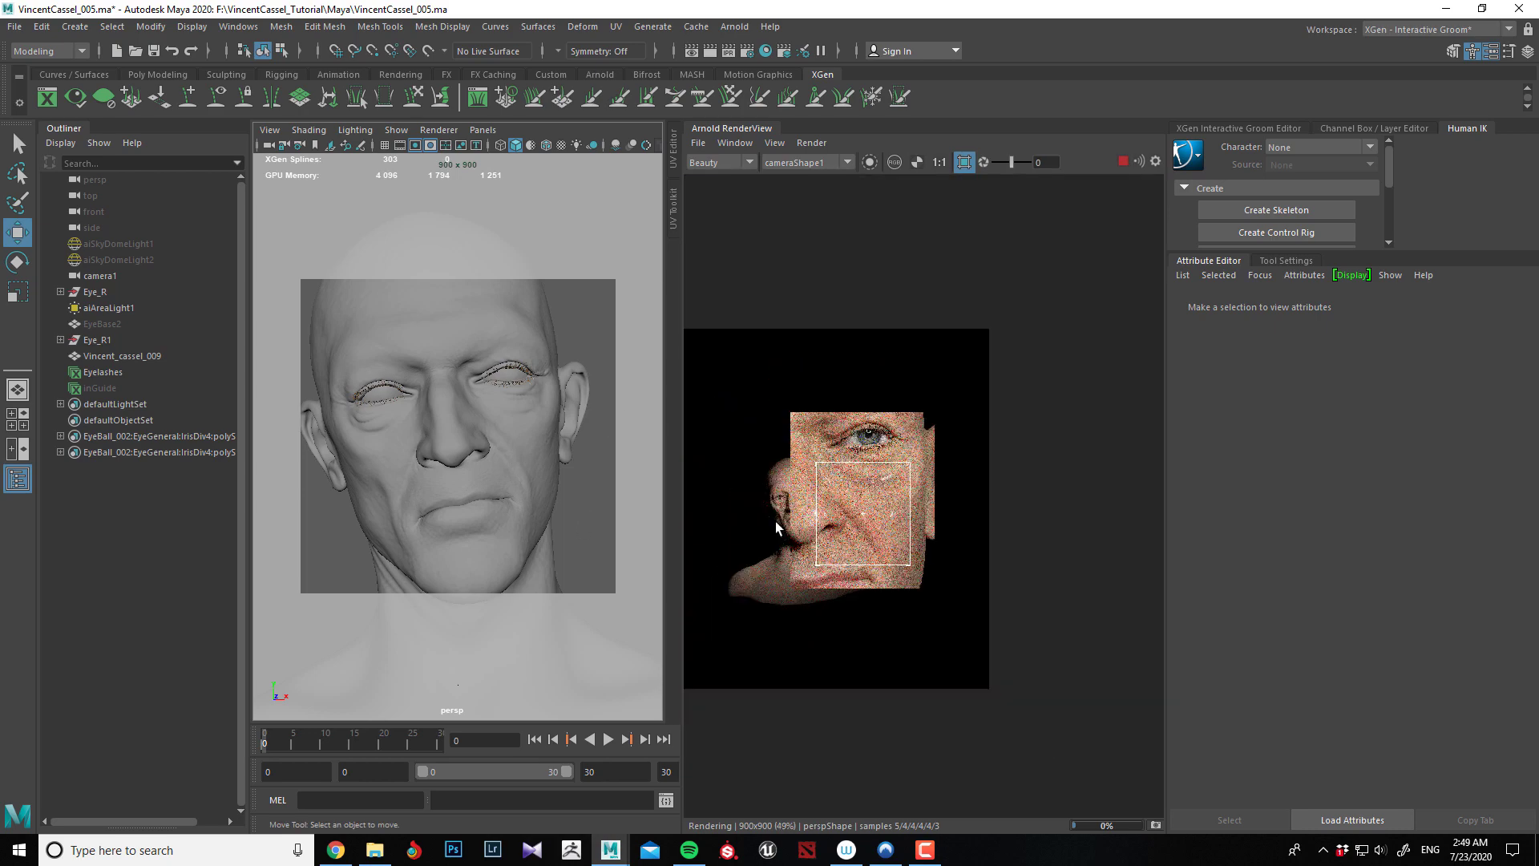
{"action": "scroll", "coordinate": [776, 521], "scroll_direction": "up", "scroll_amount": 2}
{"action": "scroll", "coordinate": [776, 521], "scroll_direction": "down", "scroll_amount": 1}
{"action": "scroll", "coordinate": [822, 506], "scroll_direction": "down", "scroll_amount": 1}
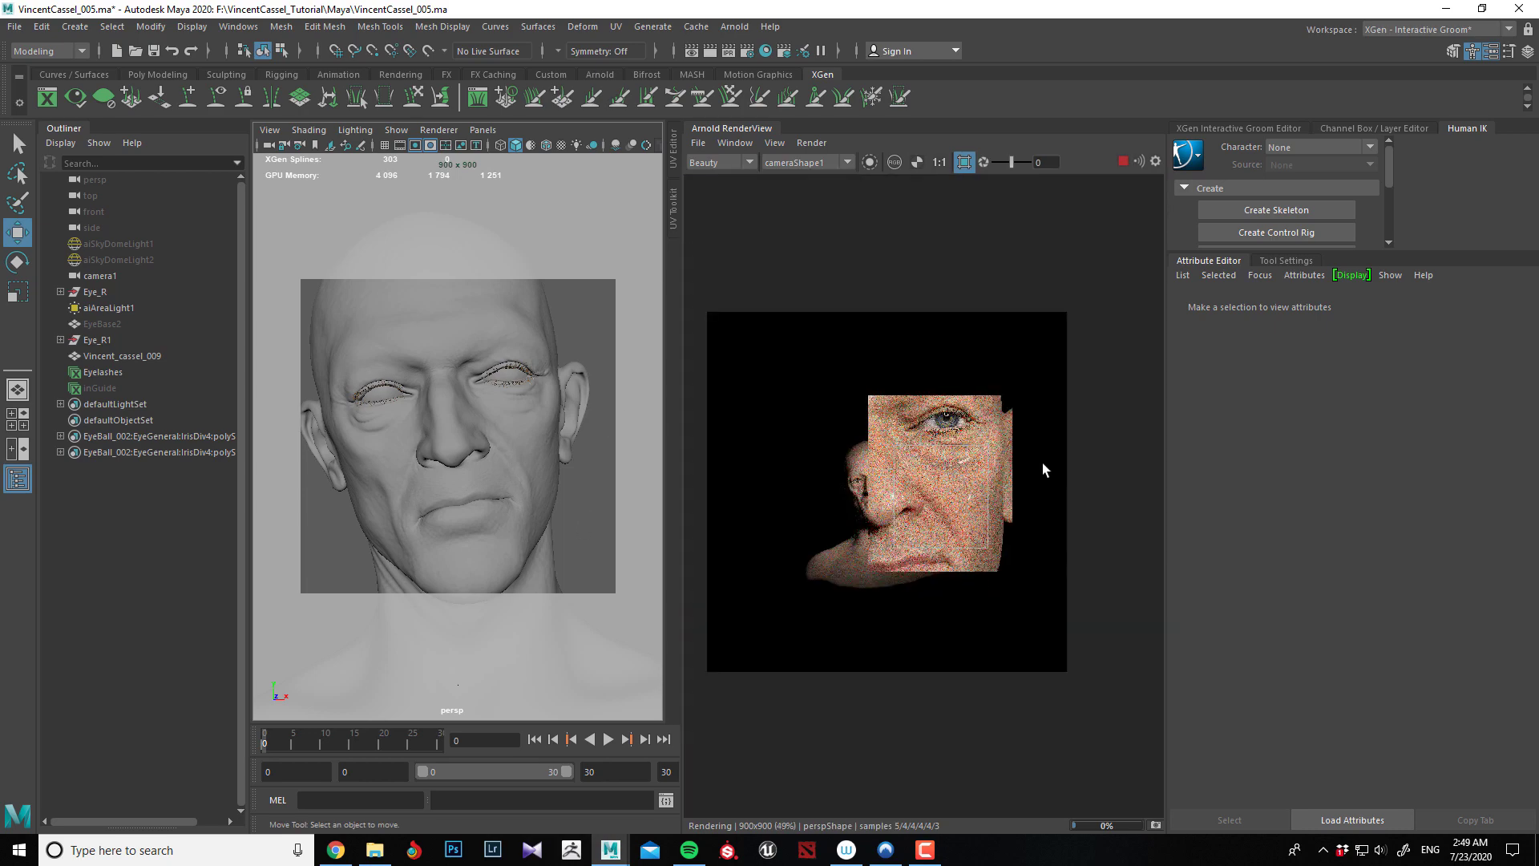
{"action": "scroll", "coordinate": [926, 521], "scroll_direction": "up", "scroll_amount": 4}
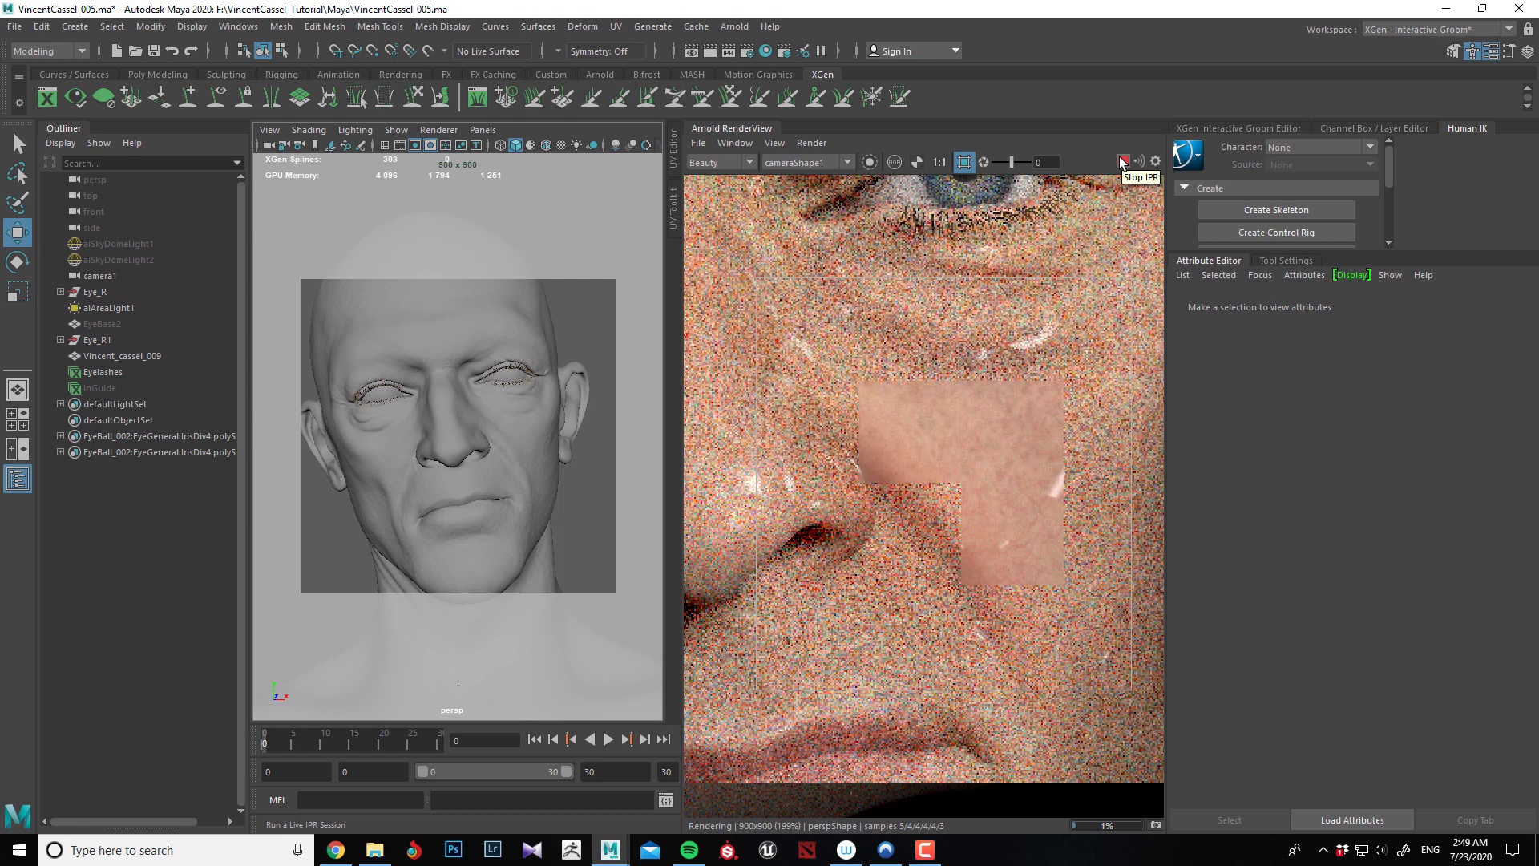
{"action": "left_click", "coordinate": [1122, 163]}
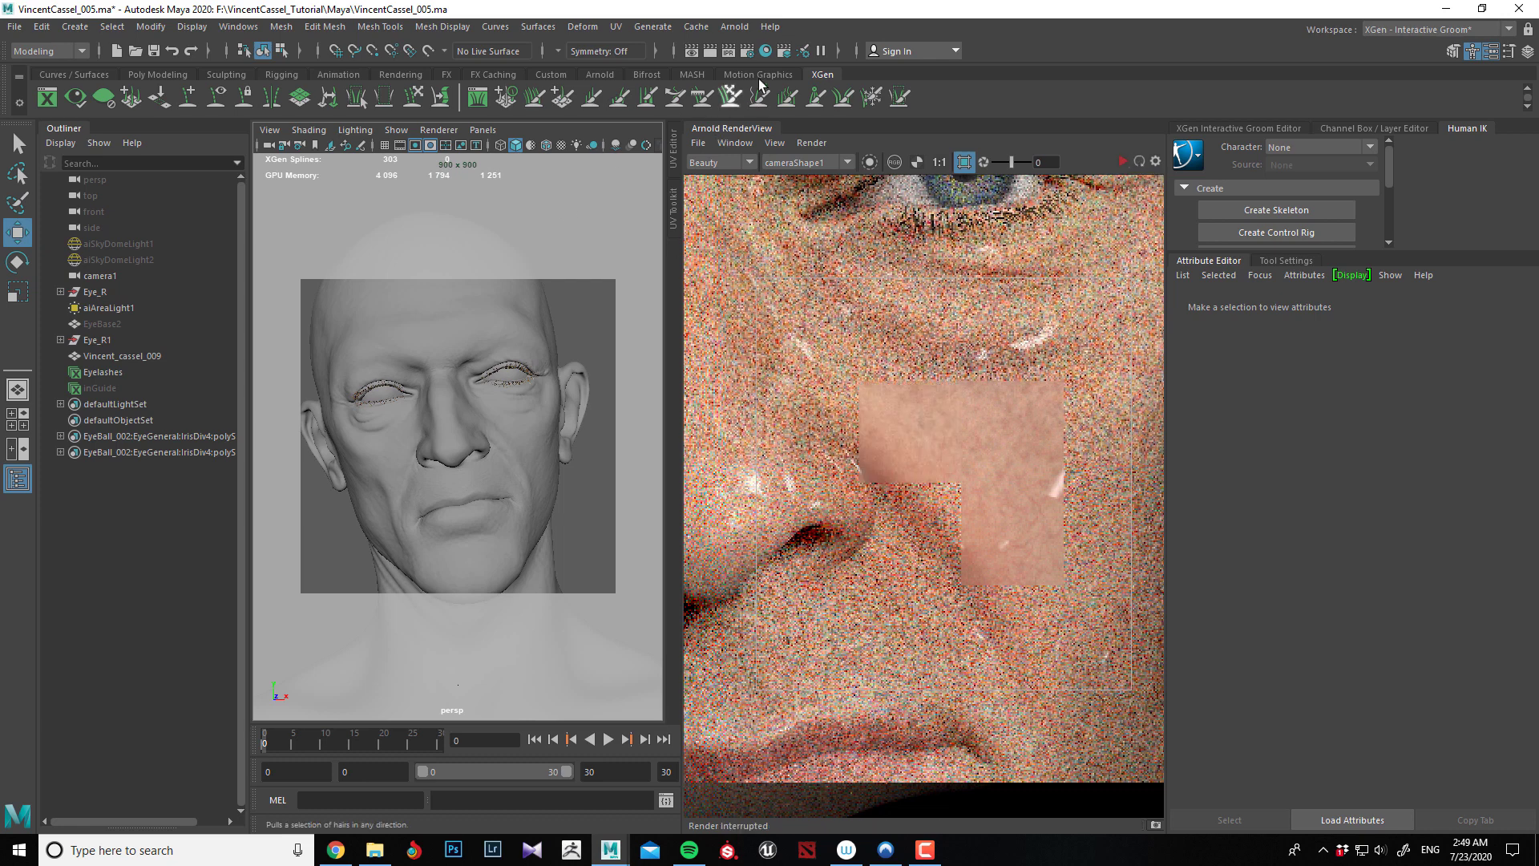
Lower the Arnold sampling to Camera (AA) 4 and Diffuse, Specular, Transmission and SSS 3.
{"action": "left_click", "coordinate": [747, 51]}
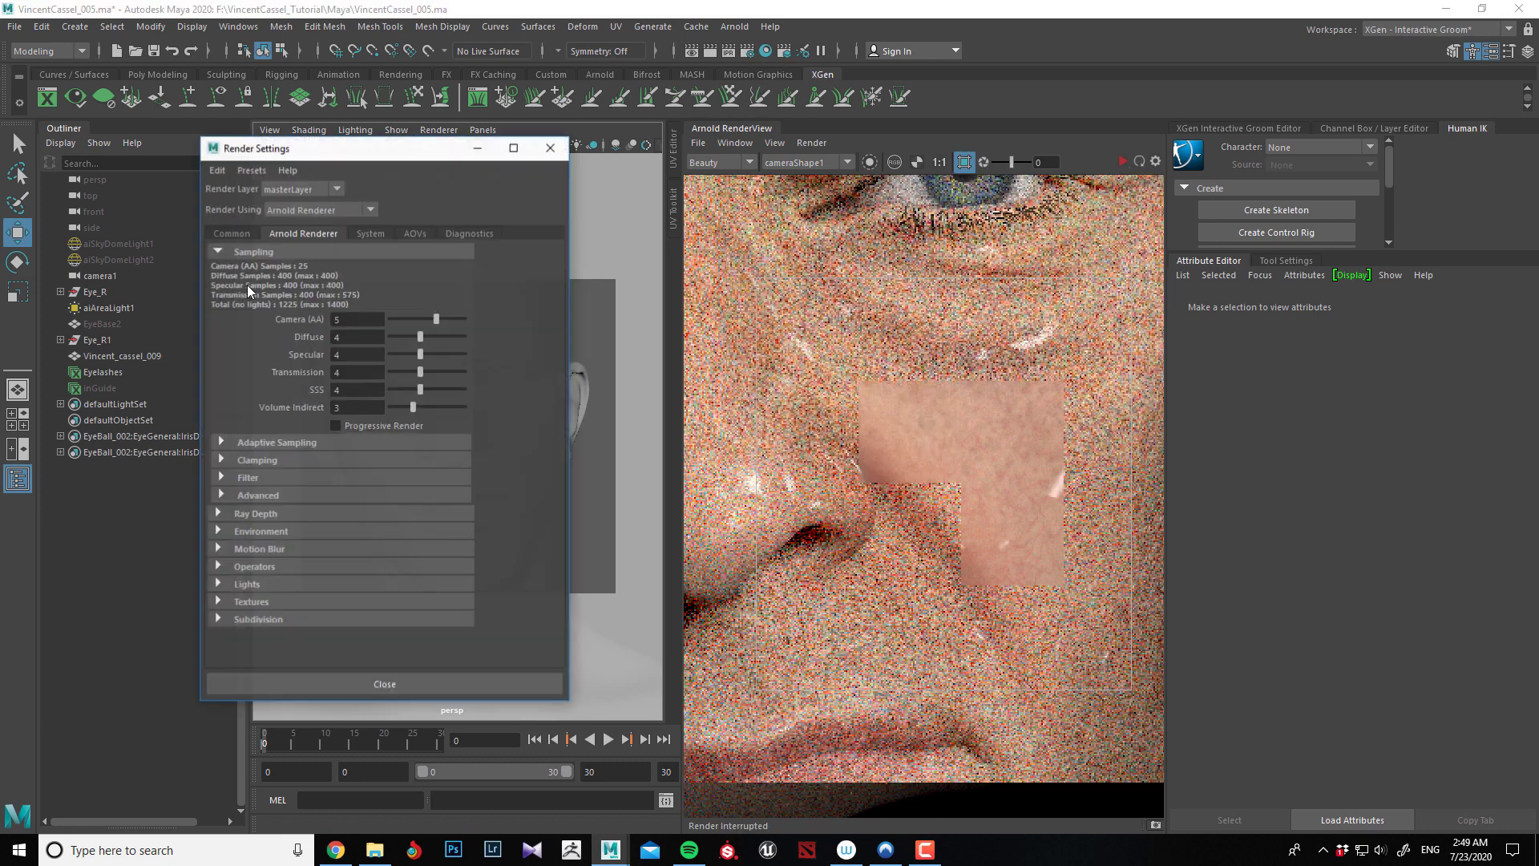
{"action": "double_click", "coordinate": [357, 319]}
{"action": "type", "text": "4"}
{"action": "key", "text": "Tab"}
{"action": "type", "text": "3"}
{"action": "key", "text": "Tab"}
{"action": "type", "text": "3"}
{"action": "key", "text": "Tab"}
{"action": "type", "text": "3"}
{"action": "key", "text": "Tab"}
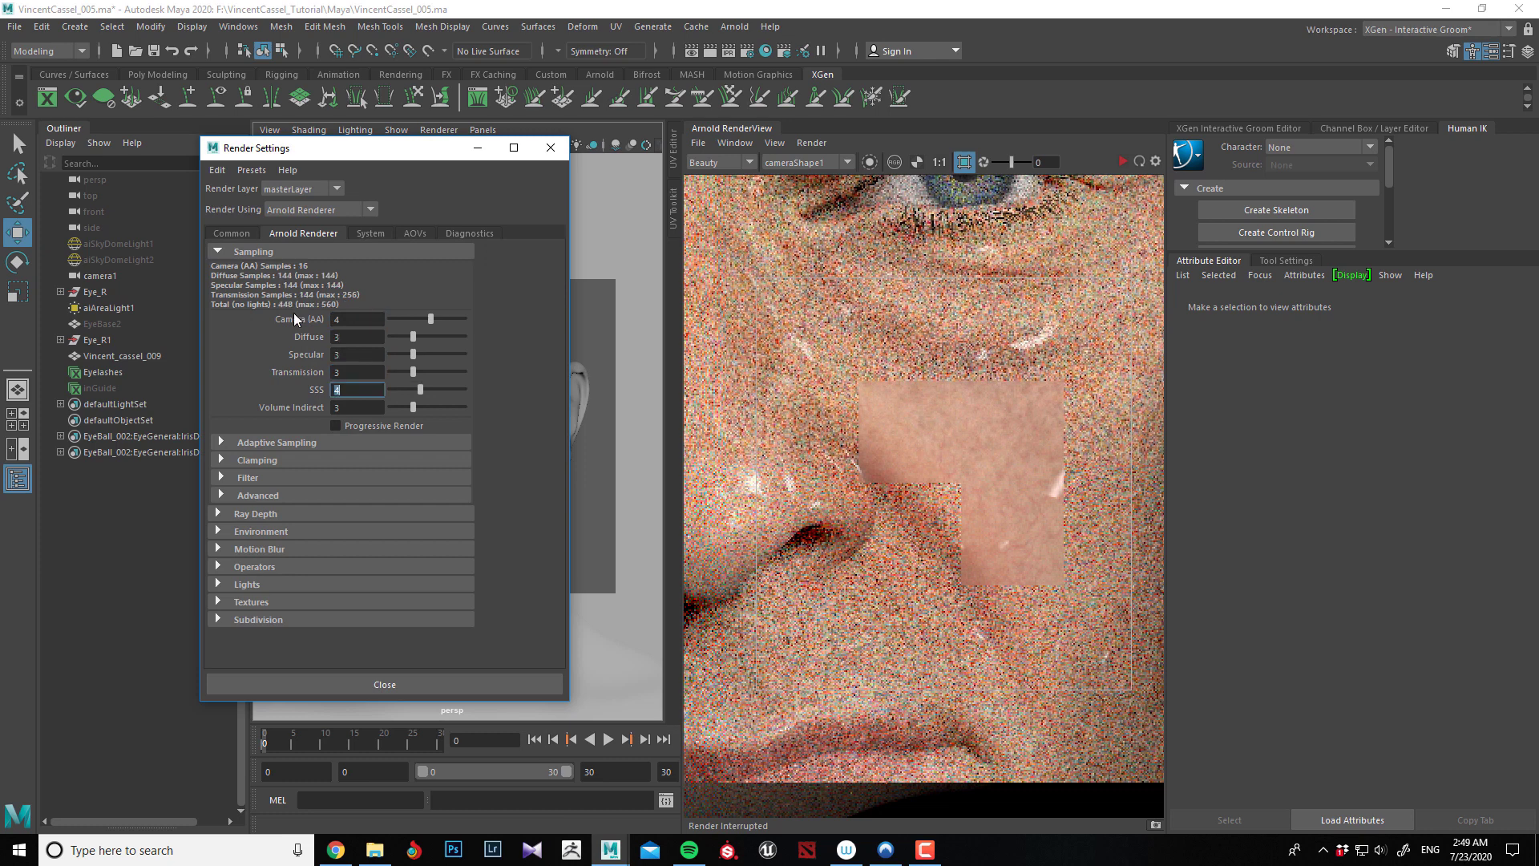
{"action": "type", "text": "3"}
{"action": "key", "text": "Tab"}
{"action": "left_click", "coordinate": [551, 147]}
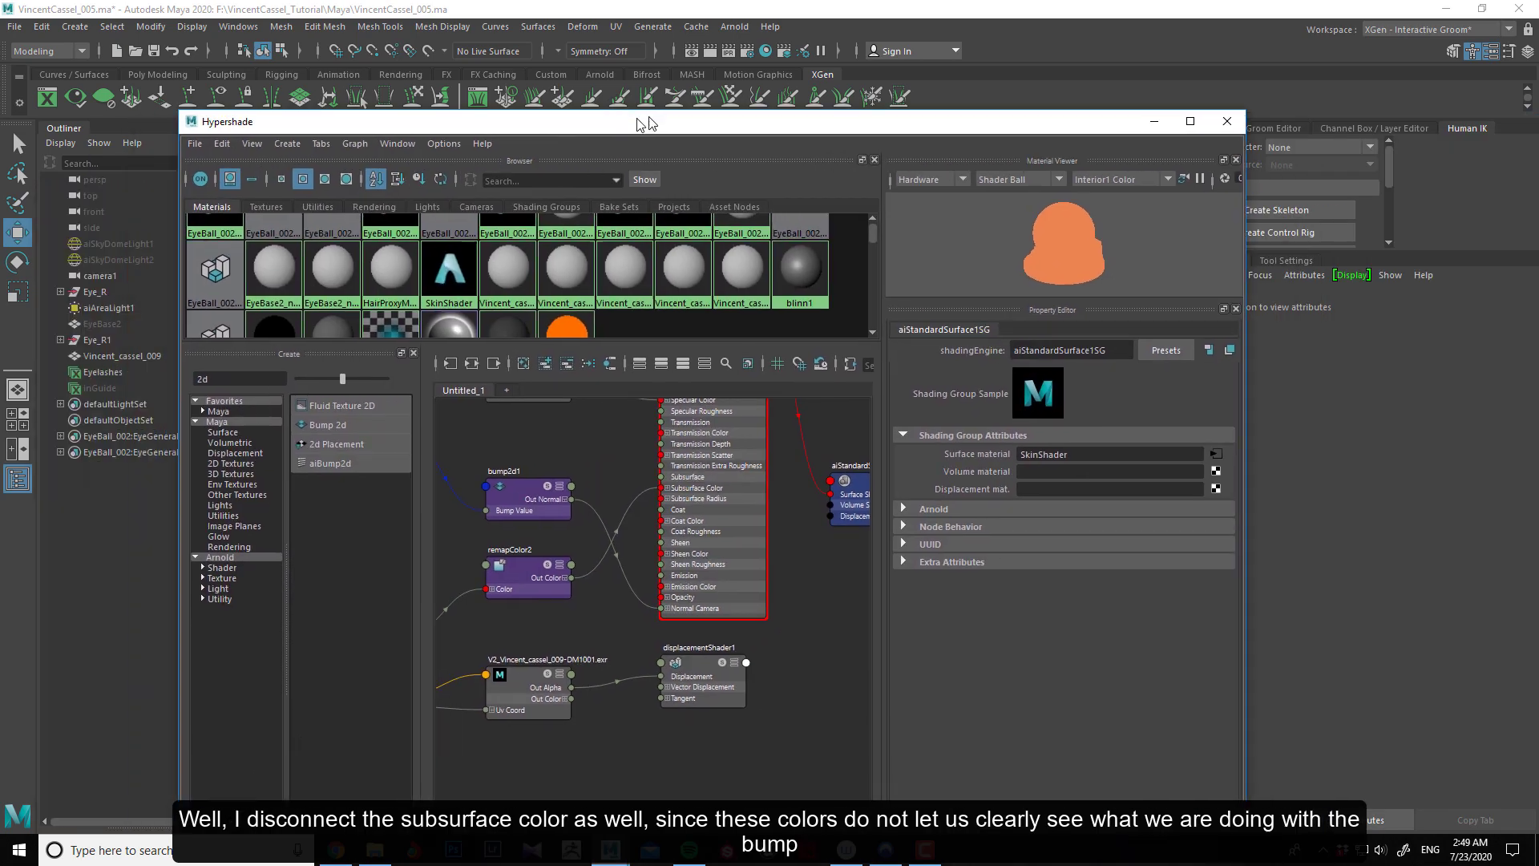
Disconnect remapColor2's Out Color from the Subsurface Color input of SkinShader.
{"action": "scroll", "coordinate": [665, 480], "scroll_direction": "down", "scroll_amount": 3}
{"action": "middle_click_drag", "start_coordinate": [554, 638], "coordinate": [625, 685], "text": "alt"}
{"action": "scroll", "coordinate": [626, 685], "scroll_direction": "up", "scroll_amount": 5}
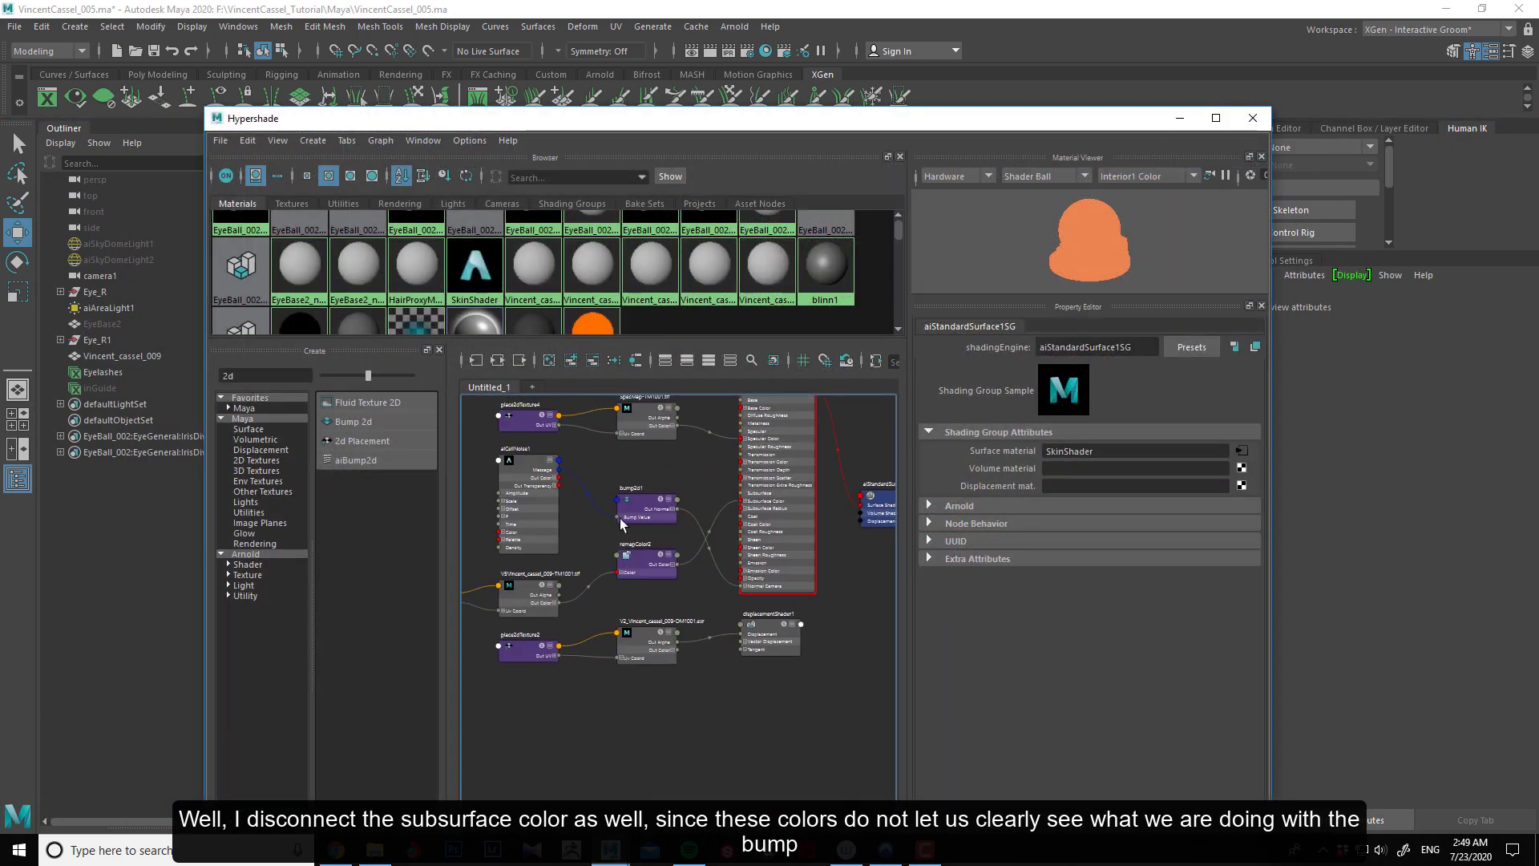
{"action": "left_click", "coordinate": [718, 546]}
{"action": "key", "text": "Delete"}
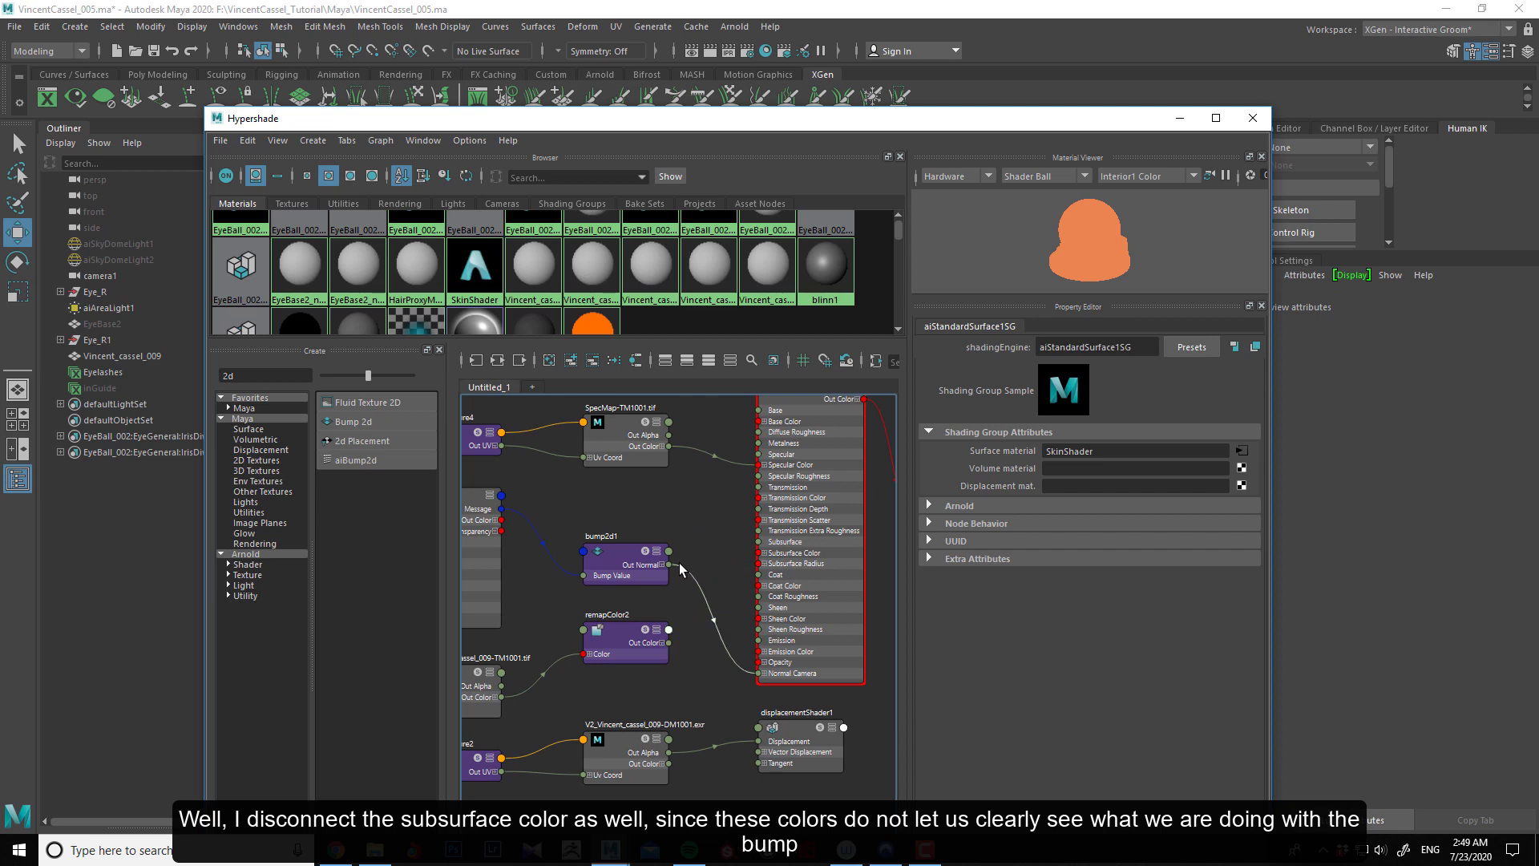
Set SkinShader's SubSurface Color to a flat, pale beige skin tone.
{"action": "middle_click_drag", "start_coordinate": [733, 507], "coordinate": [702, 581], "text": "alt"}
{"action": "left_click", "coordinate": [776, 451]}
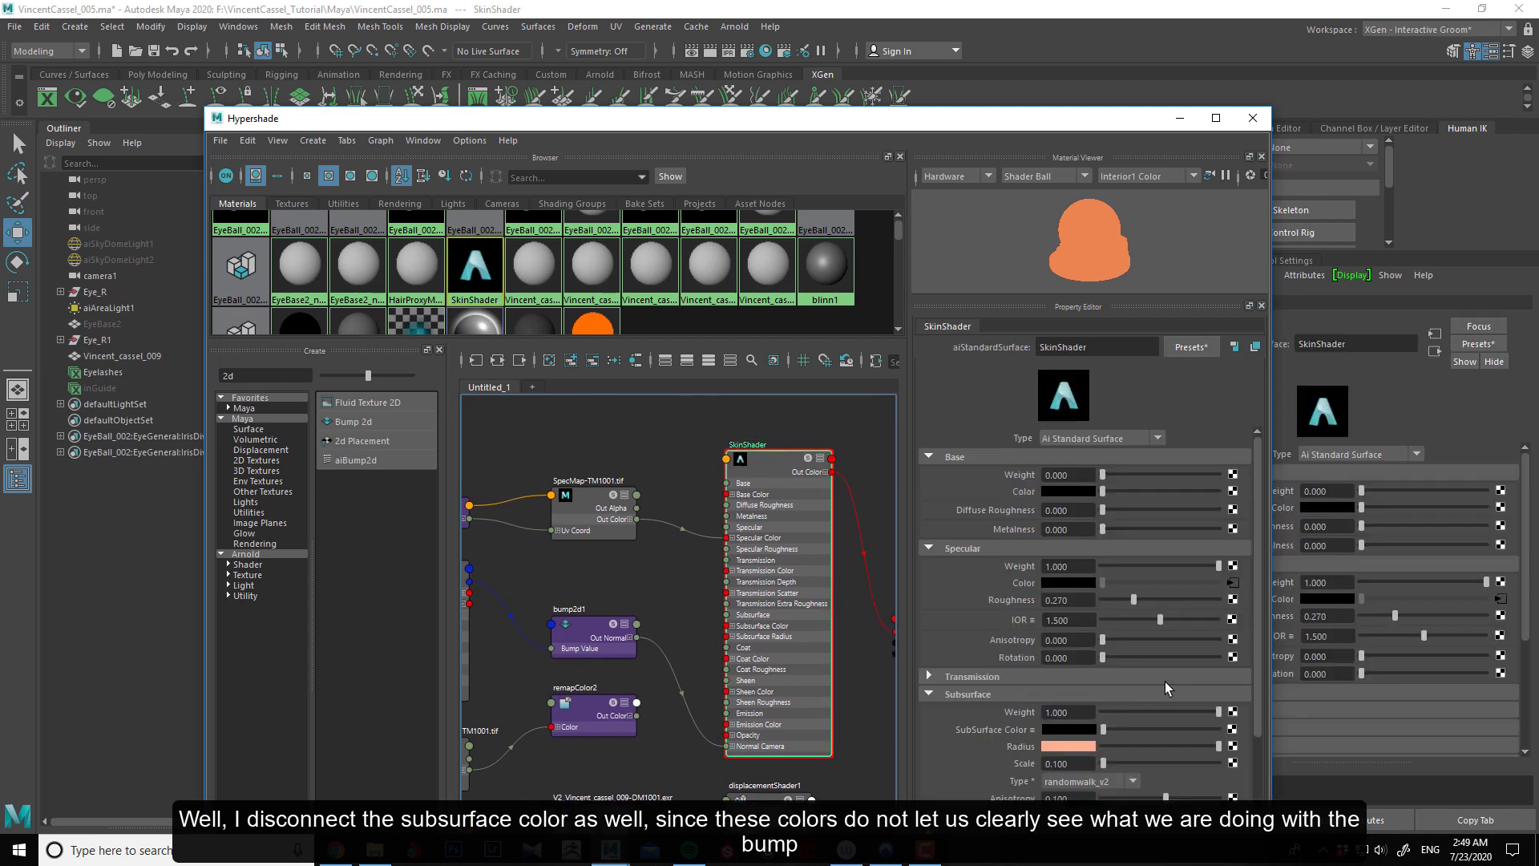
{"action": "left_click", "coordinate": [1074, 730]}
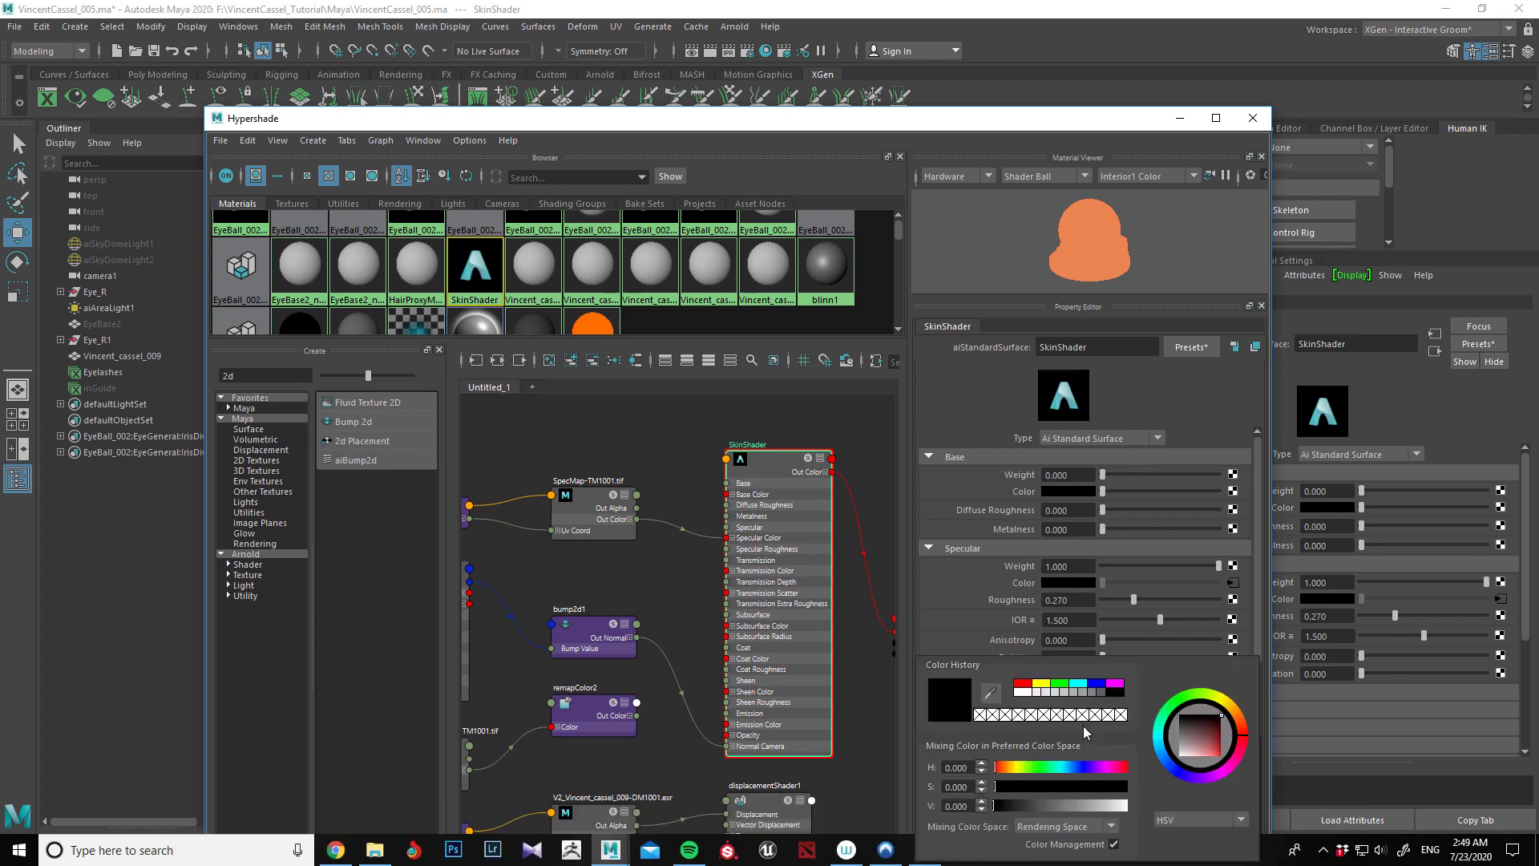
{"action": "left_click", "coordinate": [1008, 769]}
{"action": "left_click_drag", "start_coordinate": [1055, 805], "coordinate": [1139, 790]}
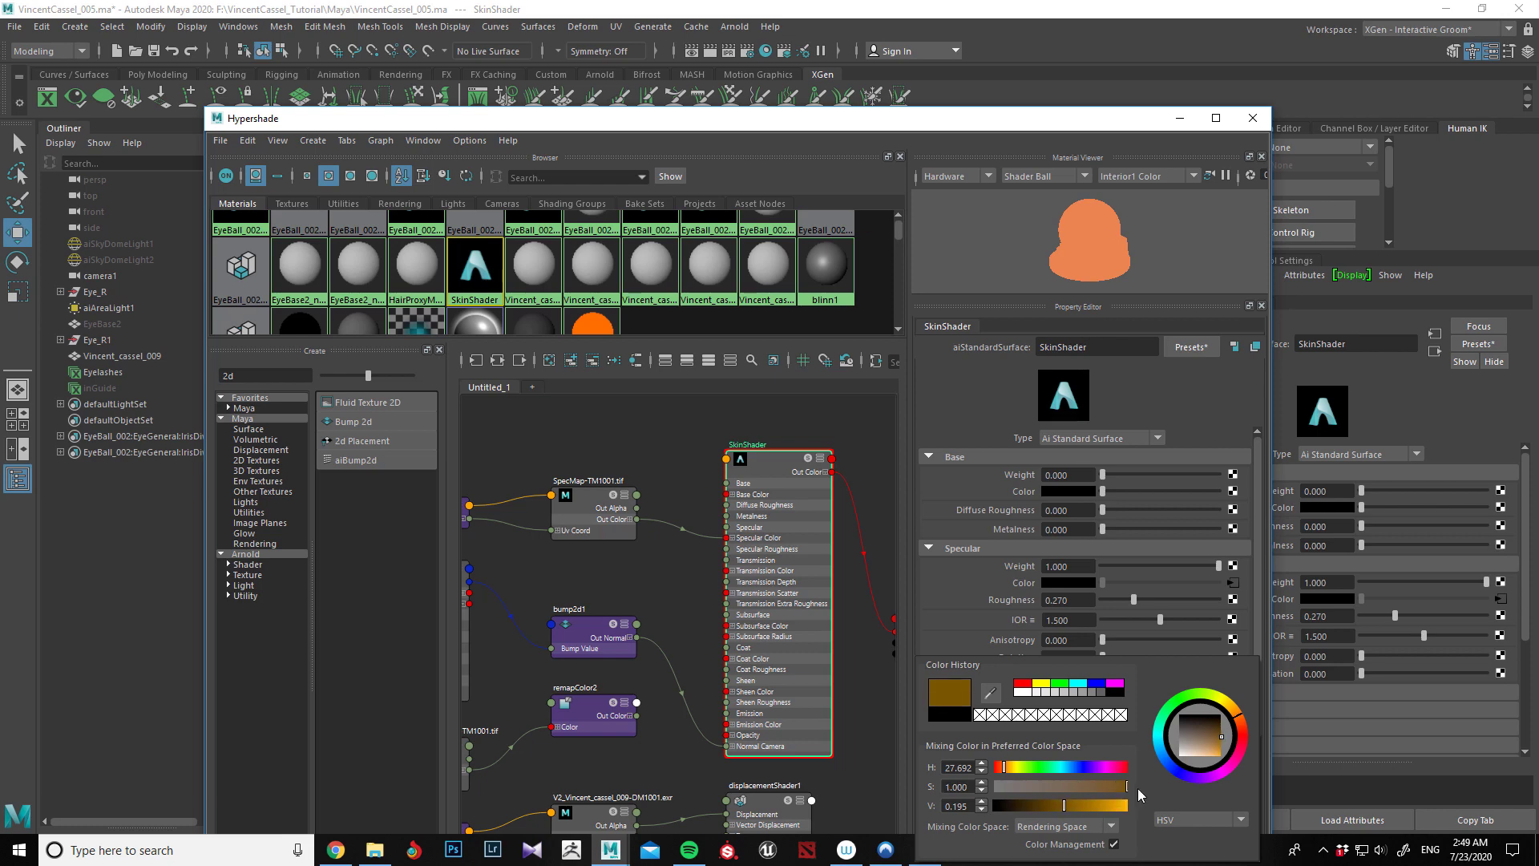
{"action": "left_click_drag", "start_coordinate": [1002, 771], "coordinate": [1009, 769]}
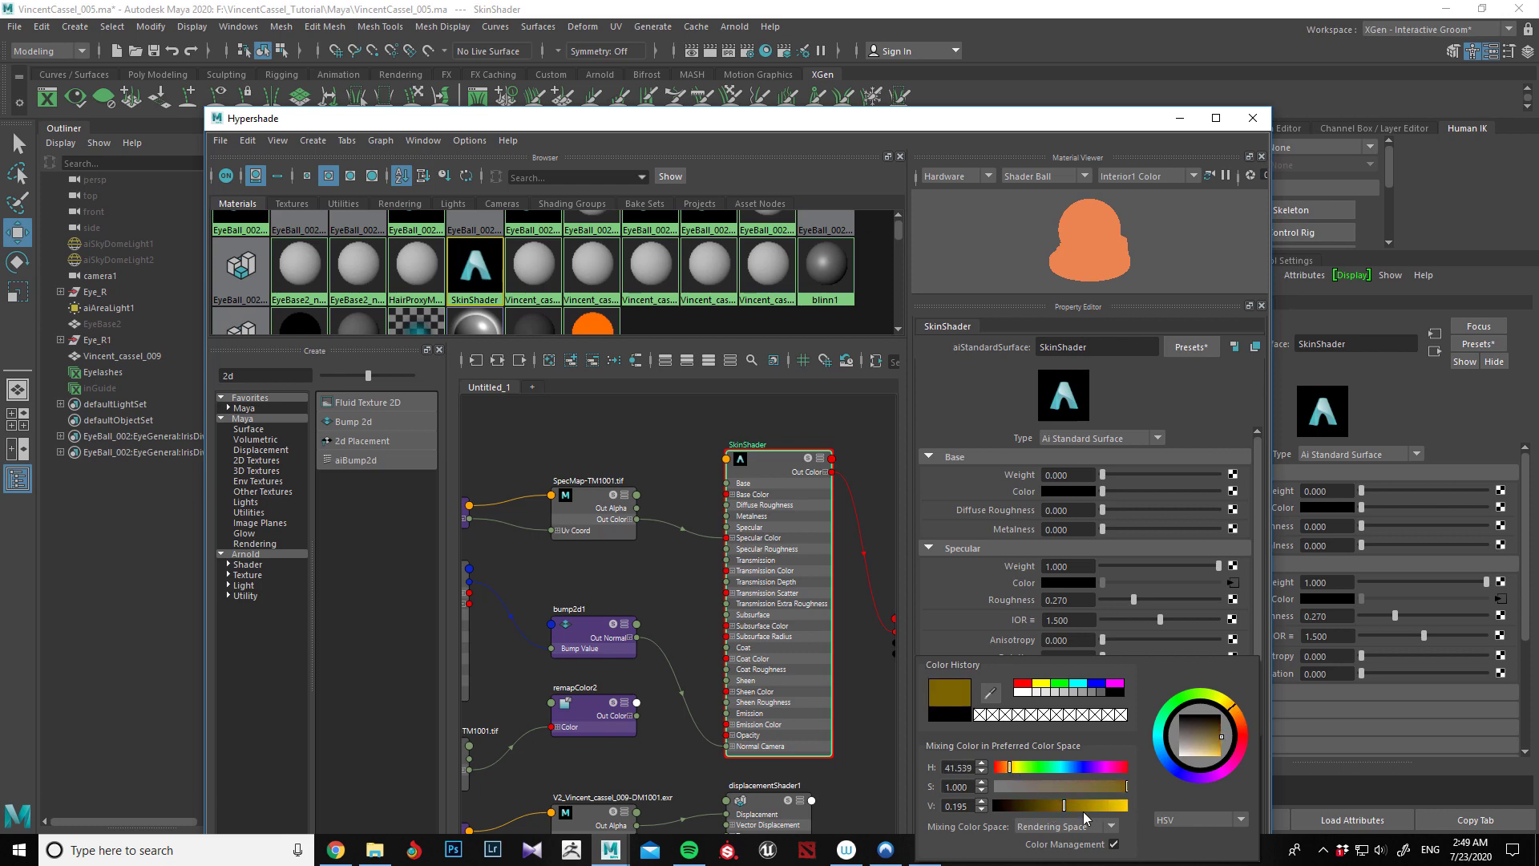
{"action": "left_click_drag", "start_coordinate": [1082, 805], "coordinate": [1054, 784]}
{"action": "left_click", "coordinate": [1006, 770]}
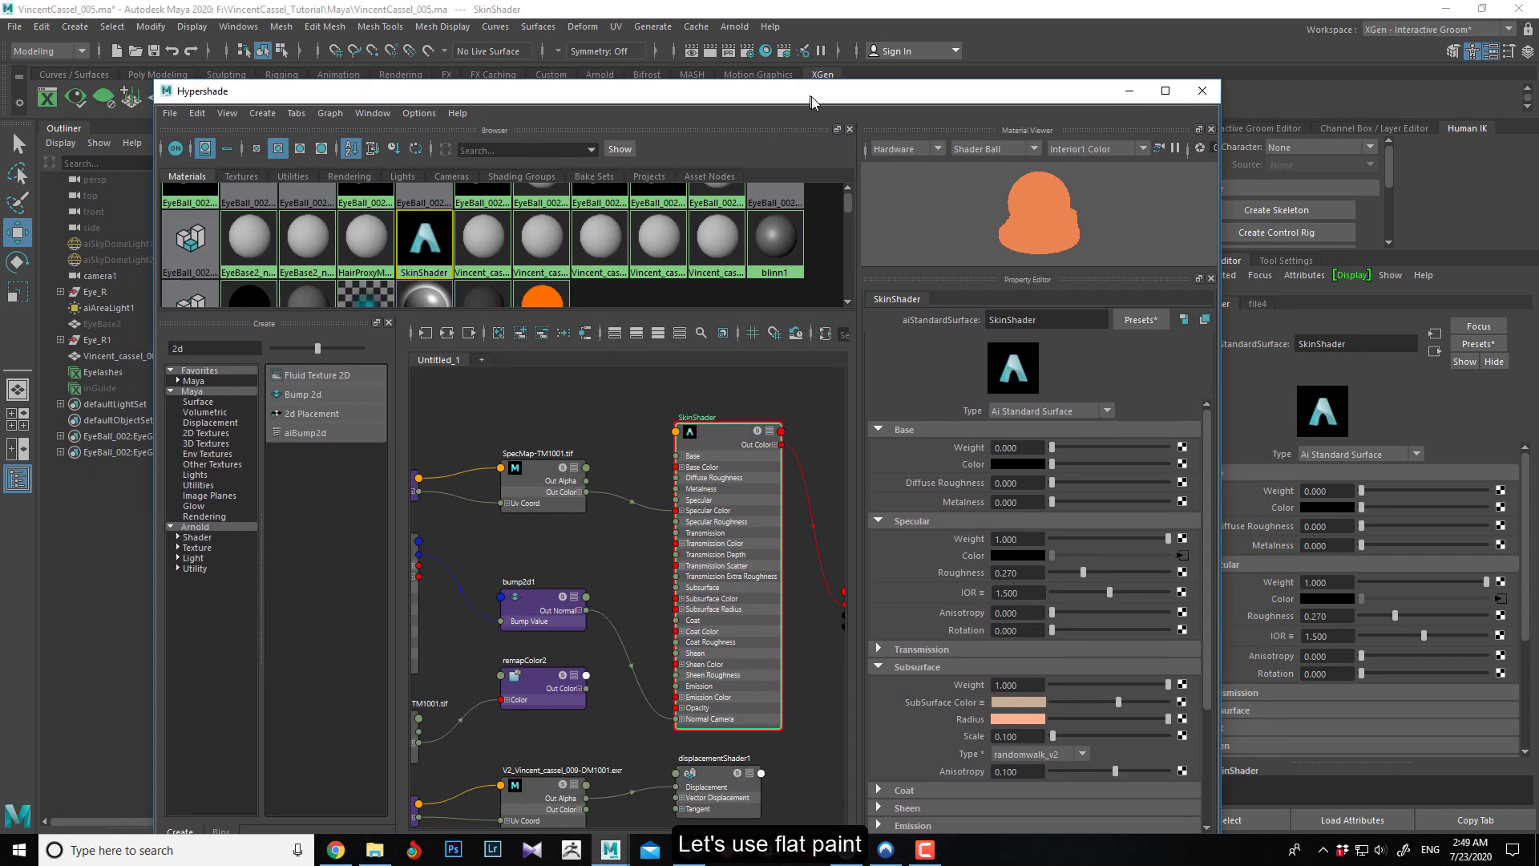
Move the Hypershade out of the way and start rendering the crop region with the flat subsurface colour.
{"action": "left_click_drag", "start_coordinate": [841, 102], "coordinate": [912, 92]}
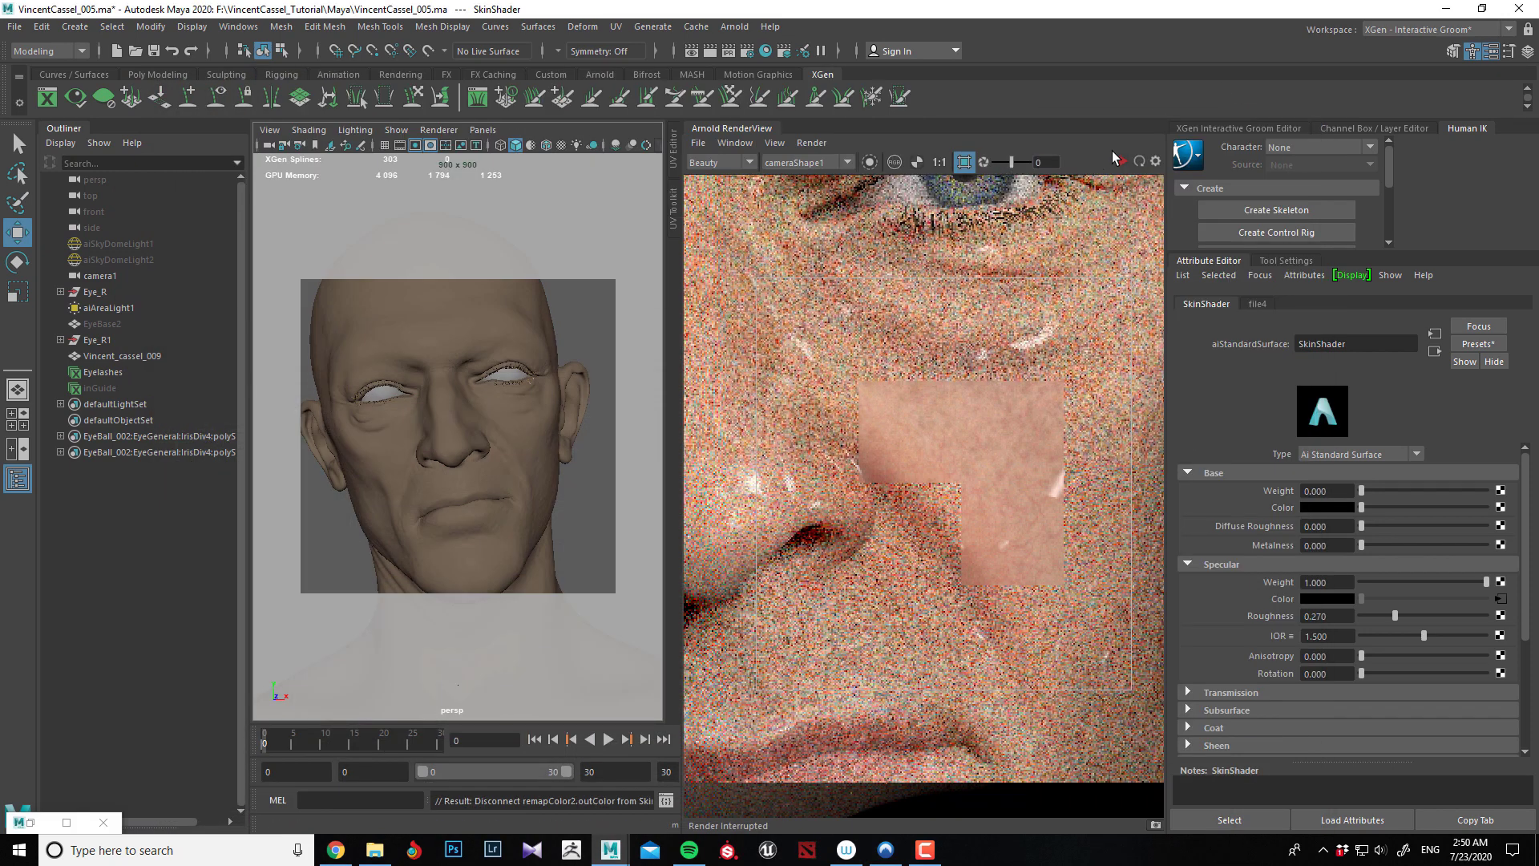
{"action": "left_click", "coordinate": [1121, 163]}
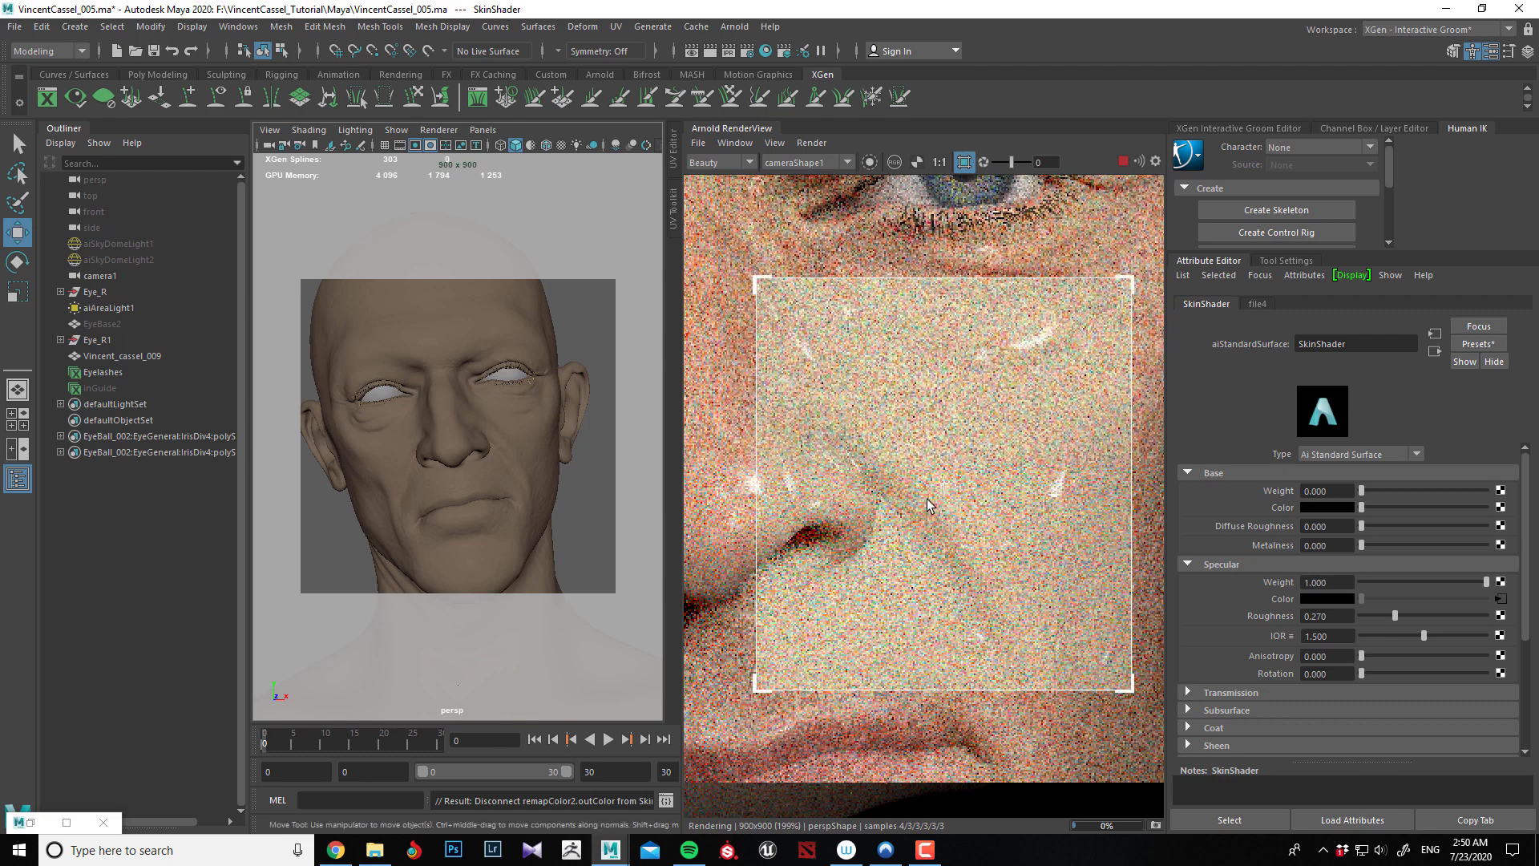
Bring the Hypershade back up and select the aiCellNoise1 node in the graph to show its attributes.
{"action": "double_click", "coordinate": [40, 823]}
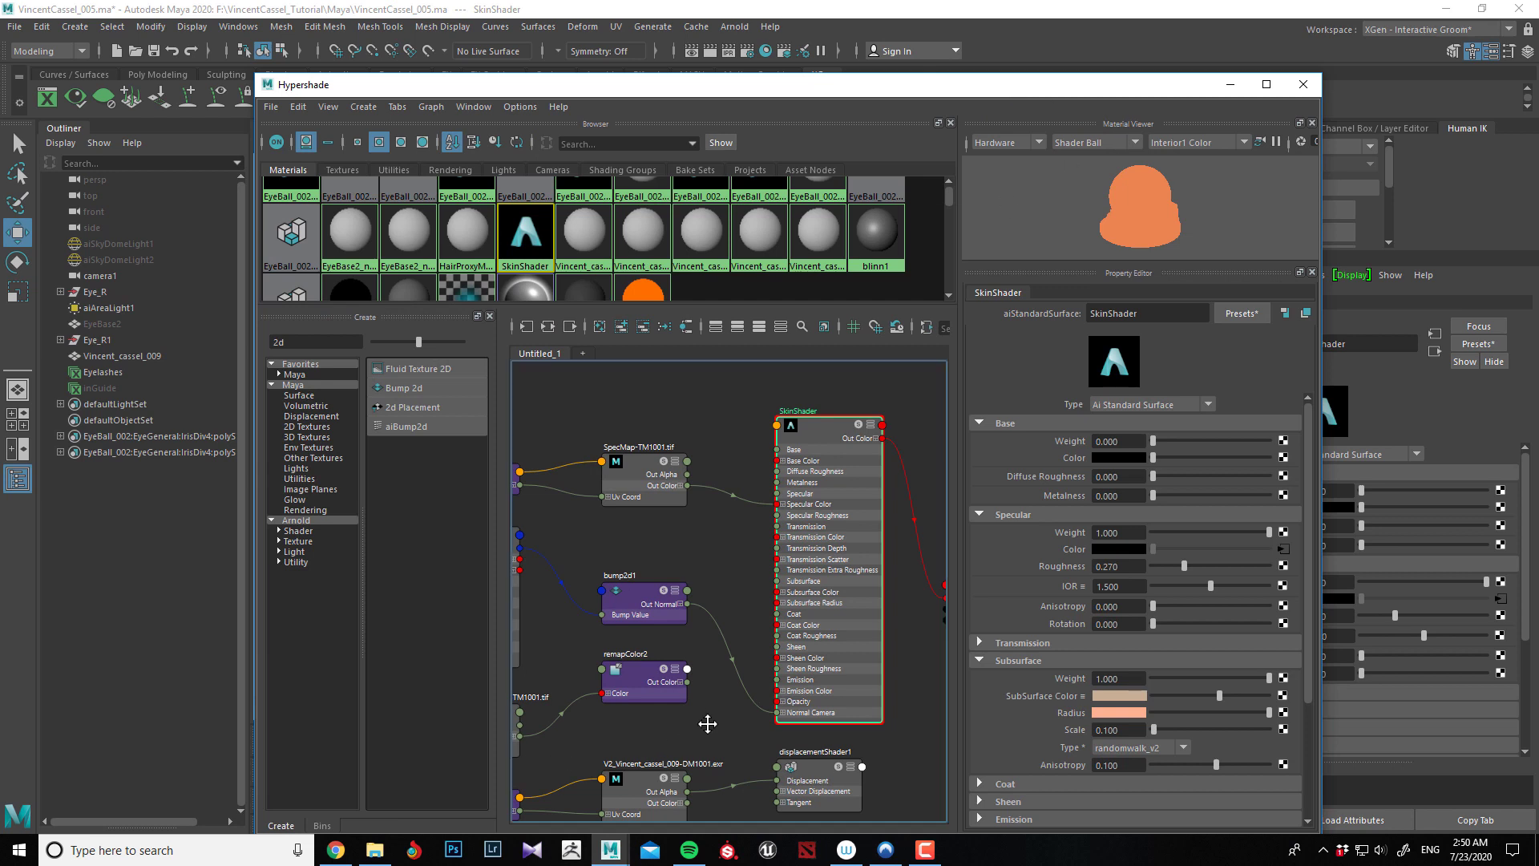
{"action": "middle_click_drag", "start_coordinate": [703, 723], "coordinate": [791, 639], "text": "alt"}
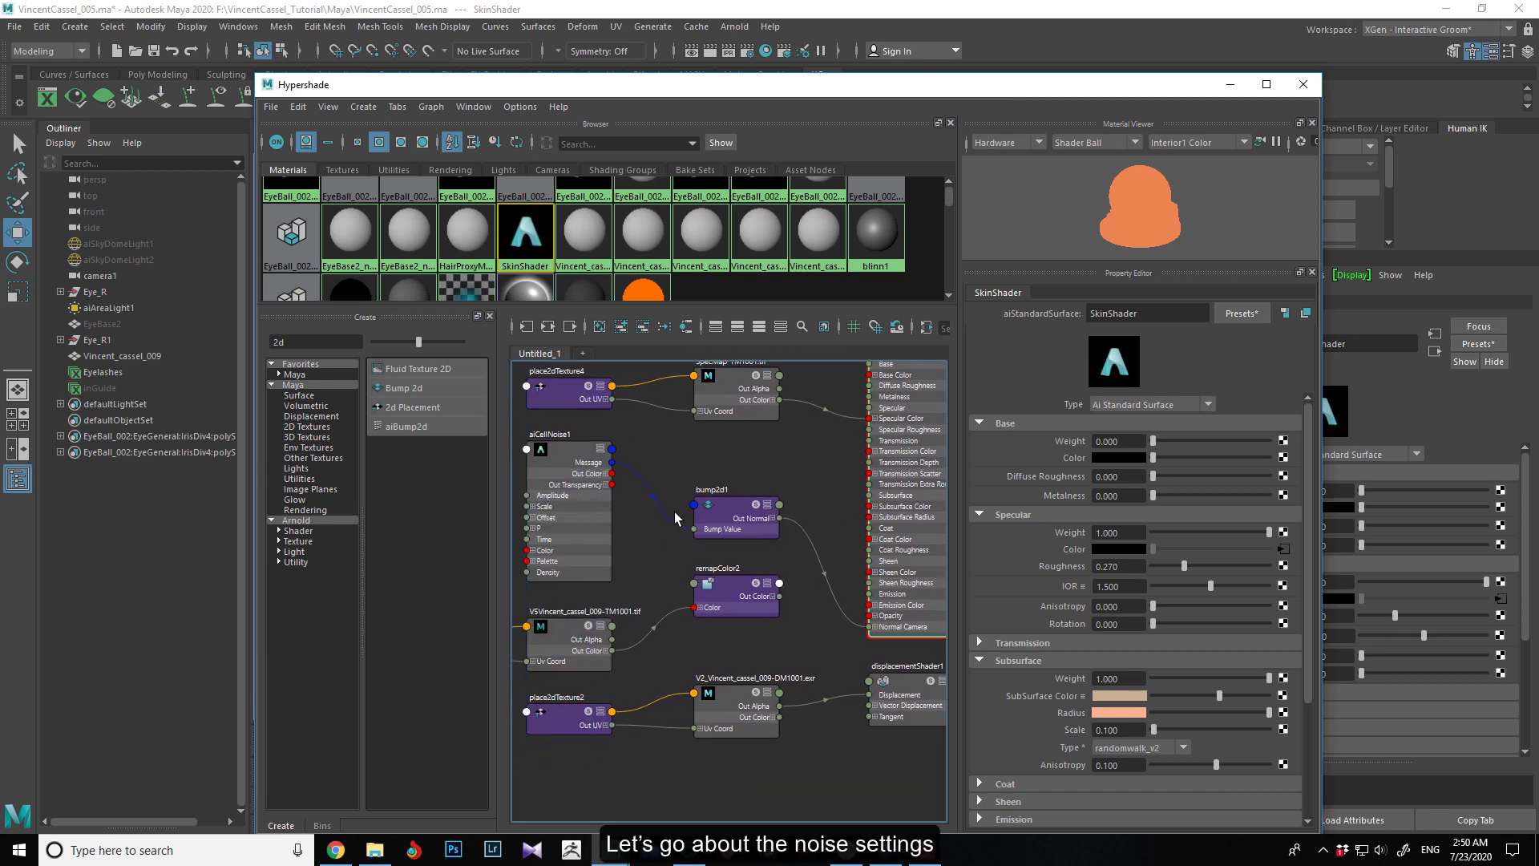
{"action": "left_click", "coordinate": [566, 451]}
{"action": "middle_click_drag", "start_coordinate": [658, 473], "coordinate": [745, 493], "text": "alt"}
{"action": "scroll", "coordinate": [745, 493], "scroll_direction": "down", "scroll_amount": 2}
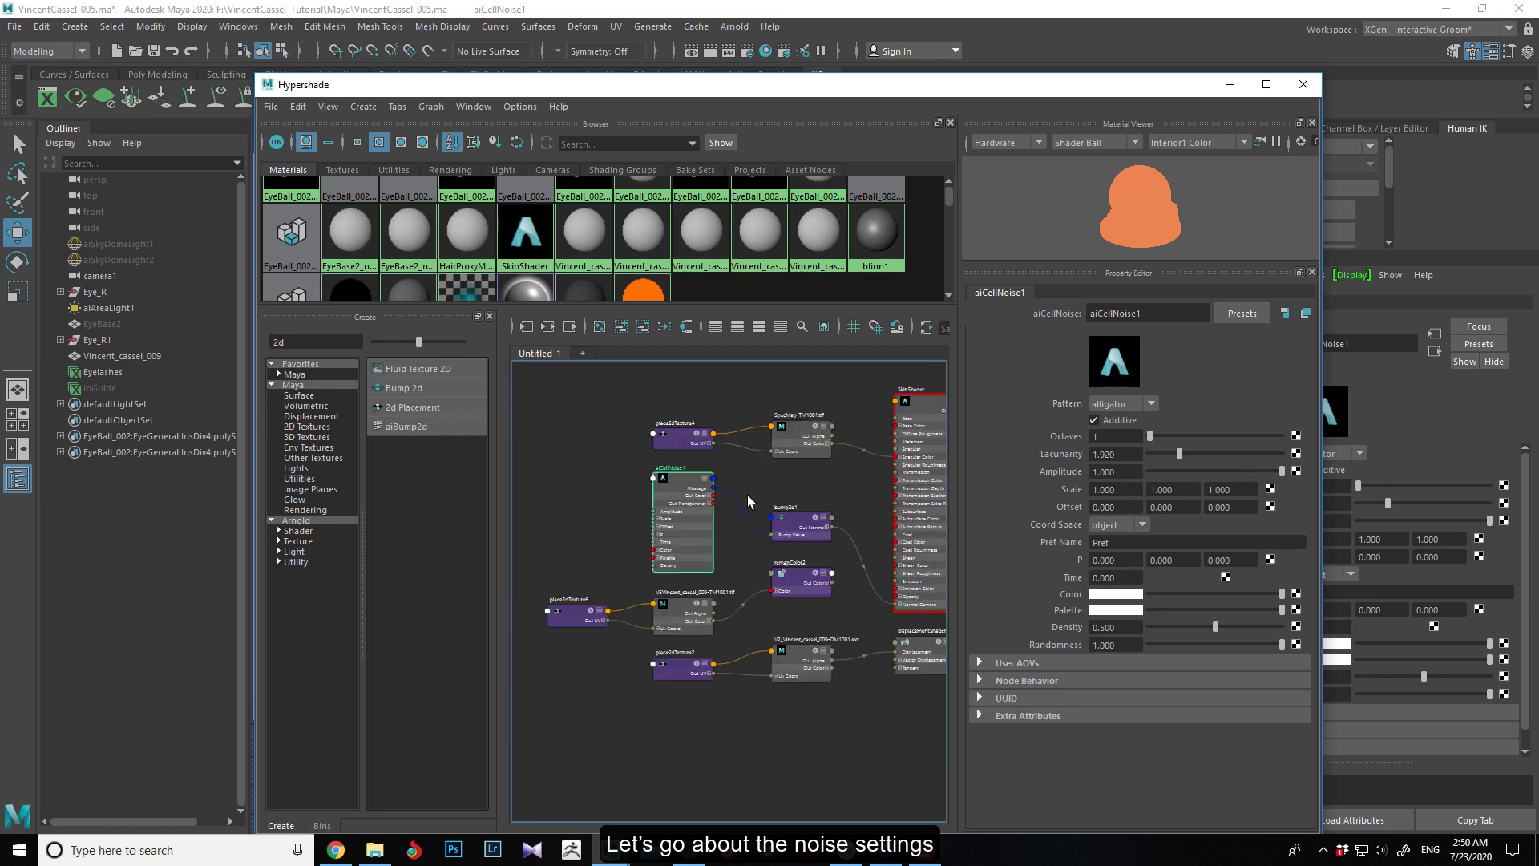
{"action": "scroll", "coordinate": [770, 482], "scroll_direction": "up", "scroll_amount": 2}
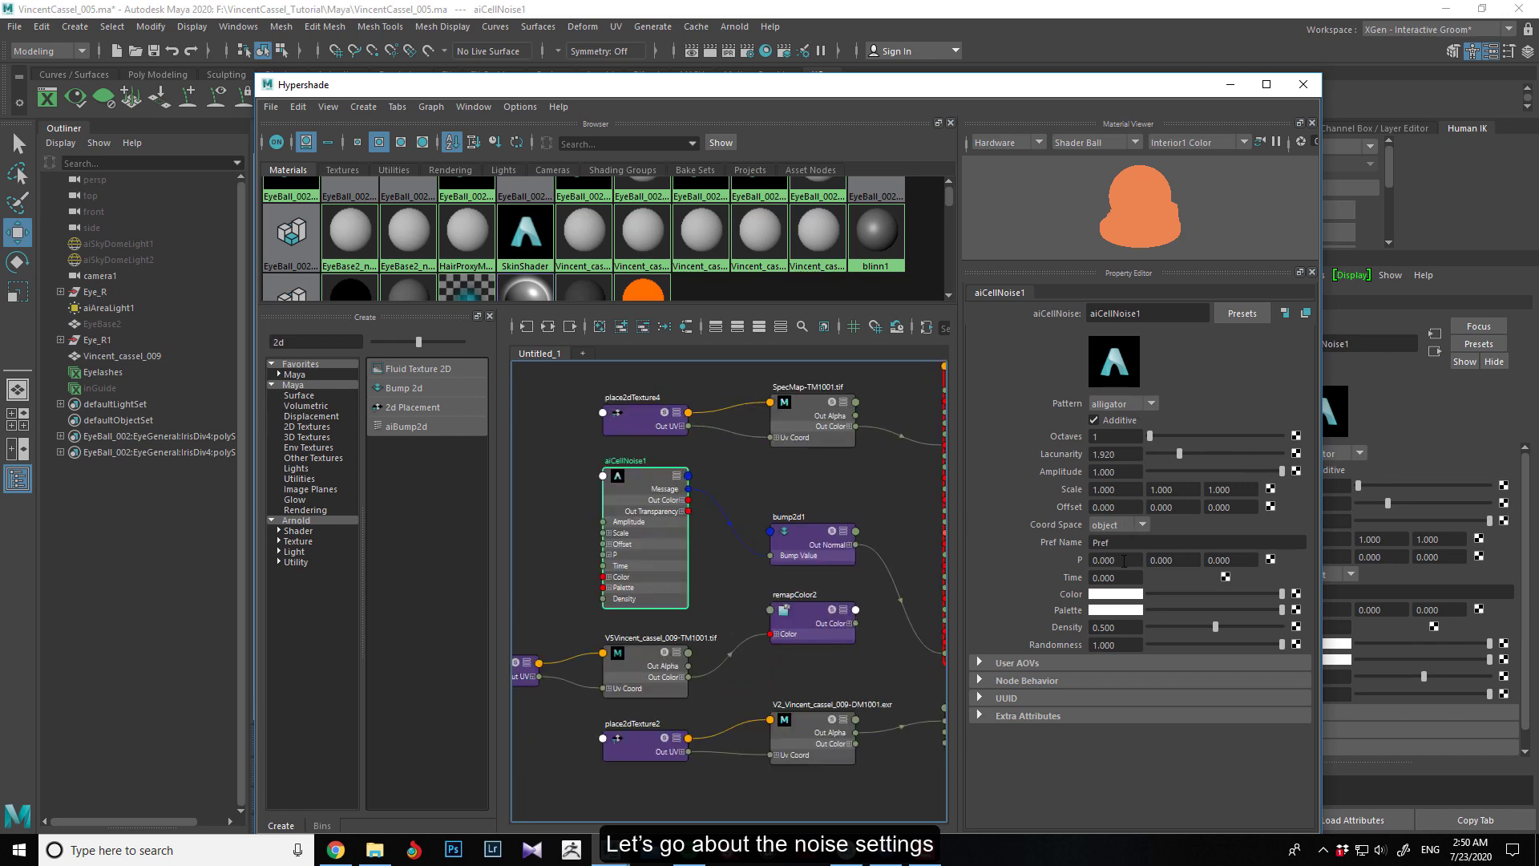
Put the Hypershade away and isolate the selected aiCellNoise1 shader in the Arnold RenderView.
{"action": "mouse_move", "coordinate": [911, 93]}
{"action": "left_mouse_down"}
{"action": "mouse_move", "coordinate": [867, 112]}
{"action": "mouse_move", "coordinate": [928, 103]}
{"action": "left_mouse_up"}
{"action": "left_click", "coordinate": [1247, 95]}
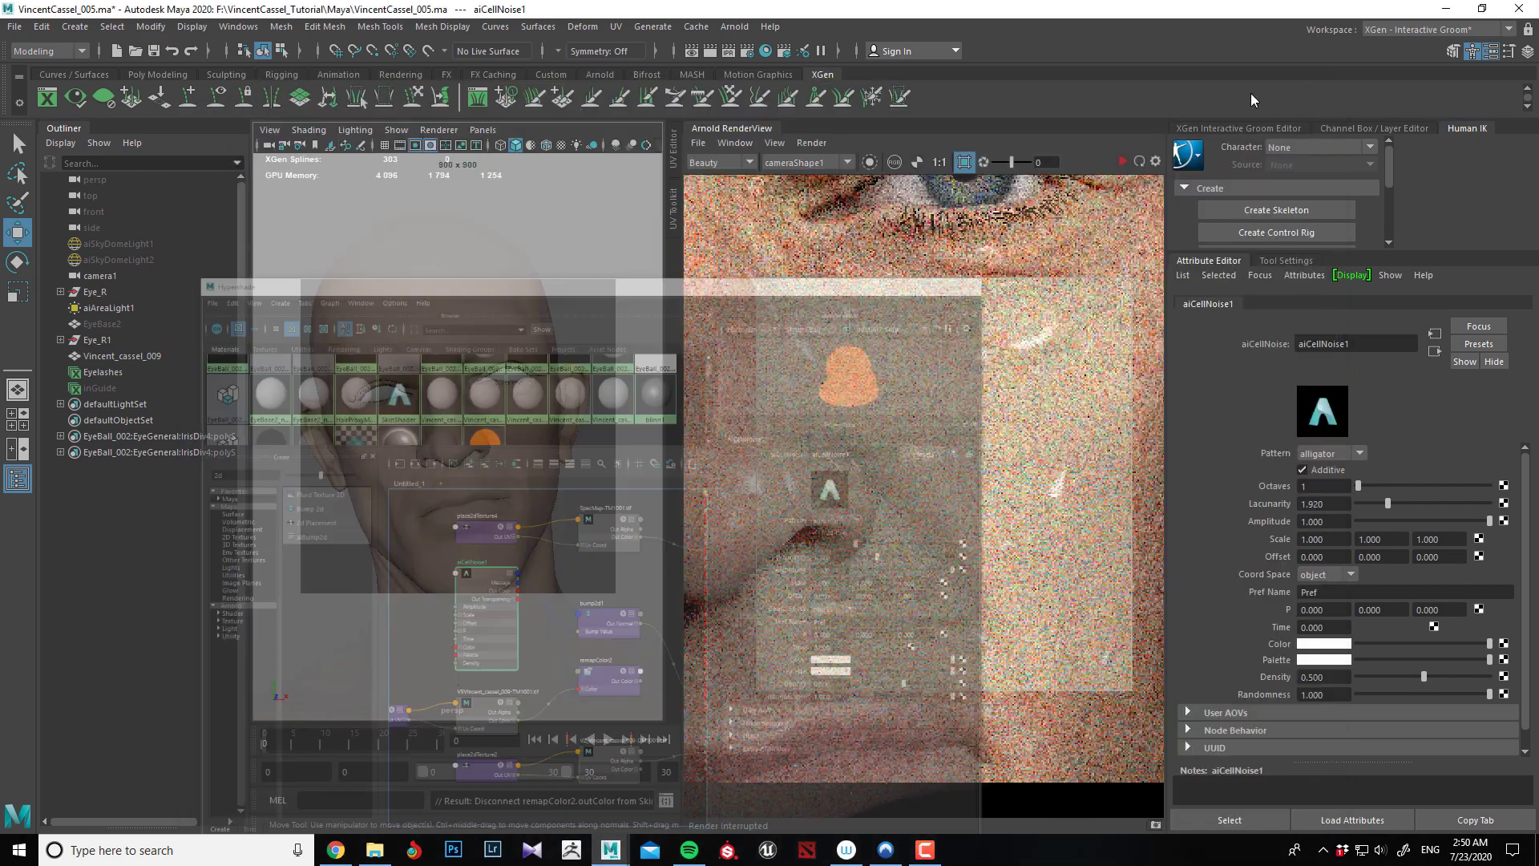
{"action": "left_click", "coordinate": [870, 163]}
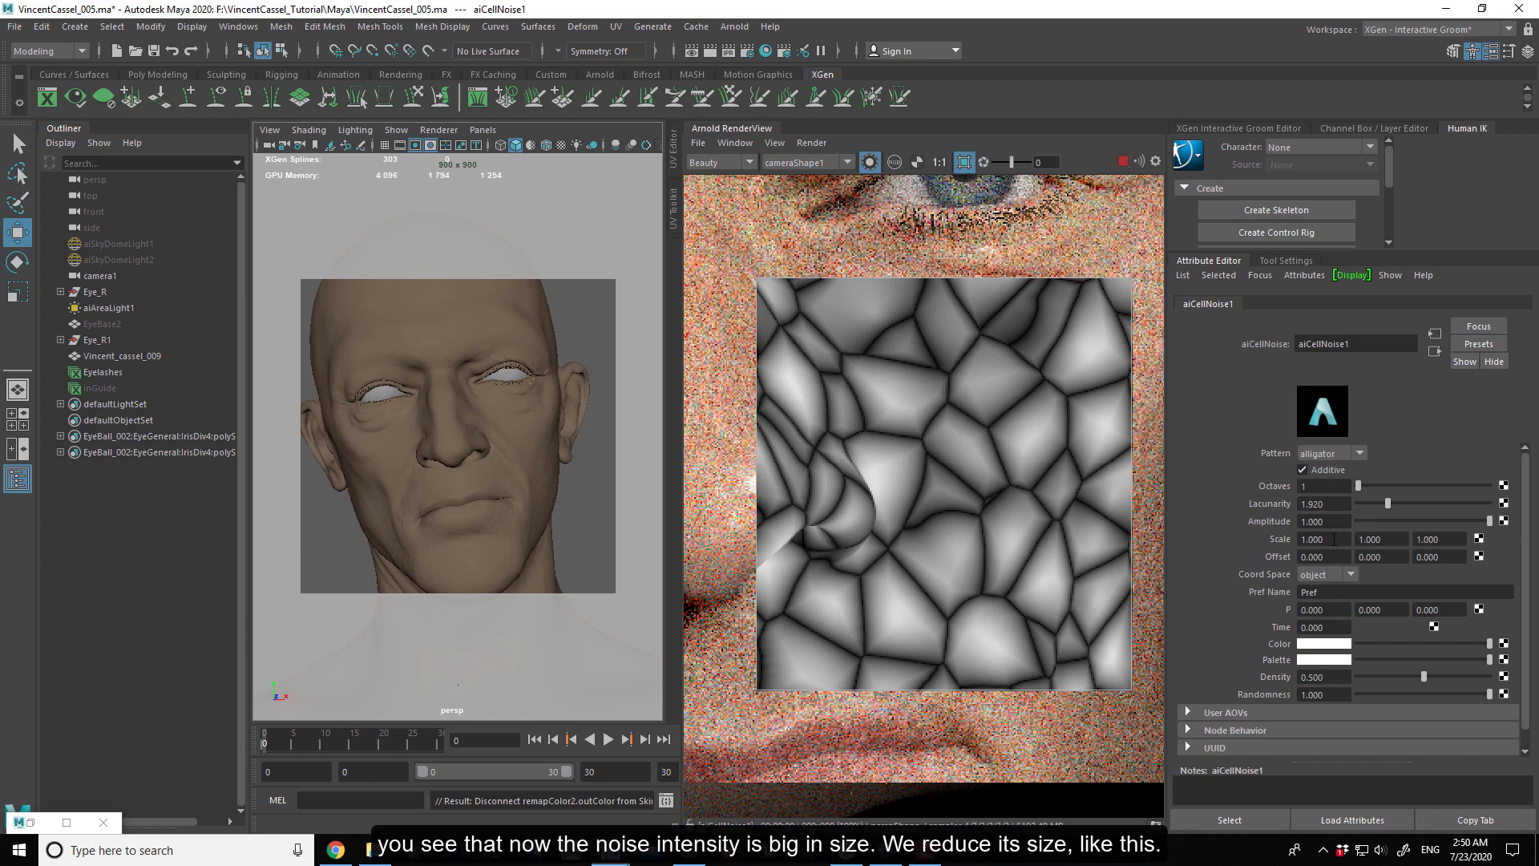
Set the first two Scale values of aiCellNoise1 to 20.
{"action": "left_click_drag", "start_coordinate": [1334, 539], "coordinate": [1290, 539]}
{"action": "type", "text": "20"}
{"action": "key", "text": "Tab"}
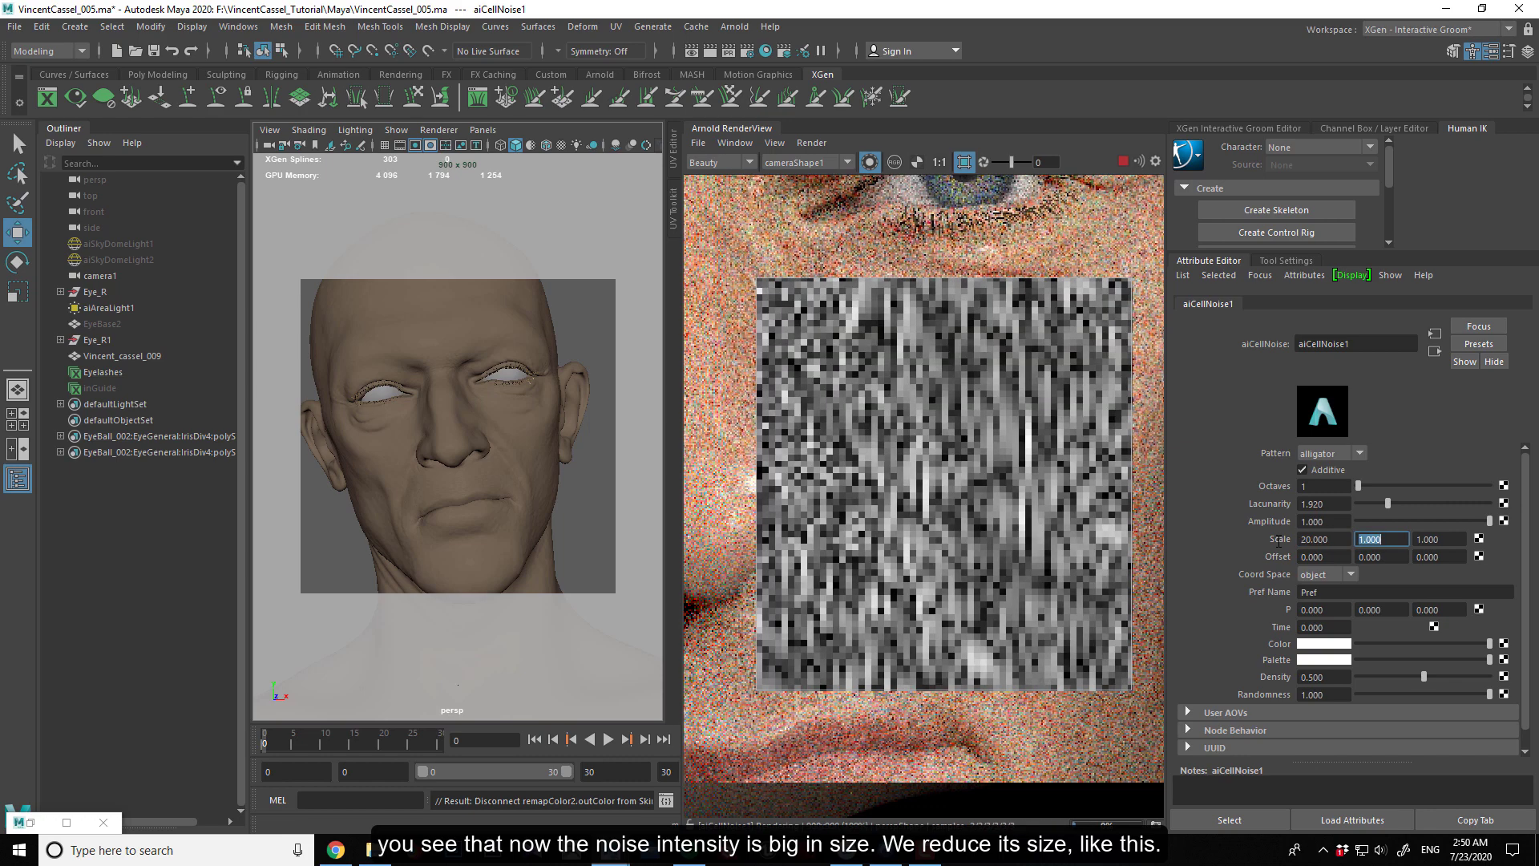
{"action": "type", "text": "20"}
{"action": "key", "text": "Tab"}
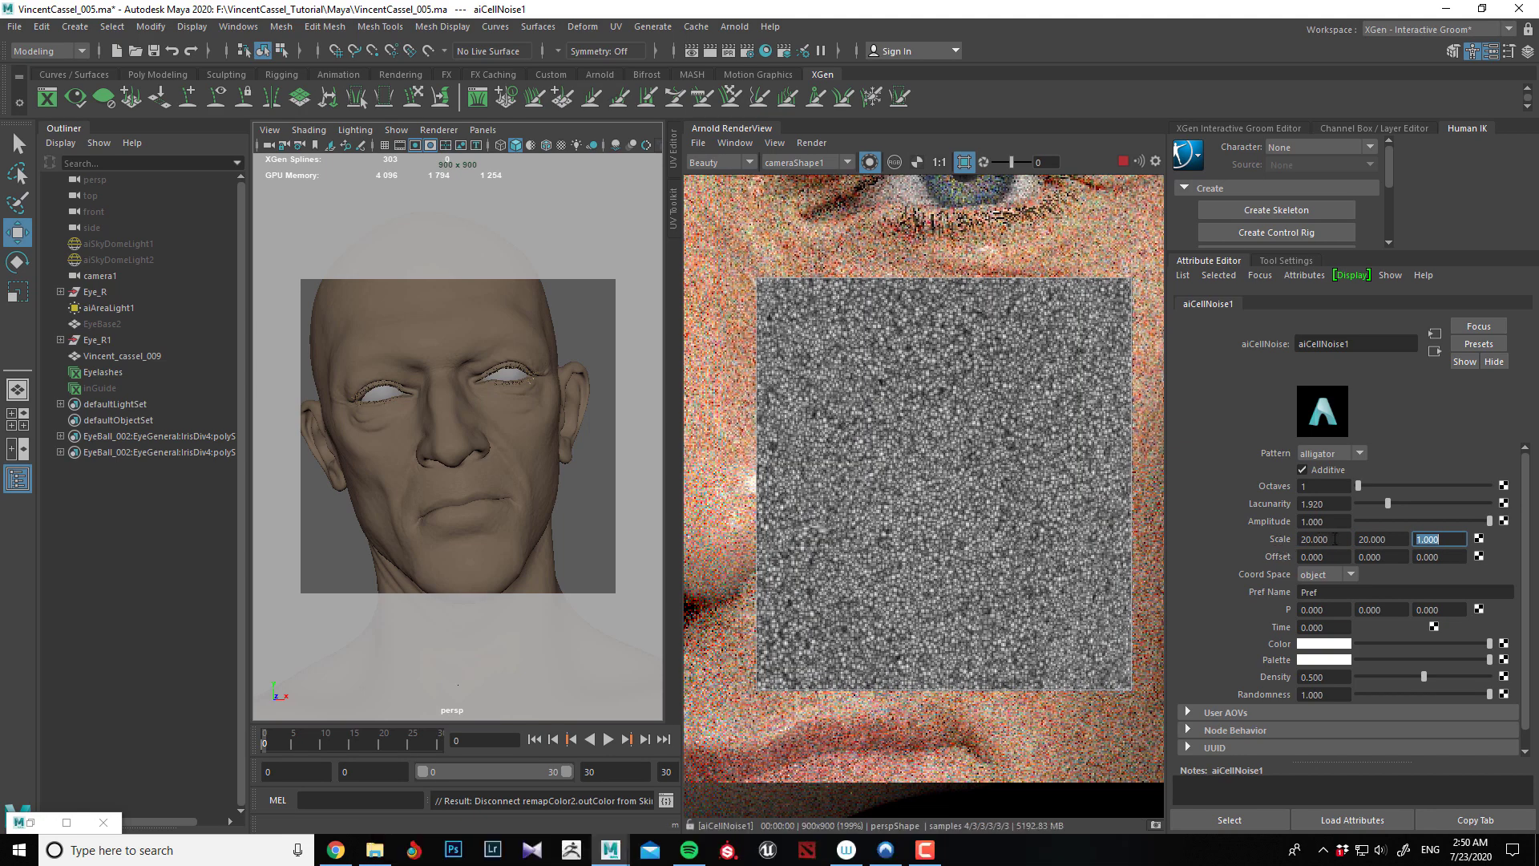
Set all three Scale values of aiCellNoise1 to 10.
{"action": "key", "text": "shift+Tab"}
{"action": "key", "text": "shift+Tab"}
{"action": "type", "text": "10"}
{"action": "key", "text": "Tab"}
{"action": "type", "text": "10"}
{"action": "key", "text": "Tab"}
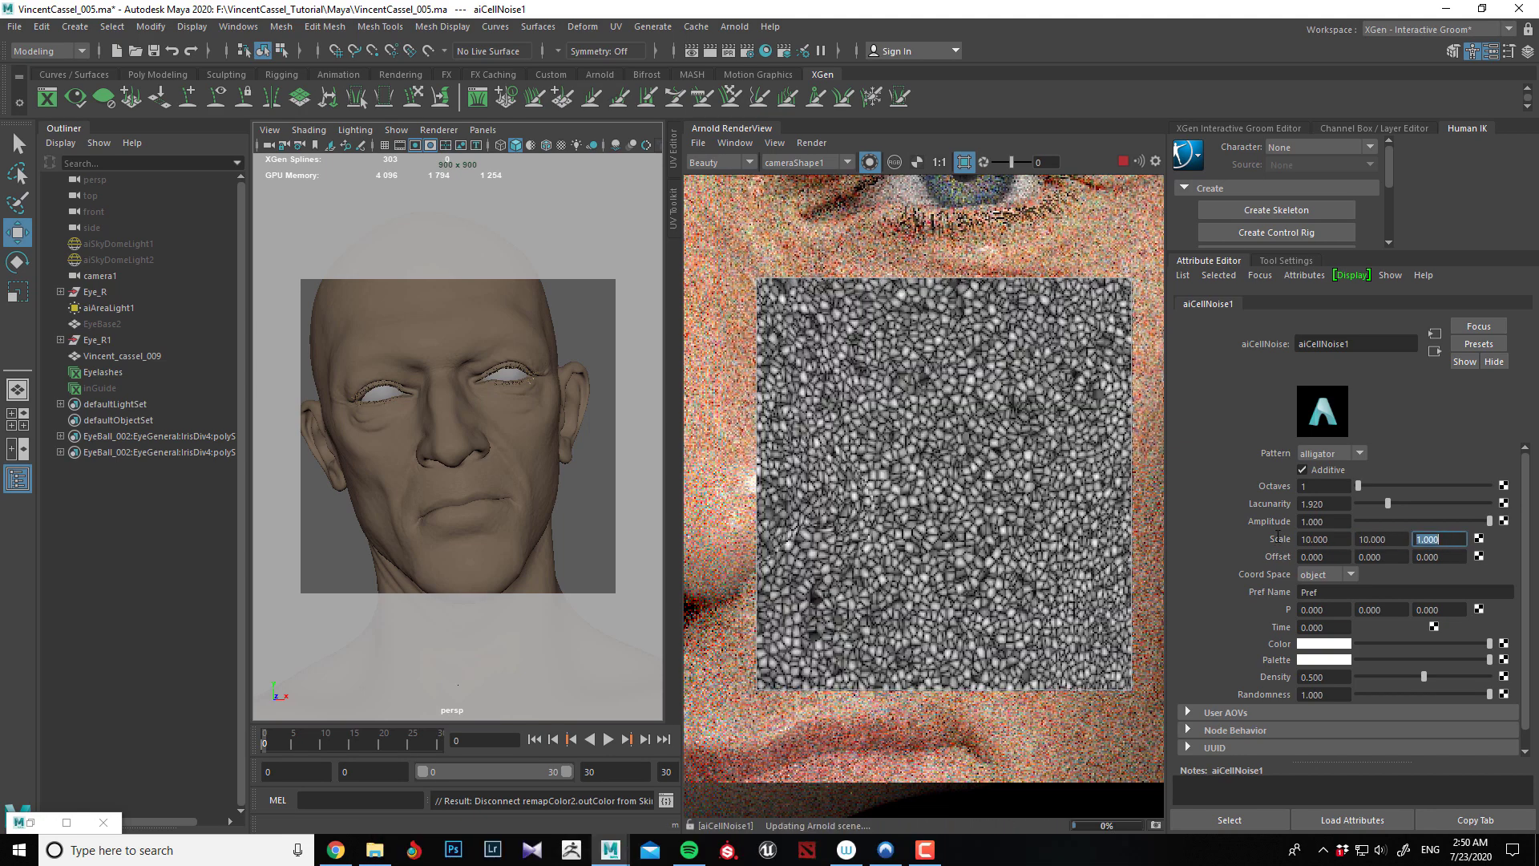
{"action": "type", "text": "10"}
{"action": "key", "text": "Tab"}
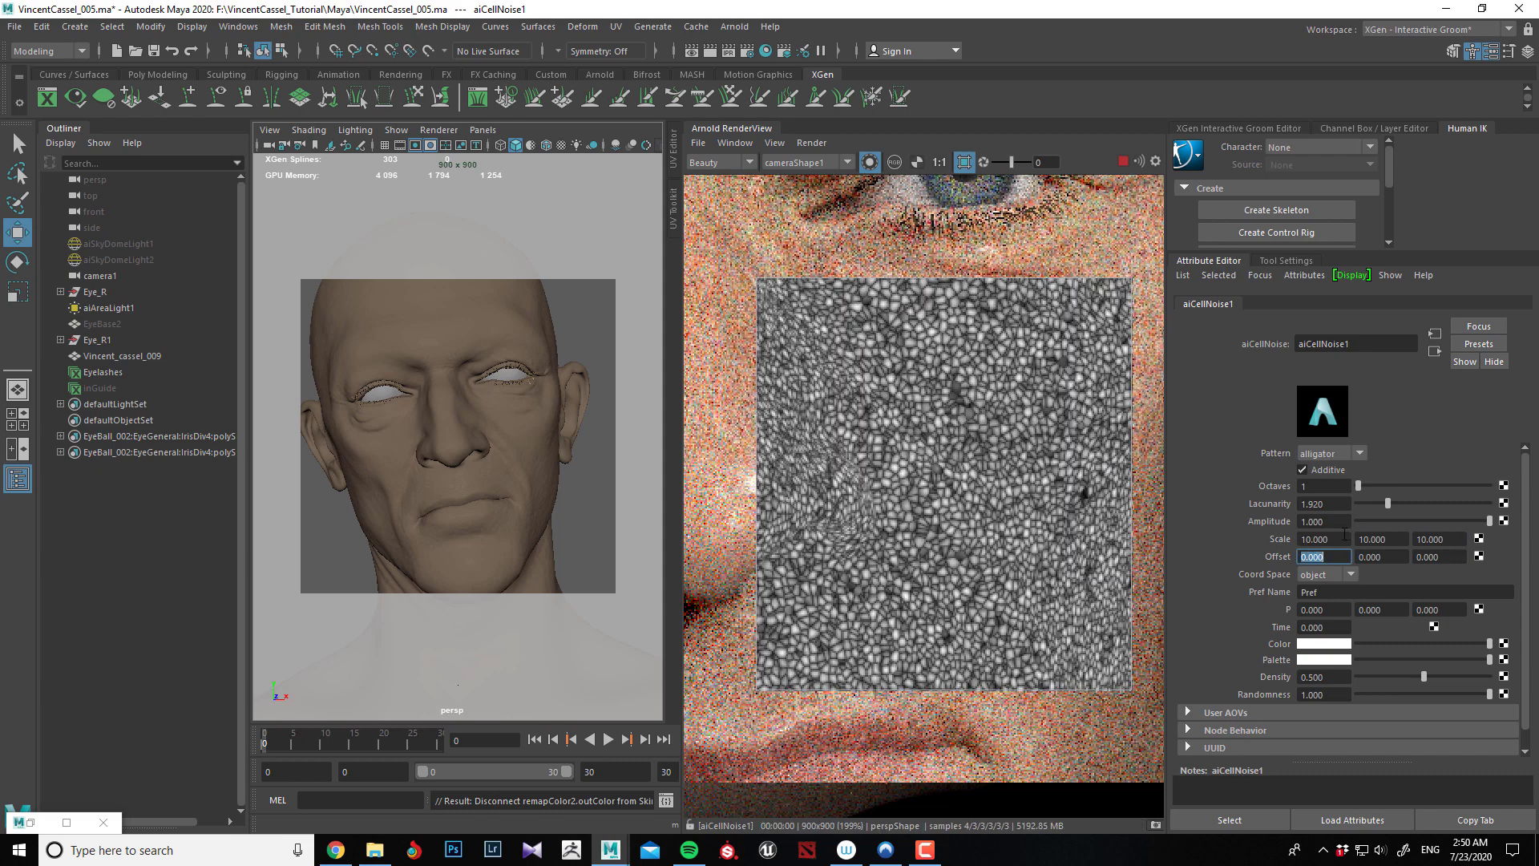
Set the cell noise Scale to 15 on all three axes.
{"action": "key", "text": "shift+Tab"}
{"action": "type", "text": "15"}
{"action": "key", "text": "Tab"}
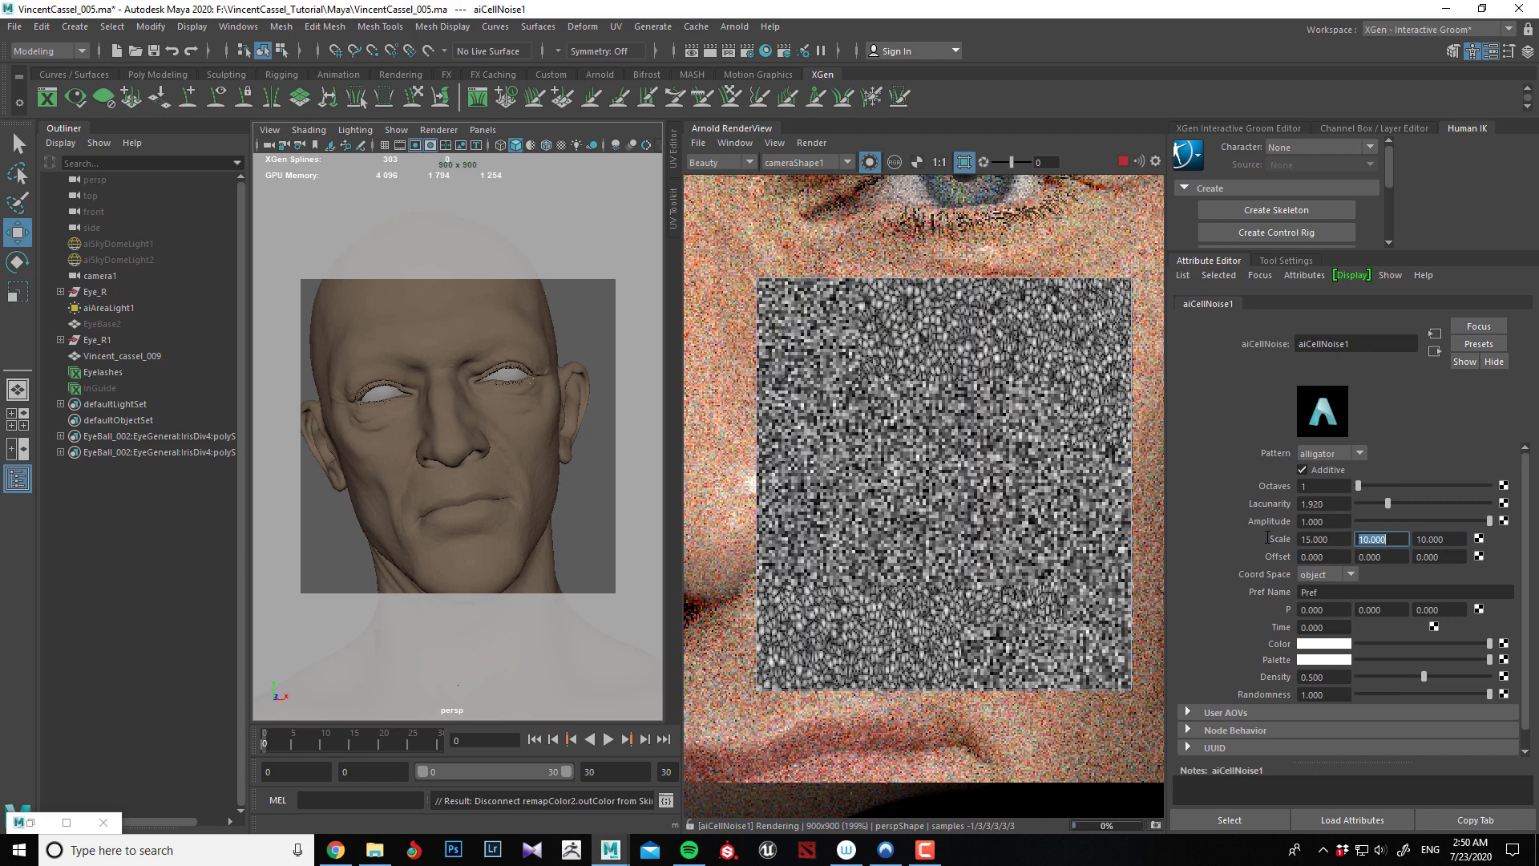
{"action": "type", "text": "15"}
{"action": "key", "text": "Tab"}
{"action": "type", "text": "15"}
{"action": "key", "text": "Tab"}
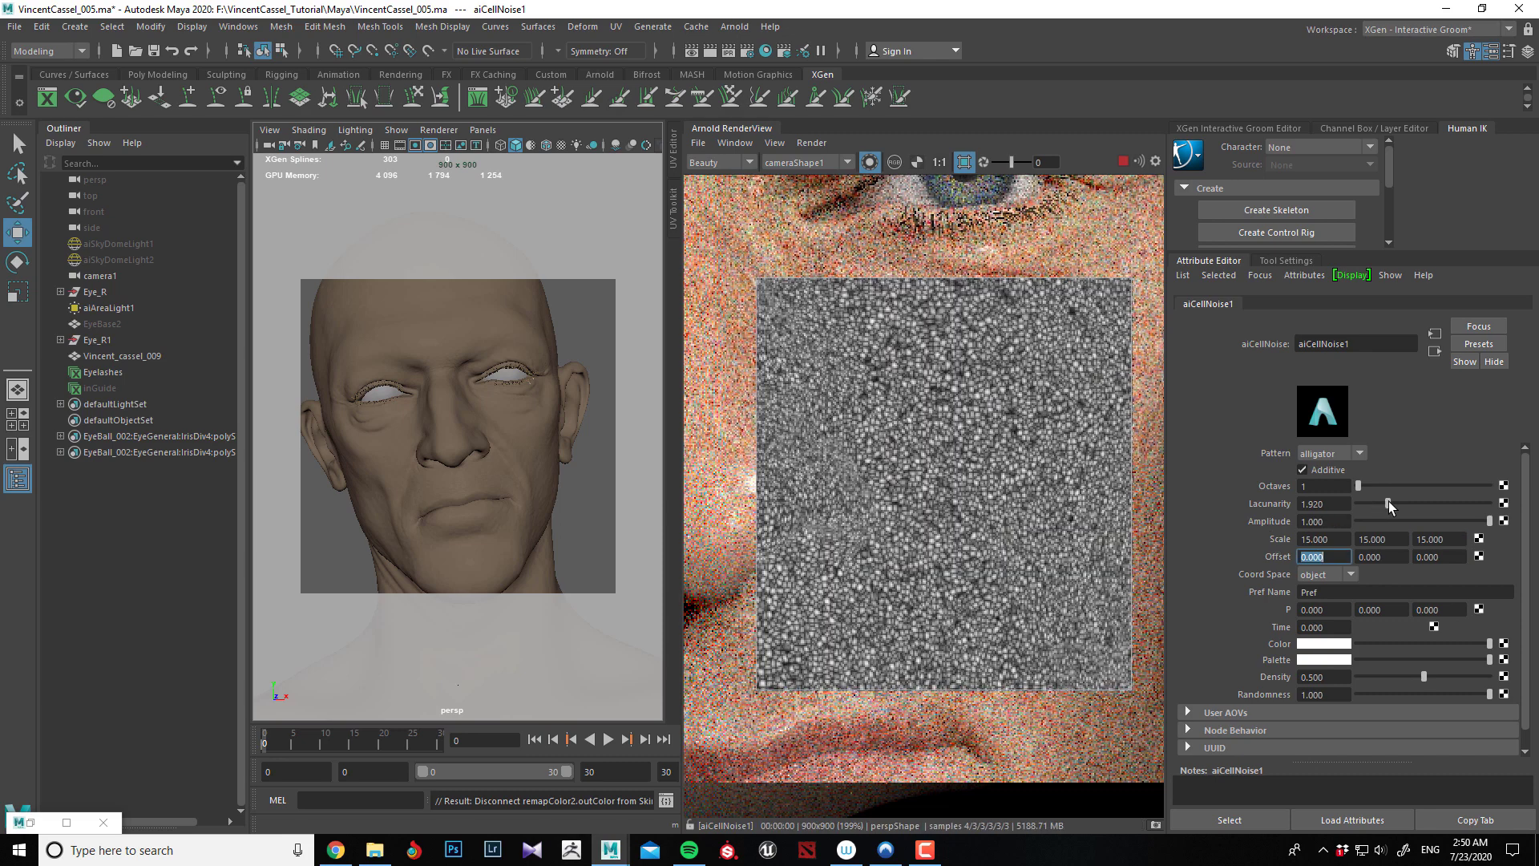
Raise aiCellNoise1's Lacunarity to 2.259 and set its Scale back to 10 on all three axes.
{"action": "left_click_drag", "start_coordinate": [1388, 502], "coordinate": [1267, 539]}
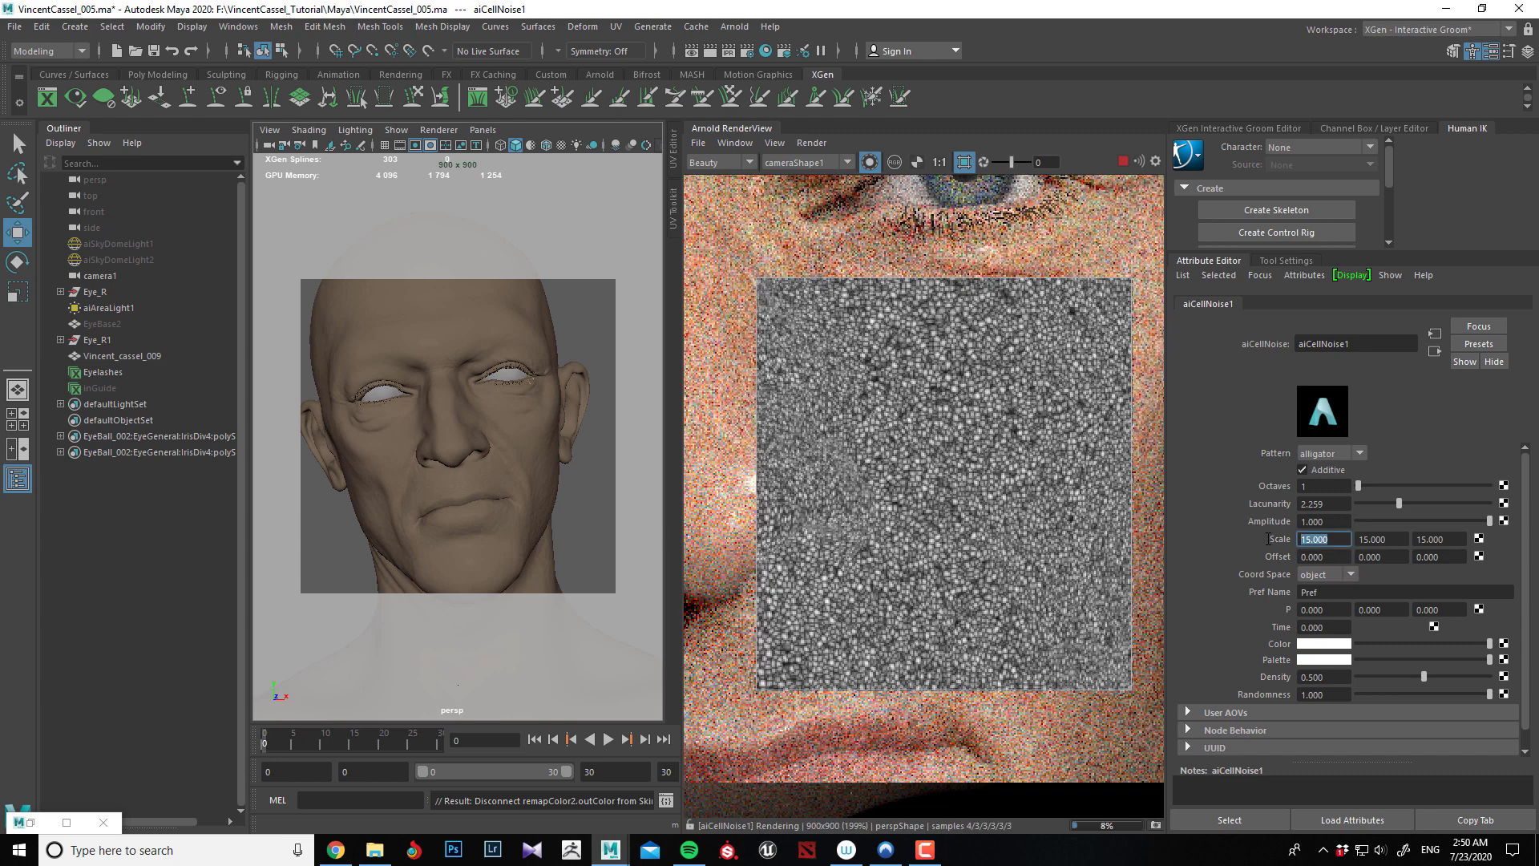
{"action": "type", "text": "10"}
{"action": "key", "text": "Tab"}
{"action": "type", "text": "10"}
{"action": "key", "text": "Tab"}
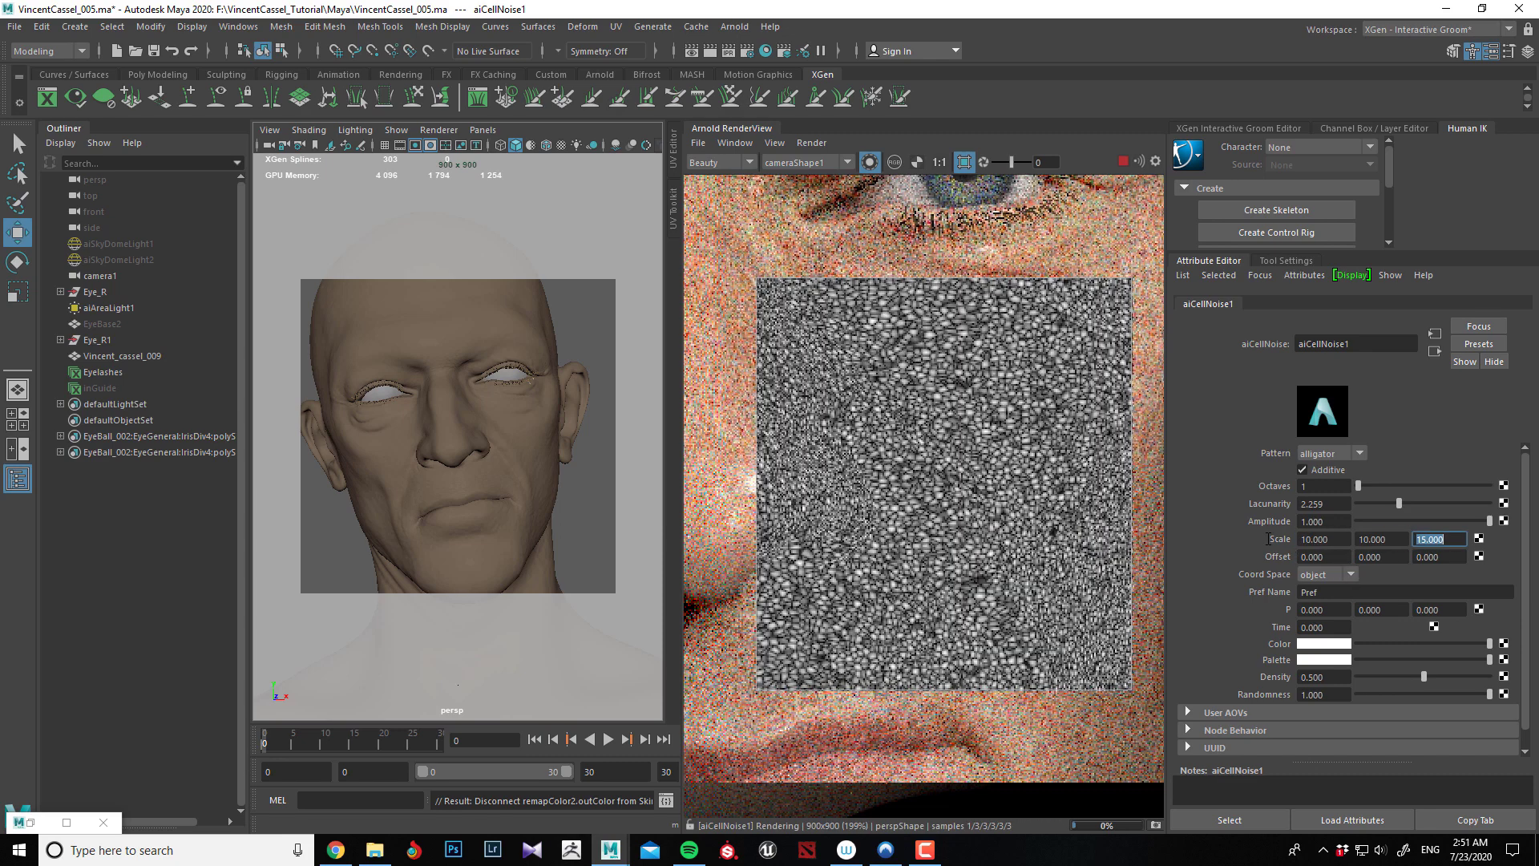
{"action": "type", "text": "10"}
{"action": "key", "text": "Tab"}
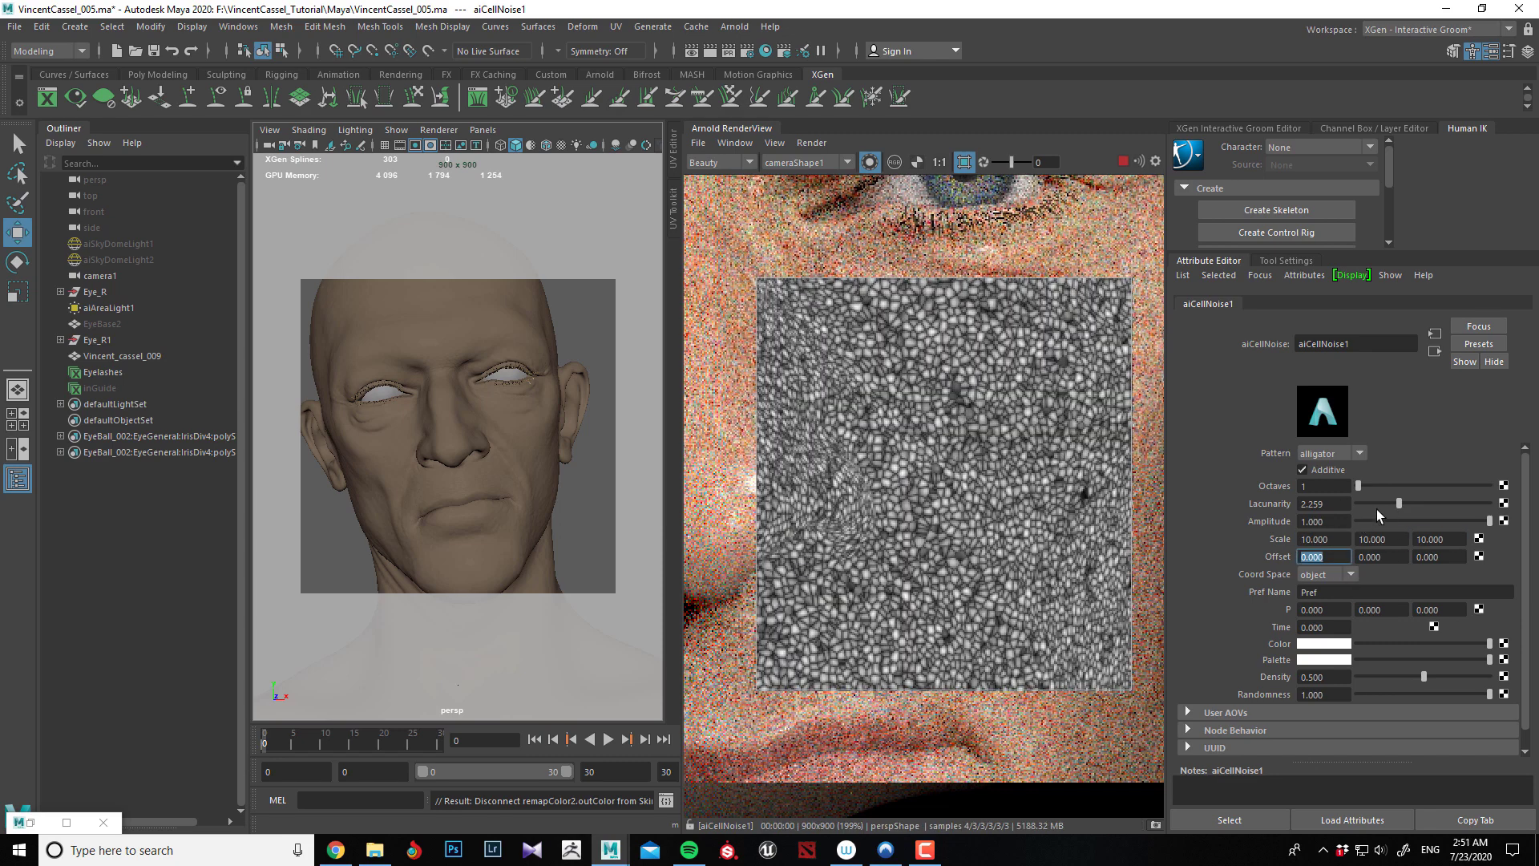
Adjust the Lacunarity and Amplitude of aiCellNoise1 while previewing the isolated noise.
{"action": "left_click_drag", "start_coordinate": [1399, 504], "coordinate": [1401, 503]}
{"action": "left_click", "coordinate": [1458, 502]}
{"action": "left_click", "coordinate": [1392, 520]}
{"action": "left_click_drag", "start_coordinate": [1392, 520], "coordinate": [1413, 521]}
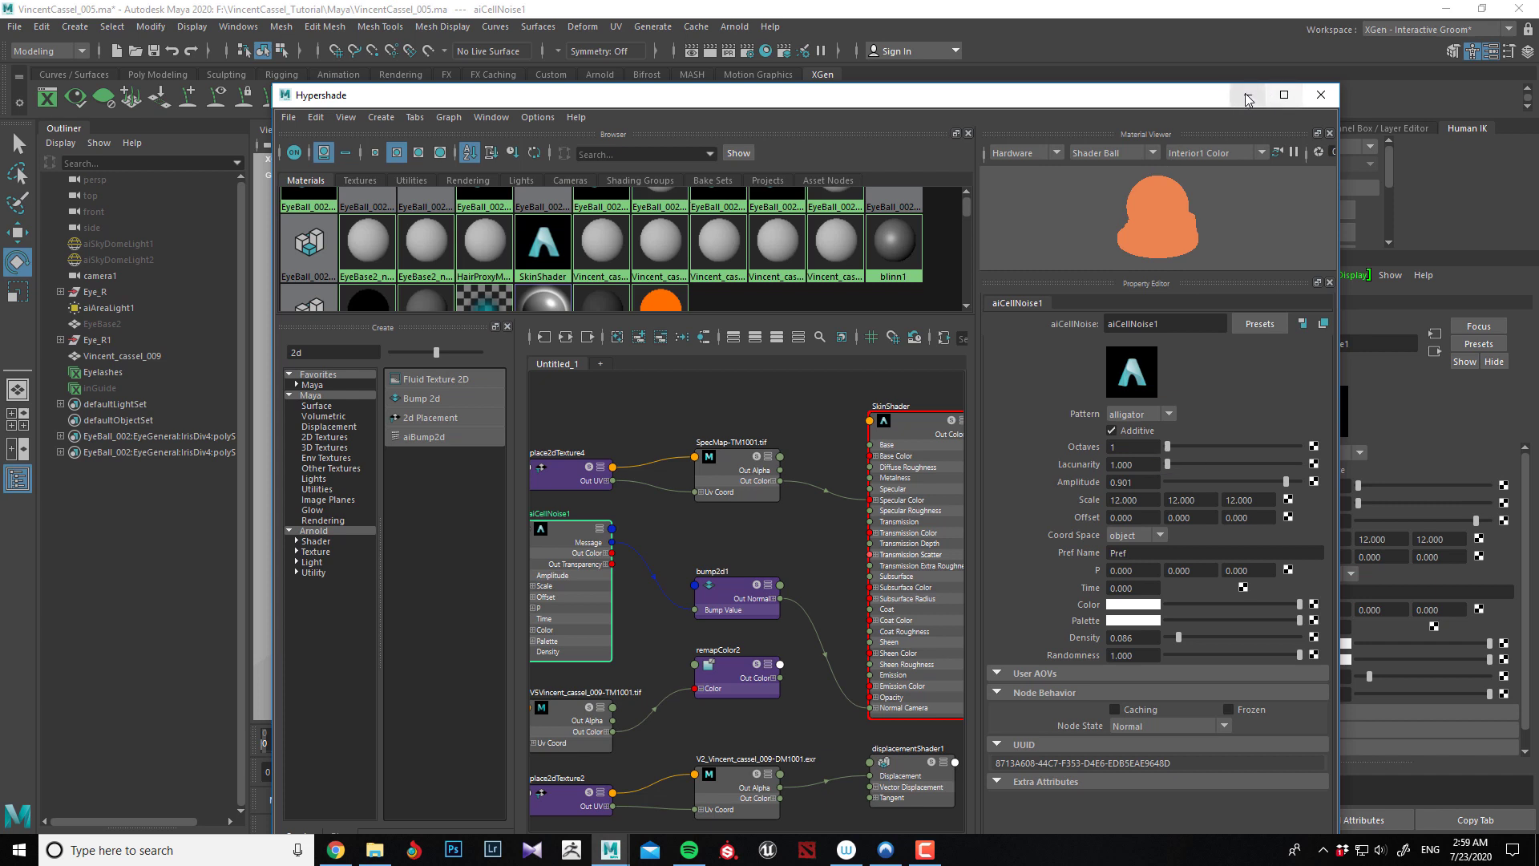
Select SkinShader and replace its black SubSurface Color with the beige from the colour history.
{"action": "left_click", "coordinate": [916, 425]}
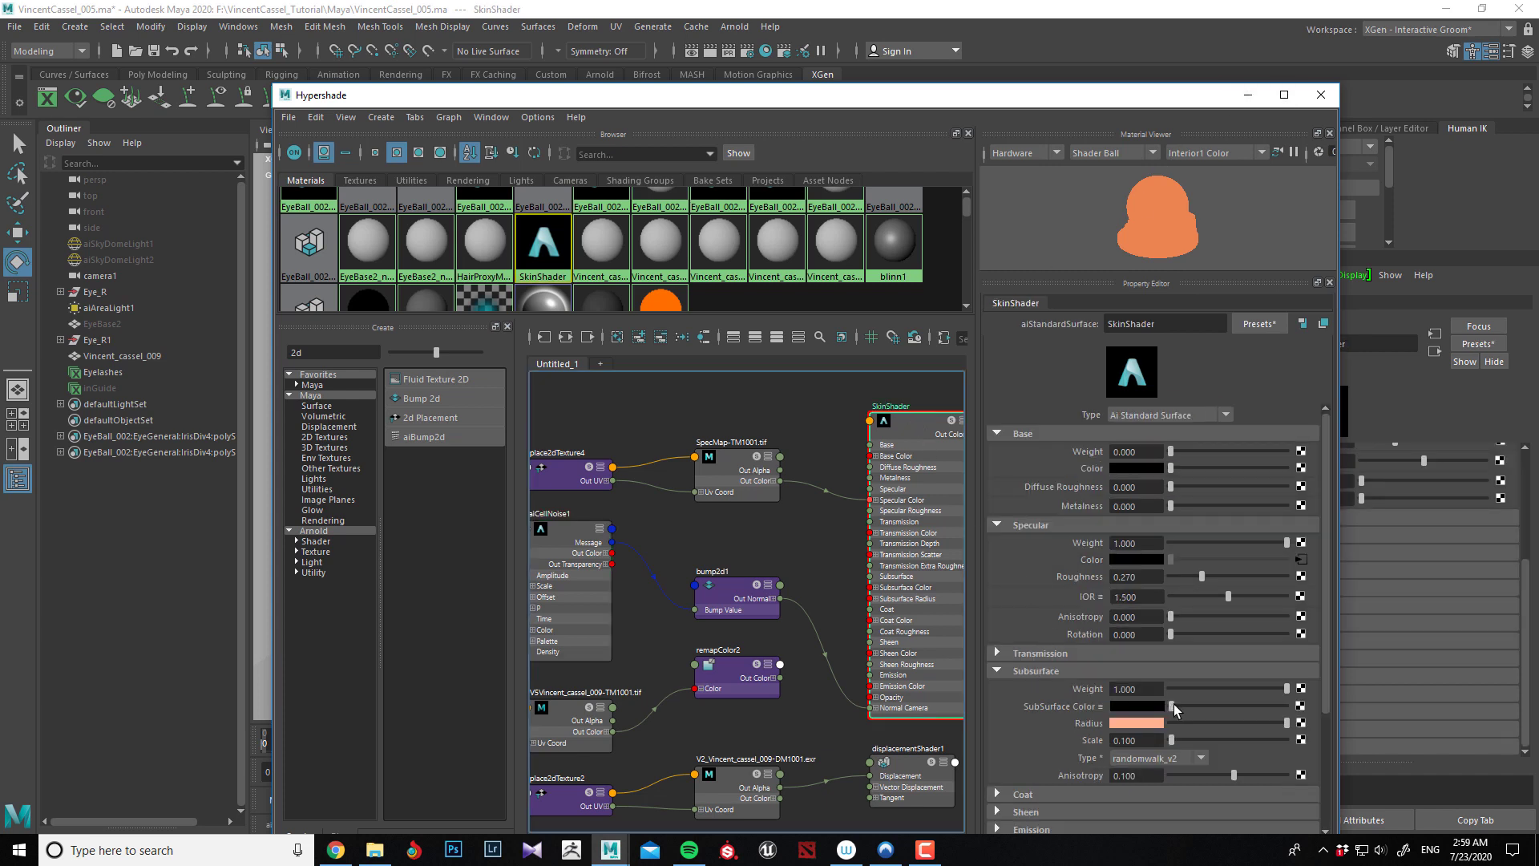
{"action": "left_click_drag", "start_coordinate": [1171, 705], "coordinate": [1219, 705]}
{"action": "left_click", "coordinate": [1143, 707]}
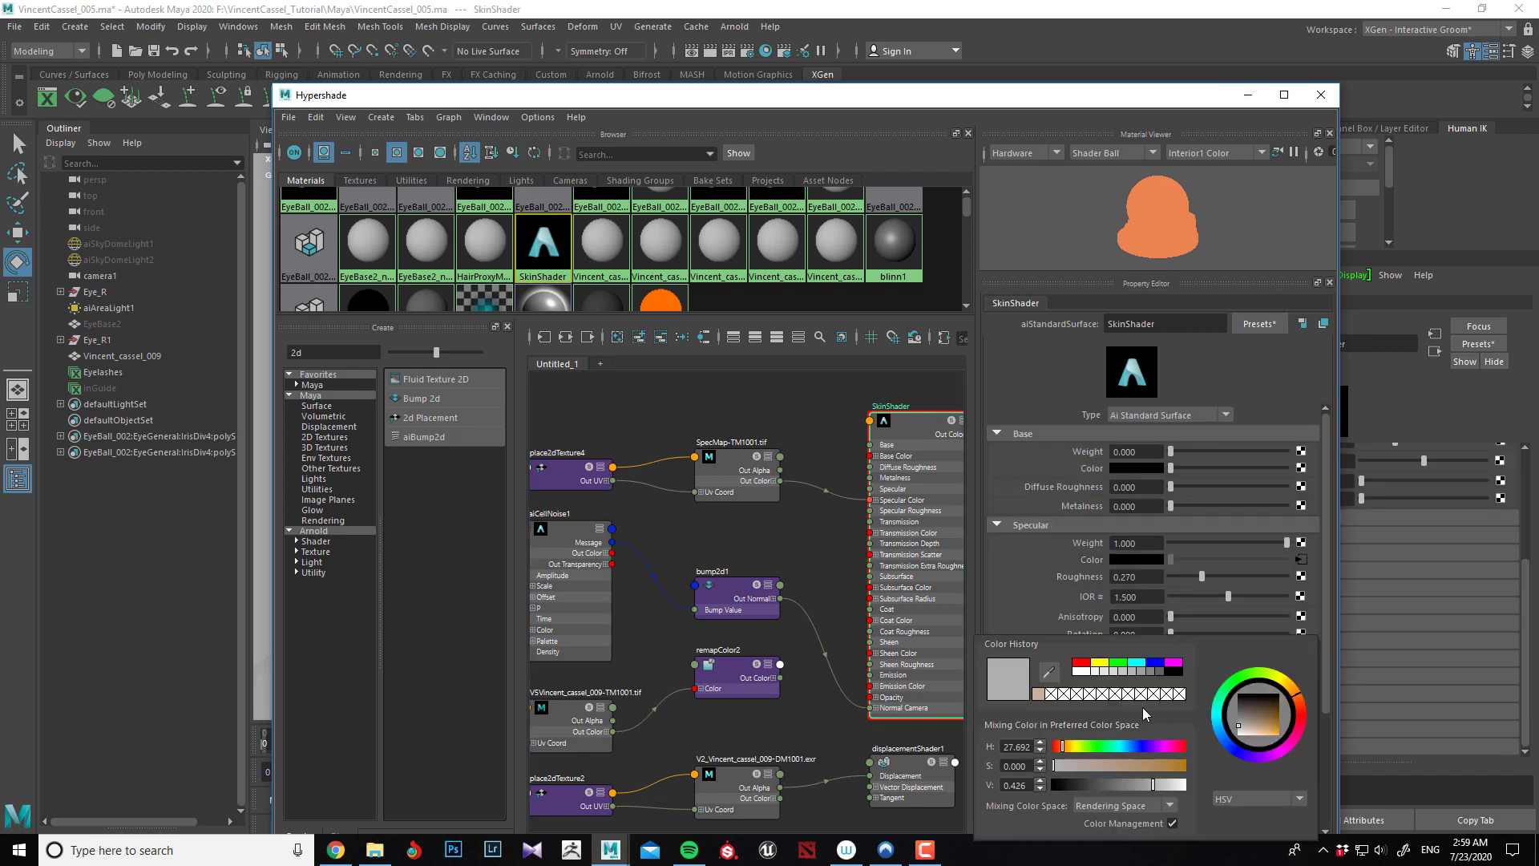
{"action": "left_click", "coordinate": [1041, 698]}
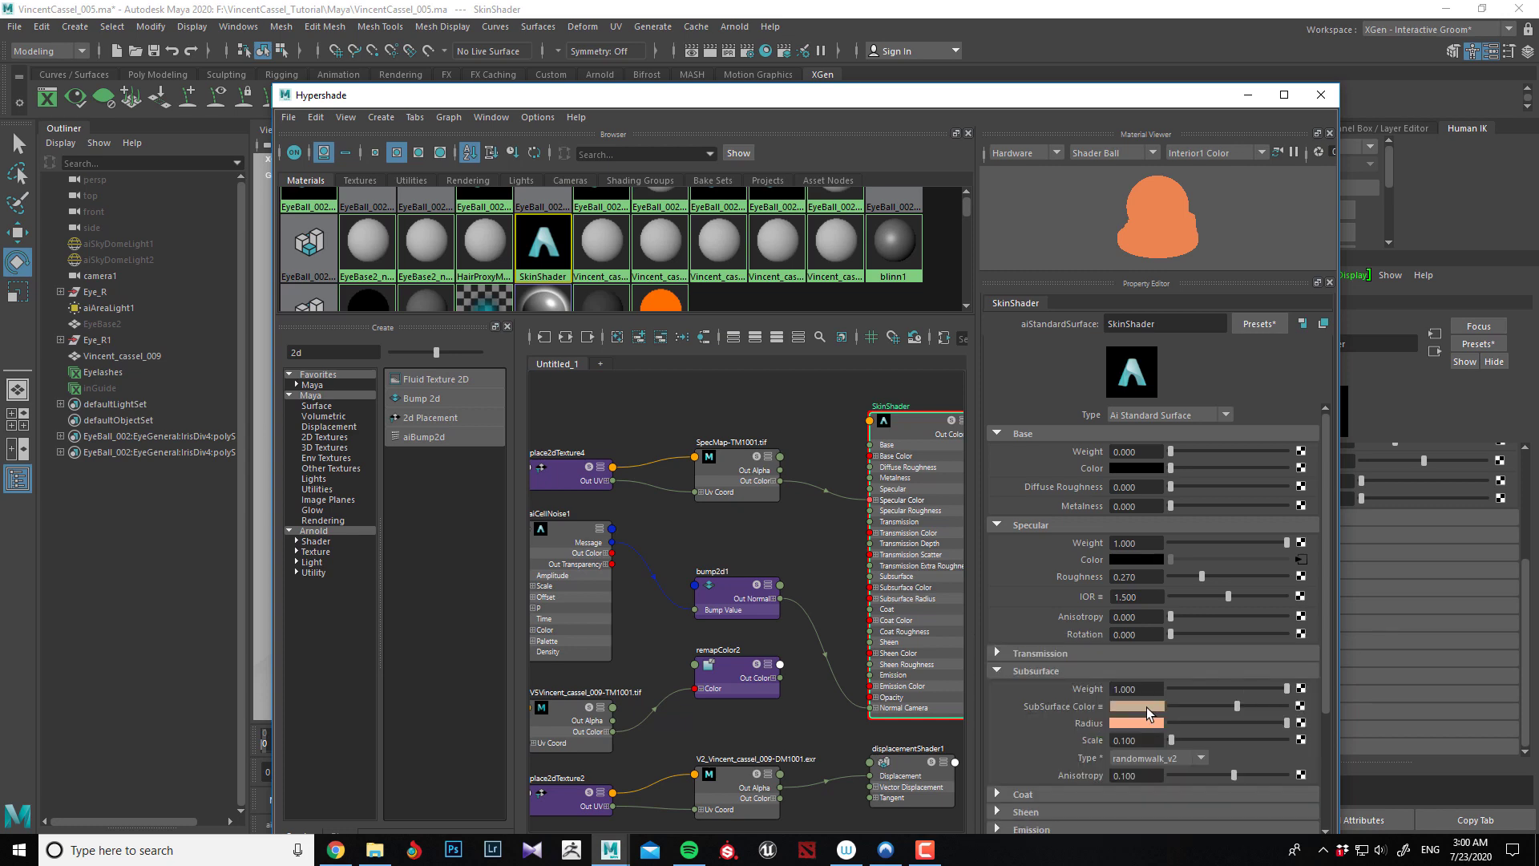
Shift SkinShader's SubSurface Color to a darker, slightly redder brown close to real skin.
{"action": "left_click", "coordinate": [1146, 706]}
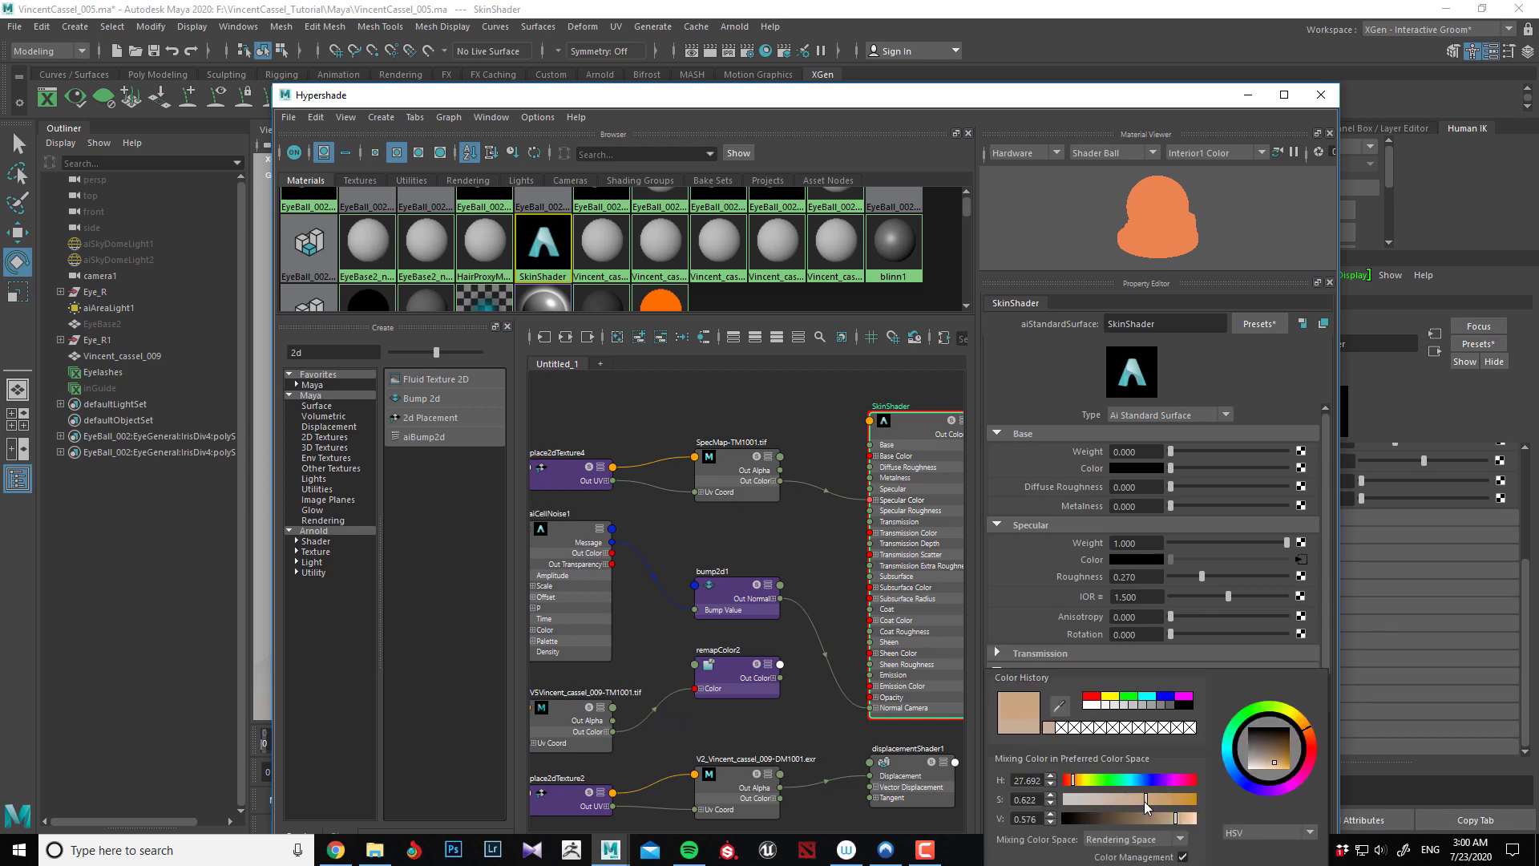
{"action": "left_click", "coordinate": [1164, 817]}
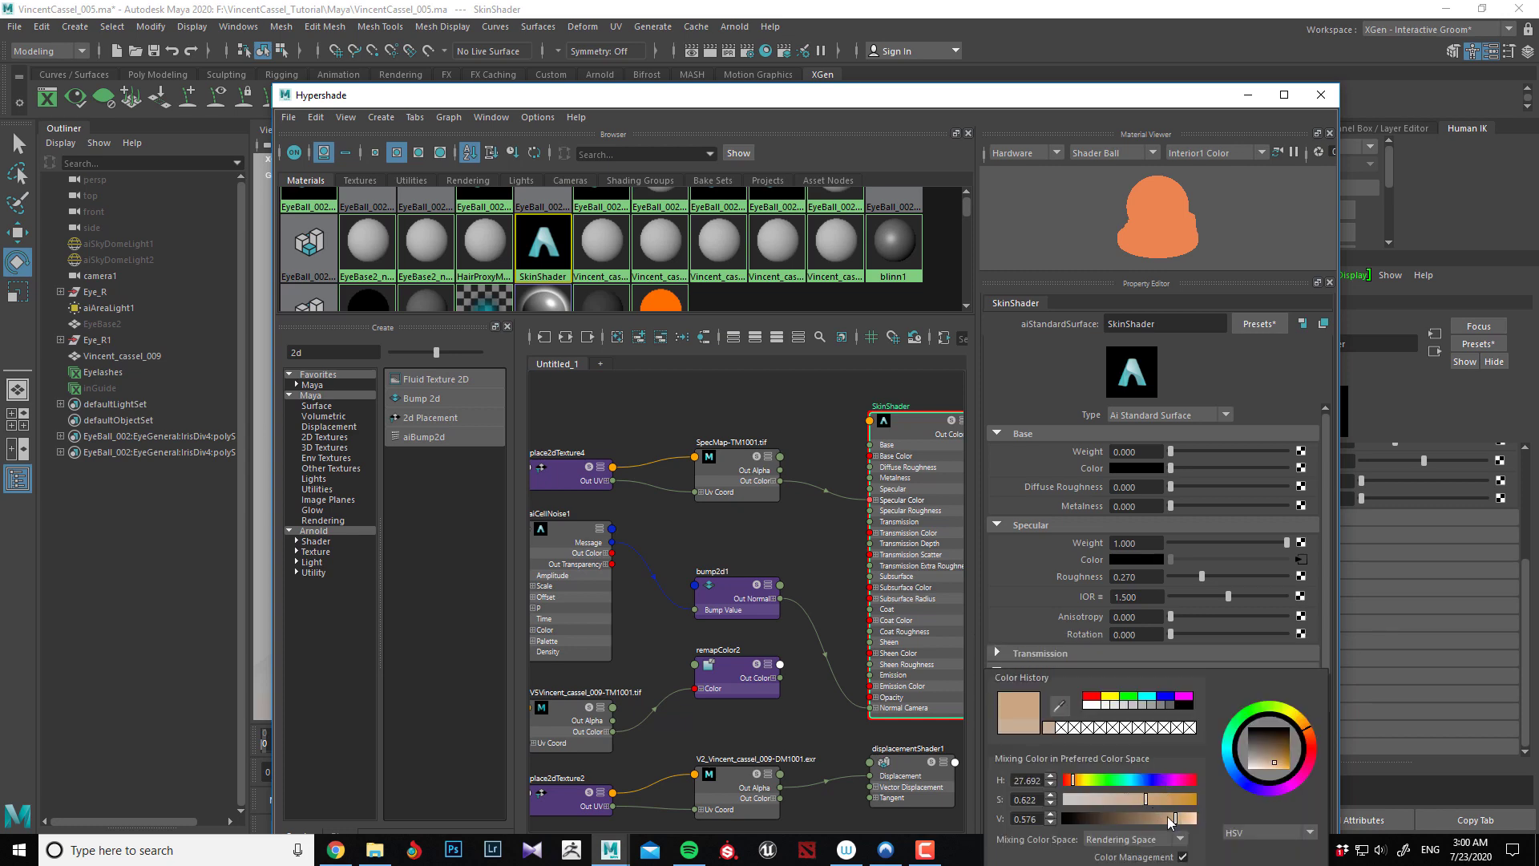
{"action": "left_click_drag", "start_coordinate": [1076, 786], "coordinate": [1074, 785]}
{"action": "left_click", "coordinate": [1074, 784]}
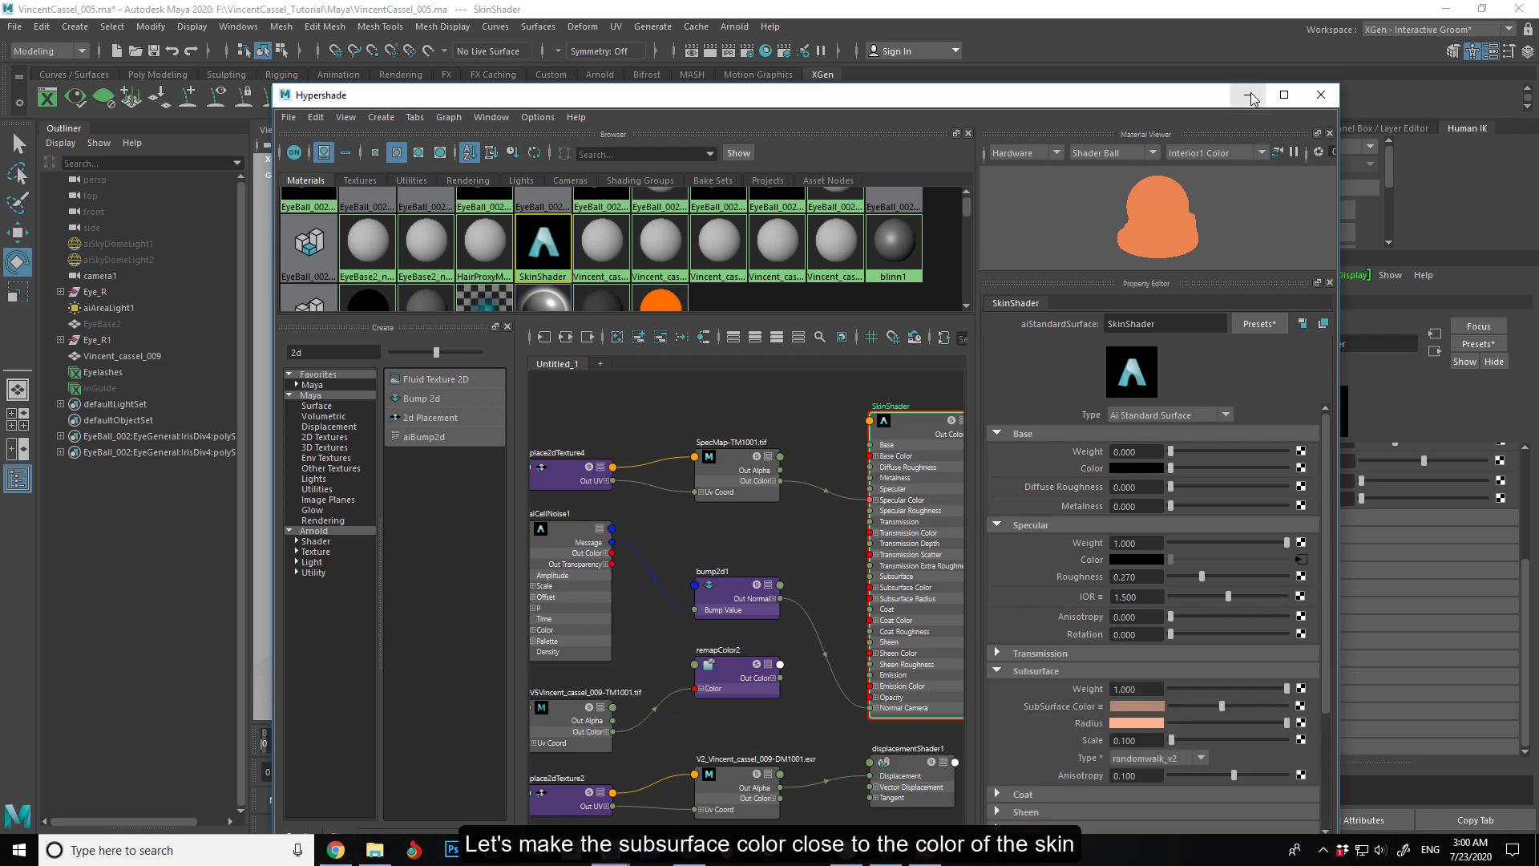
Put the Hypershade away and render the crop region to check the noise on the skin.
{"action": "left_click", "coordinate": [1320, 95]}
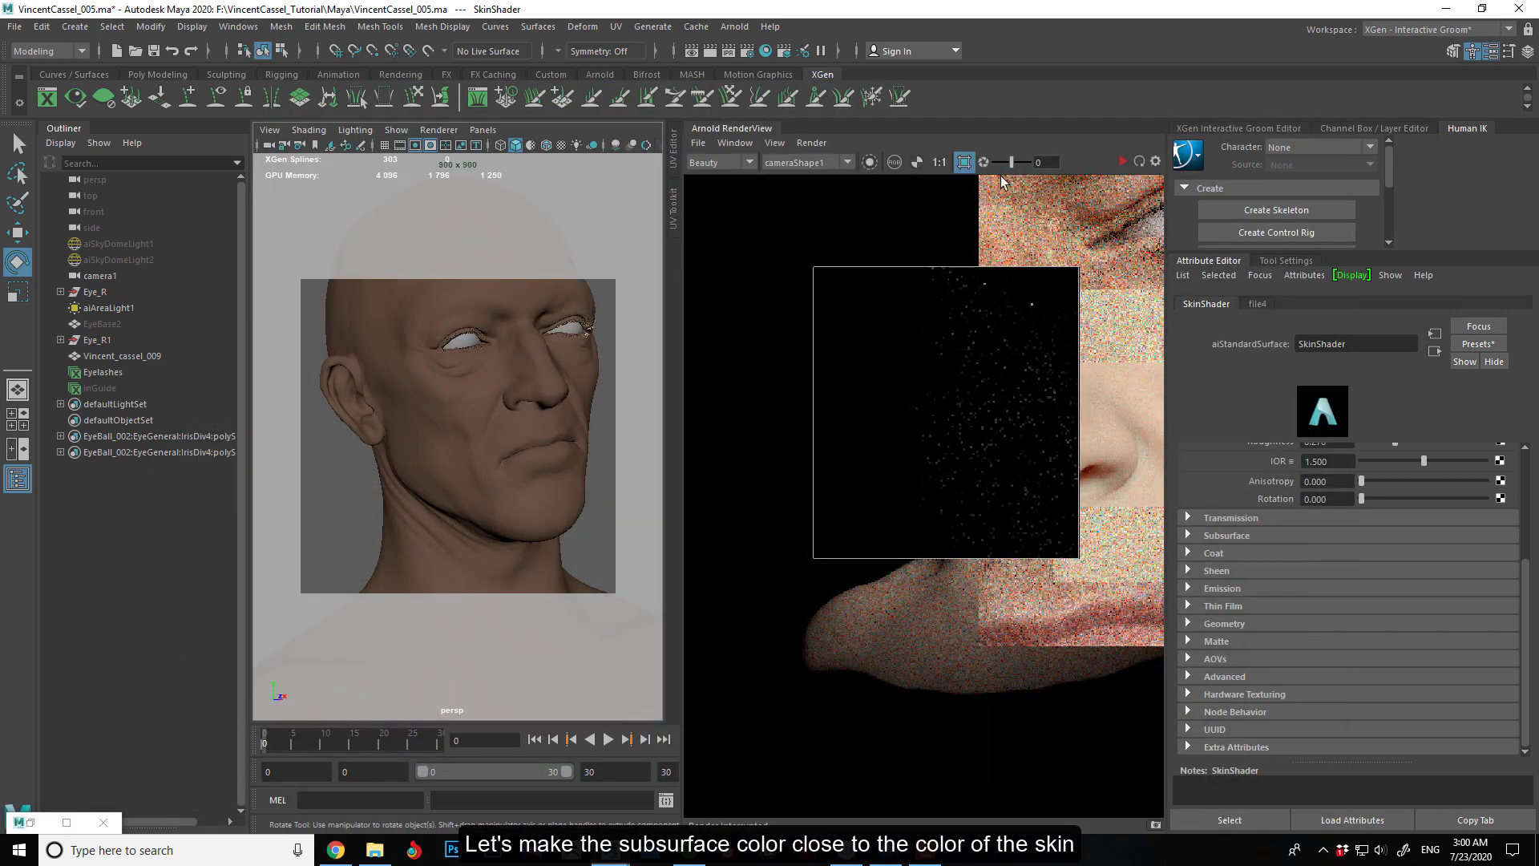
{"action": "left_click", "coordinate": [1121, 161]}
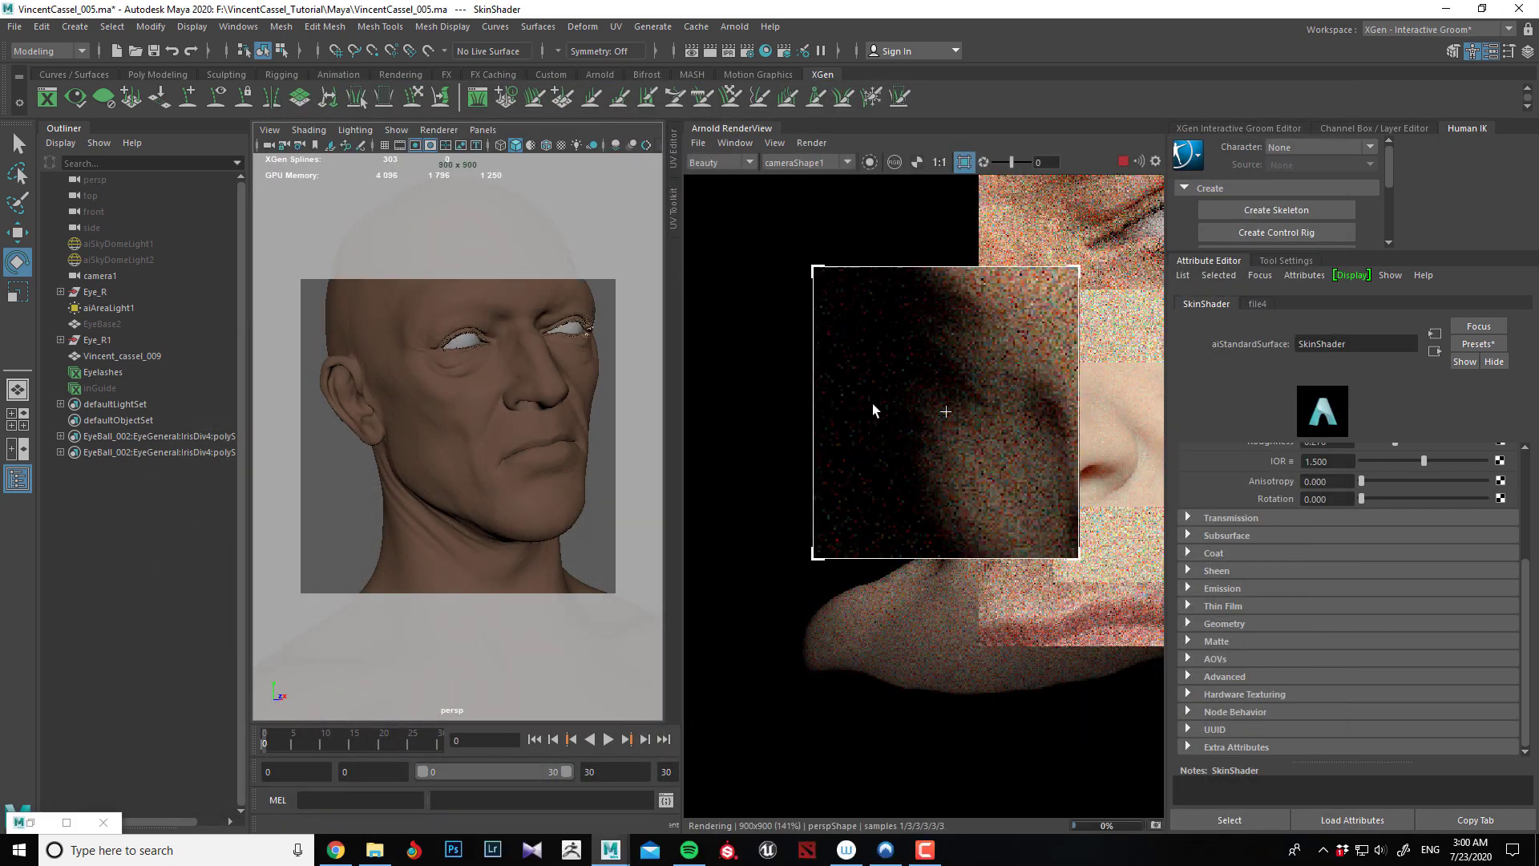
{"action": "scroll", "coordinate": [872, 404], "scroll_direction": "down", "scroll_amount": 1}
{"action": "scroll", "coordinate": [917, 404], "scroll_direction": "up", "scroll_amount": 1}
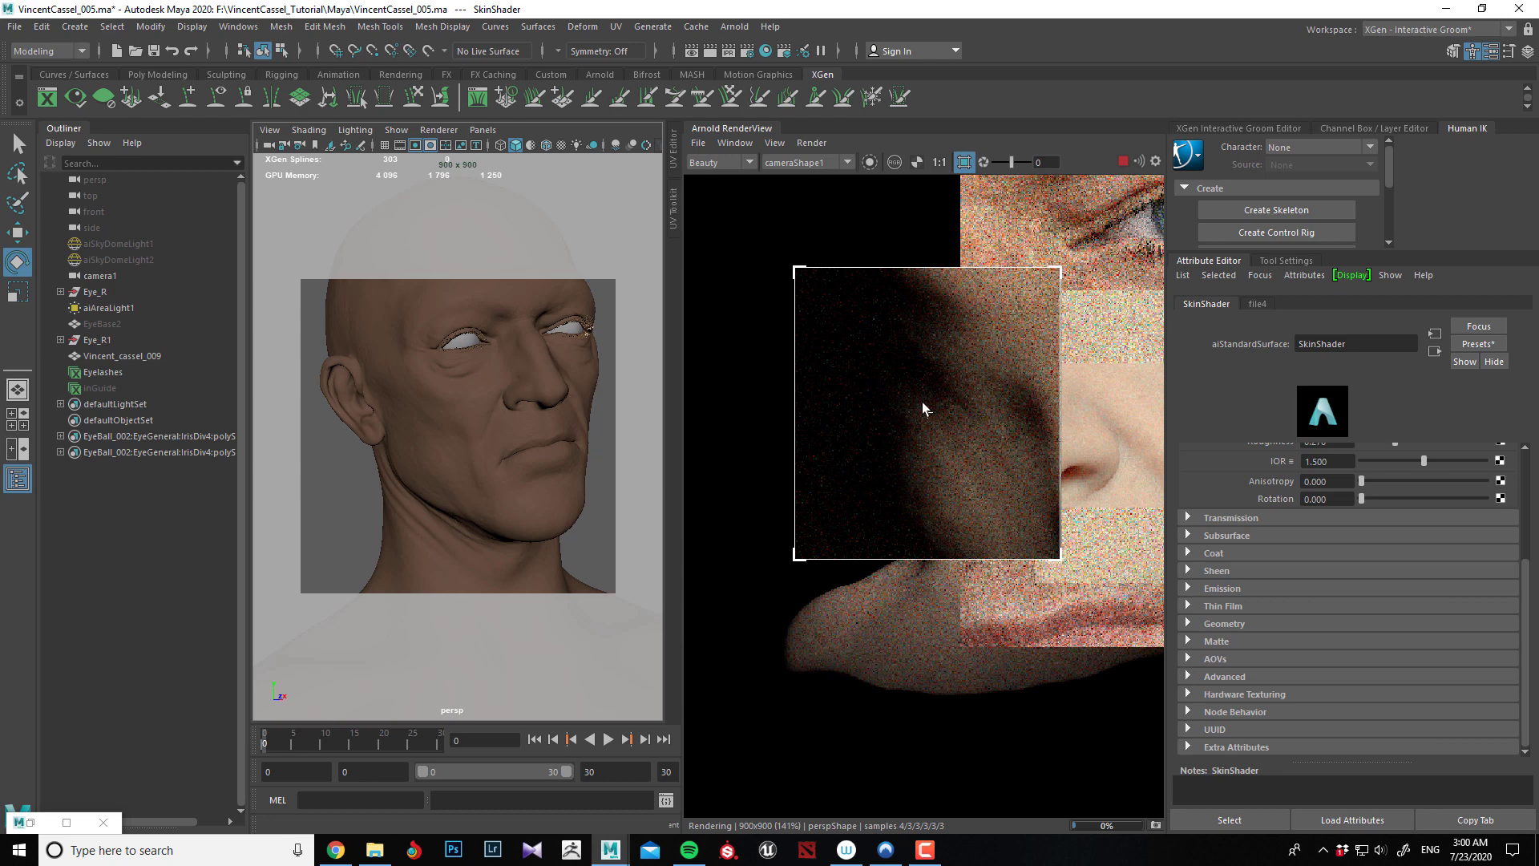
{"action": "middle_click_drag", "start_coordinate": [925, 407], "coordinate": [845, 441]}
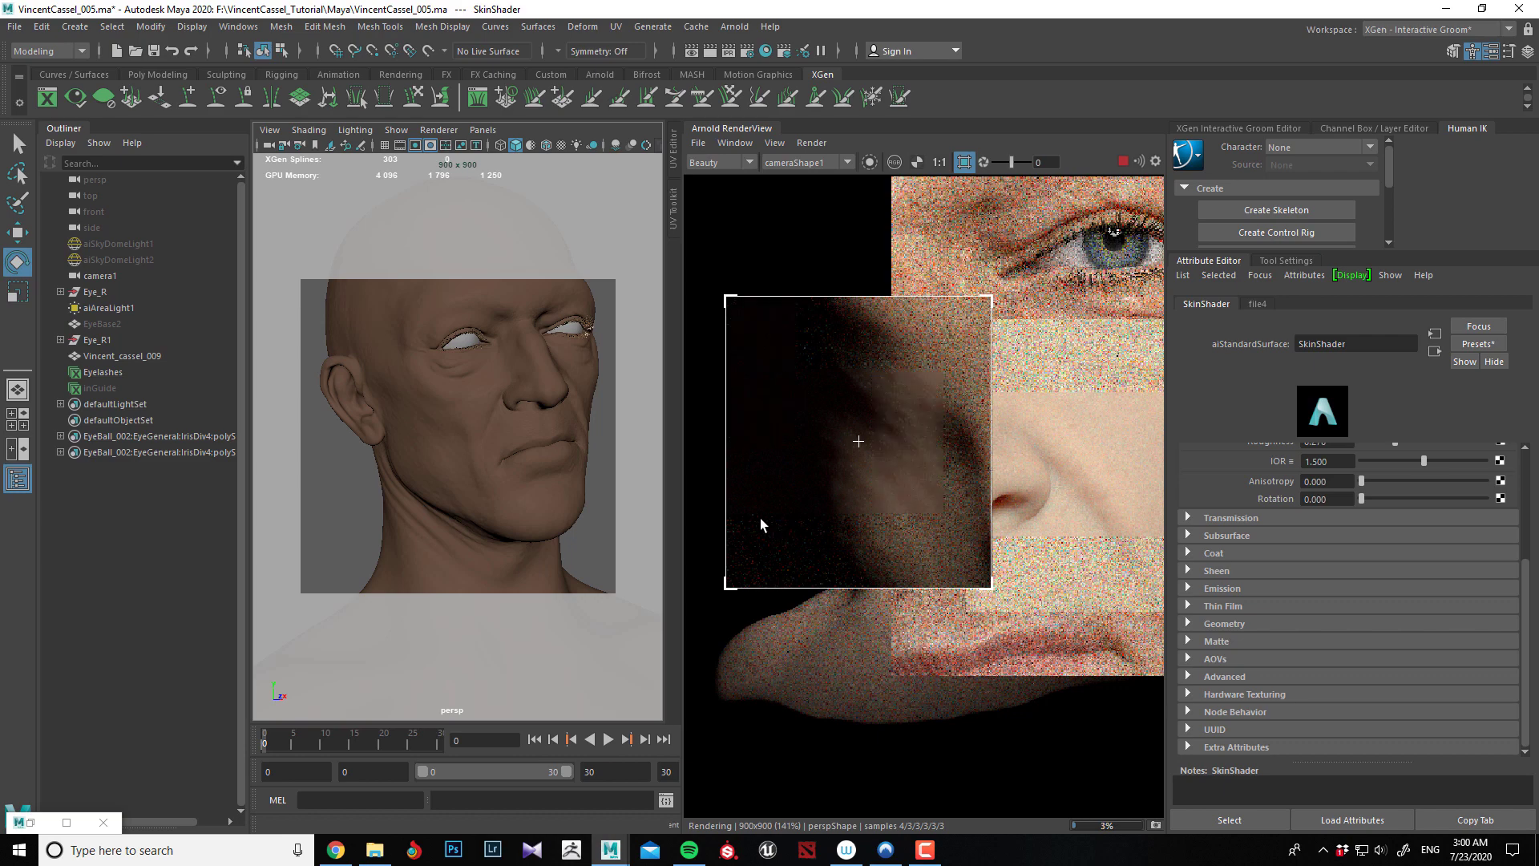
{"action": "scroll", "coordinate": [901, 425], "scroll_direction": "up", "scroll_amount": 2}
{"action": "scroll", "coordinate": [900, 423], "scroll_direction": "down", "scroll_amount": 2}
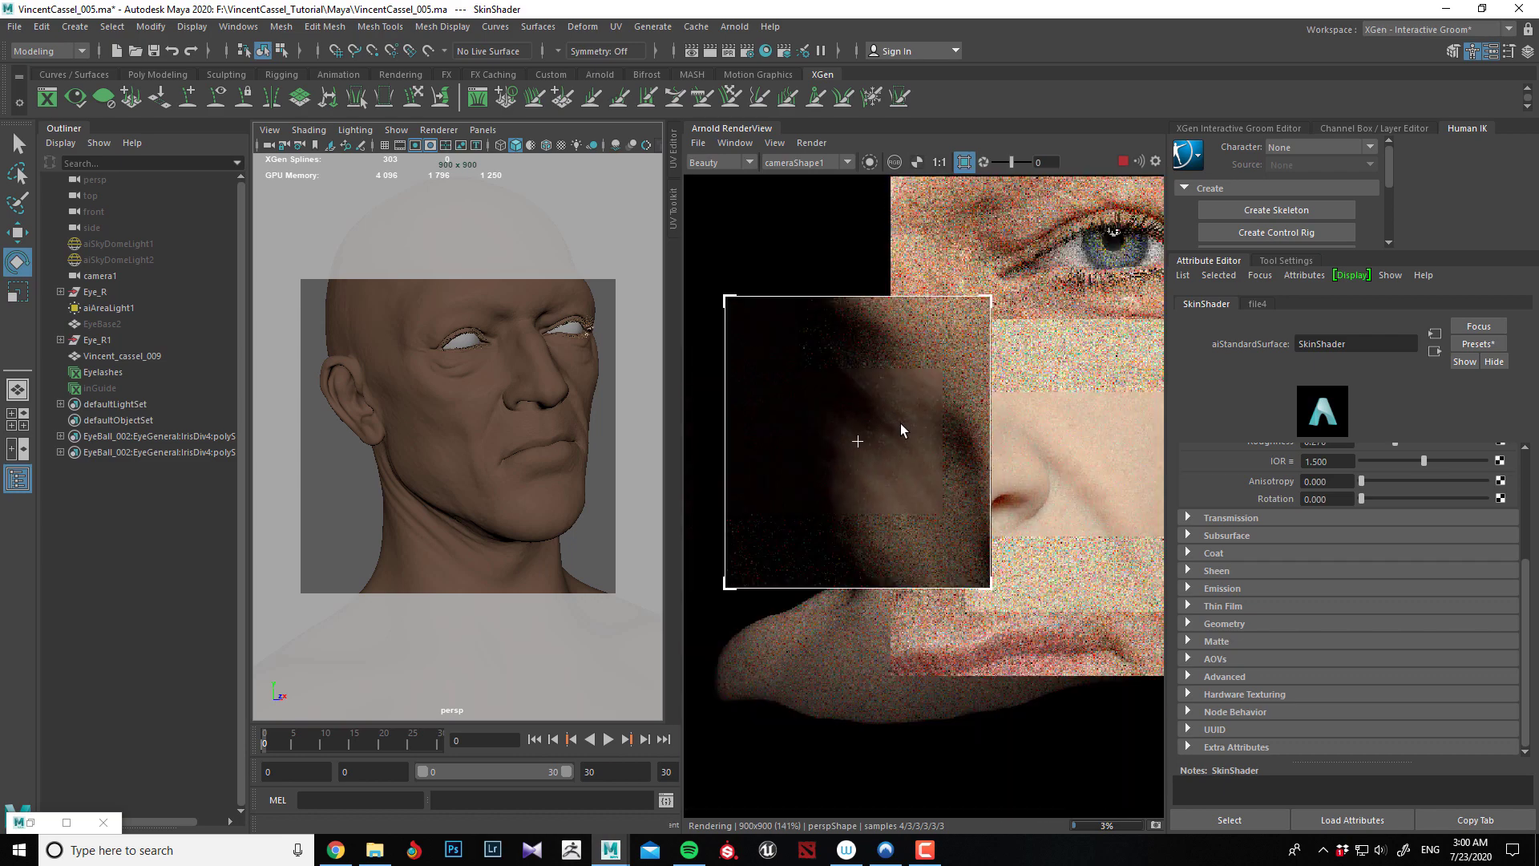
Stop the render, move the crop region to a brighter part of the face, and re-render it to inspect the noise.
{"action": "left_click", "coordinate": [1123, 163]}
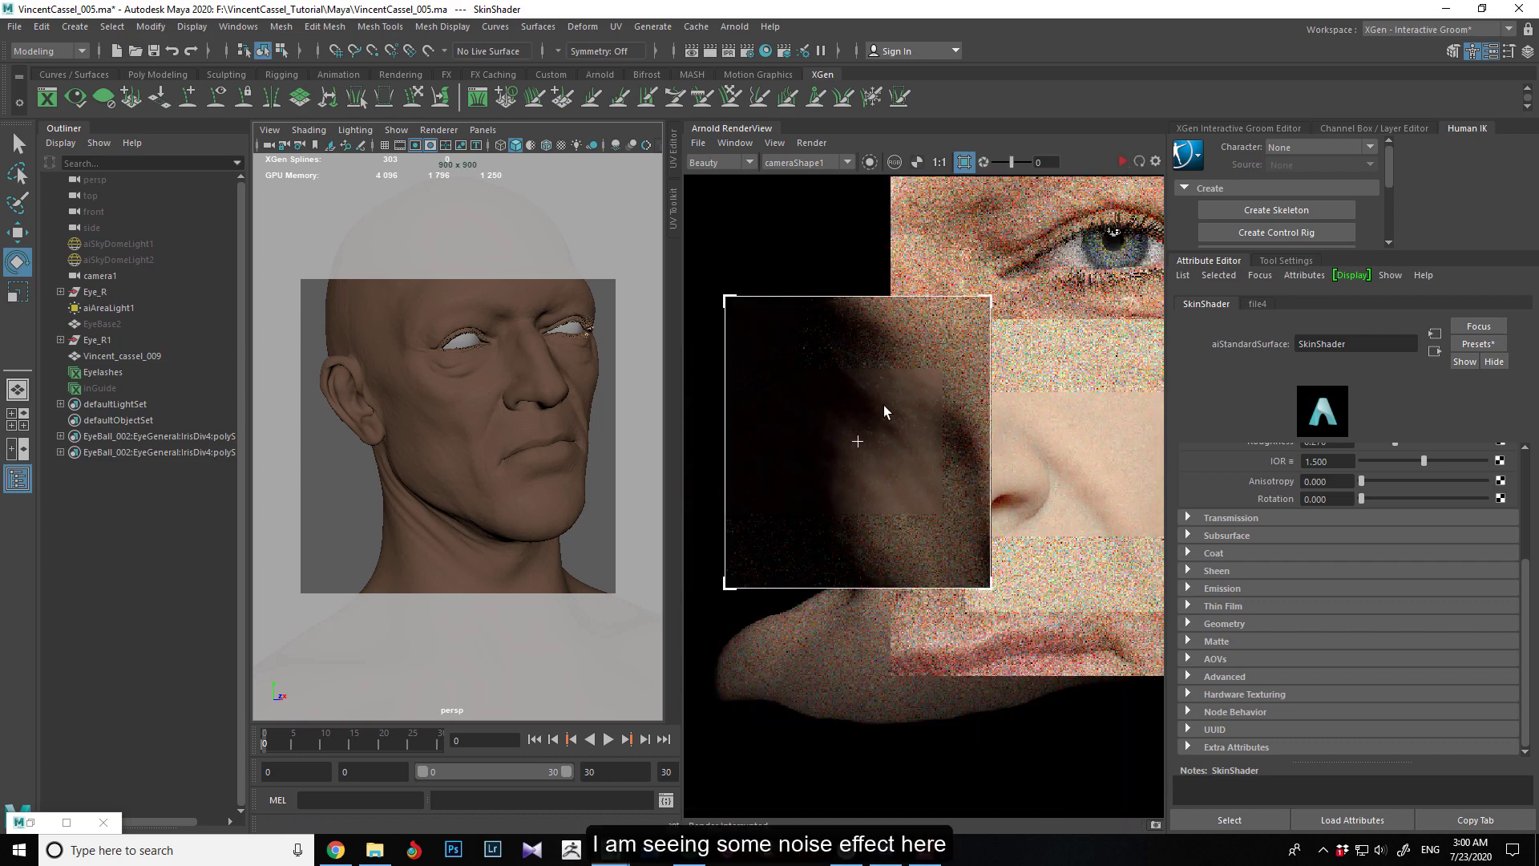
{"action": "left_click_drag", "start_coordinate": [858, 442], "coordinate": [973, 383]}
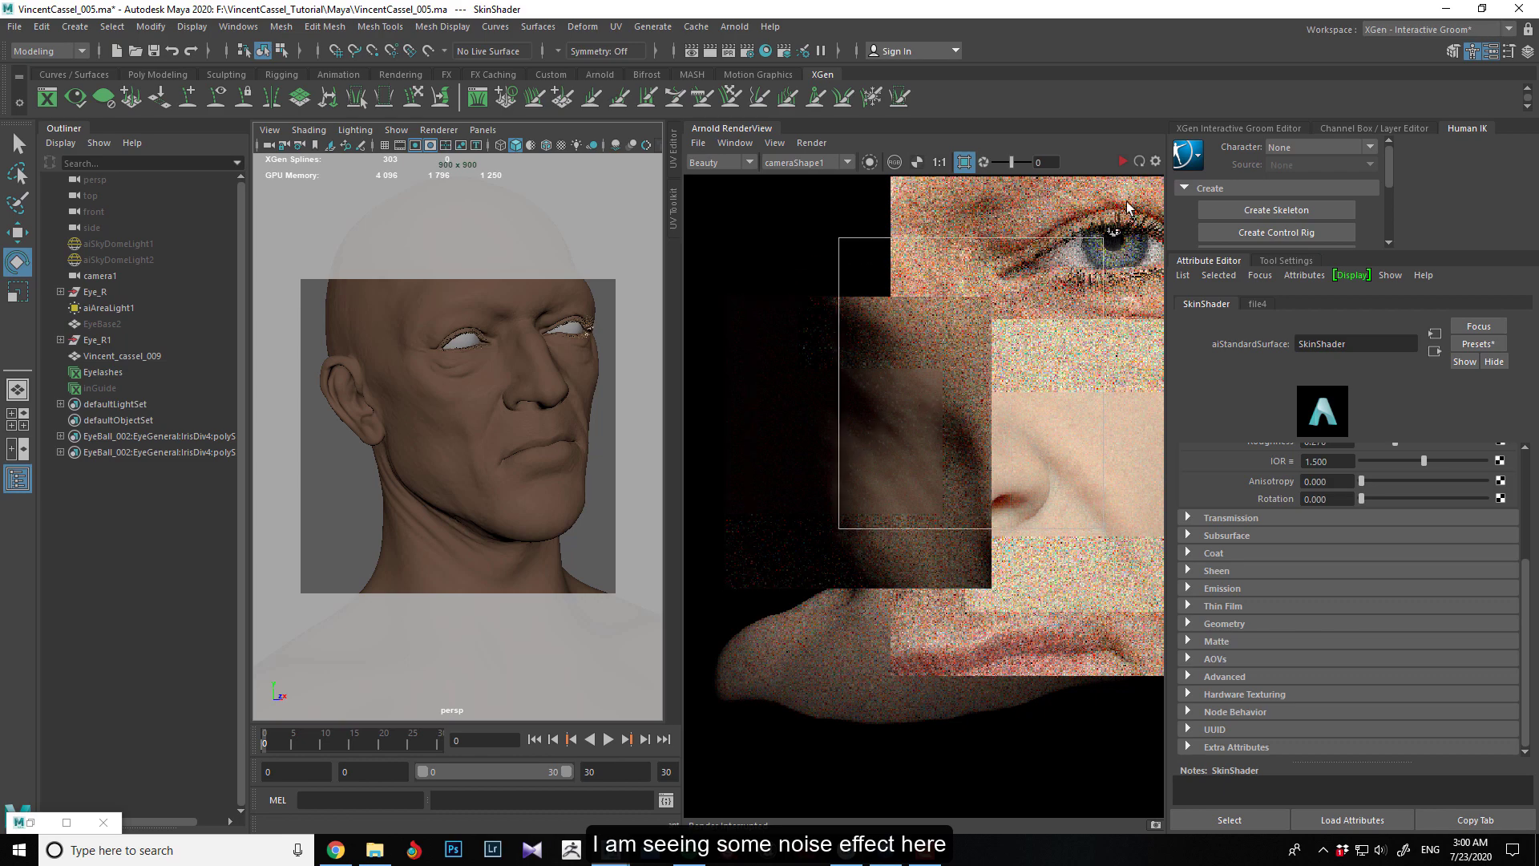
{"action": "left_click", "coordinate": [1122, 163]}
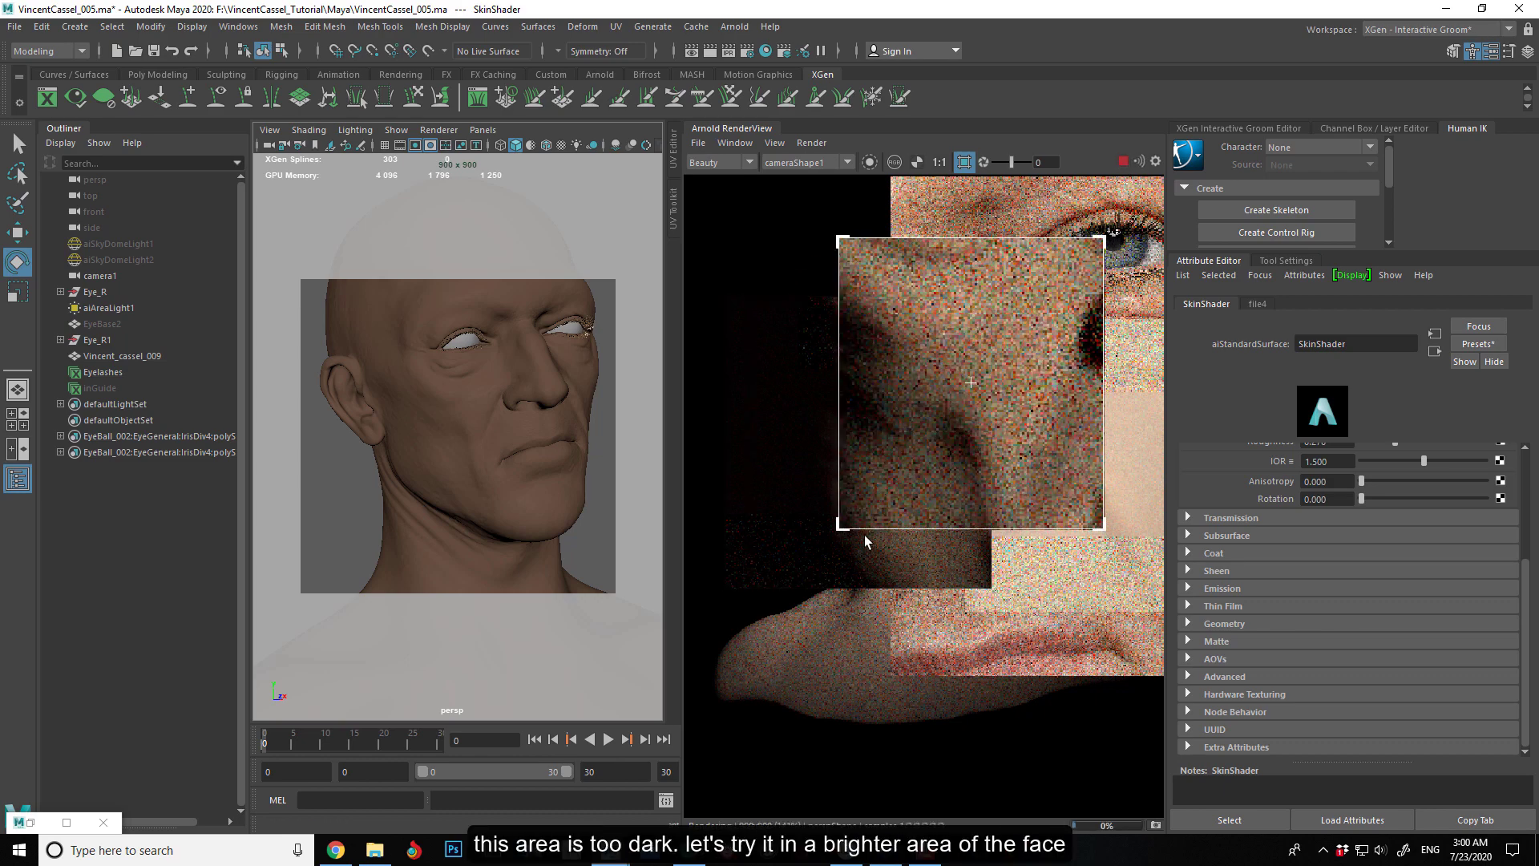
{"action": "scroll", "coordinate": [864, 541], "scroll_direction": "down", "scroll_amount": 1}
{"action": "scroll", "coordinate": [961, 333], "scroll_direction": "up", "scroll_amount": 2}
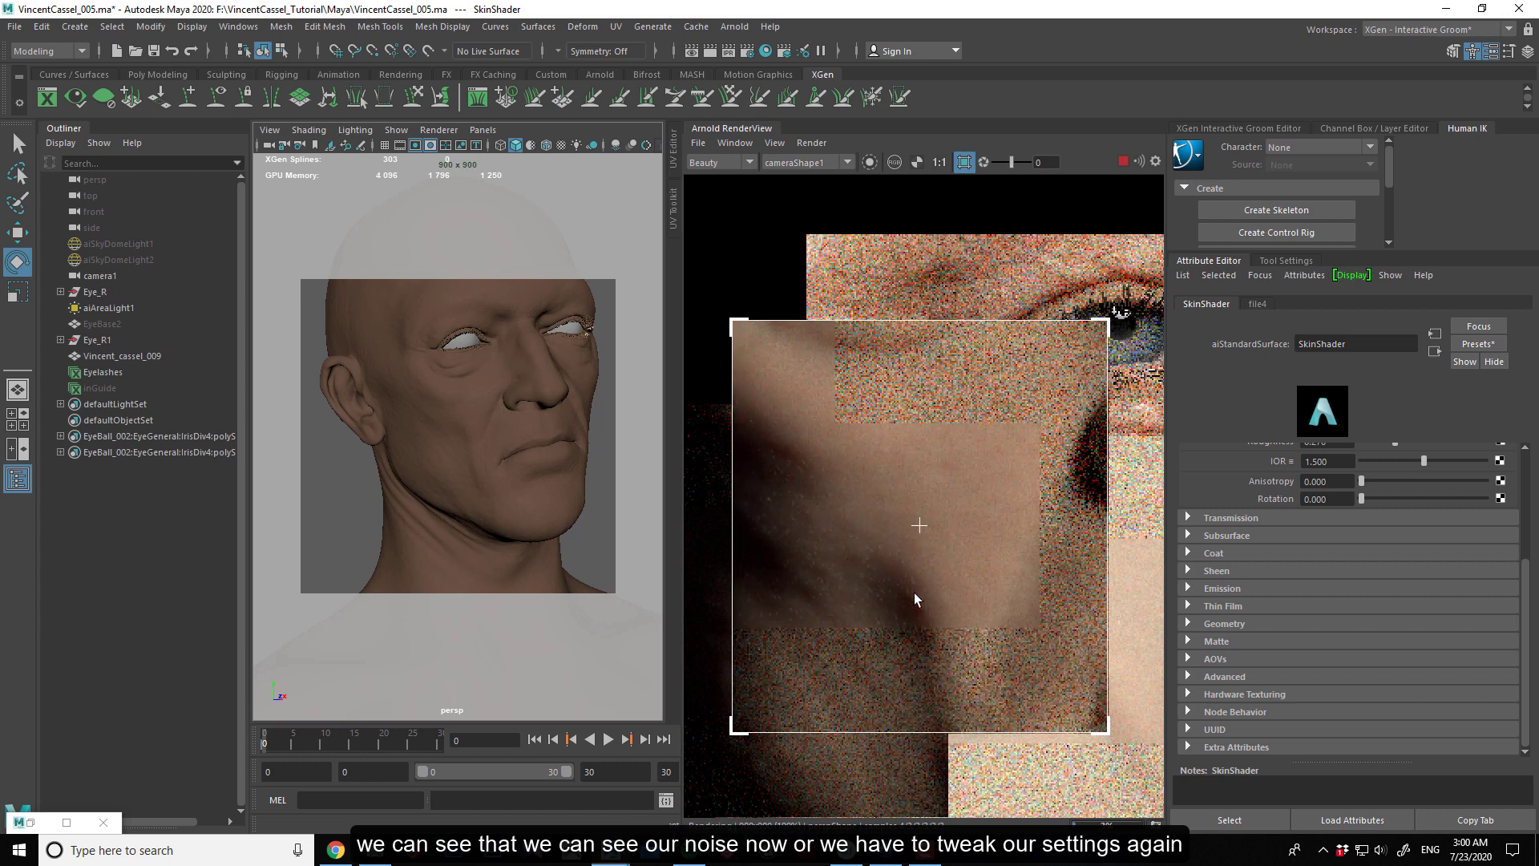
{"action": "scroll", "coordinate": [914, 593], "scroll_direction": "up", "scroll_amount": 1}
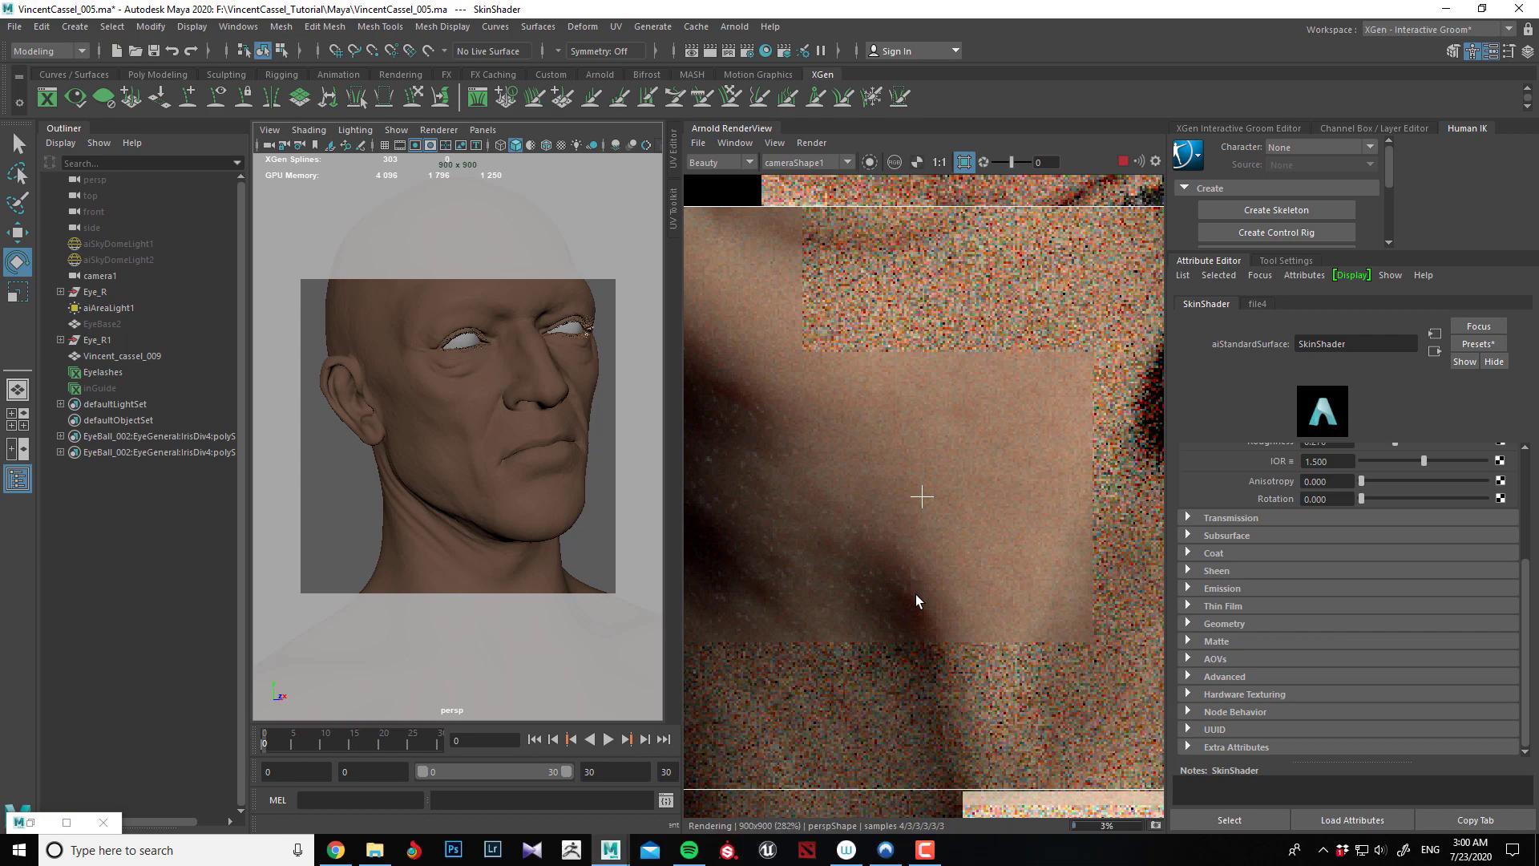
{"action": "scroll", "coordinate": [875, 589], "scroll_direction": "down", "scroll_amount": 1}
{"action": "scroll", "coordinate": [874, 584], "scroll_direction": "down", "scroll_amount": 1}
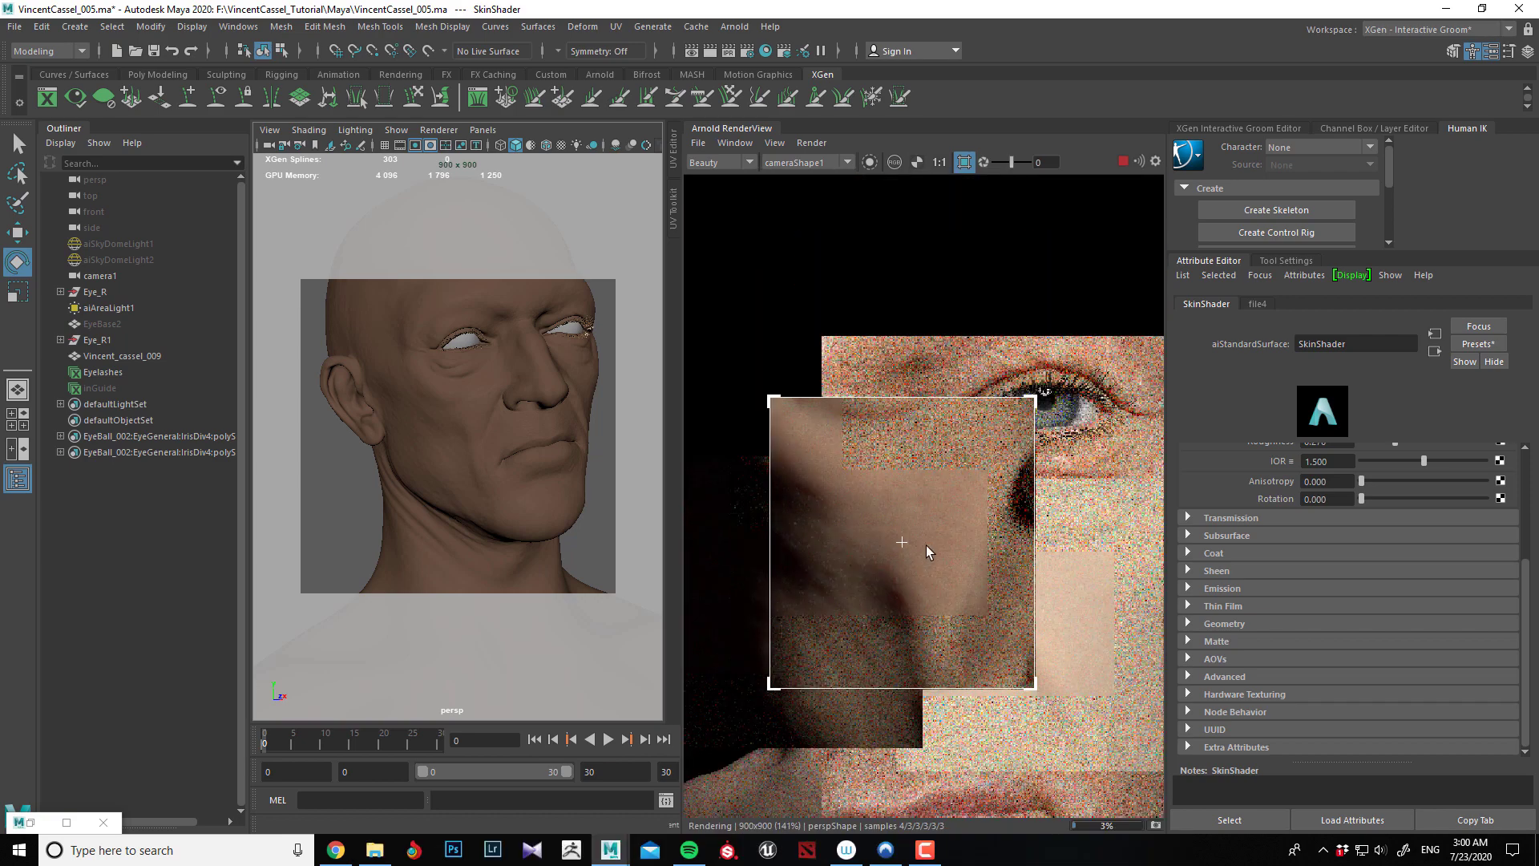
{"action": "scroll", "coordinate": [970, 533], "scroll_direction": "up", "scroll_amount": 1}
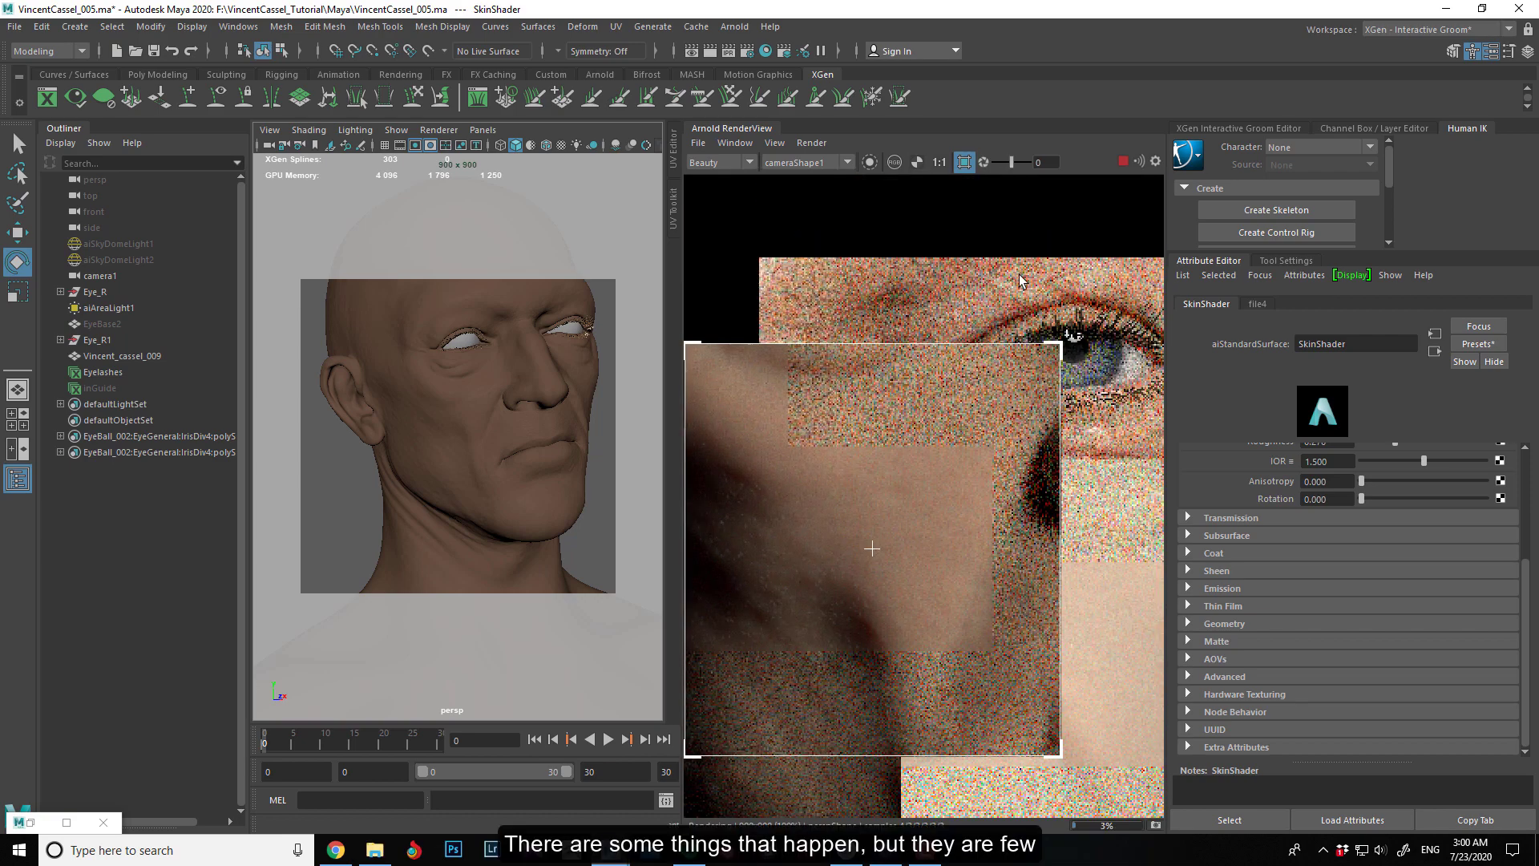
Stop the render, turn the perspective view towards the front of the face, and re-render the crop region around the nose.
{"action": "left_click", "coordinate": [1122, 163]}
{"action": "mouse_move", "coordinate": [470, 440]}
{"action": "left_mouse_down", "text": "alt"}
{"action": "mouse_move", "coordinate": [430, 481]}
{"action": "mouse_move", "coordinate": [457, 448]}
{"action": "left_mouse_up", "text": "alt"}
{"action": "left_click", "coordinate": [1126, 161]}
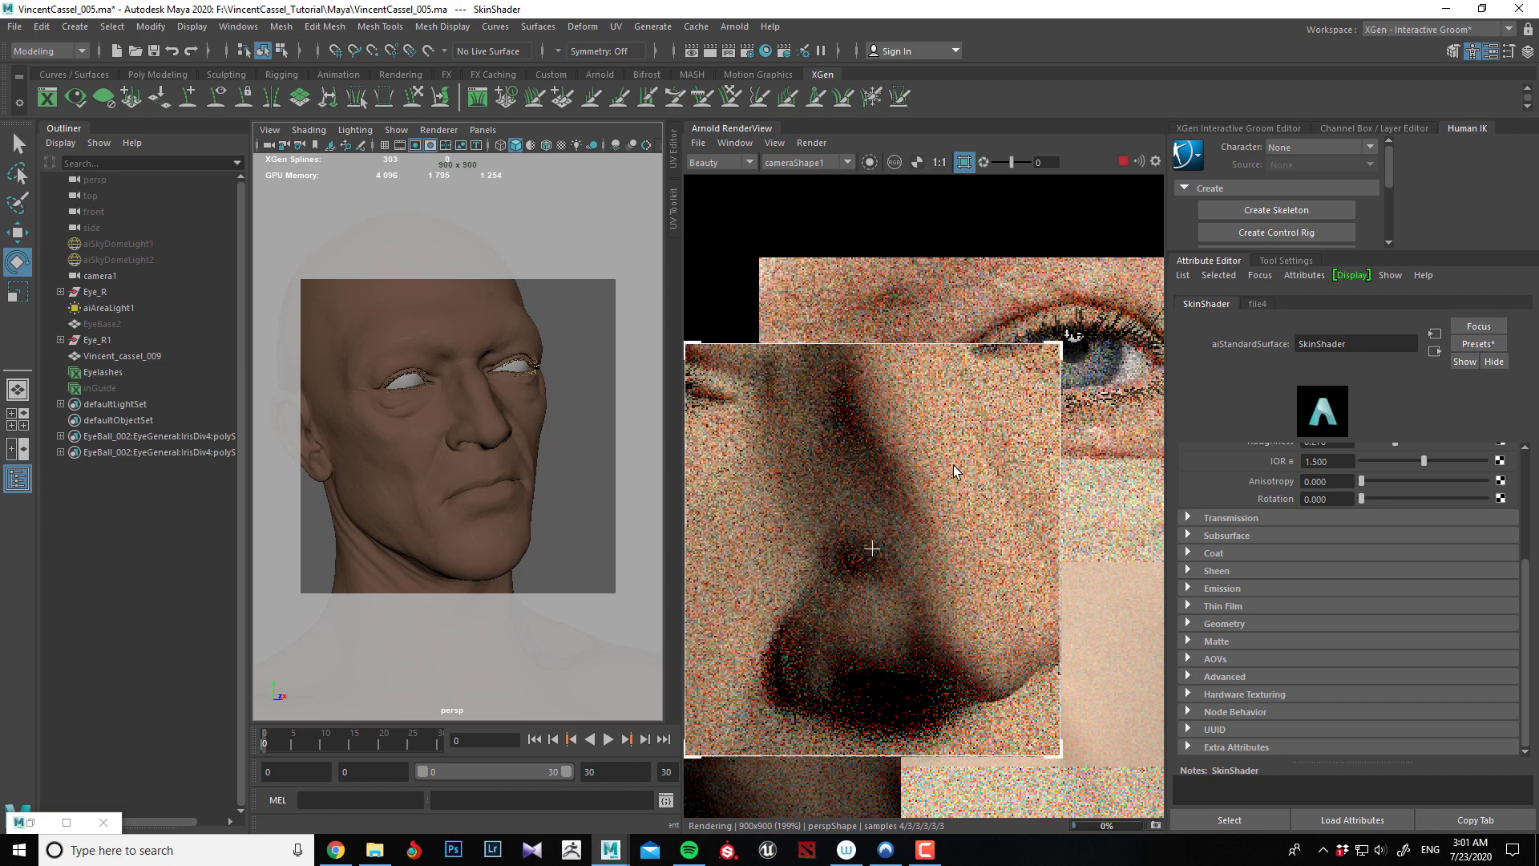
{"action": "scroll", "coordinate": [953, 472], "scroll_direction": "up", "scroll_amount": 2}
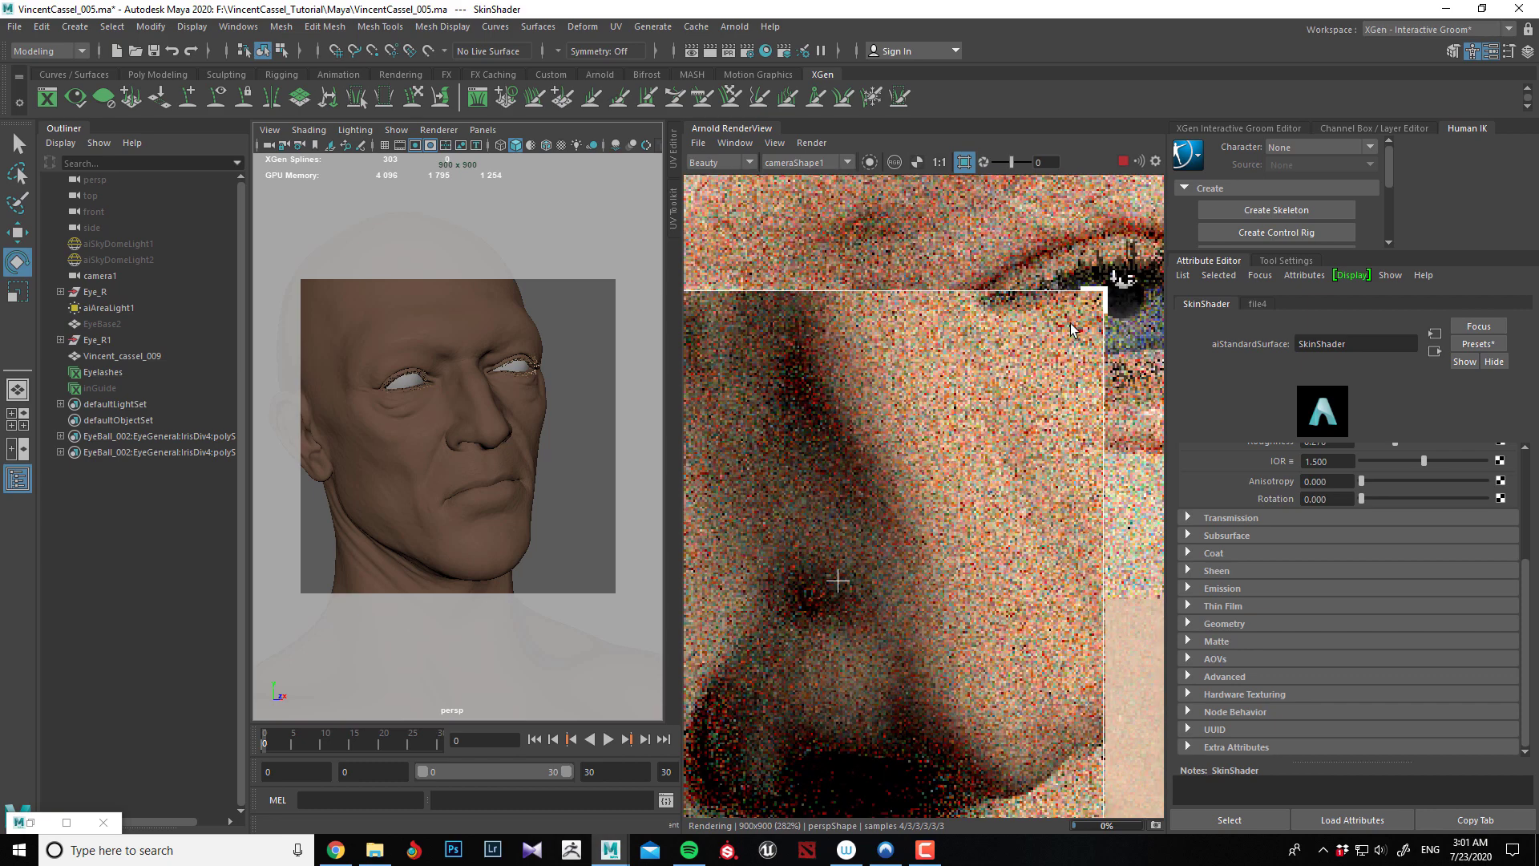
{"action": "scroll", "coordinate": [938, 428], "scroll_direction": "down", "scroll_amount": 2}
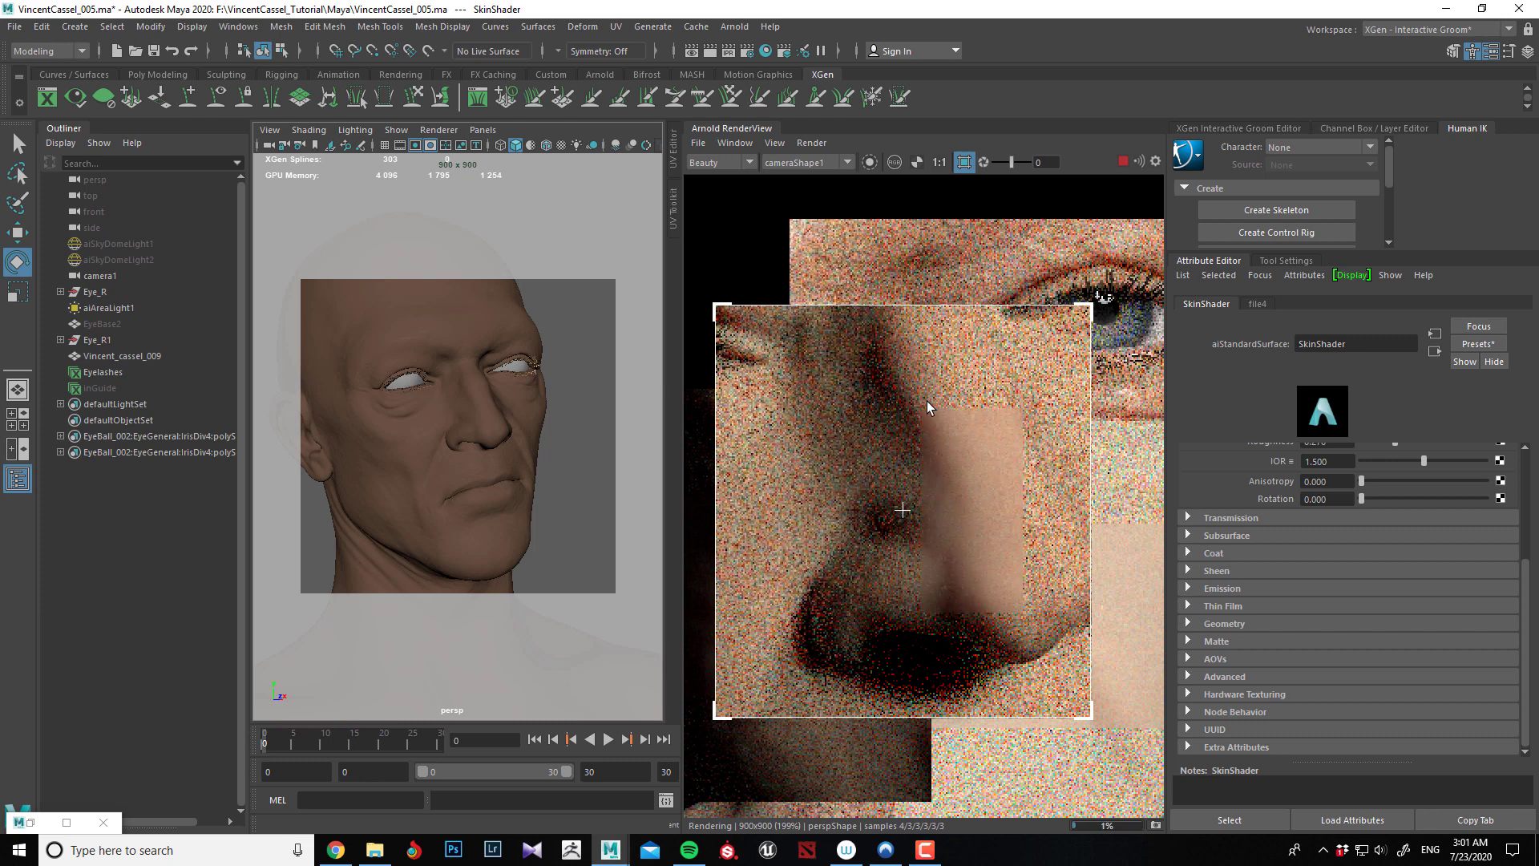
{"action": "scroll", "coordinate": [907, 533], "scroll_direction": "up", "scroll_amount": 2}
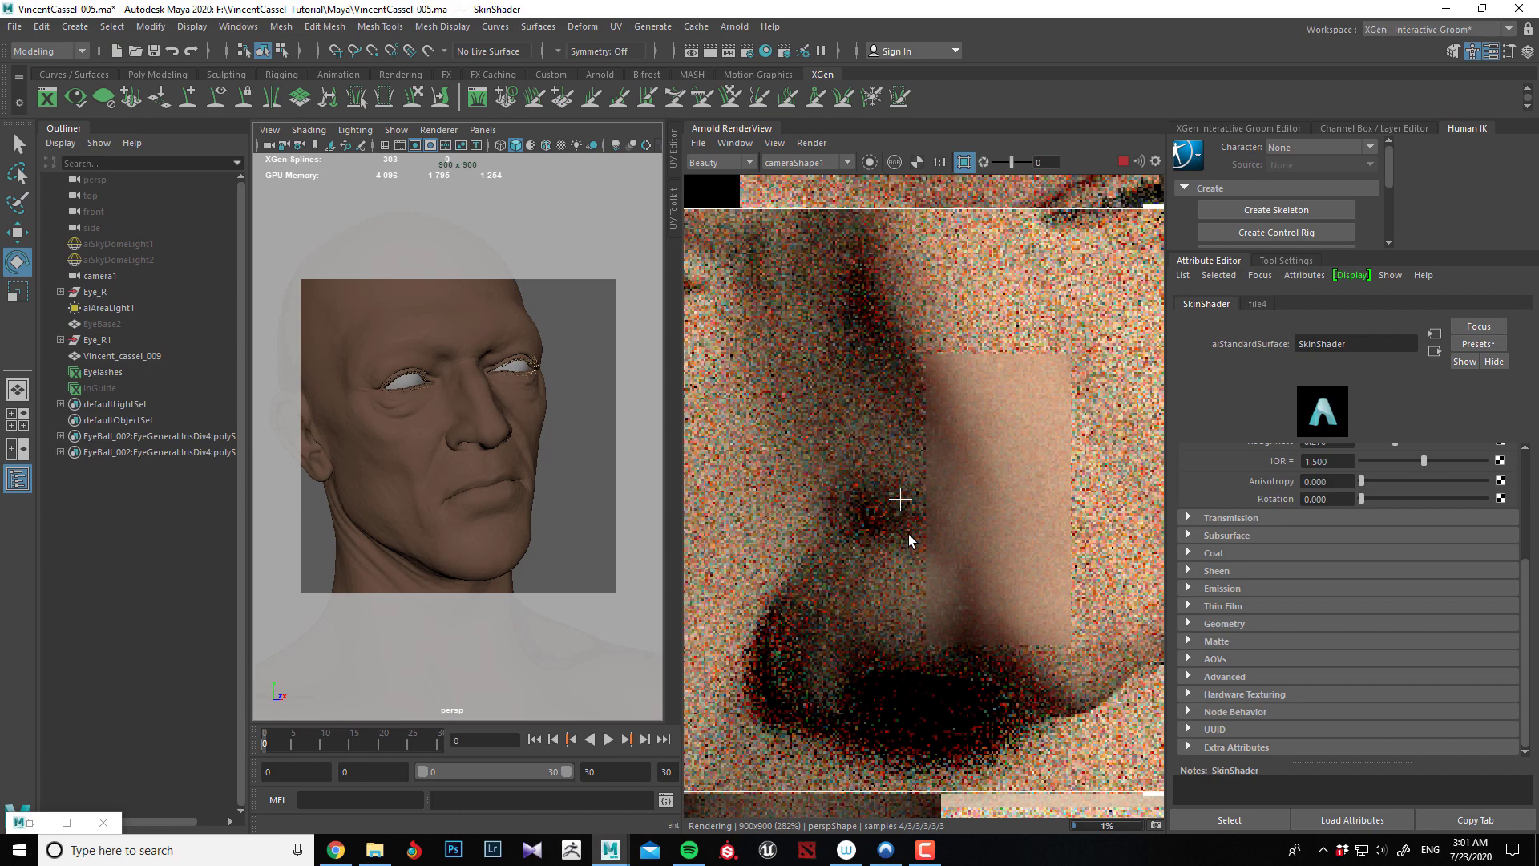
{"action": "scroll", "coordinate": [908, 534], "scroll_direction": "down", "scroll_amount": 2}
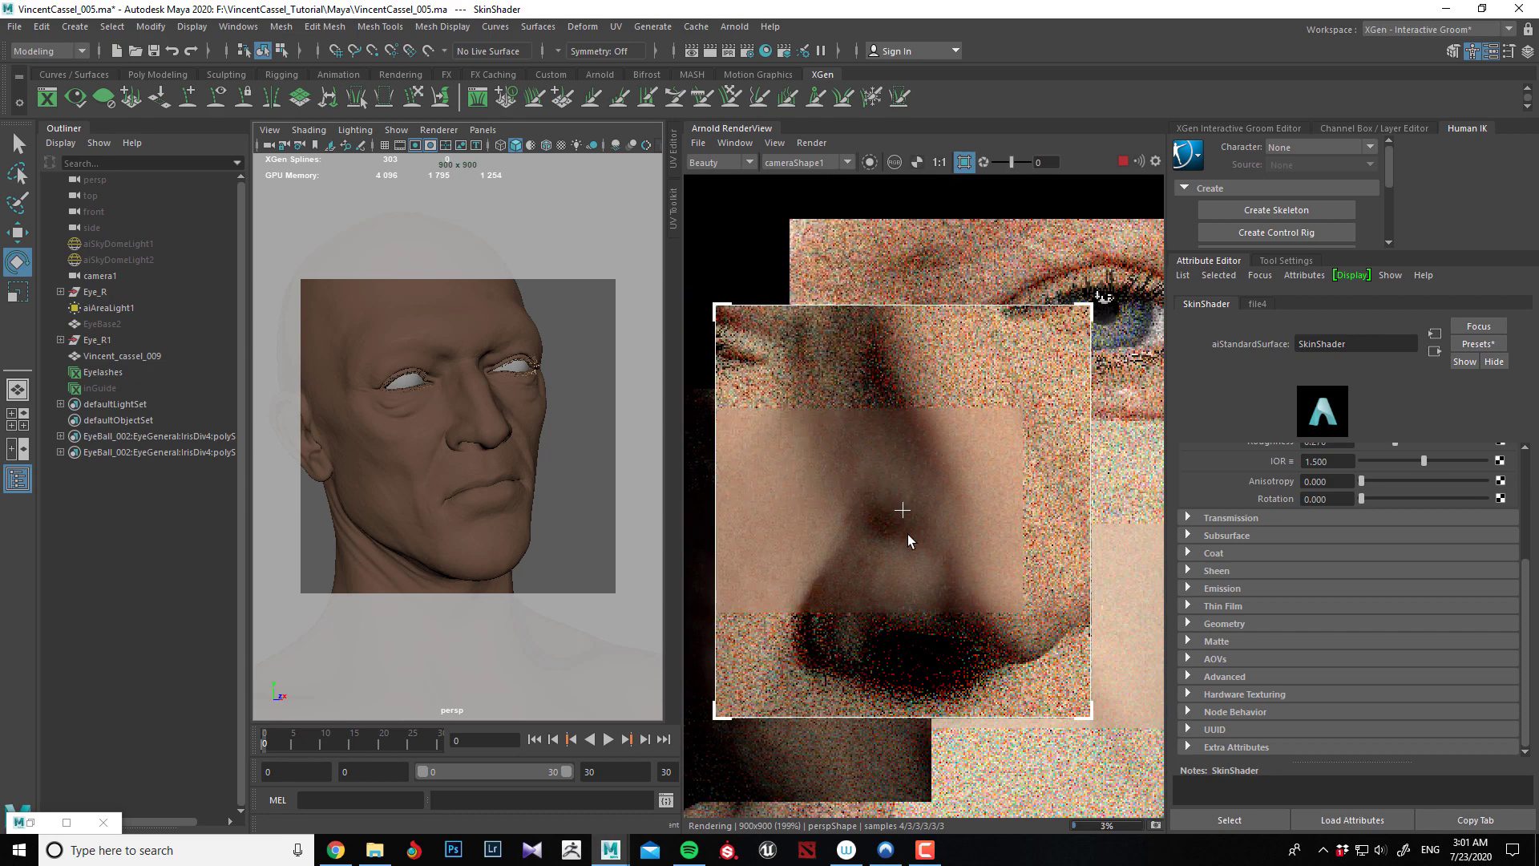